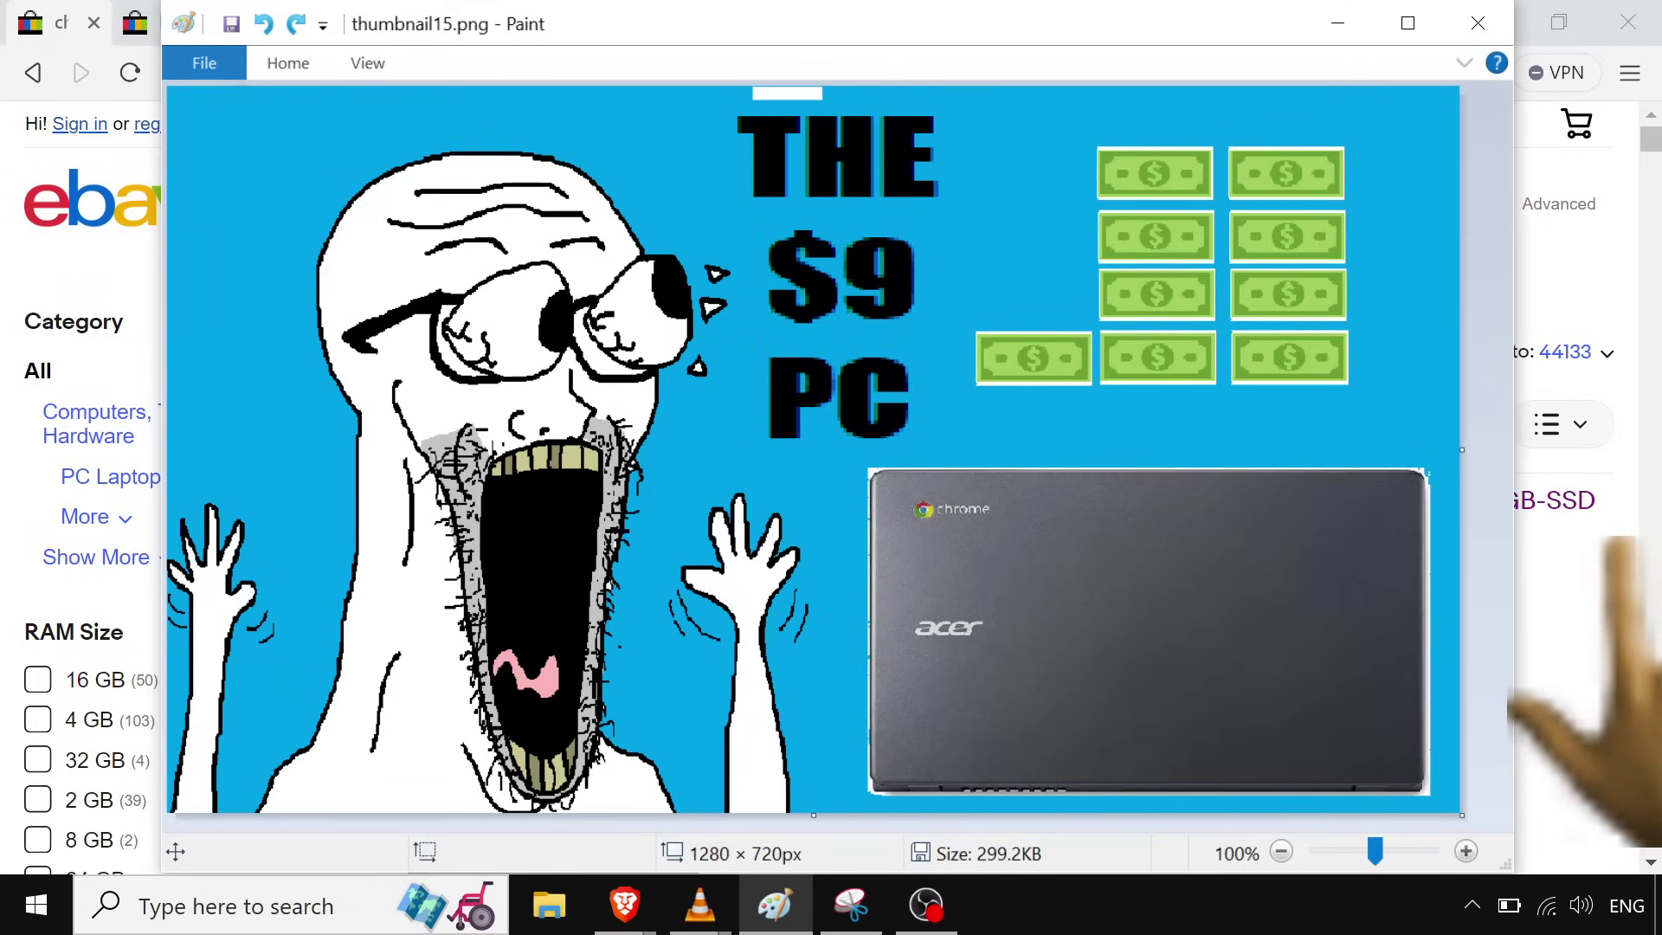
- Switch to Brave's eBay results for 'chromebook lot parts' and scroll to the $250.00 Lenovo N21 lot
key(alt+Tab)
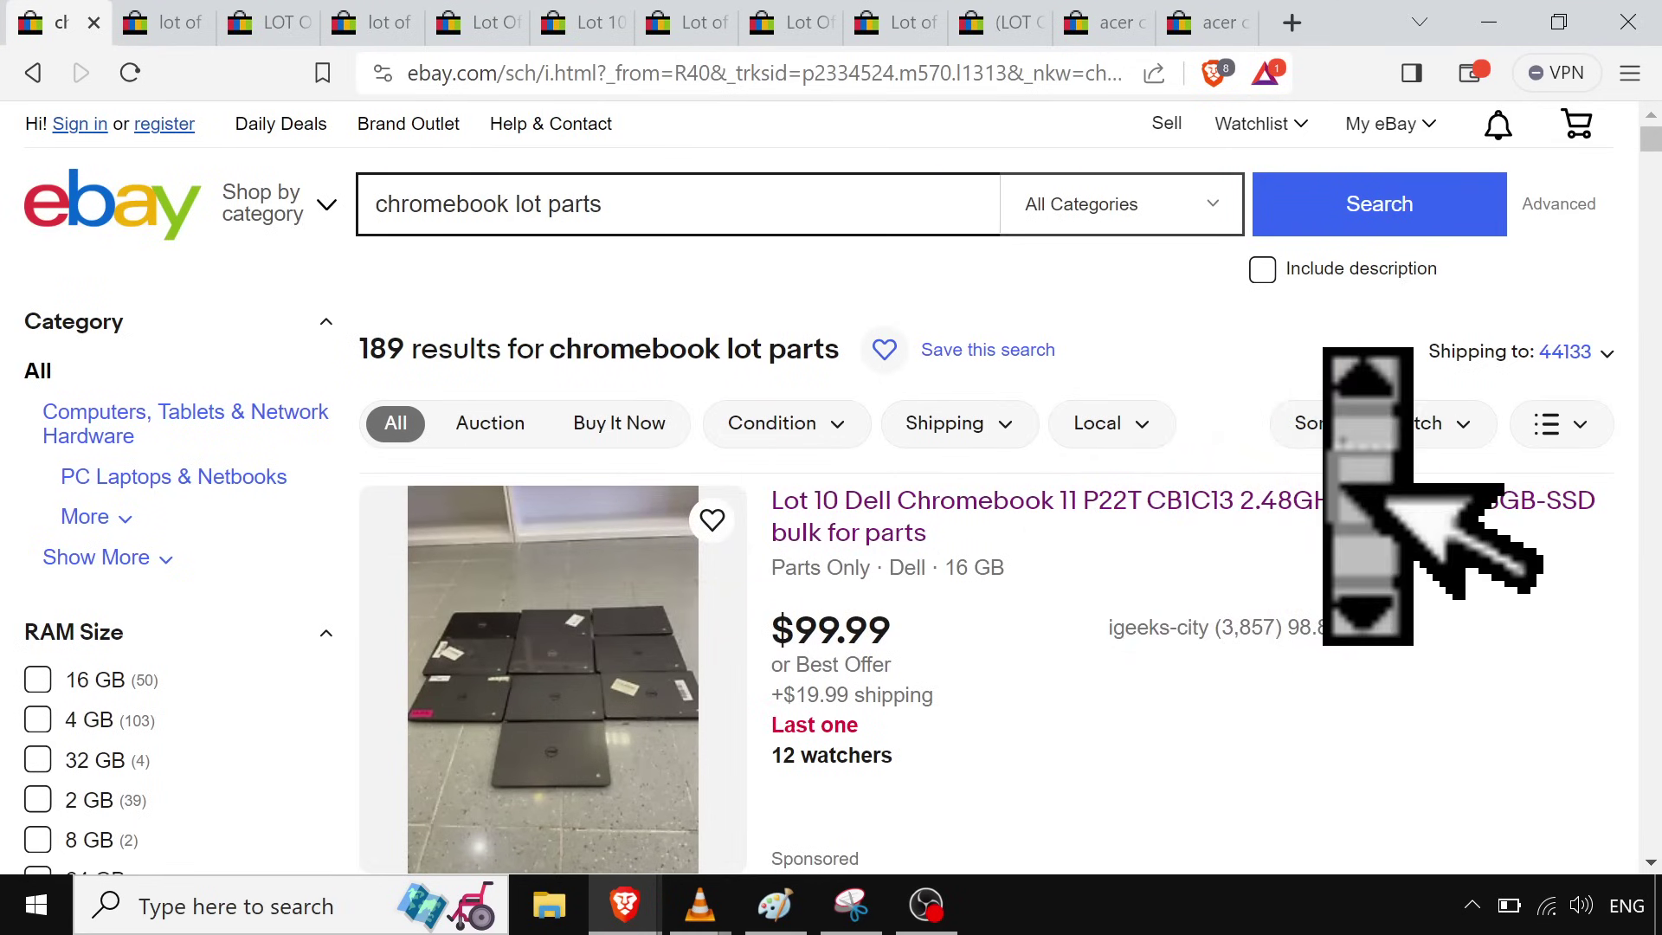
scroll(1340, 493, down, 2)
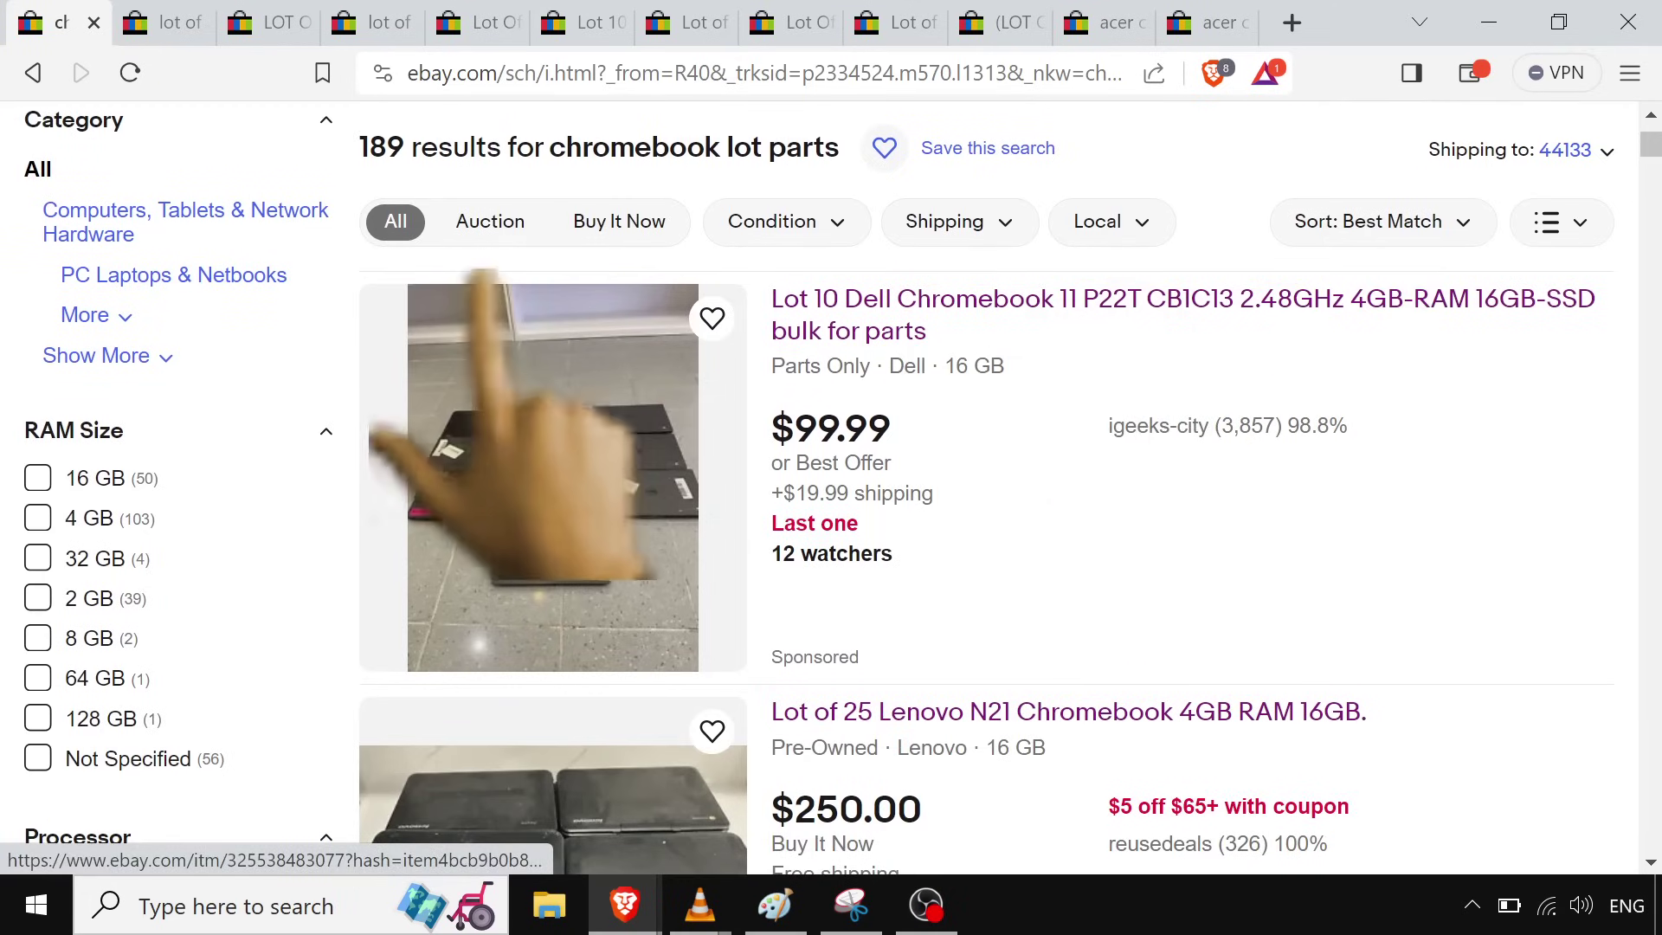
- Review the lot of 20 Acer Chromebooks listing's price and shipping
click(173, 22)
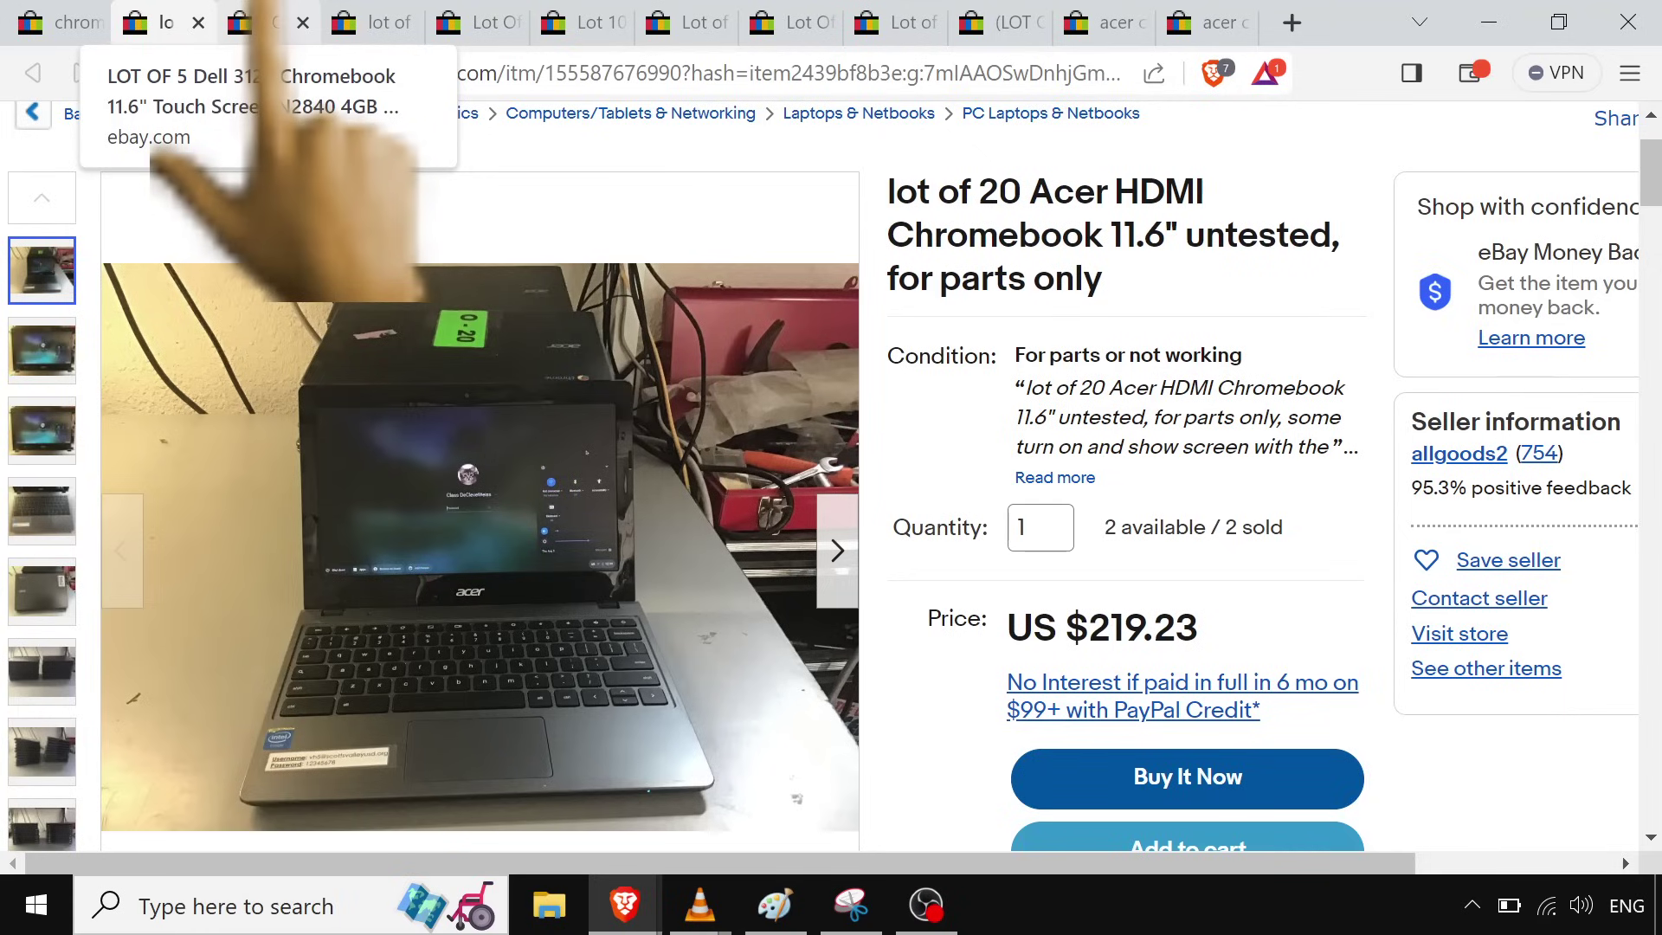
middle_click(1204, 400)
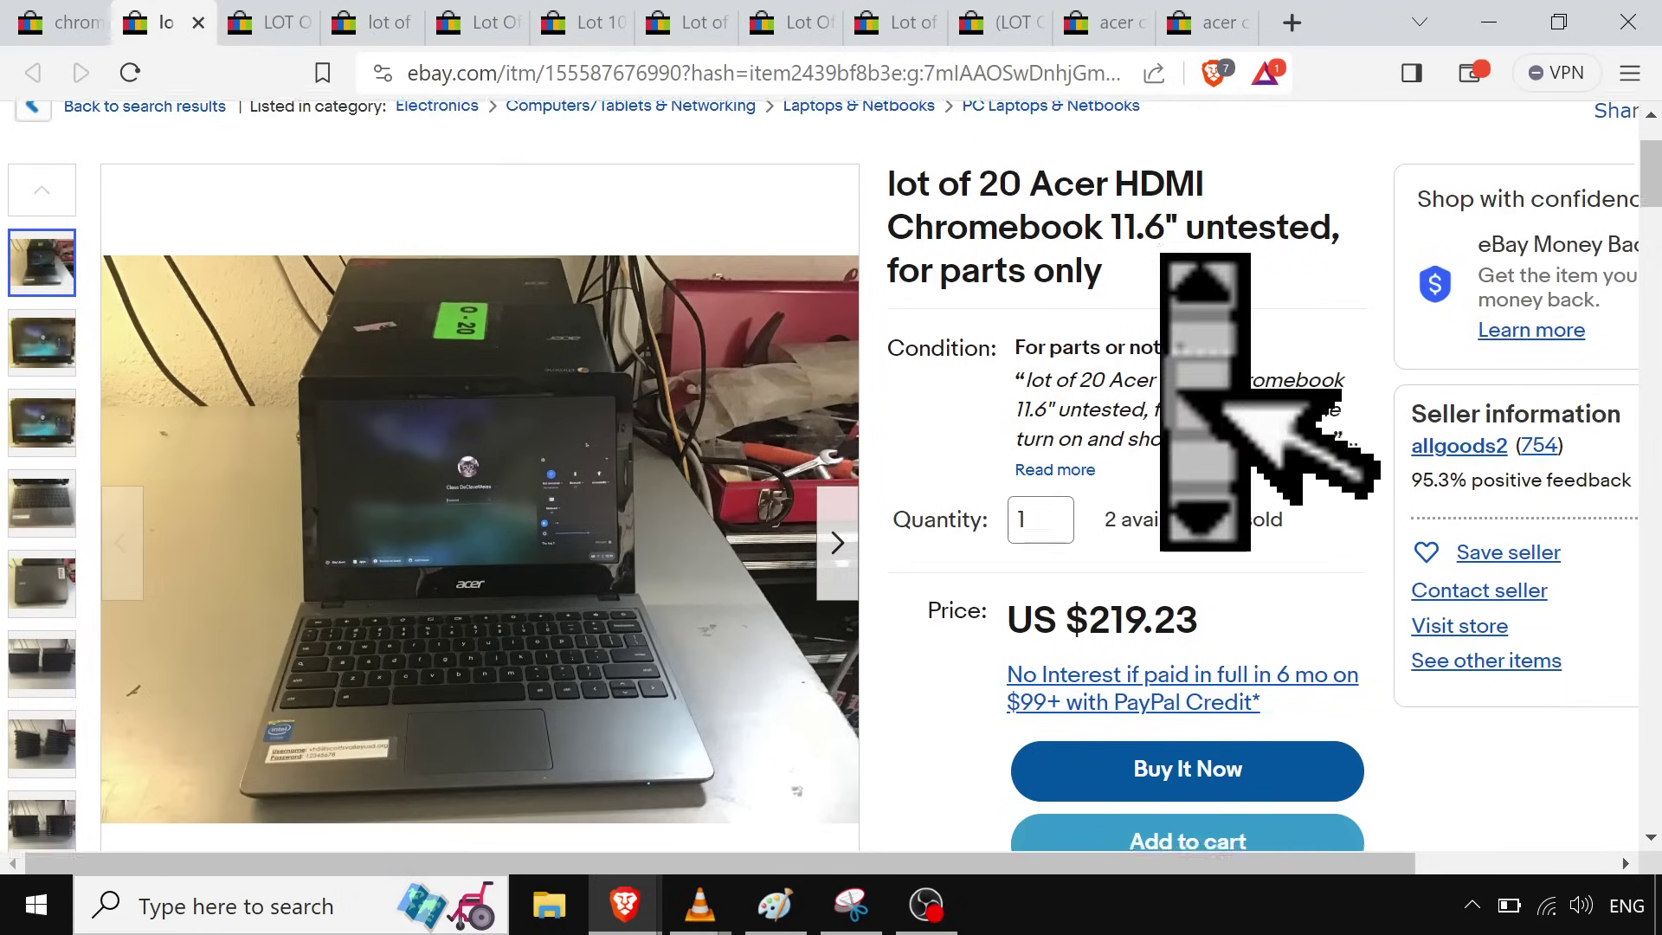
scroll(1177, 393, down, 3)
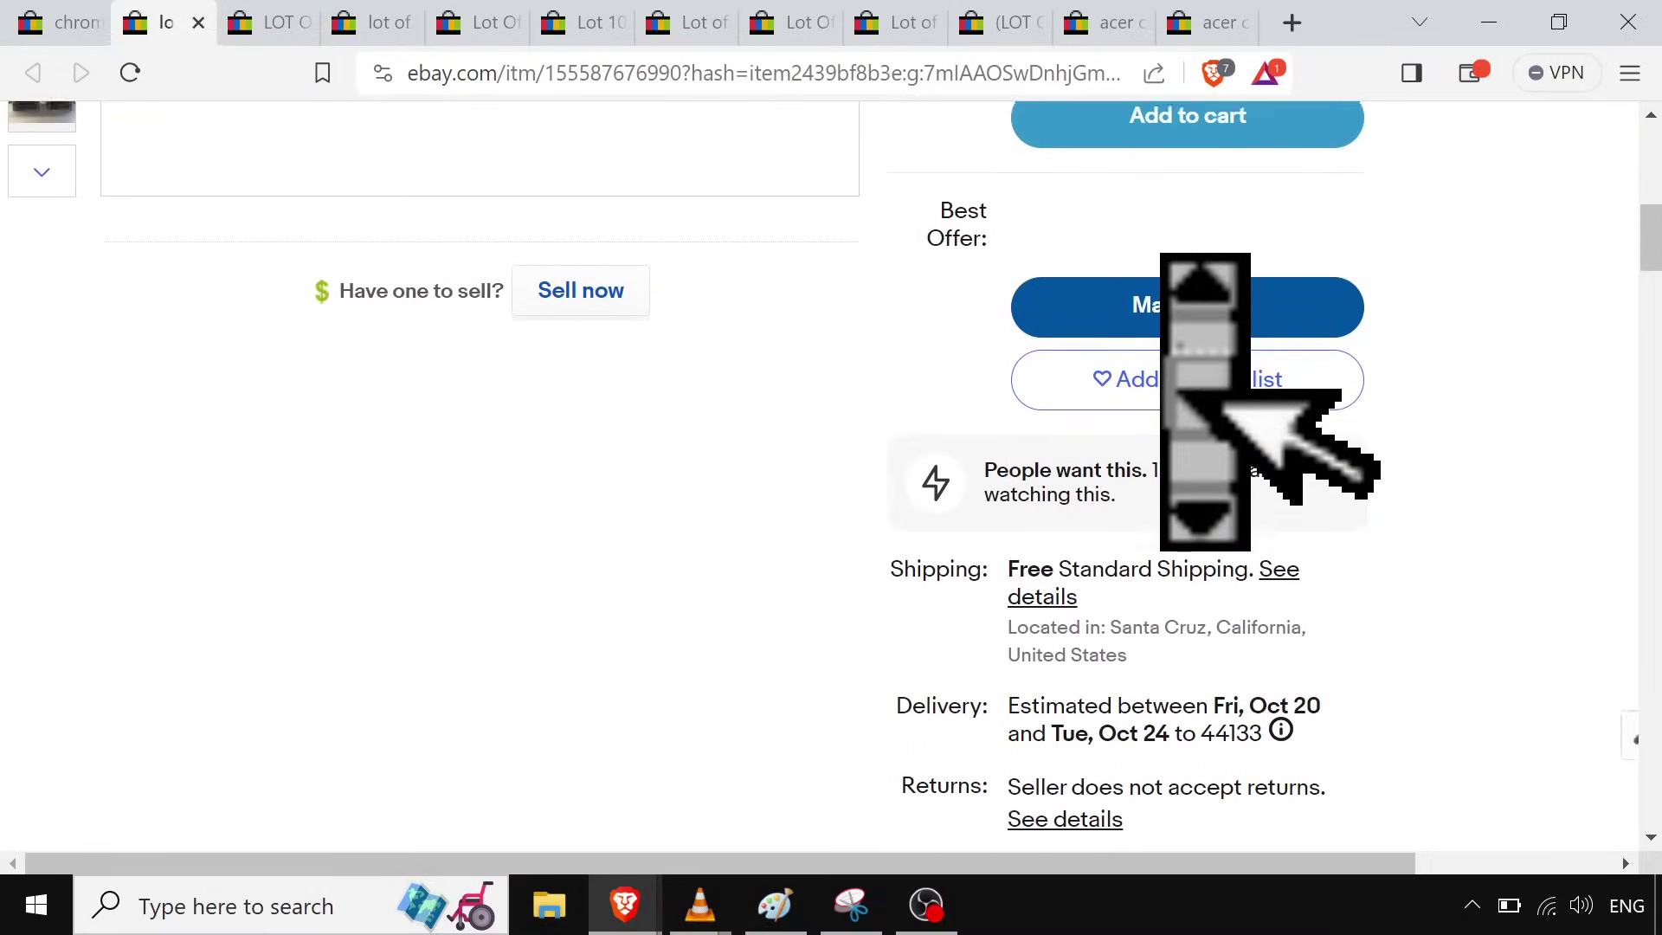
middle_click(1205, 400)
- Look through the LOT OF 5 Dell 3120 Chromebook listing
click(267, 22)
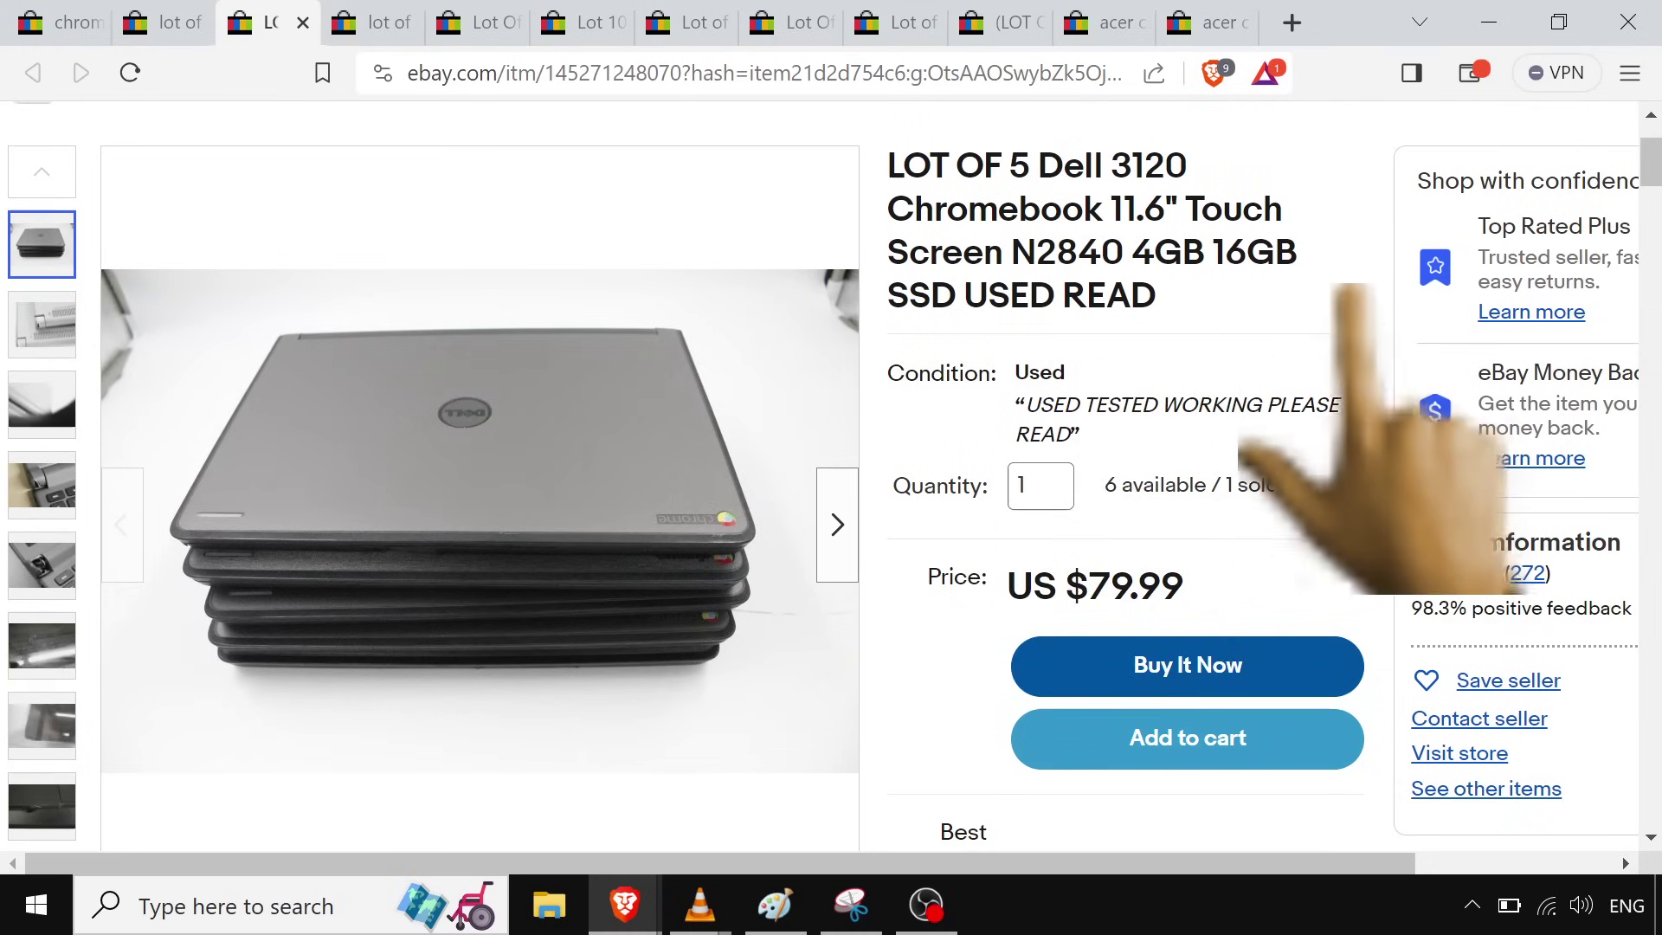
scroll(1194, 437, down, 3)
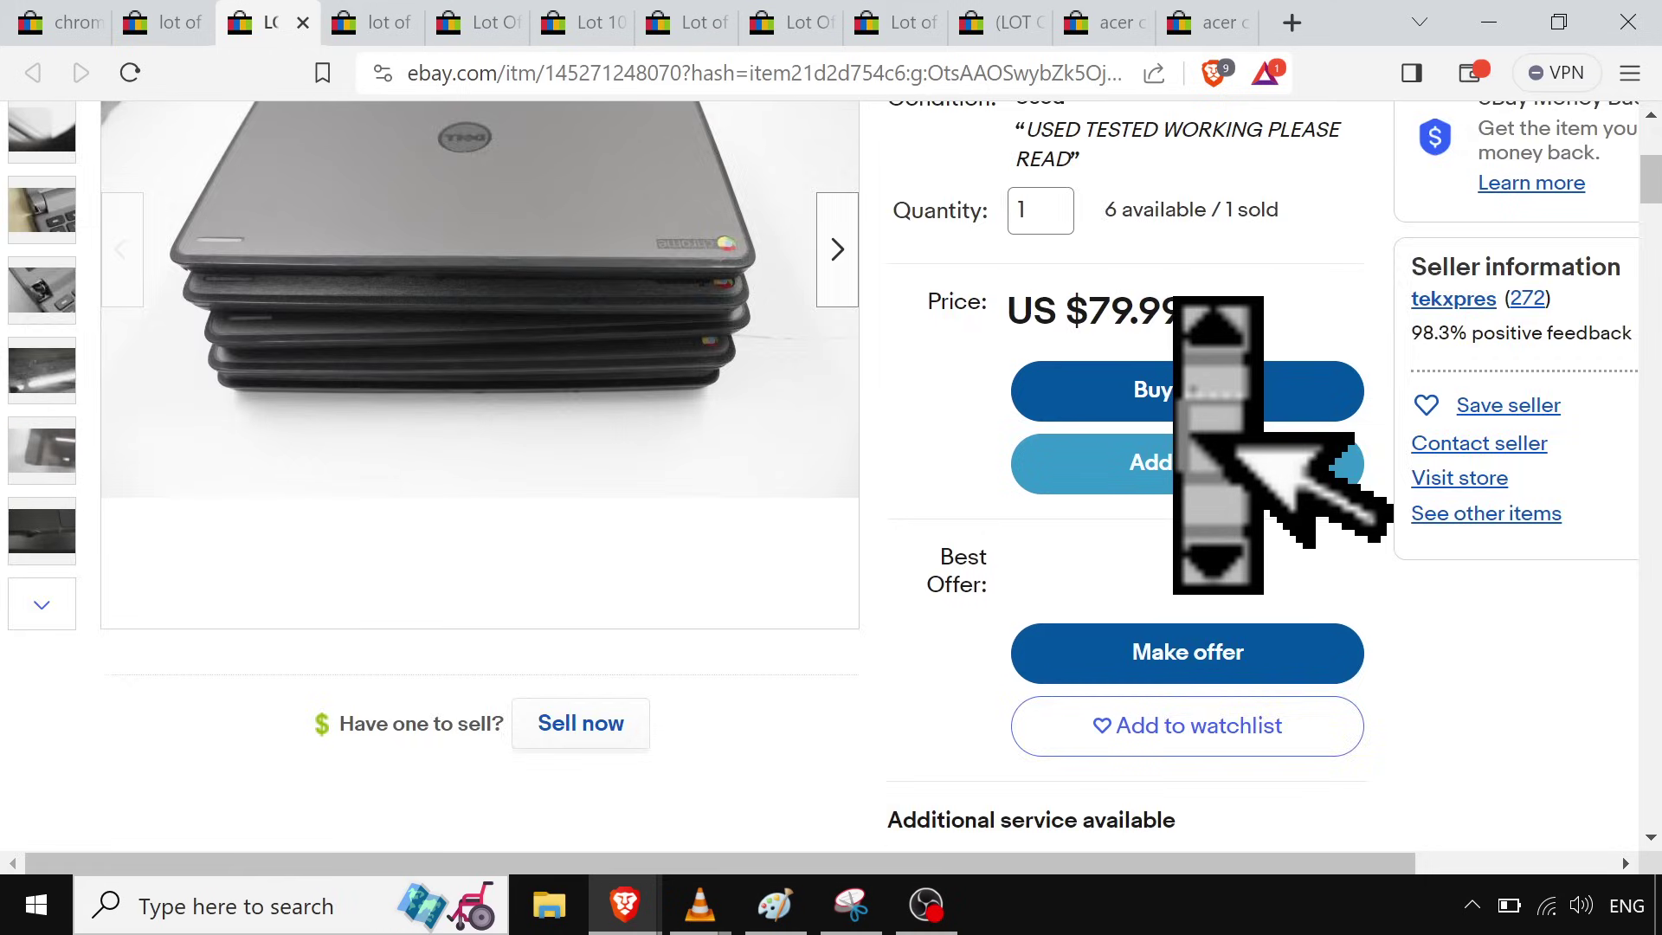
scroll(1194, 437, down, 15)
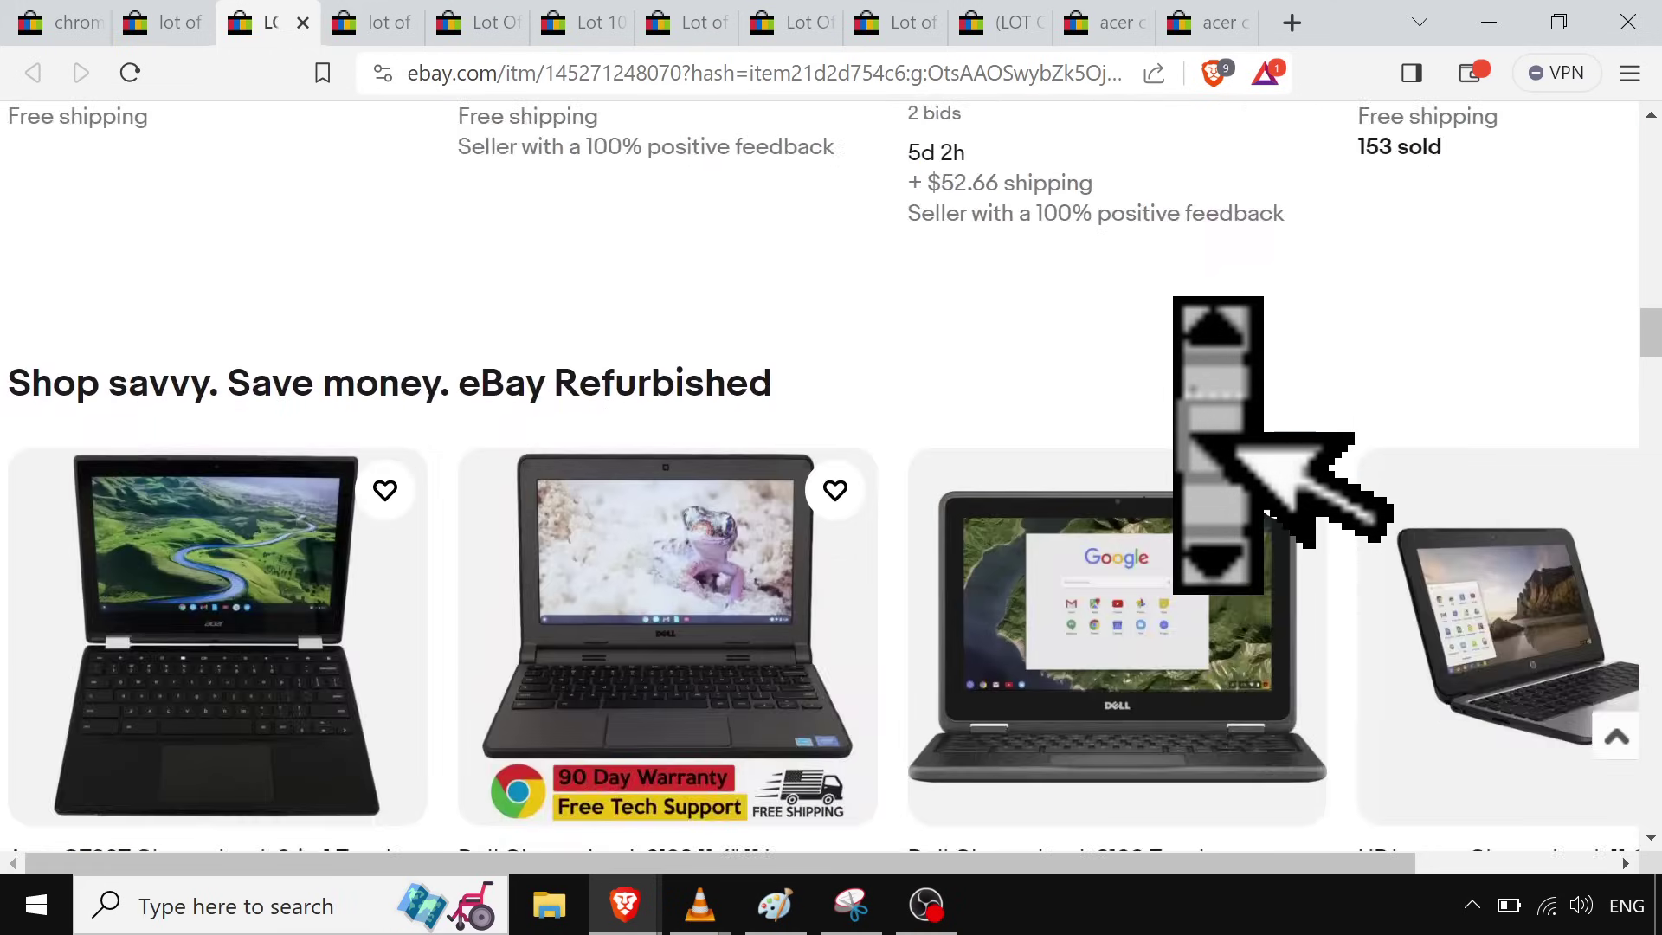
scroll(1218, 446, down, 14)
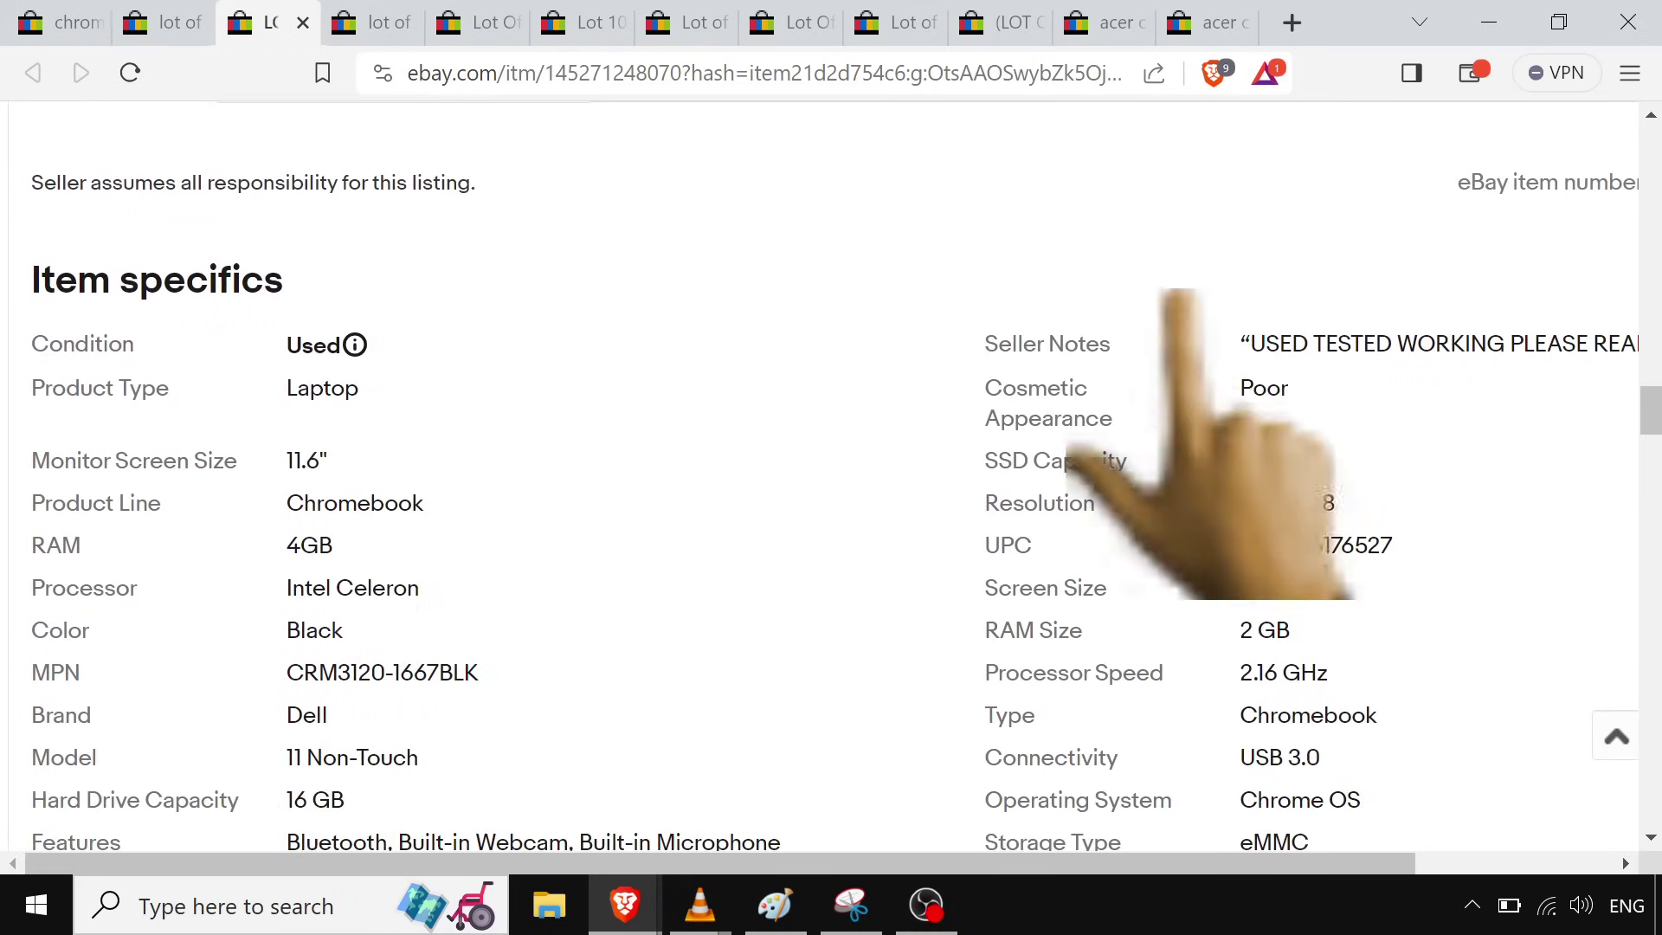
- Check the other lot of 20 untested Acer Chromebooks: US $219.23, free shipping, no returns
click(372, 22)
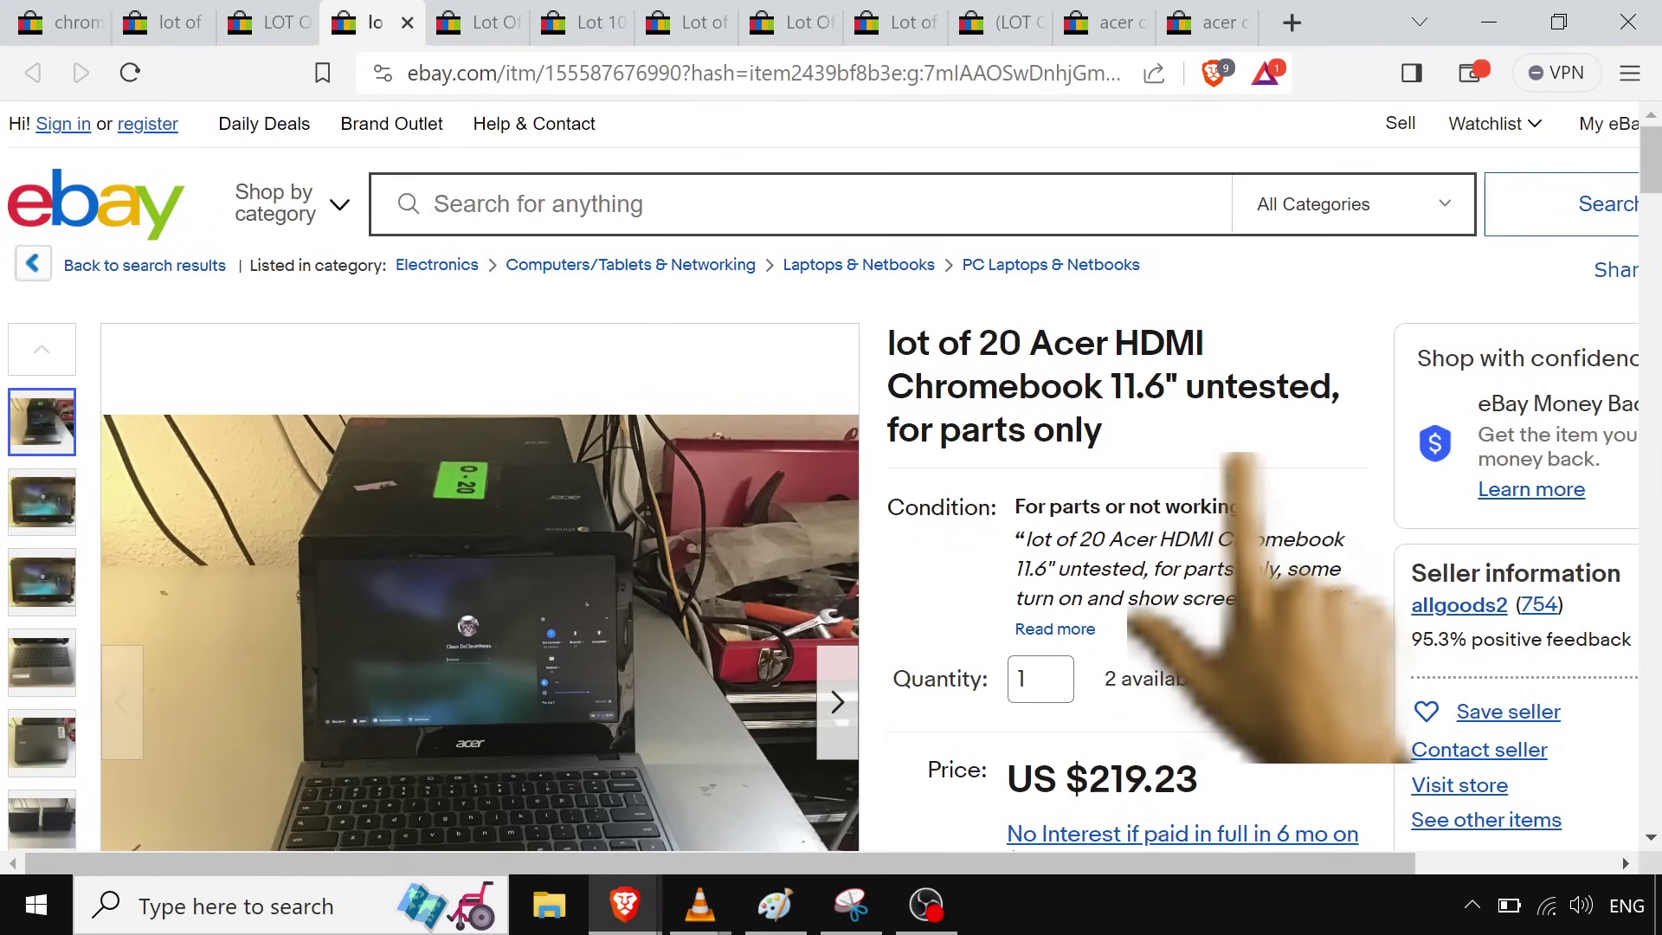
scroll(1298, 606, down, 3)
scroll(1329, 617, down, 8)
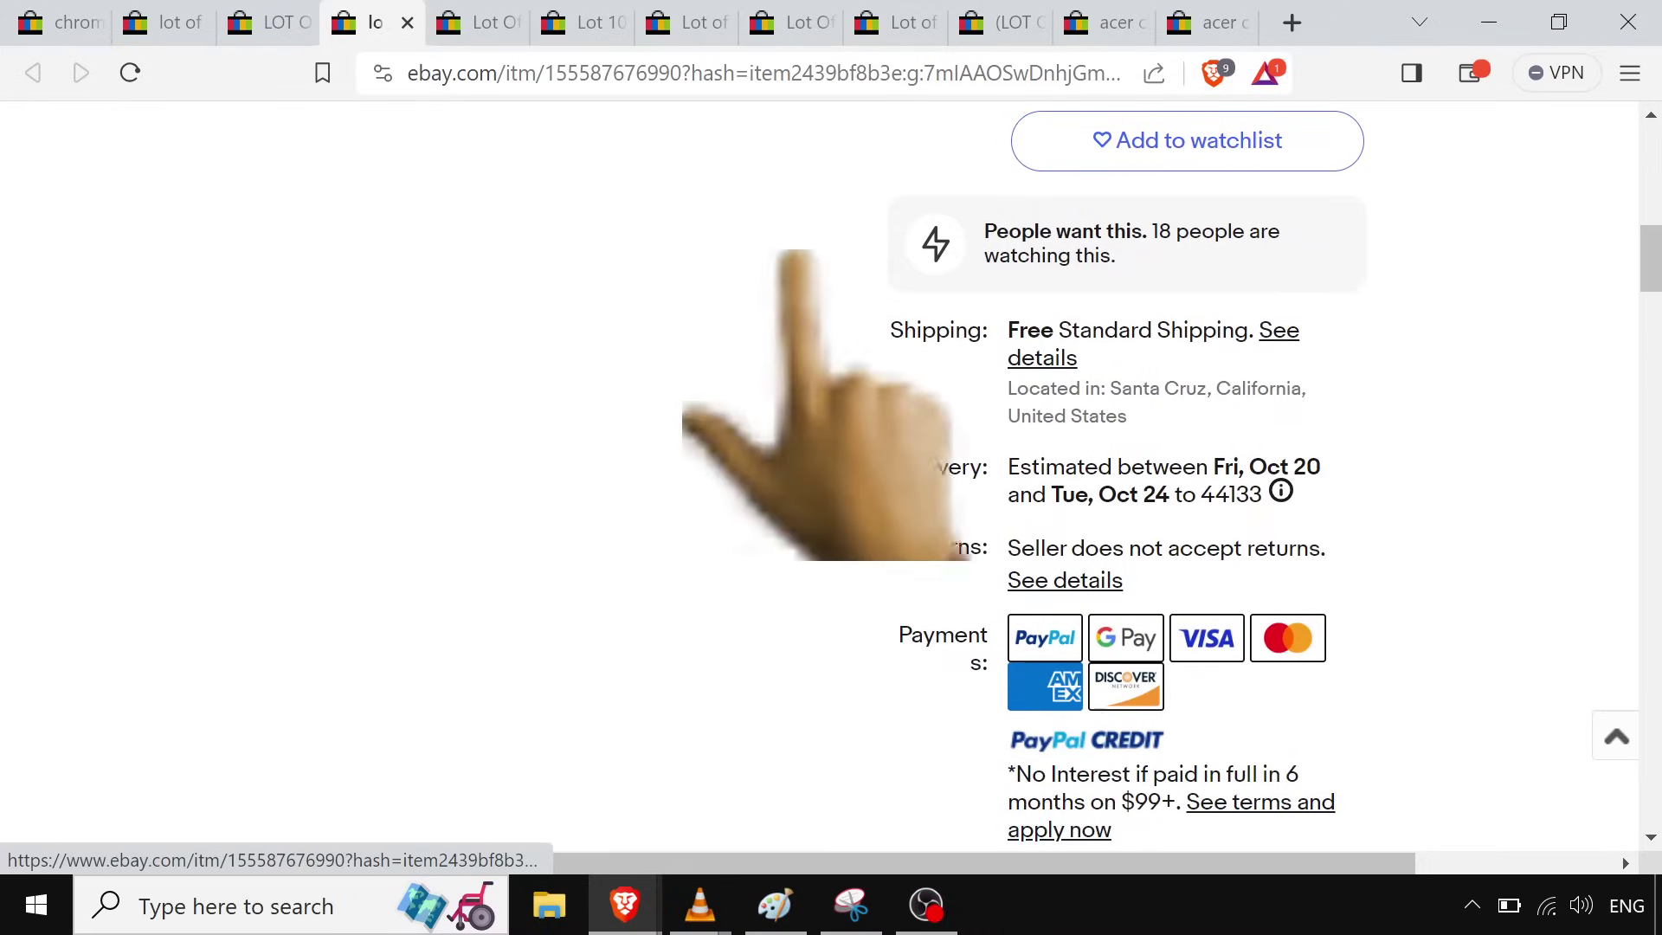
- Scroll through the US $99.99 Lot Of 10 Acer ChromeBook C720 listing's details
click(481, 19)
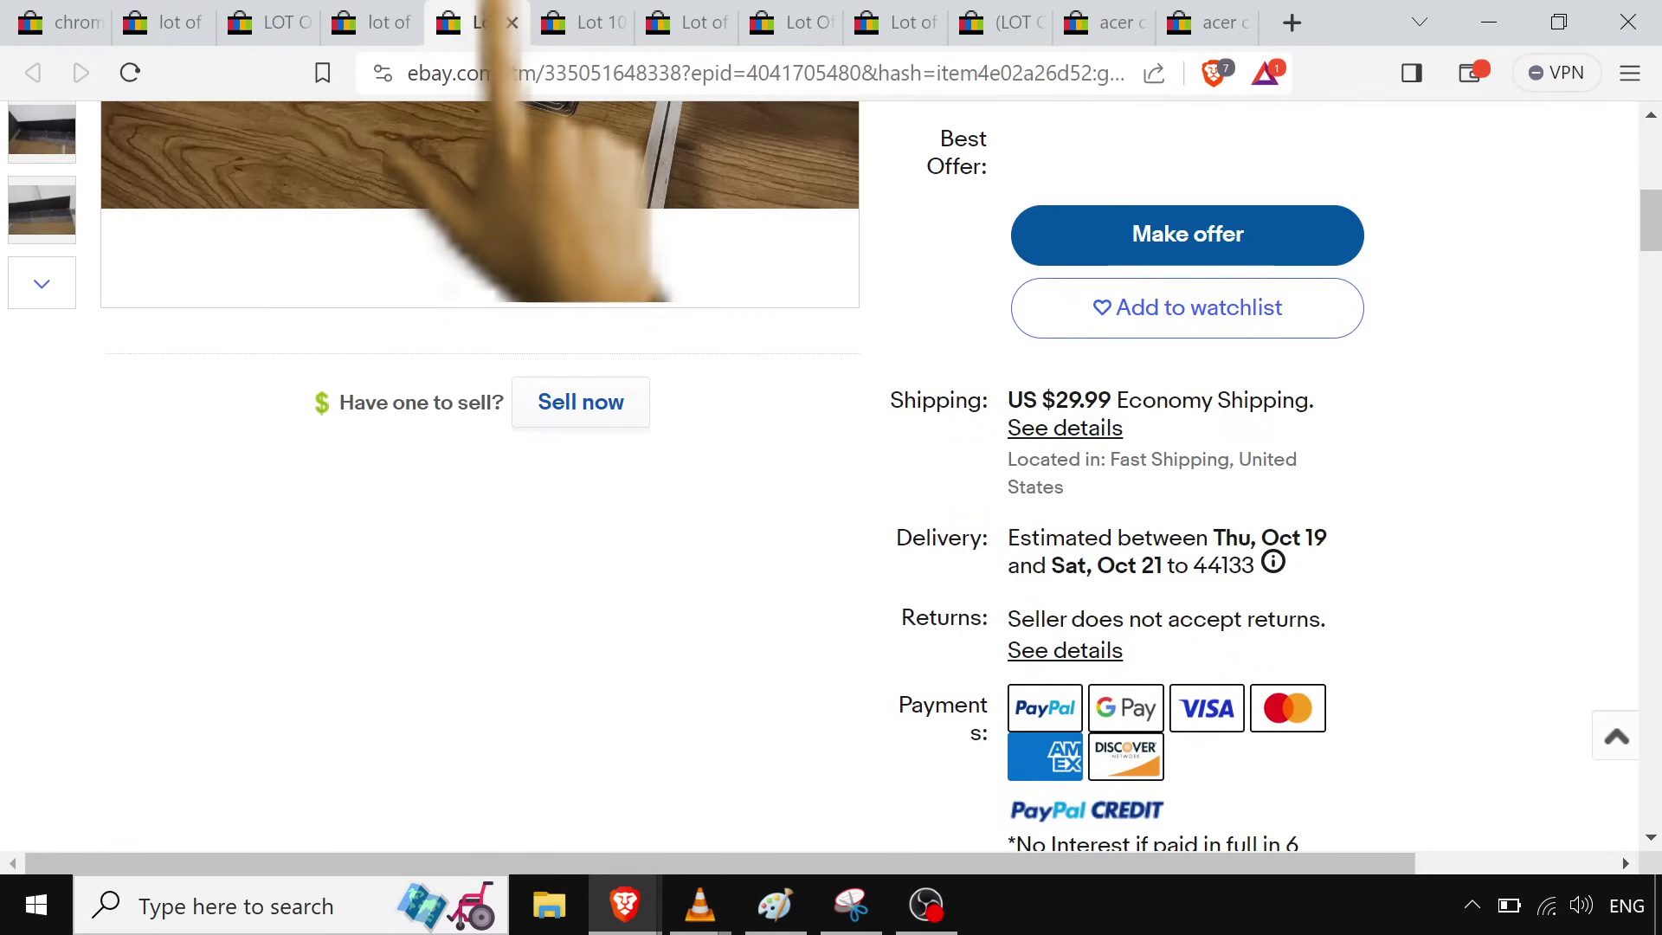
scroll(1116, 355, up, 3)
scroll(1116, 350, up, 4)
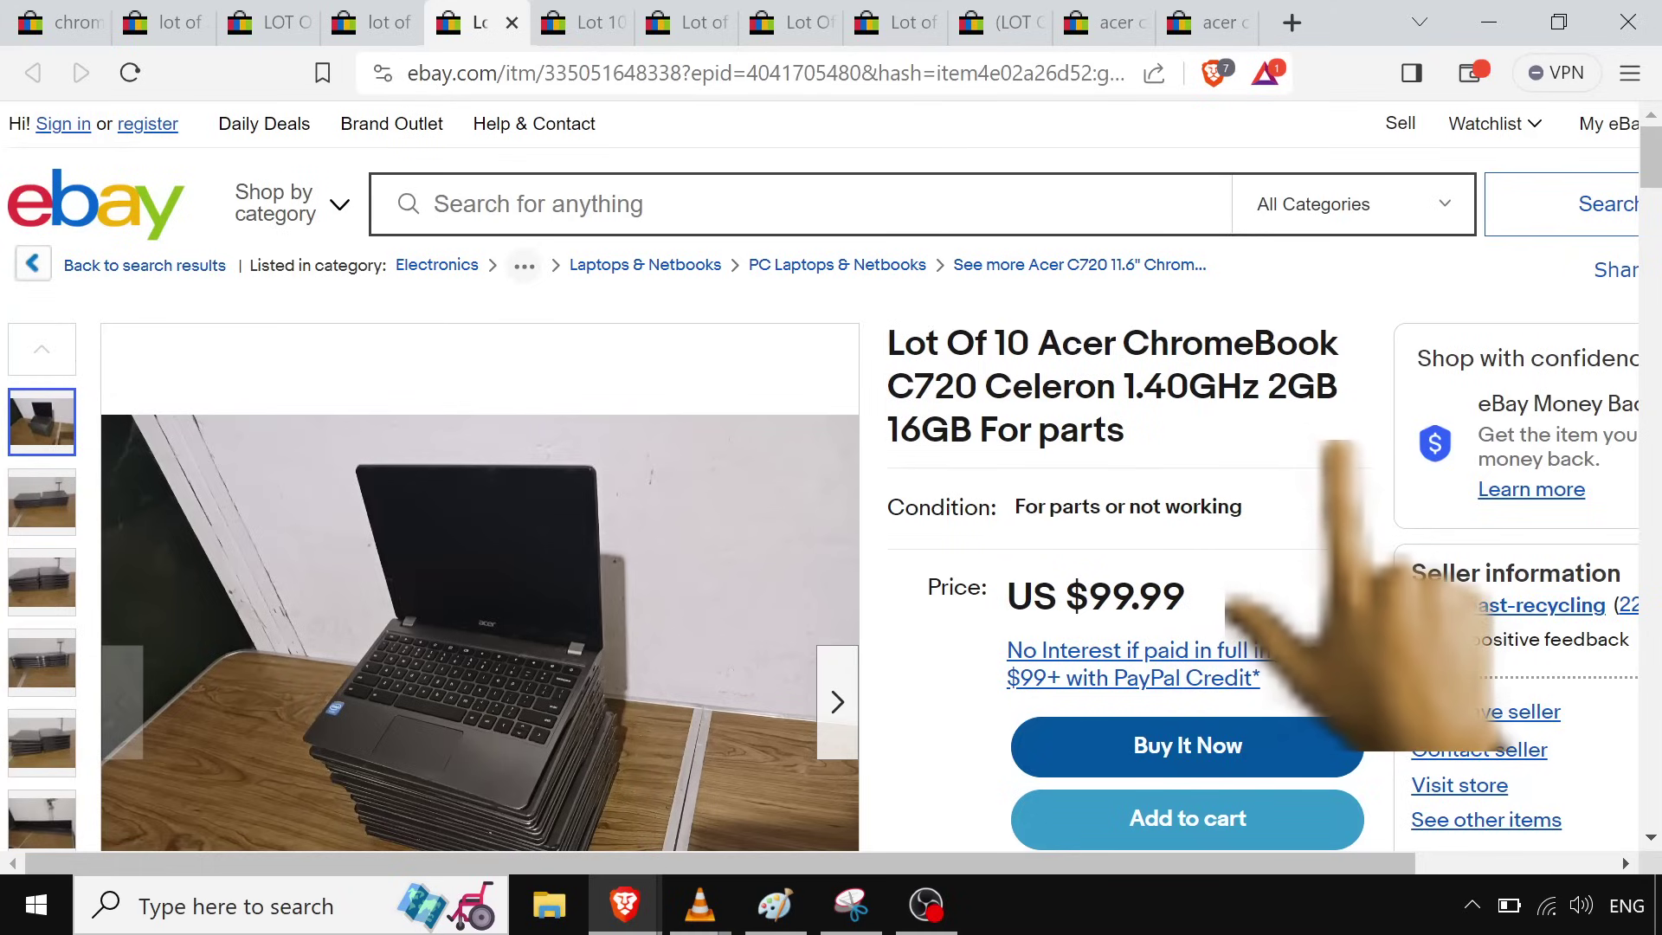
scroll(831, 484, down, 1)
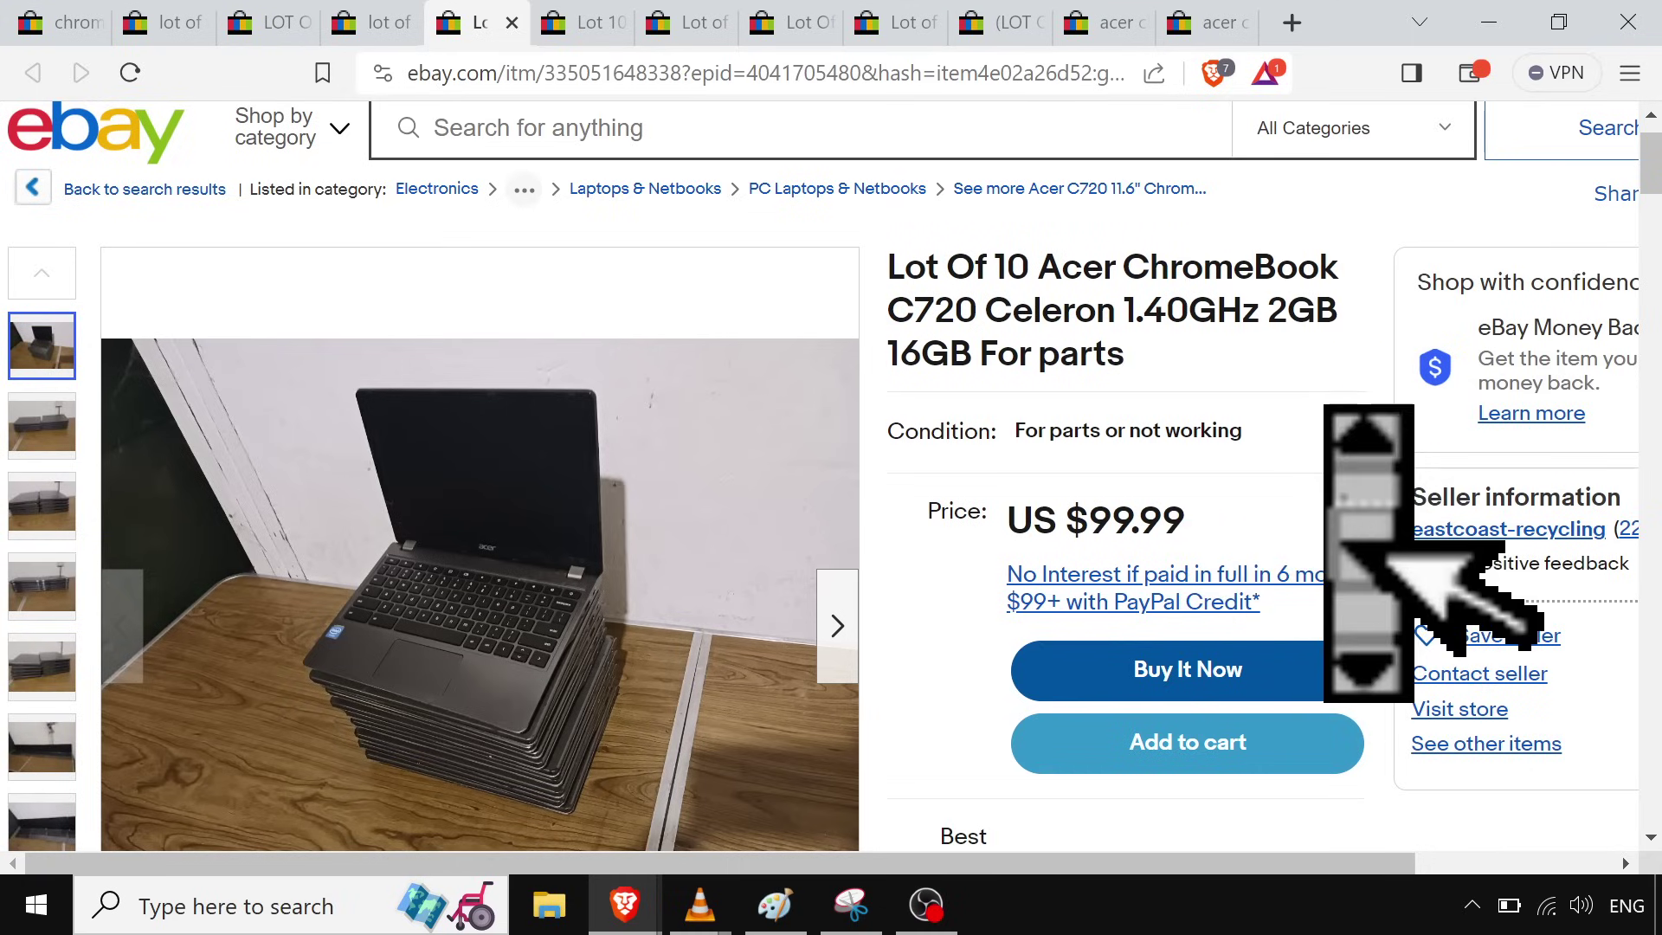
scroll(831, 484, down, 10)
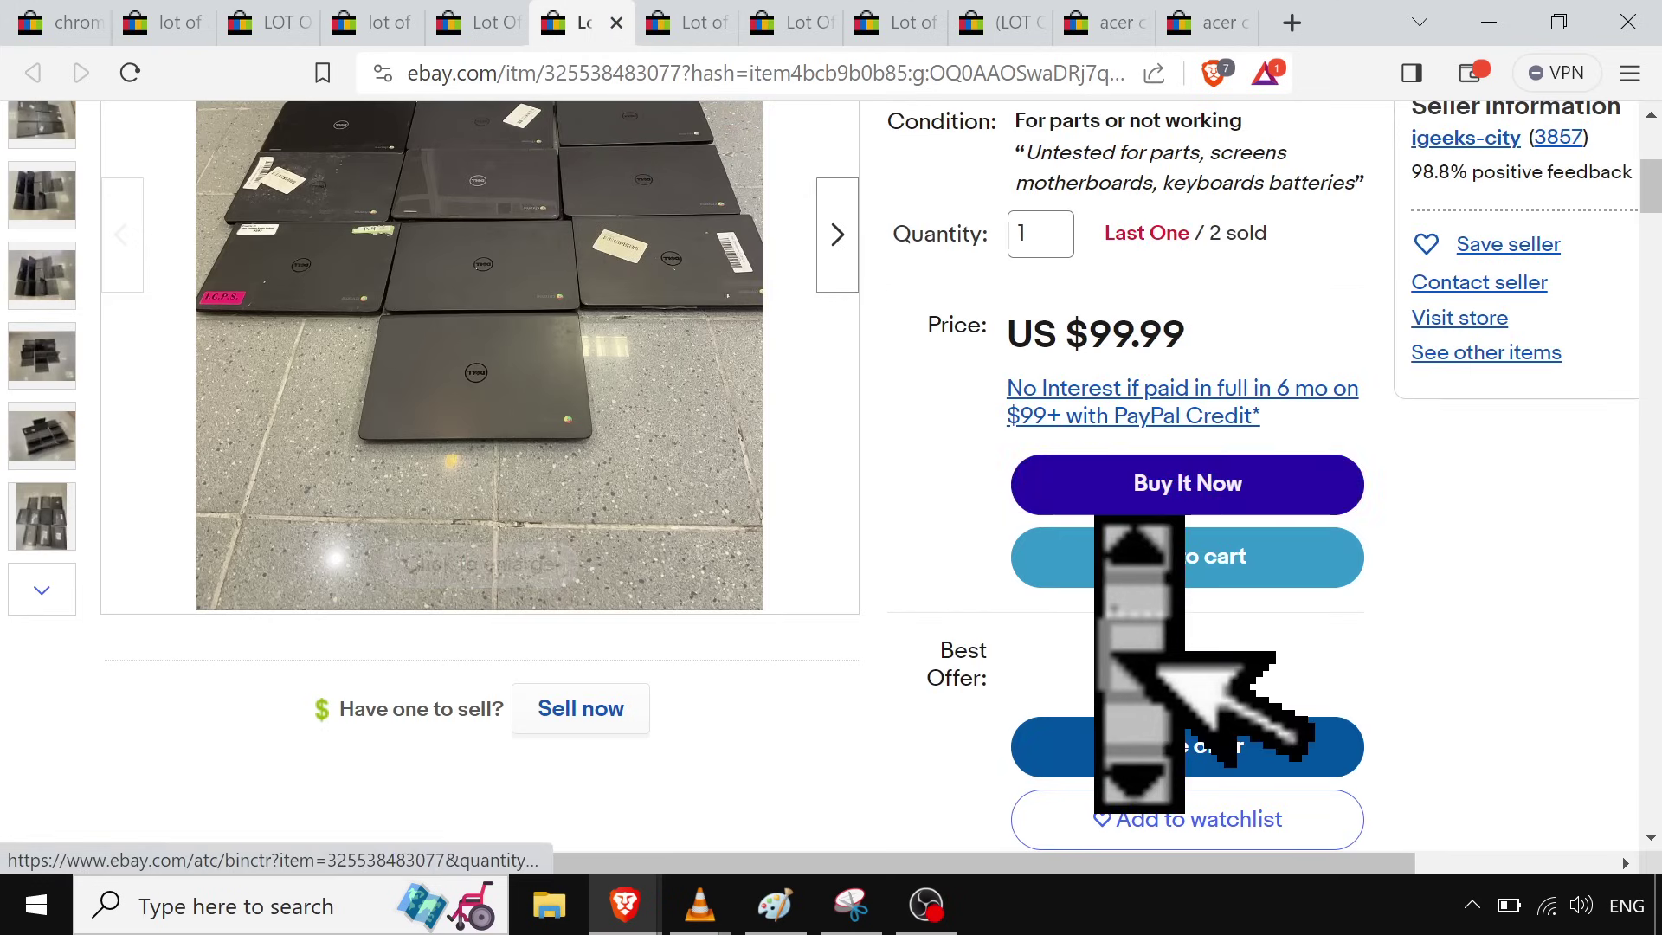
scroll(822, 484, up, 3)
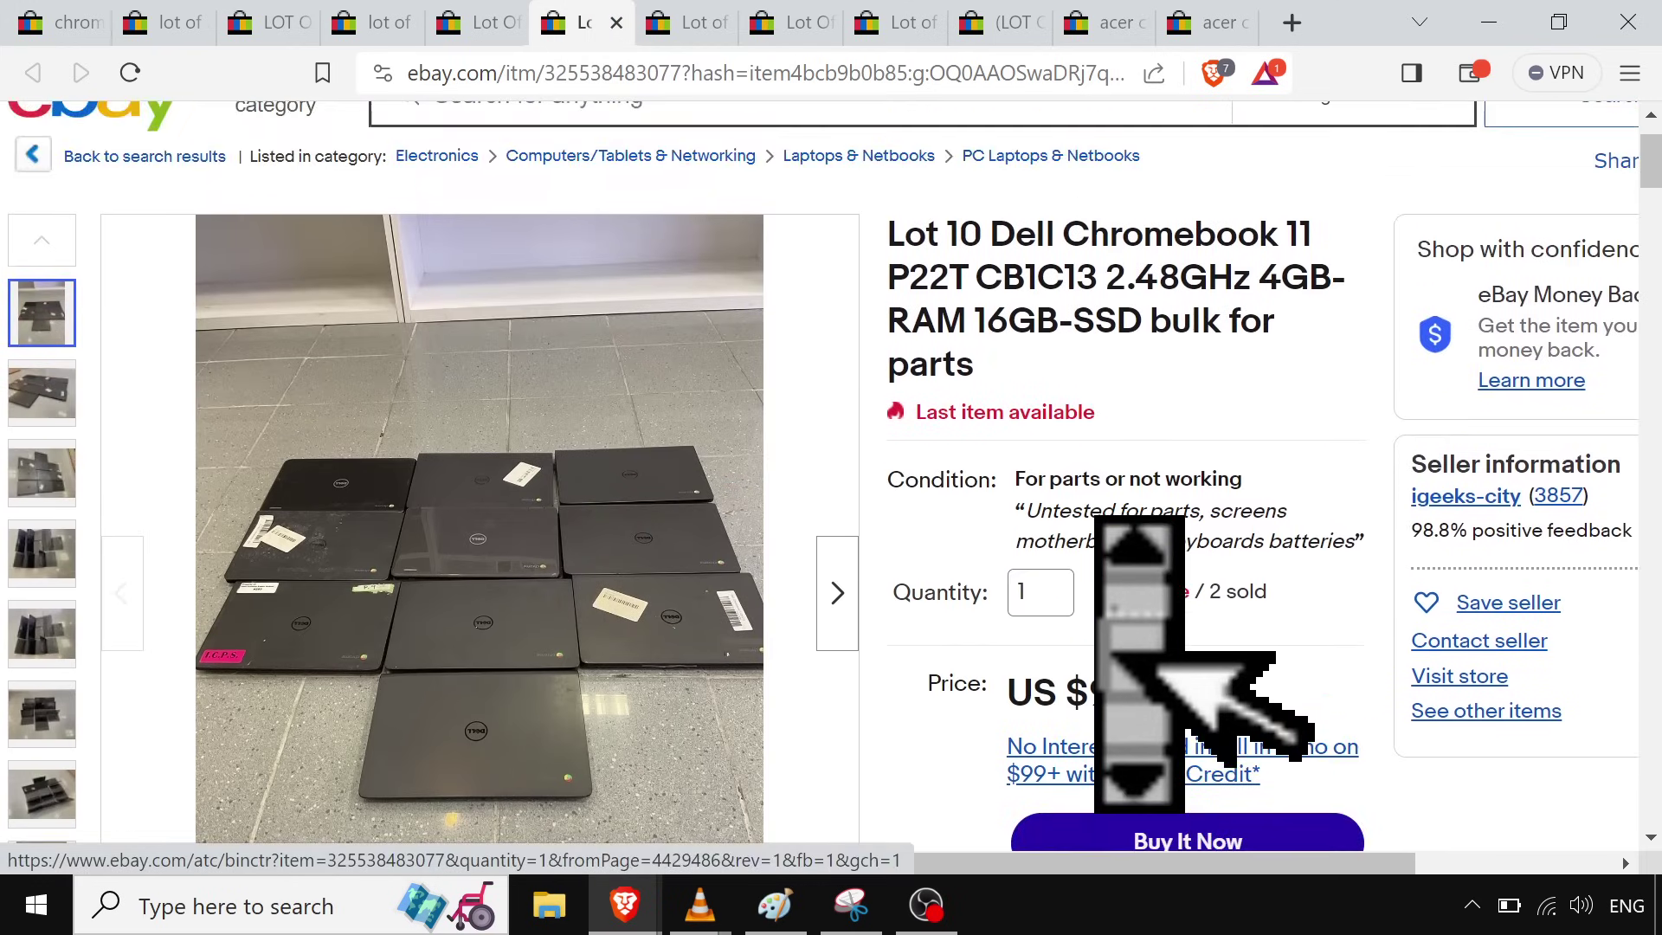
scroll(1125, 662, down, 7)
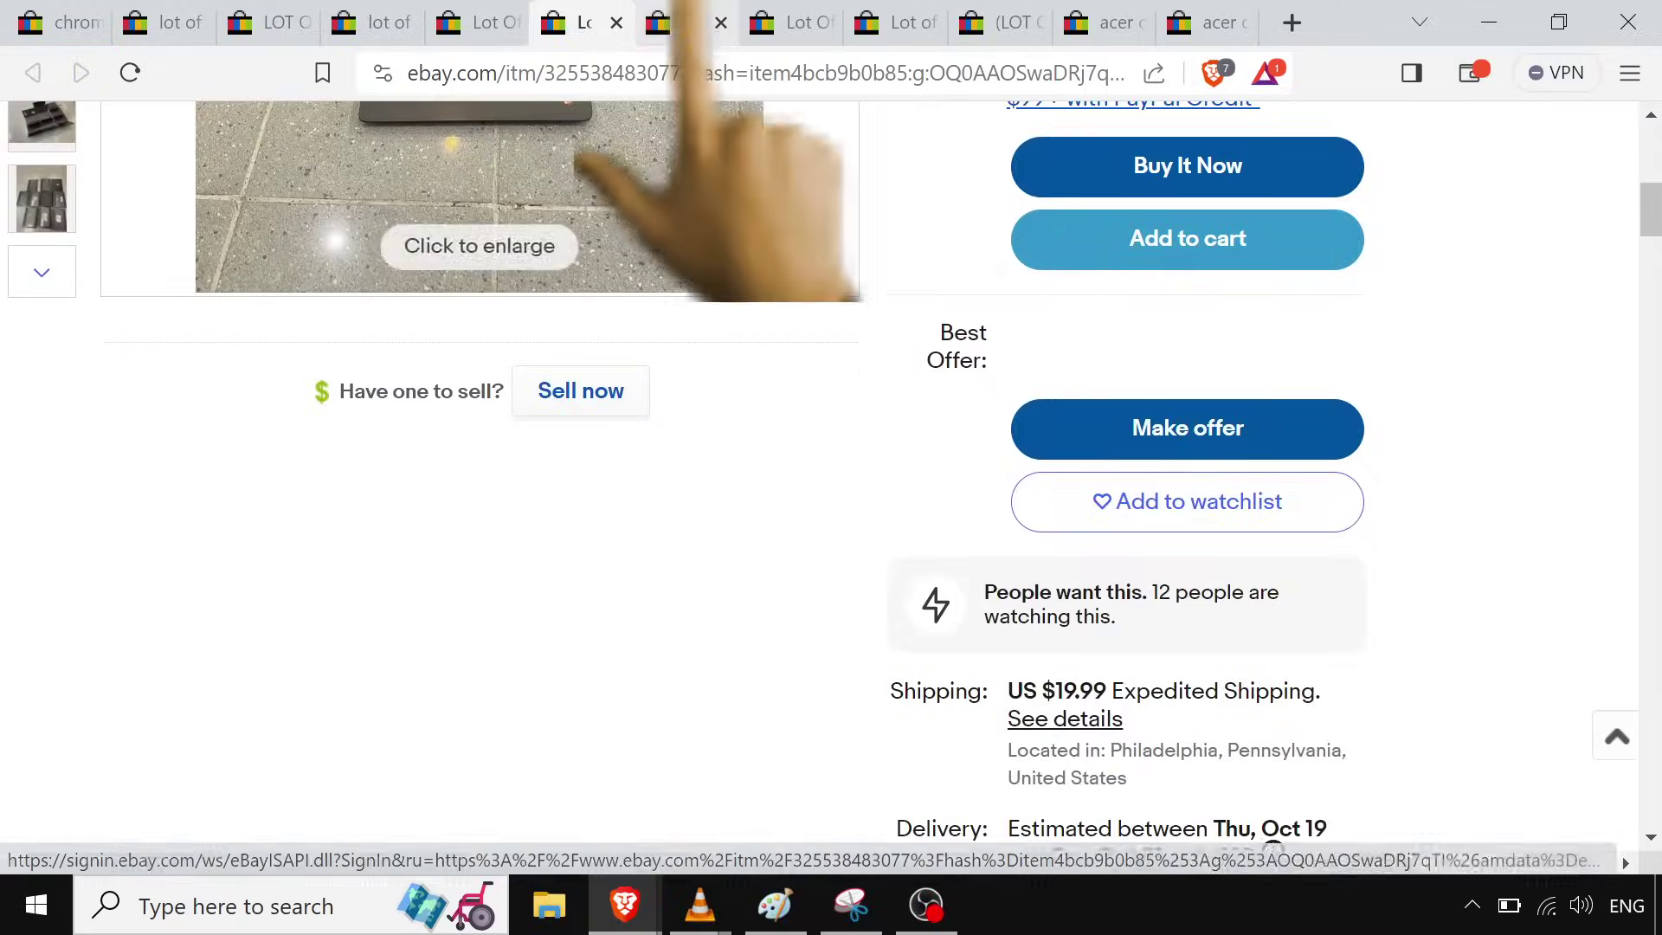
- Read down the Lenovo Chromebook lot listing to the seller's description
click(679, 23)
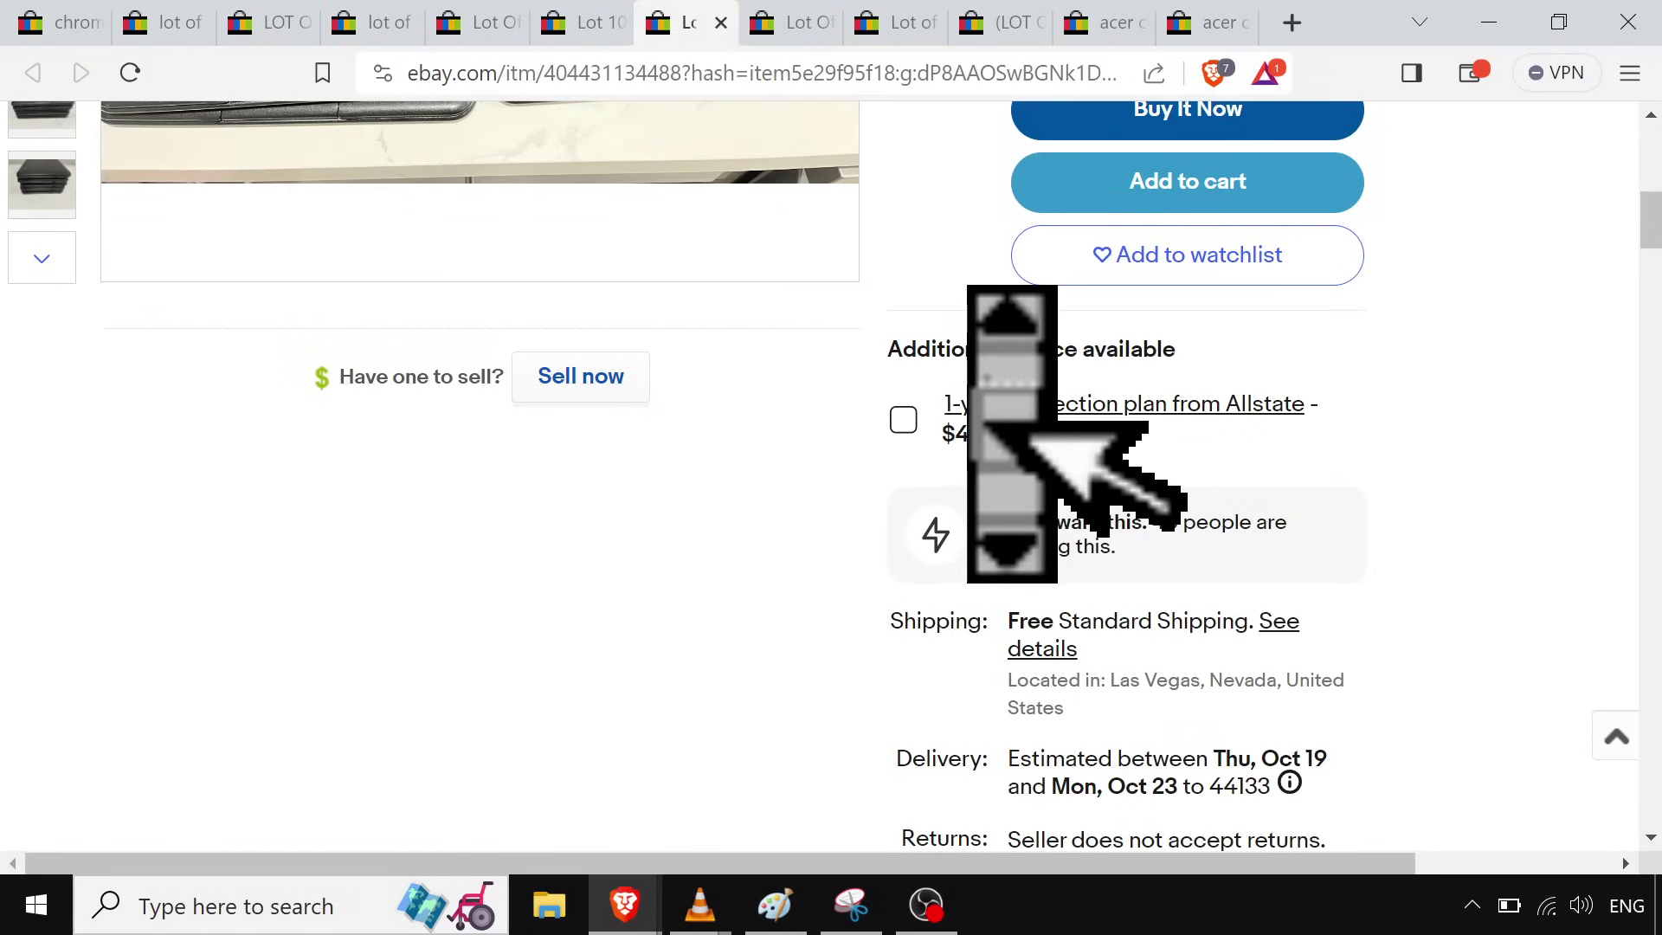
scroll(1082, 476, up, 5)
scroll(995, 428, up, 5)
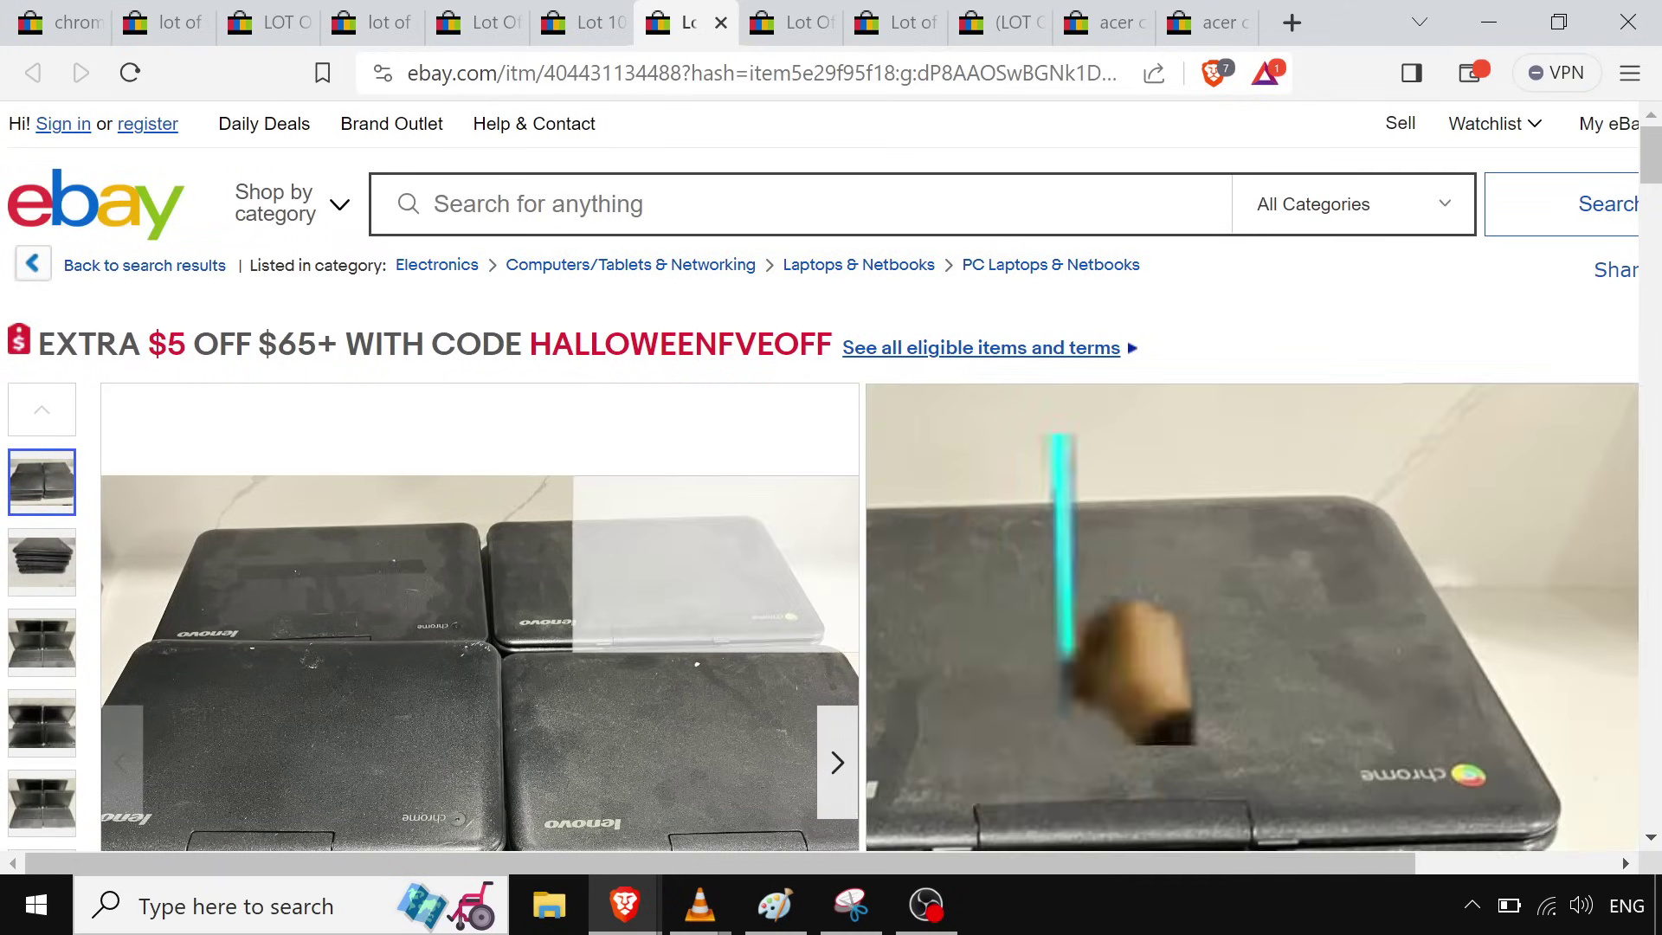
scroll(1263, 658, down, 3)
scroll(1263, 657, down, 8)
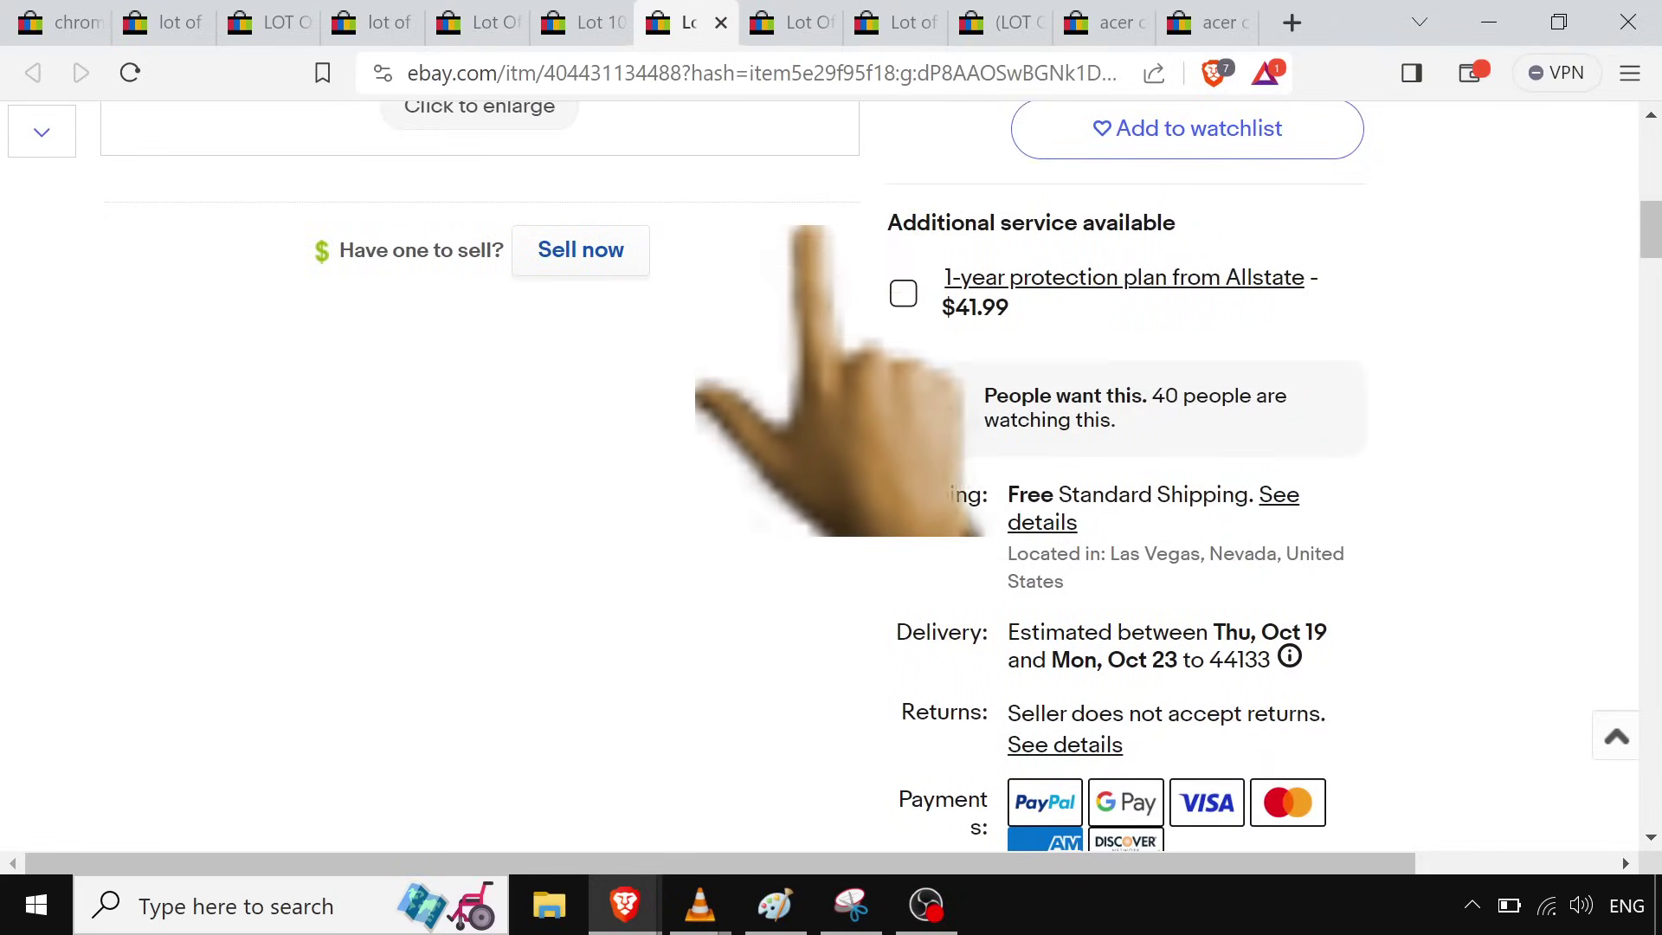
scroll(866, 385, down, 20)
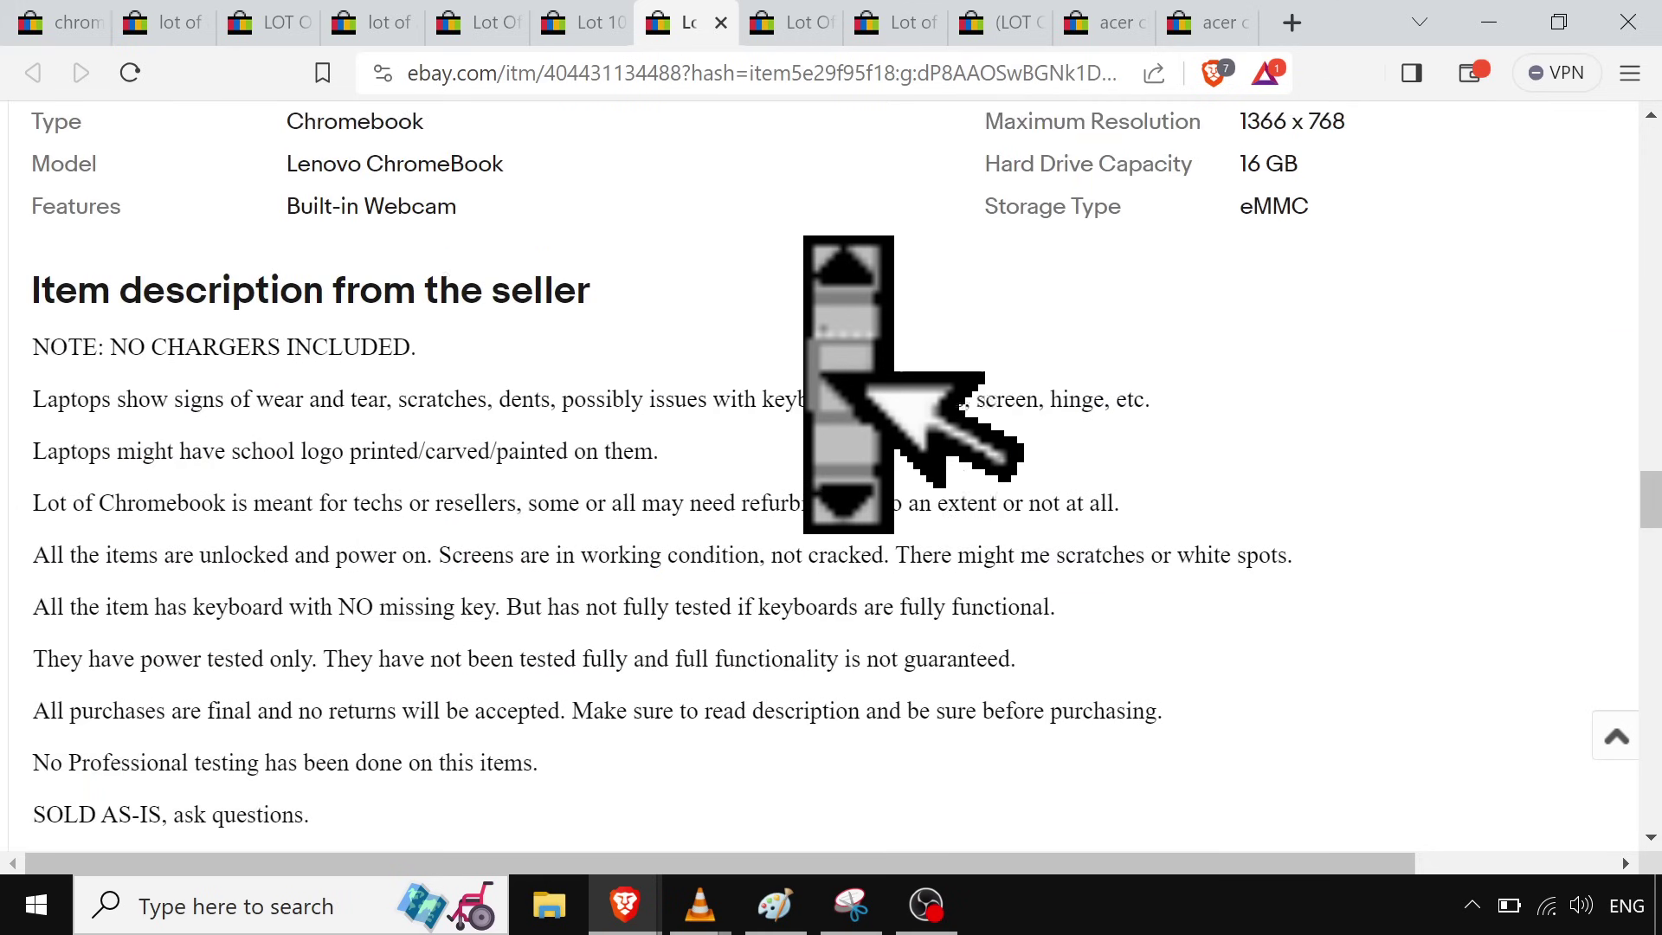
scroll(865, 385, down, 3)
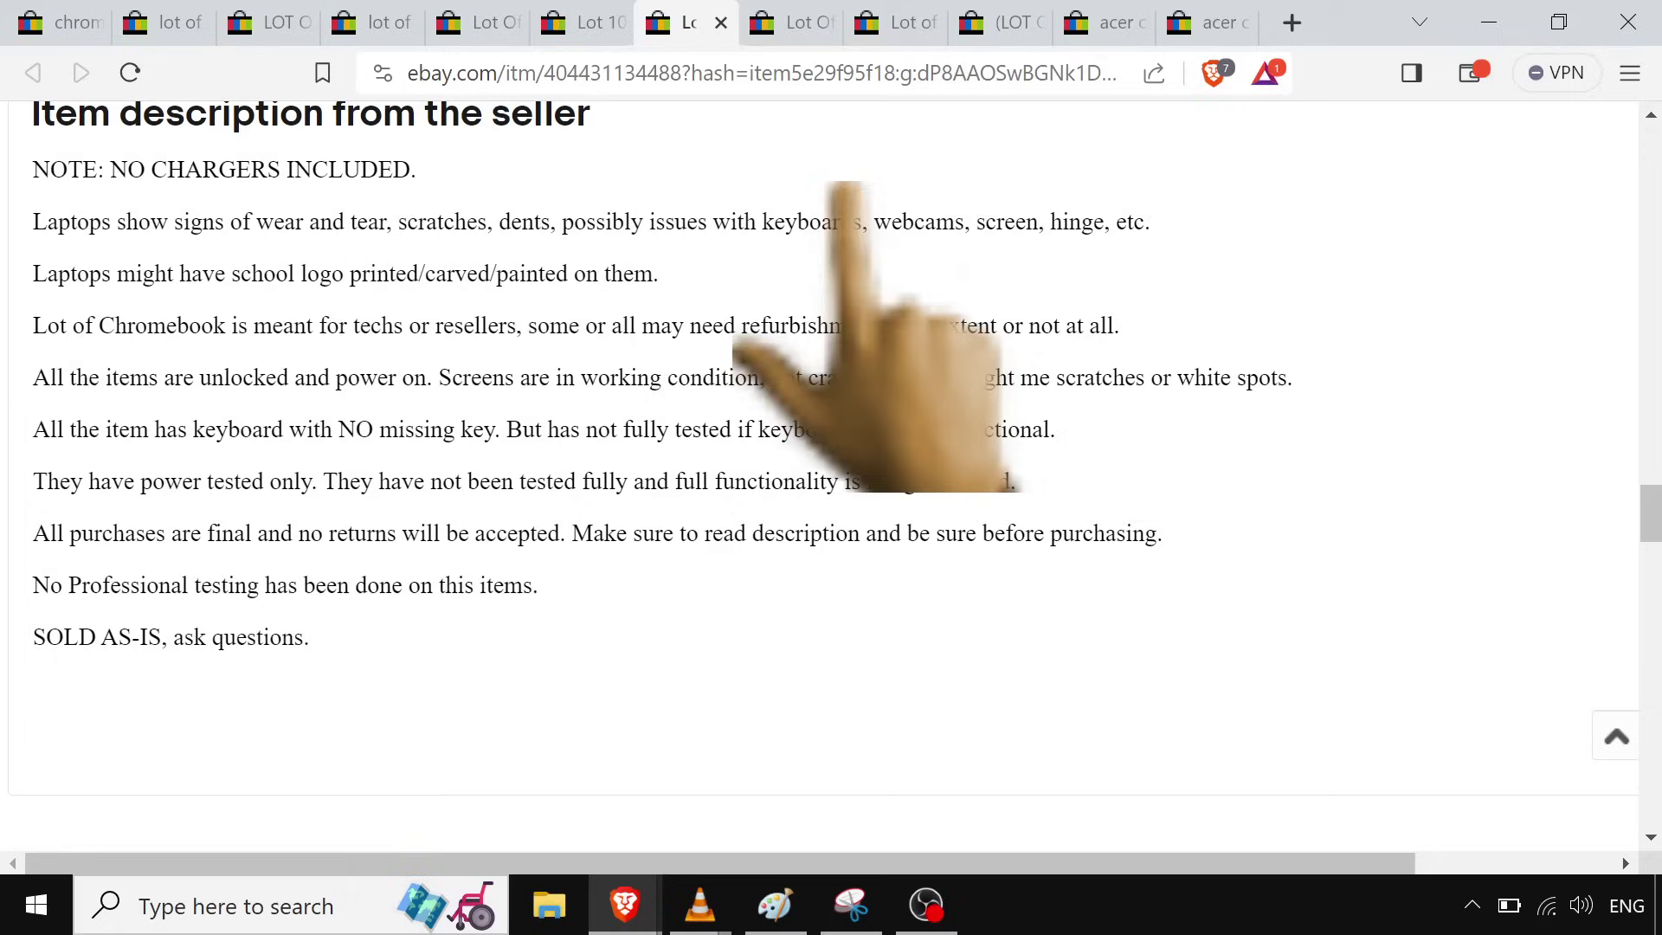
- Check the Acer C720 lot listing: US $99.99, $29.99 economy shipping, no returns
click(795, 19)
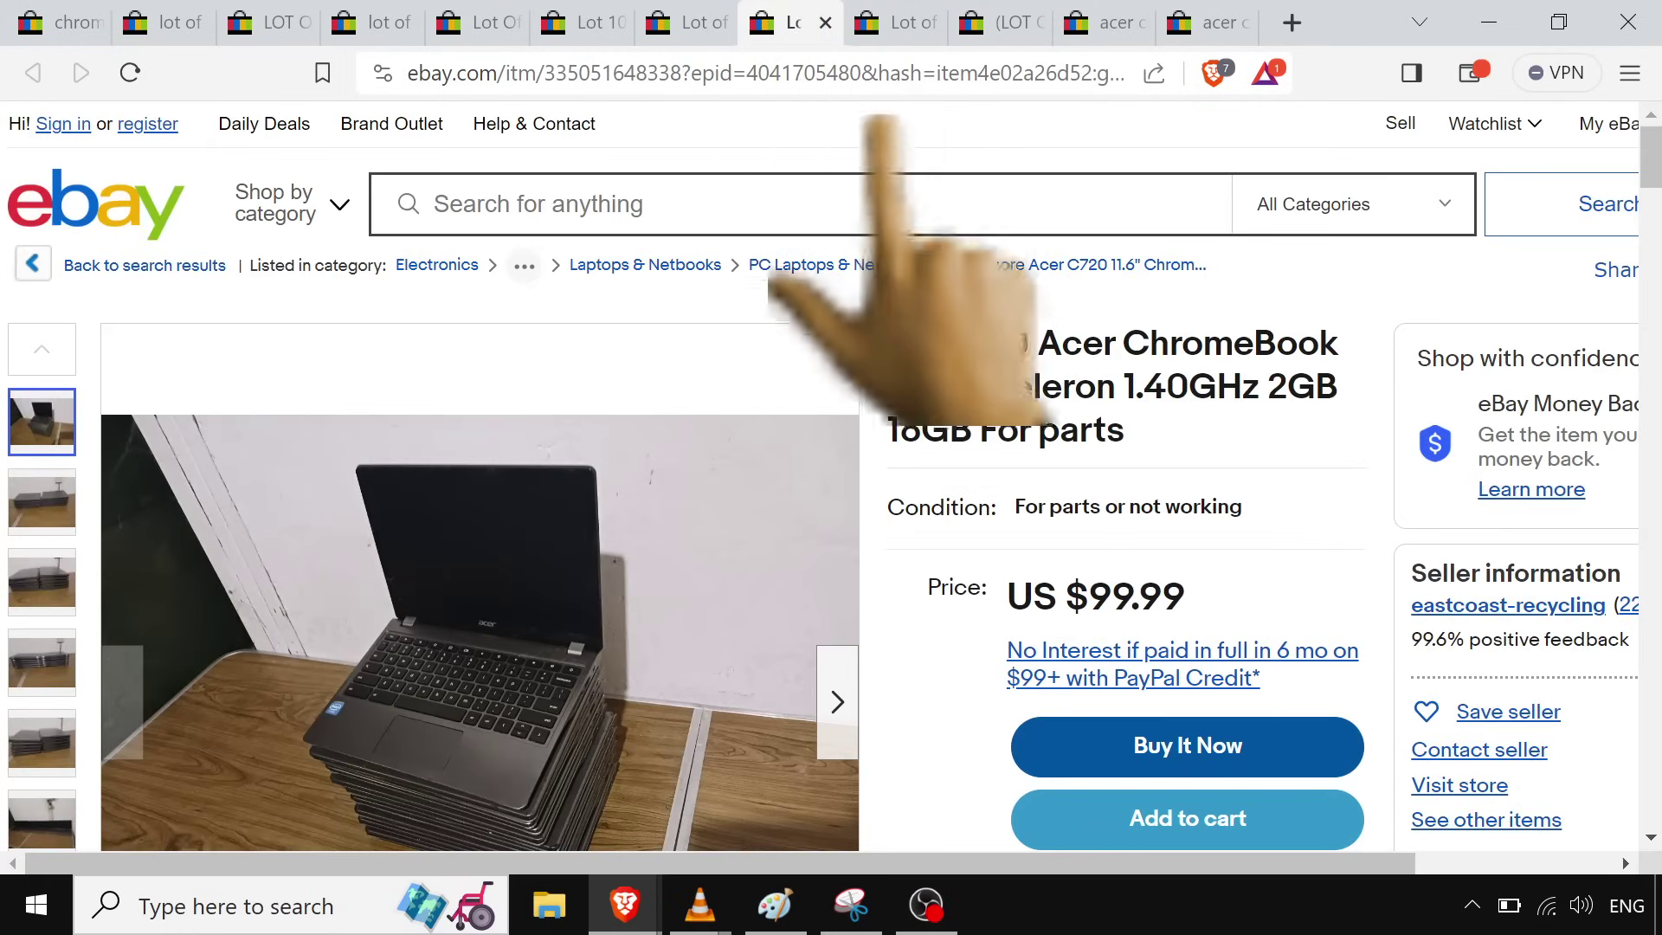
scroll(1437, 631, down, 9)
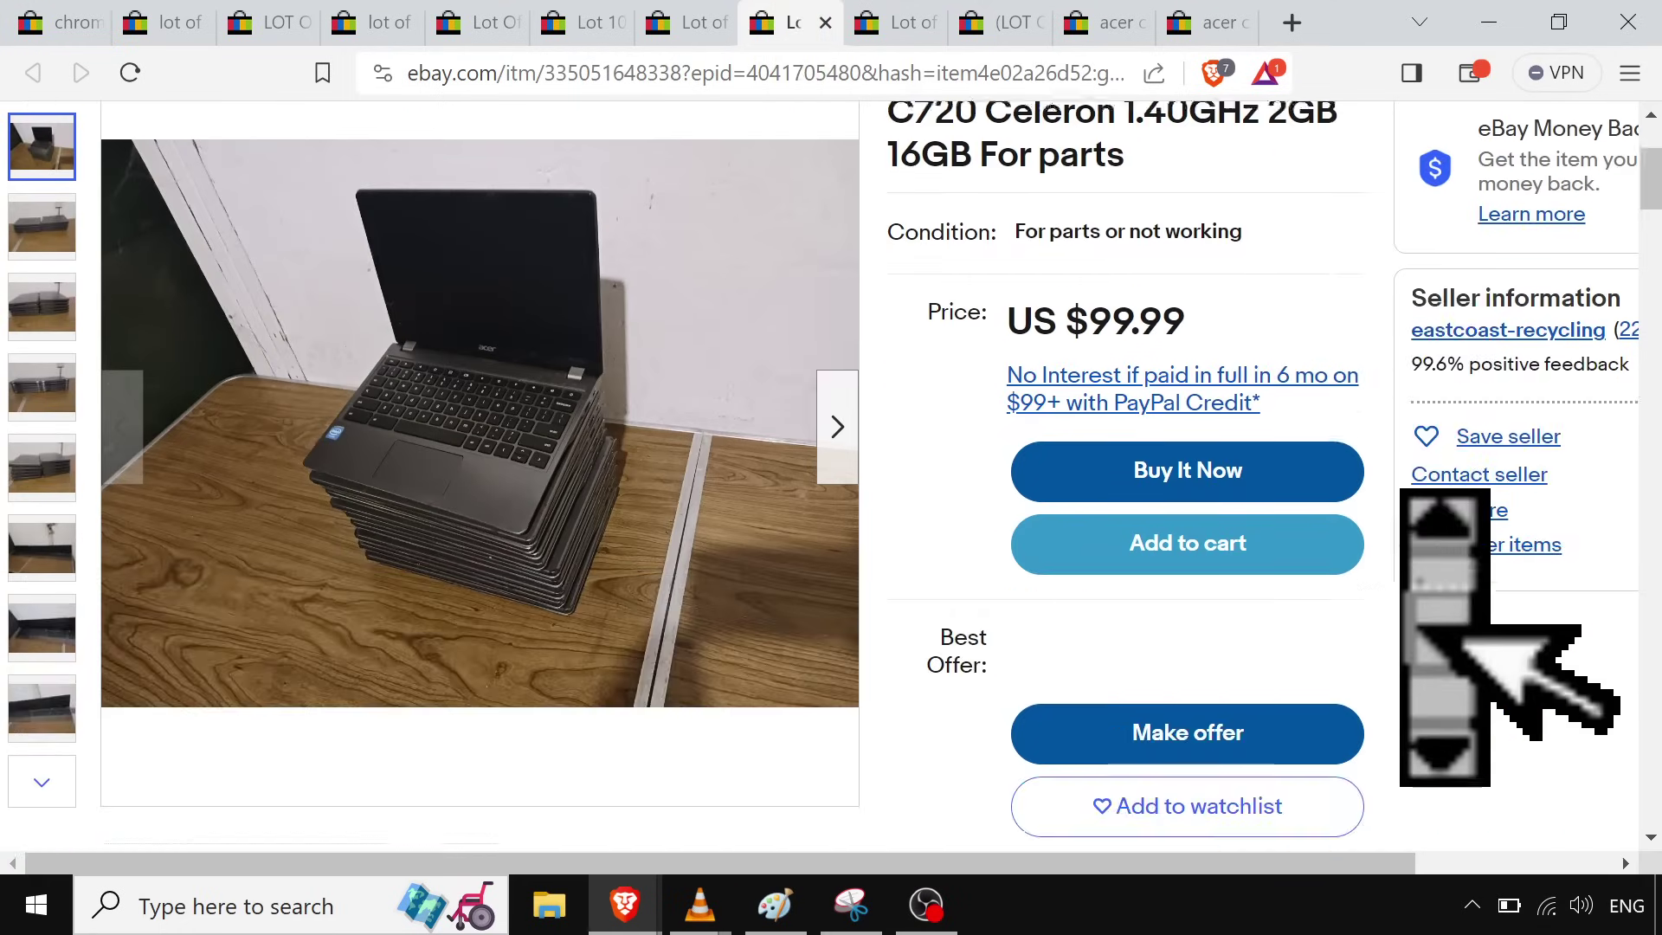
scroll(1419, 630, down, 1)
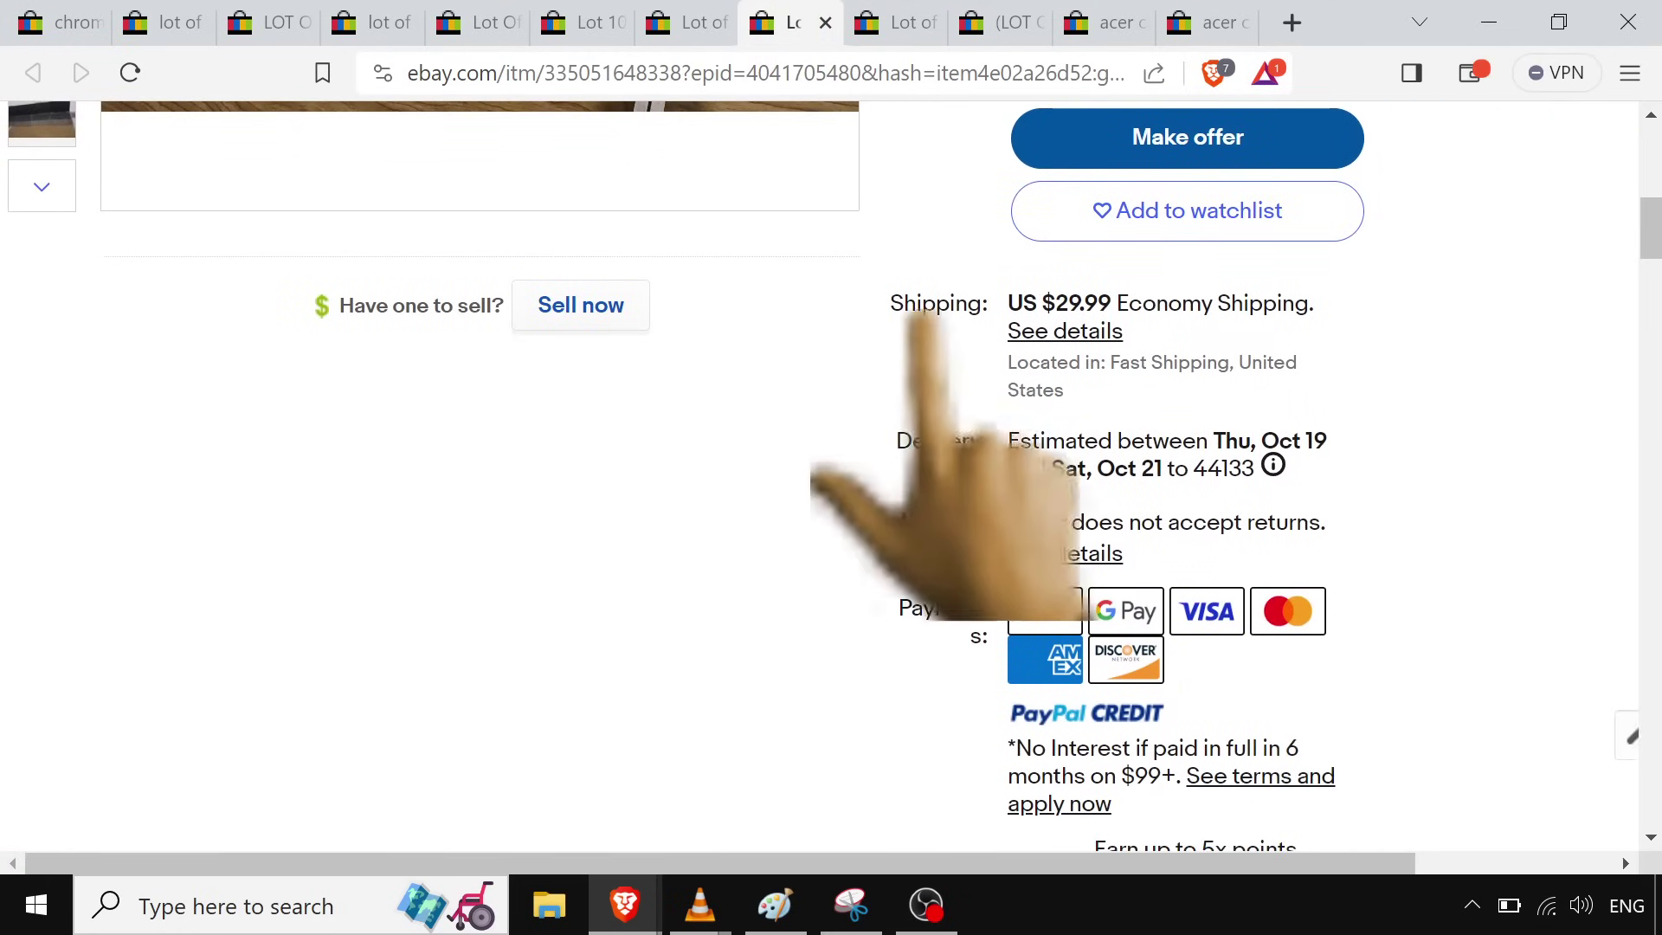
- Review the Lot of 10 ASUS Chromebook C202S listing, then open the HP Chromebook 14 G3 lot
click(896, 26)
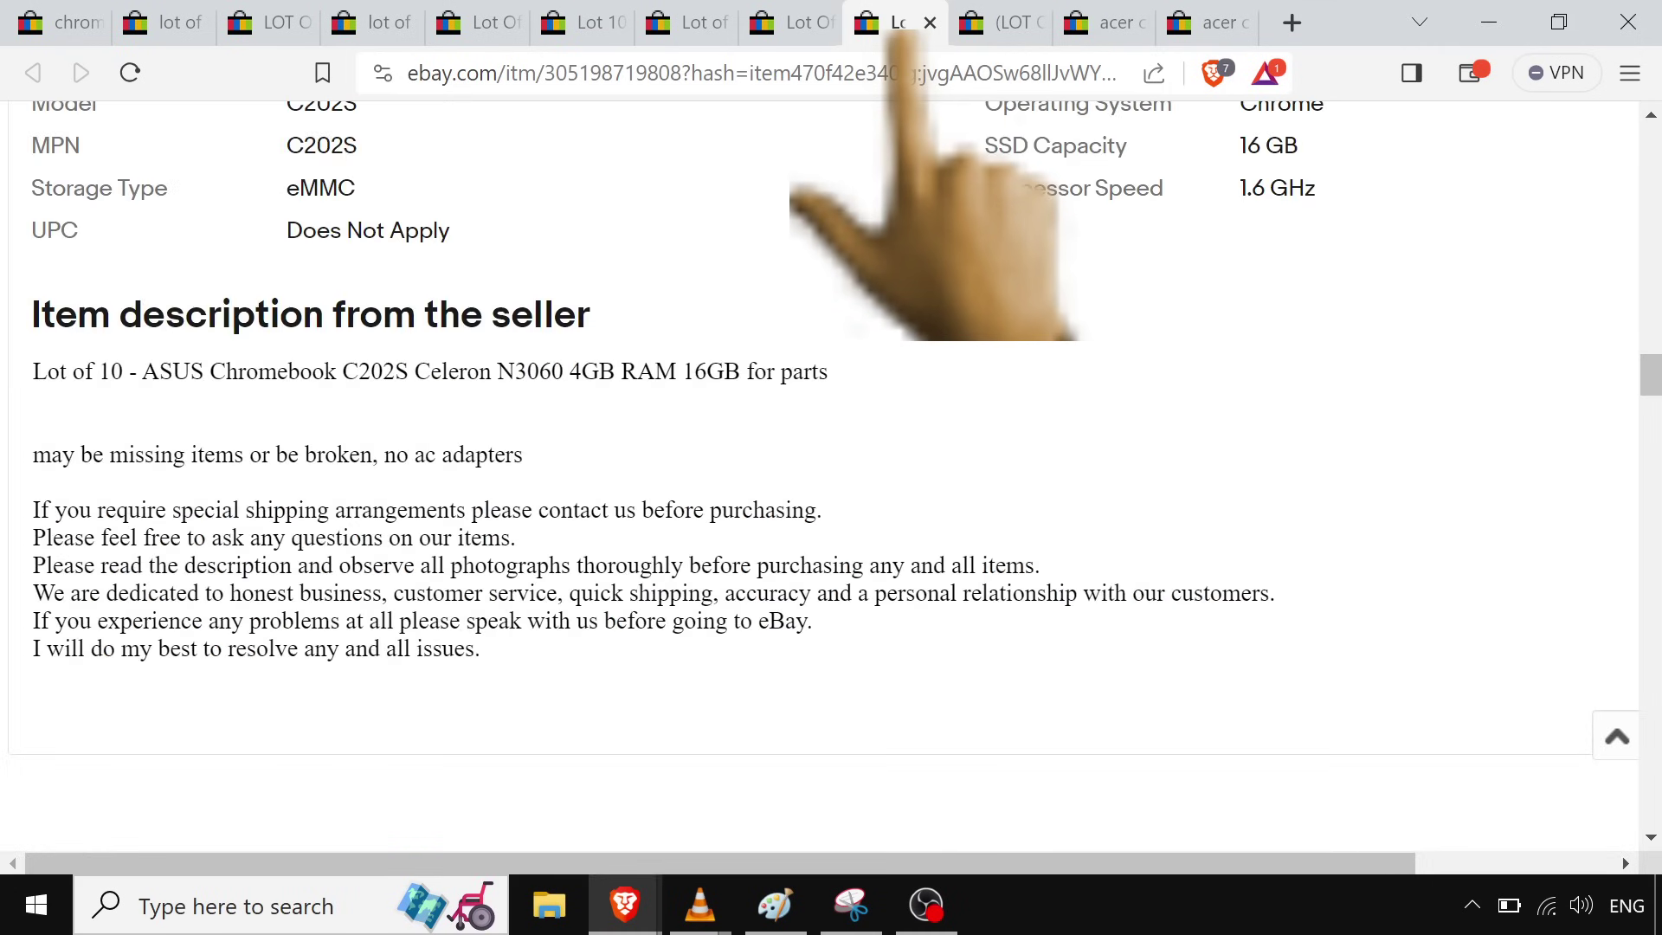
scroll(1238, 636, up, 15)
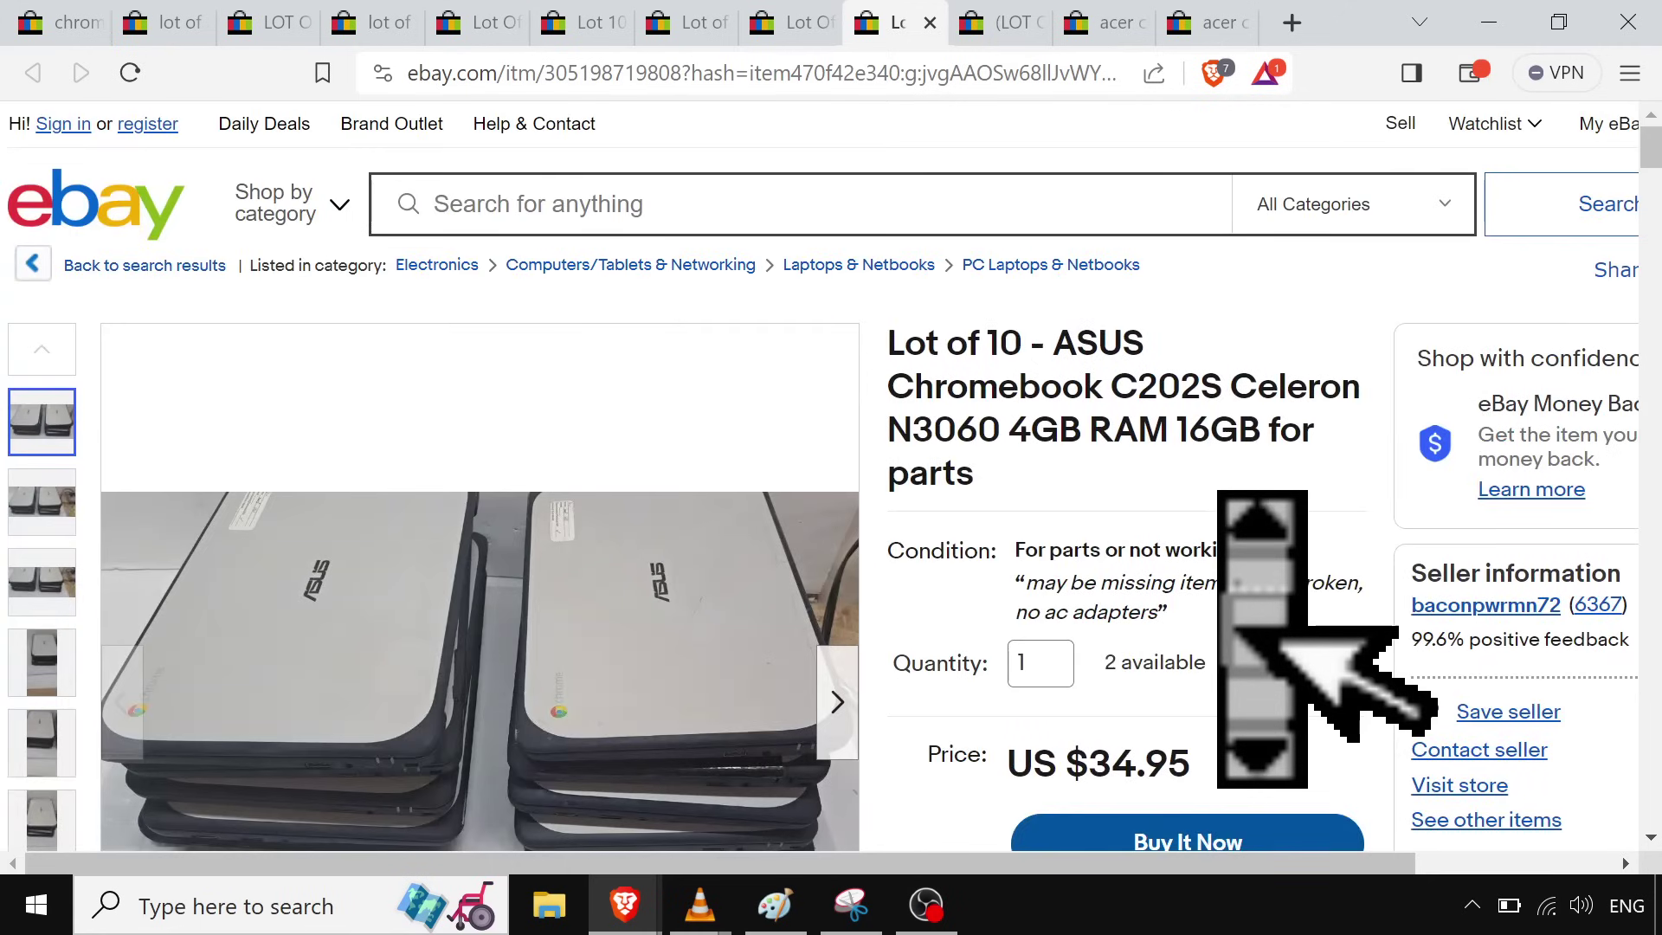
scroll(1237, 636, down, 1)
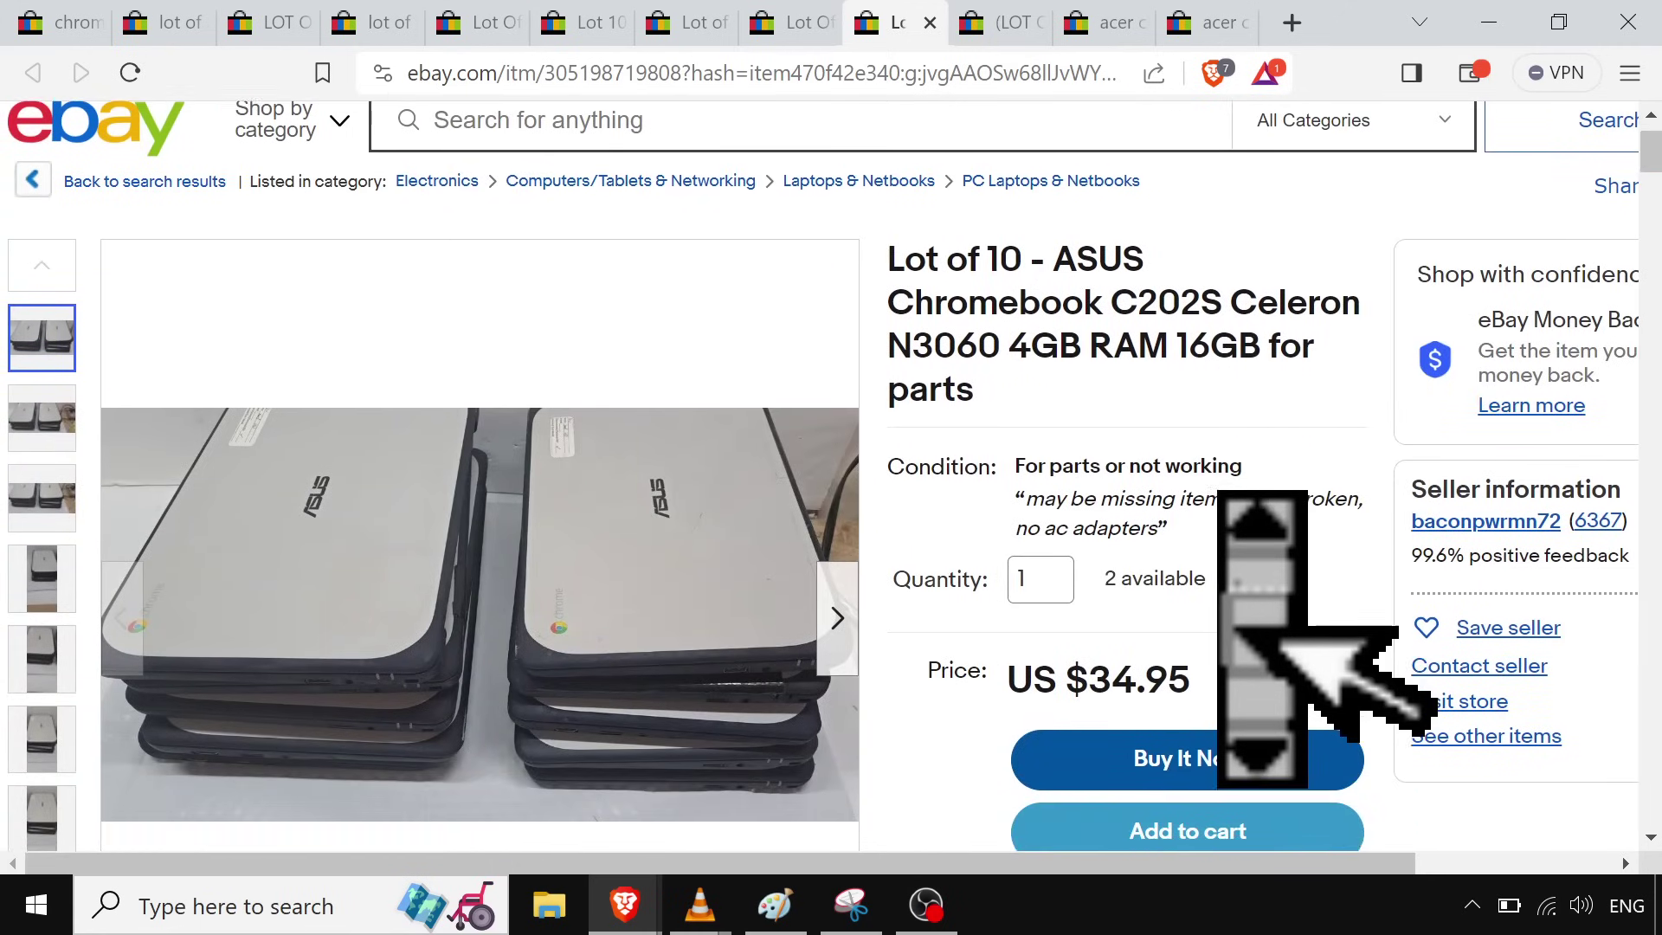
scroll(1238, 636, down, 1)
scroll(1238, 636, down, 1)
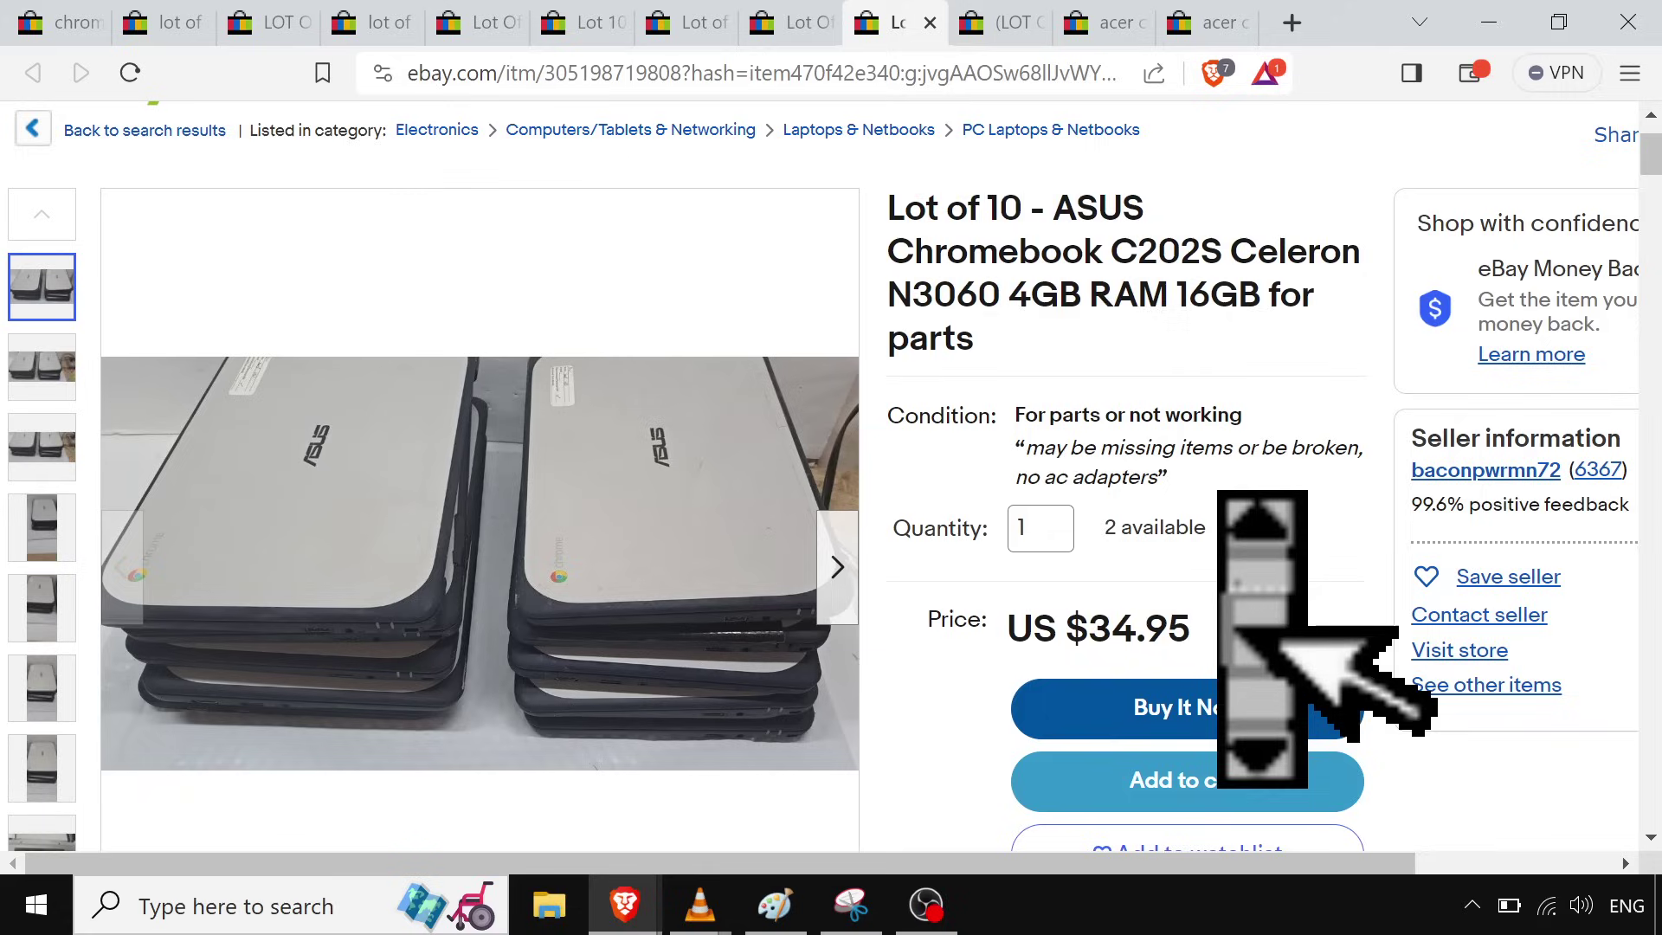
scroll(1237, 636, down, 1)
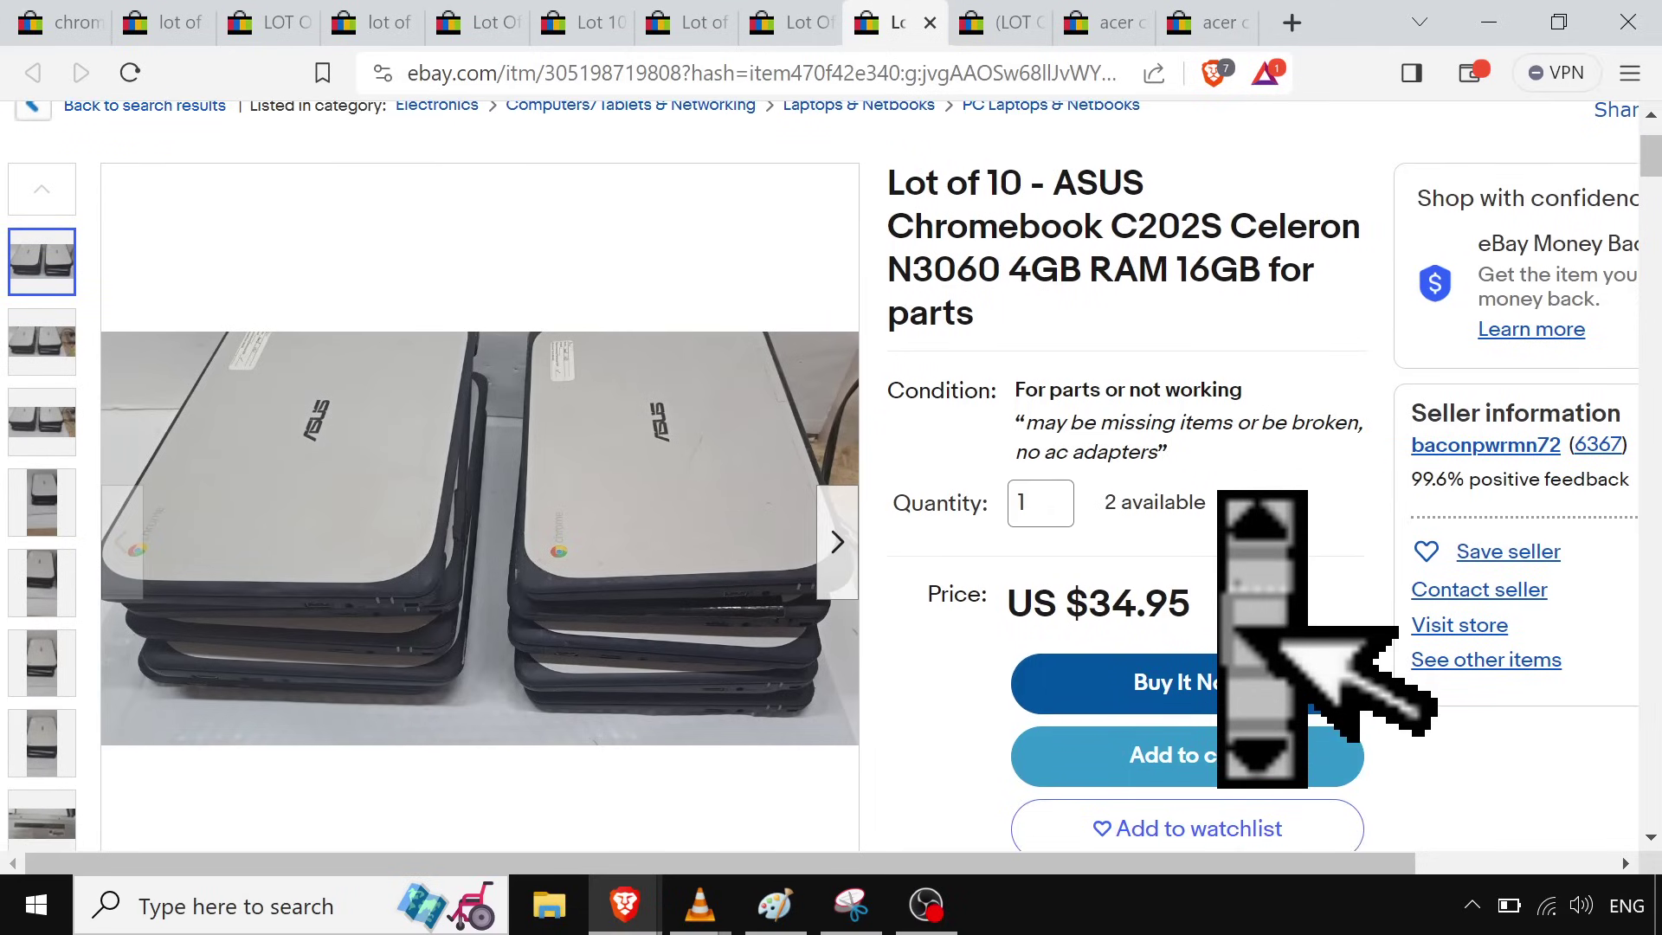
scroll(1237, 636, down, 7)
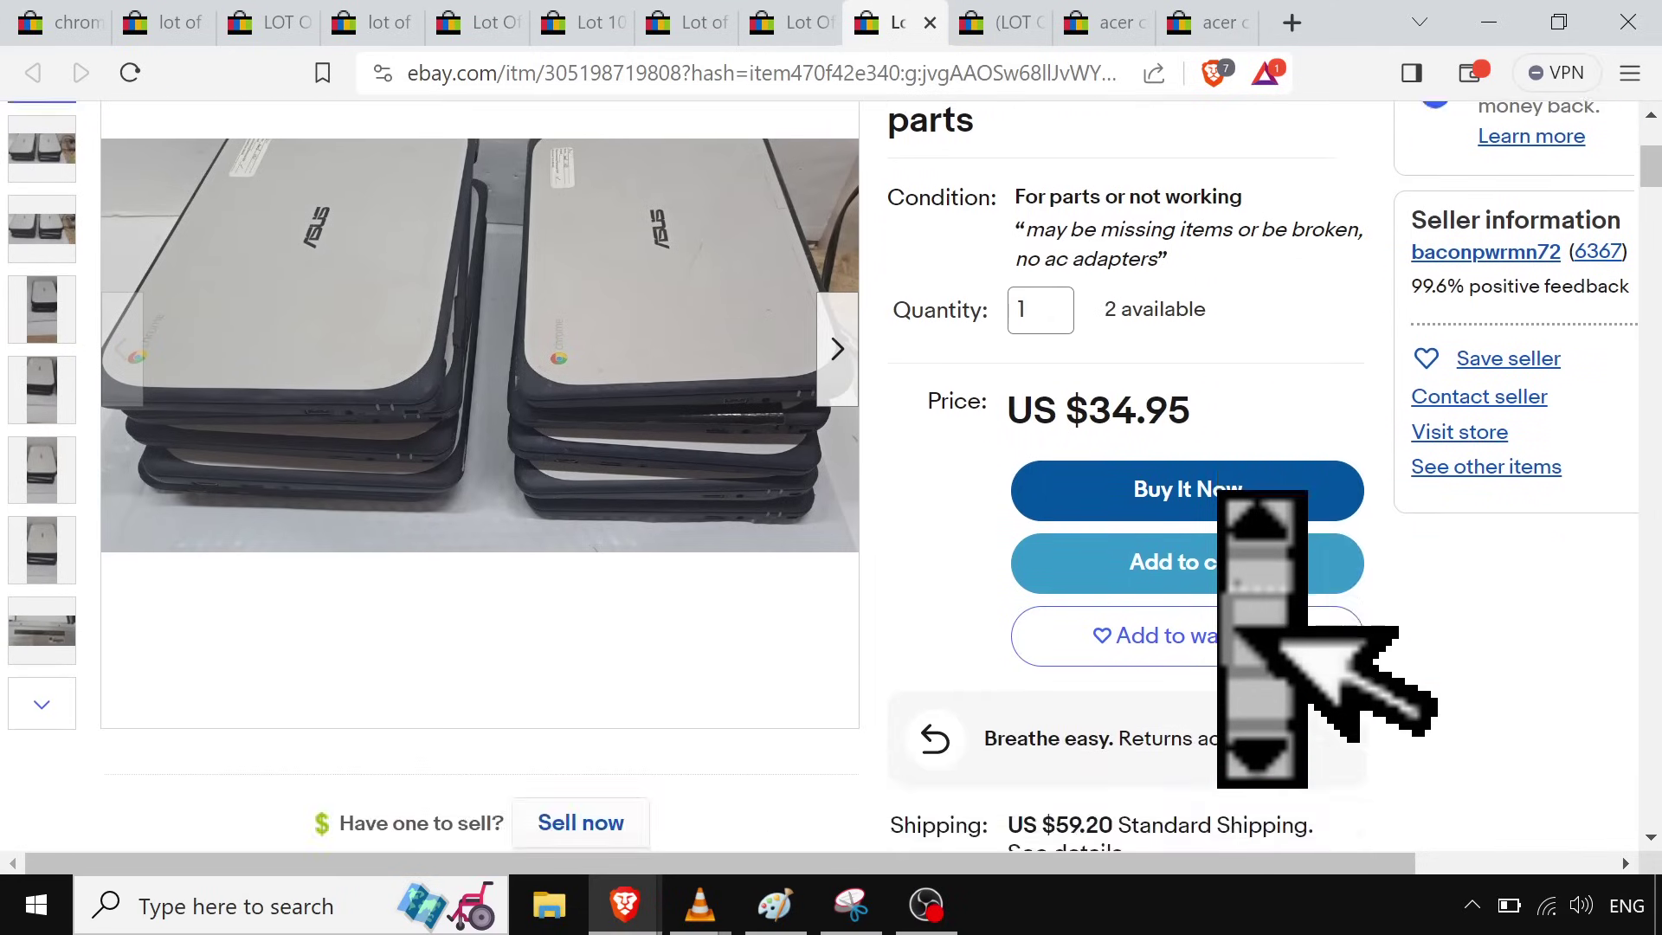
scroll(1237, 636, down, 14)
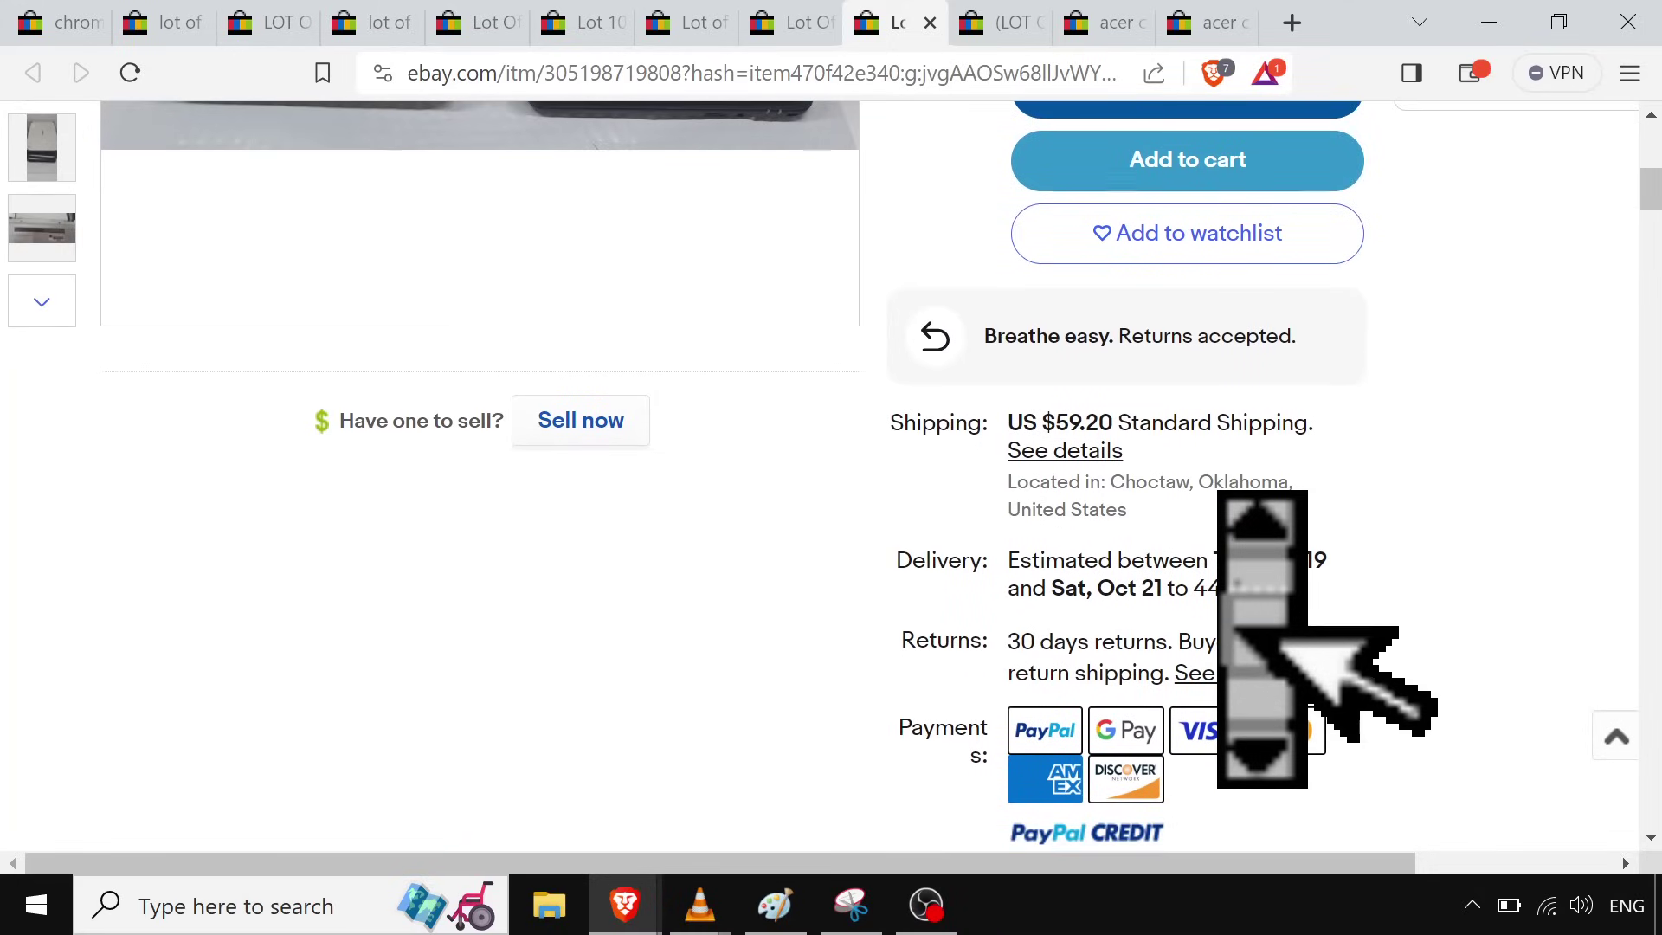
scroll(1238, 636, up, 20)
scroll(1238, 636, up, 3)
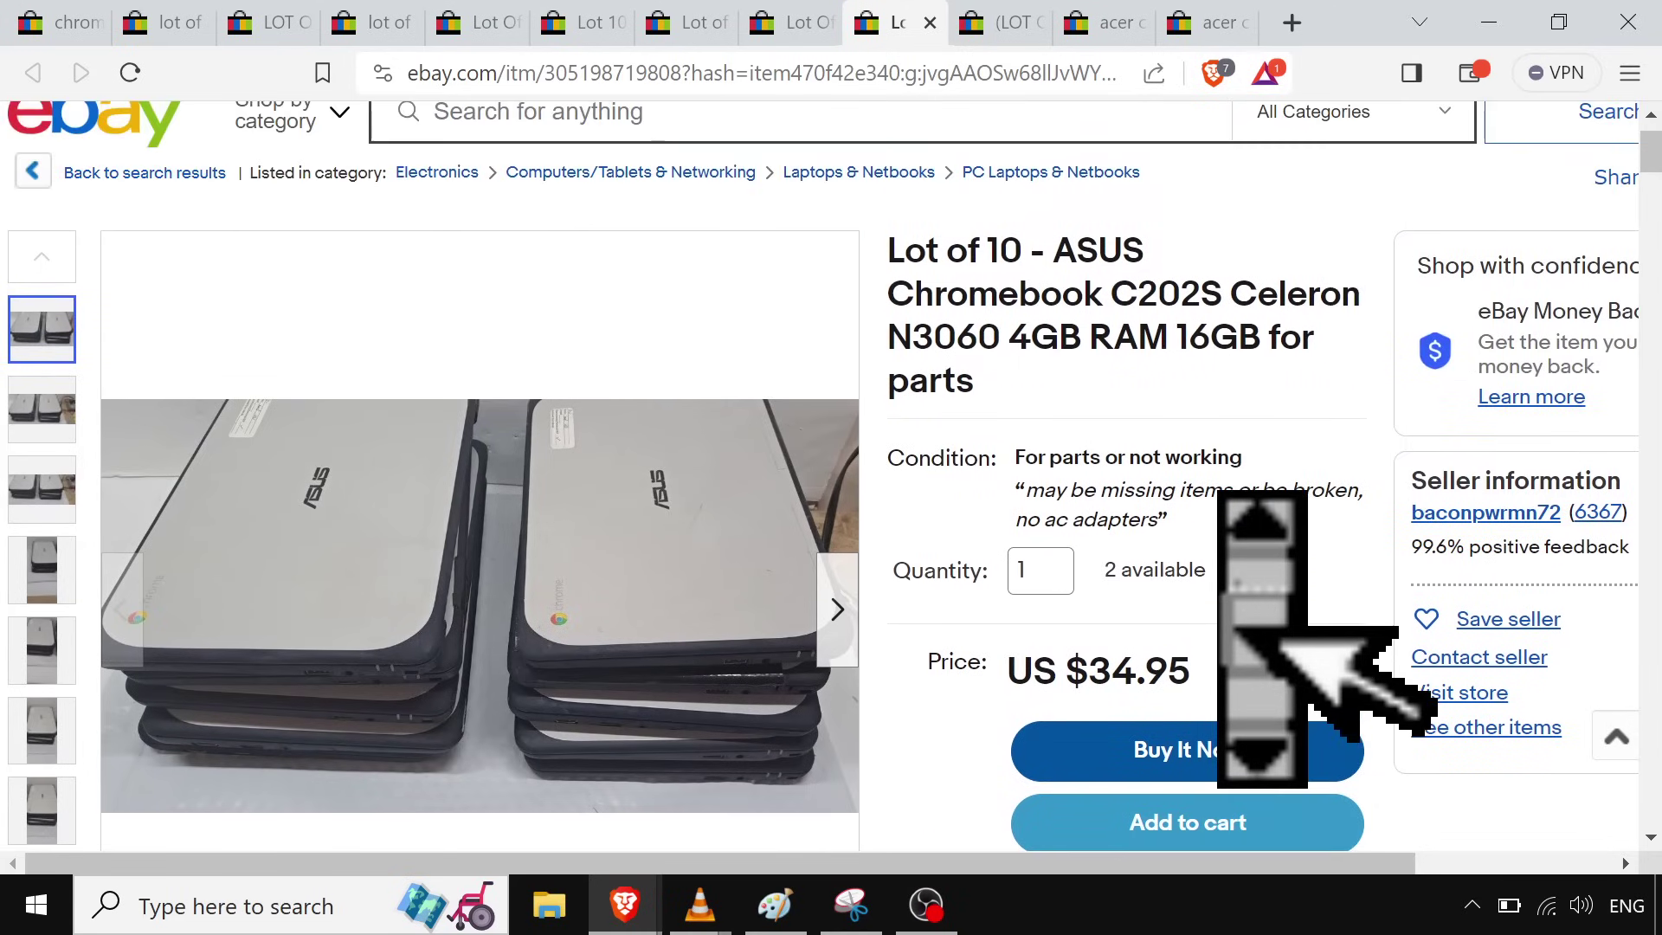
scroll(1238, 636, down, 1)
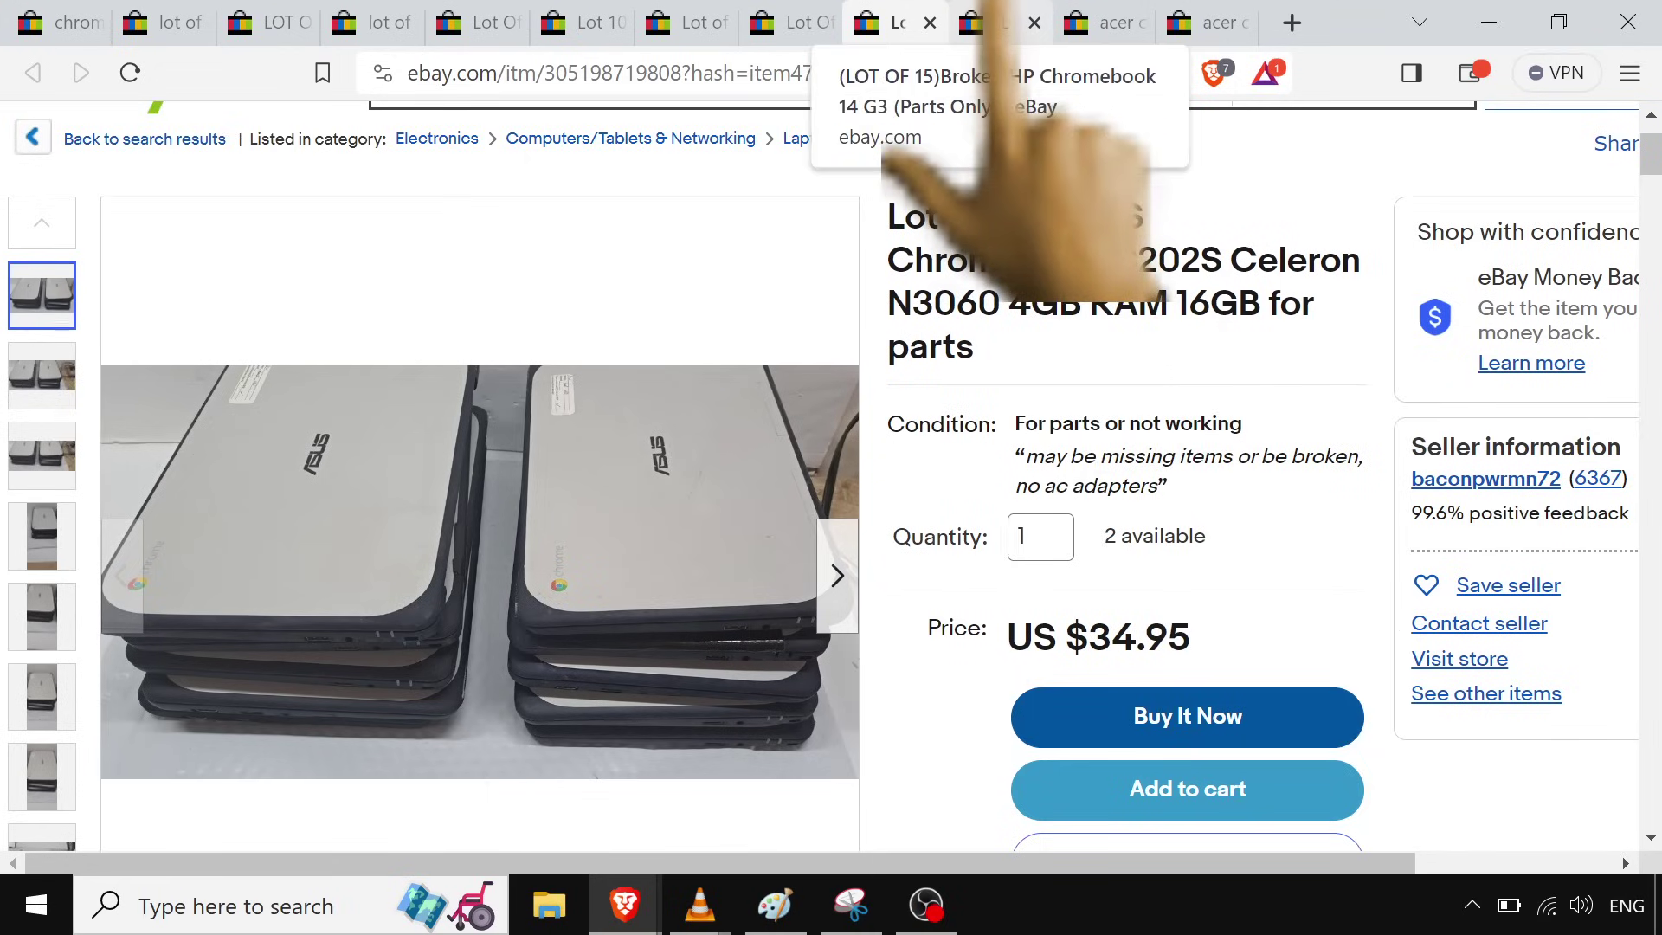
click(993, 30)
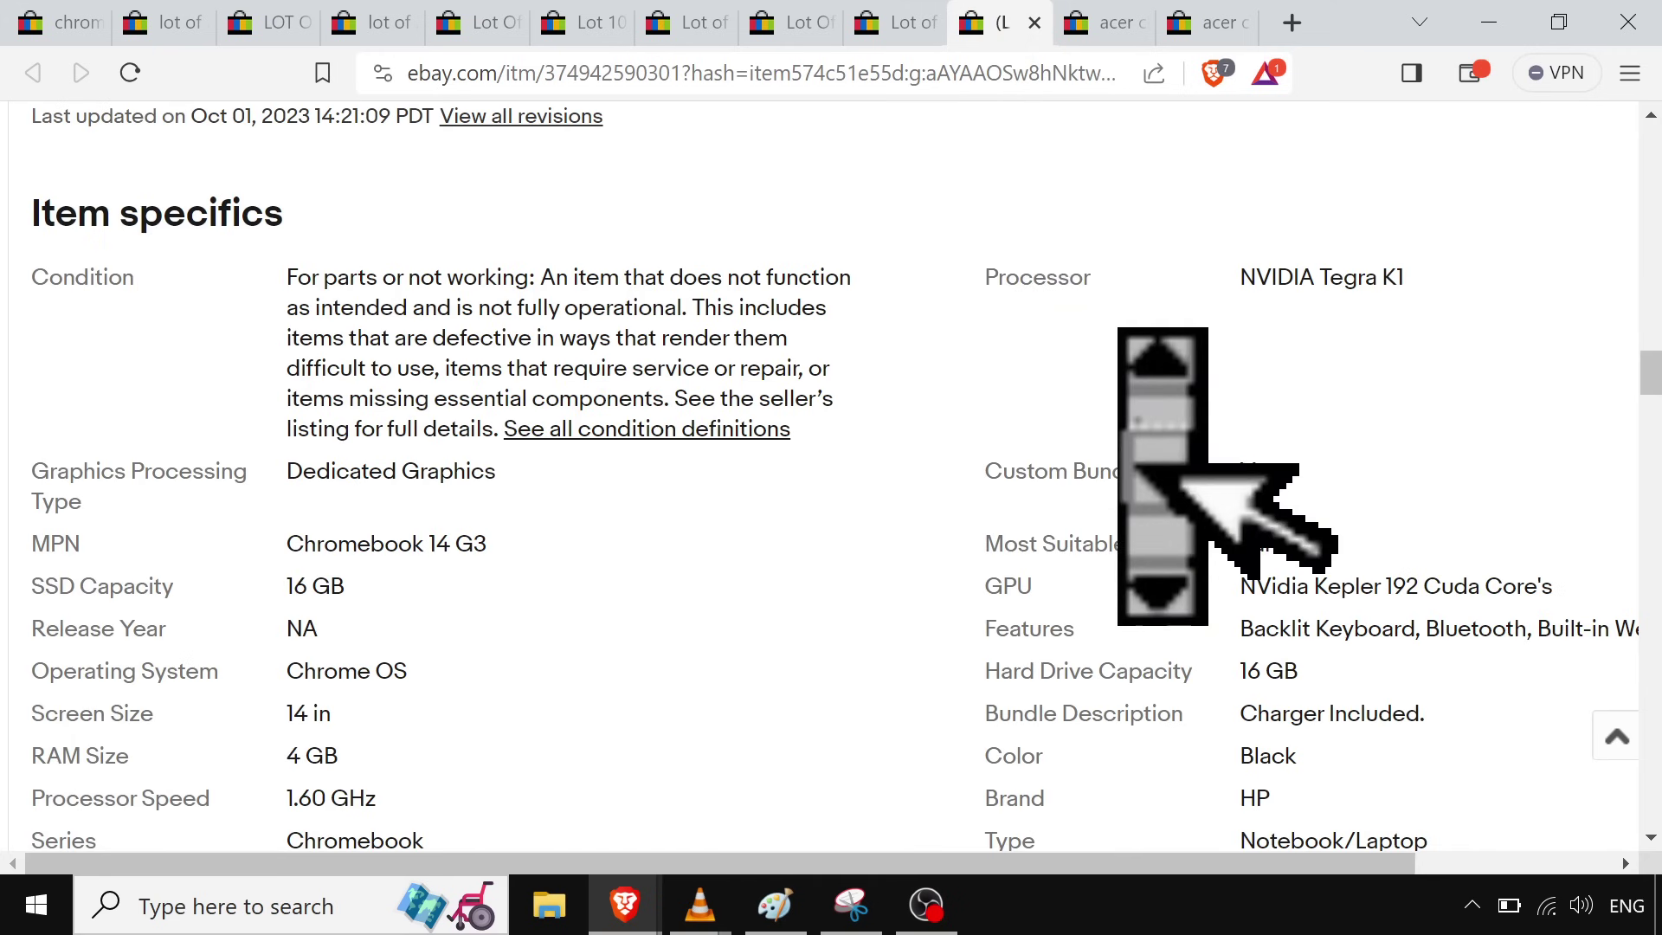
- Read the HP Chromebook 14 G3 lot's specifics: 1.60 GHz, 1366 x 768, eMMC, charger included
scroll(1175, 472, up, 15)
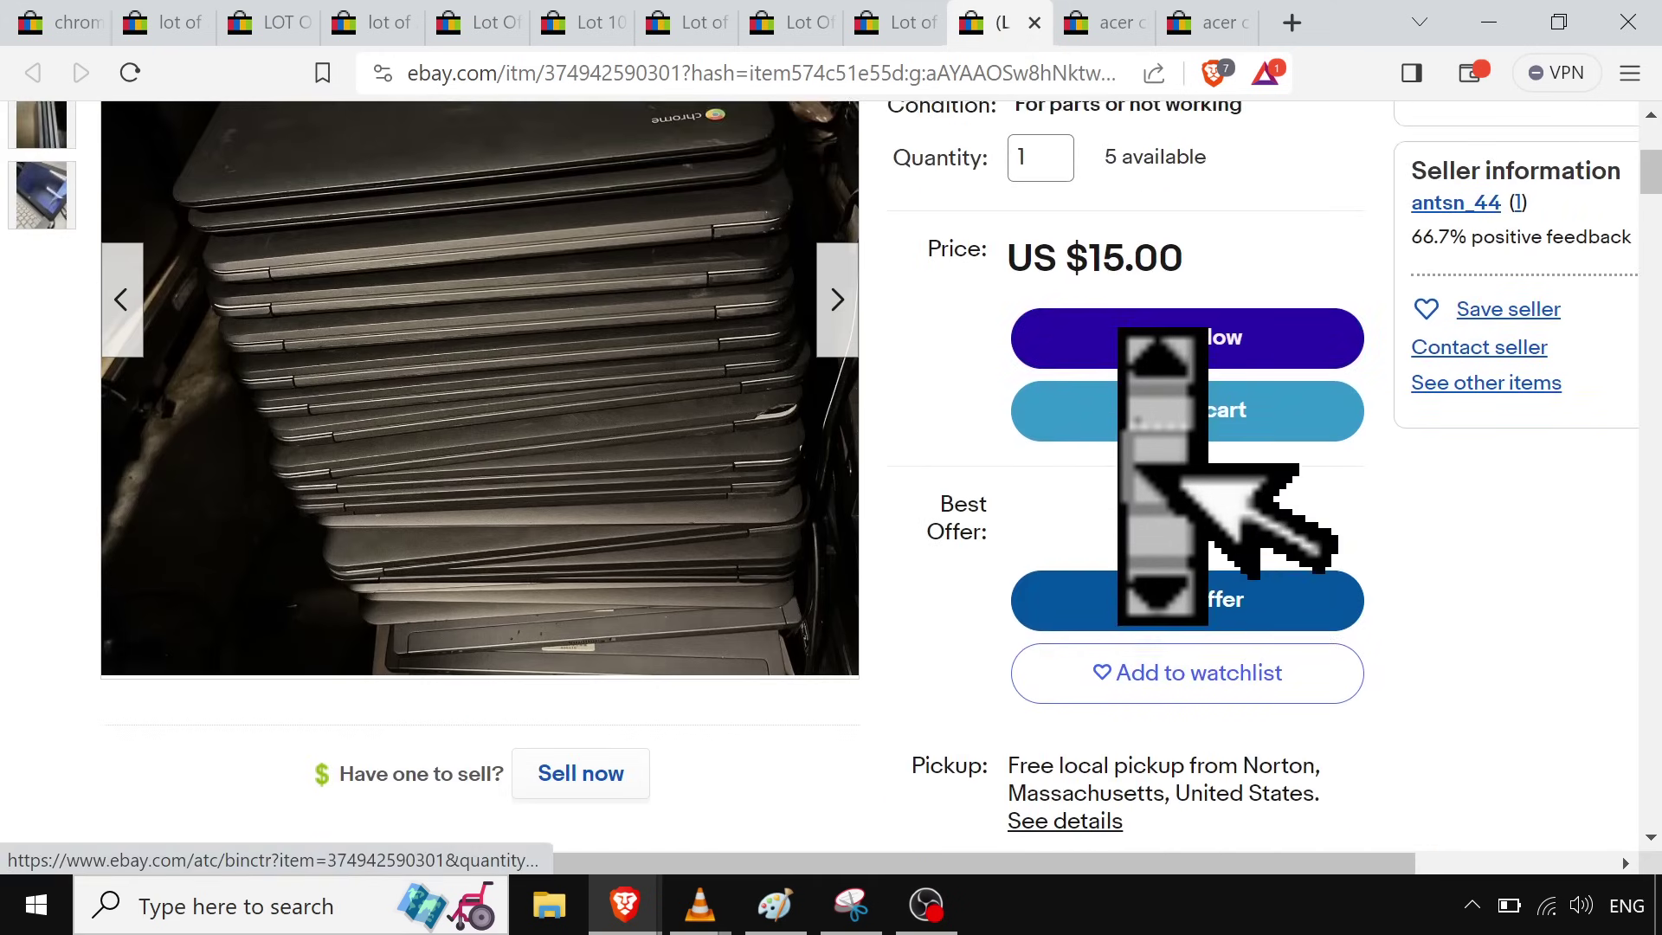
scroll(1175, 472, up, 4)
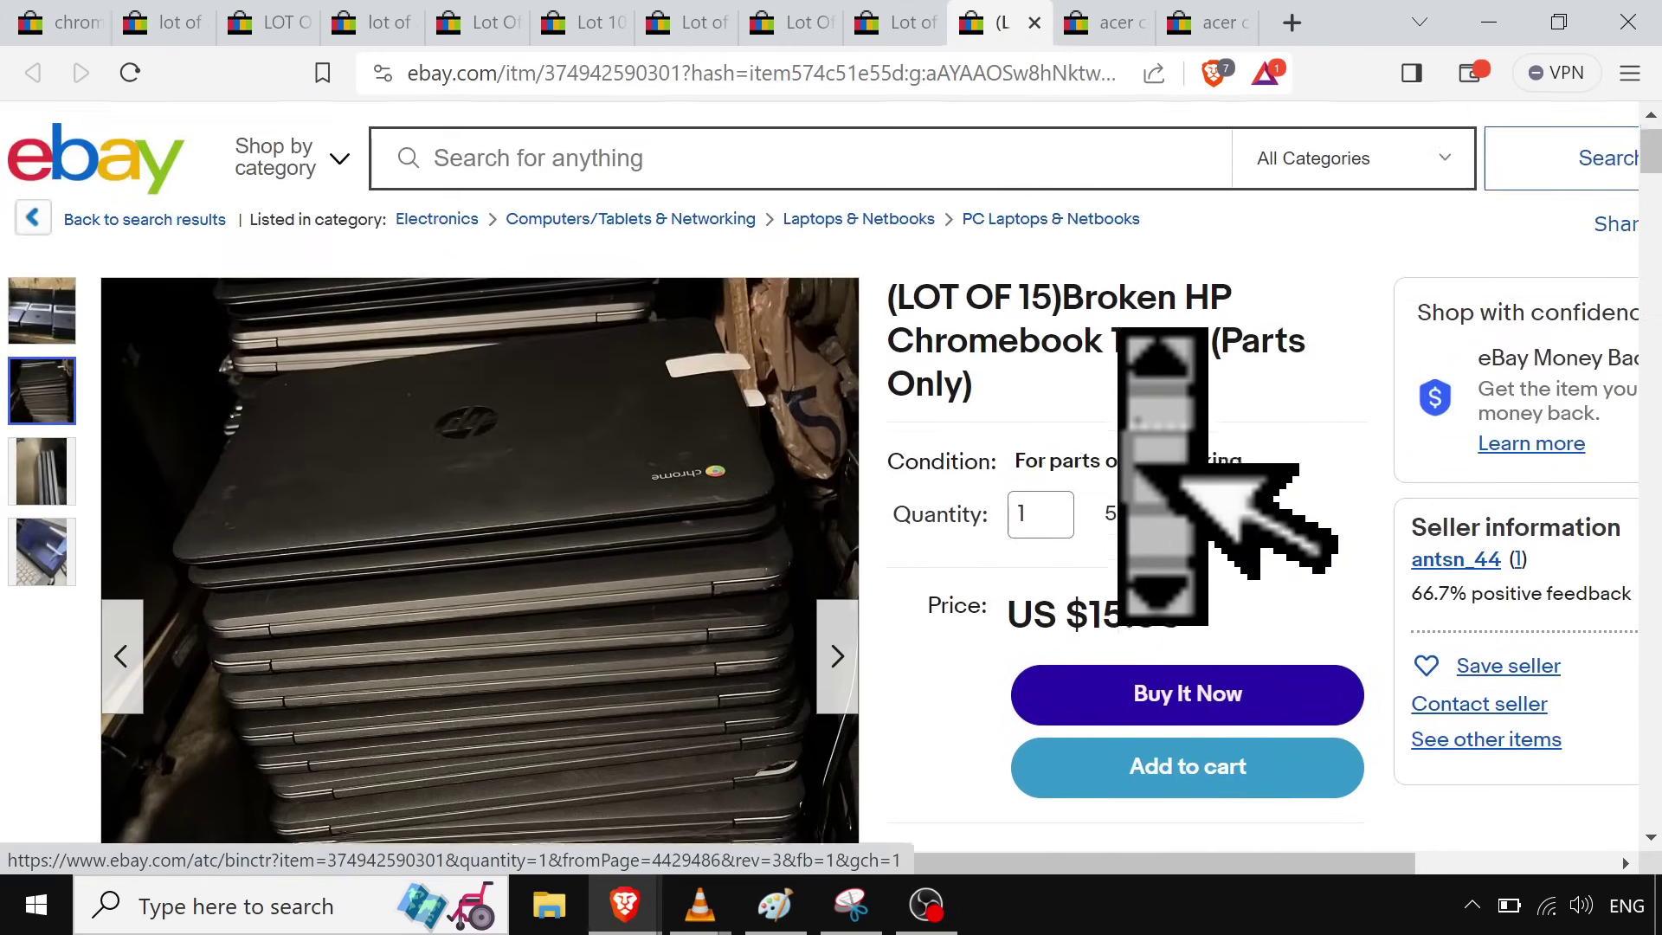
scroll(1177, 471, up, 1)
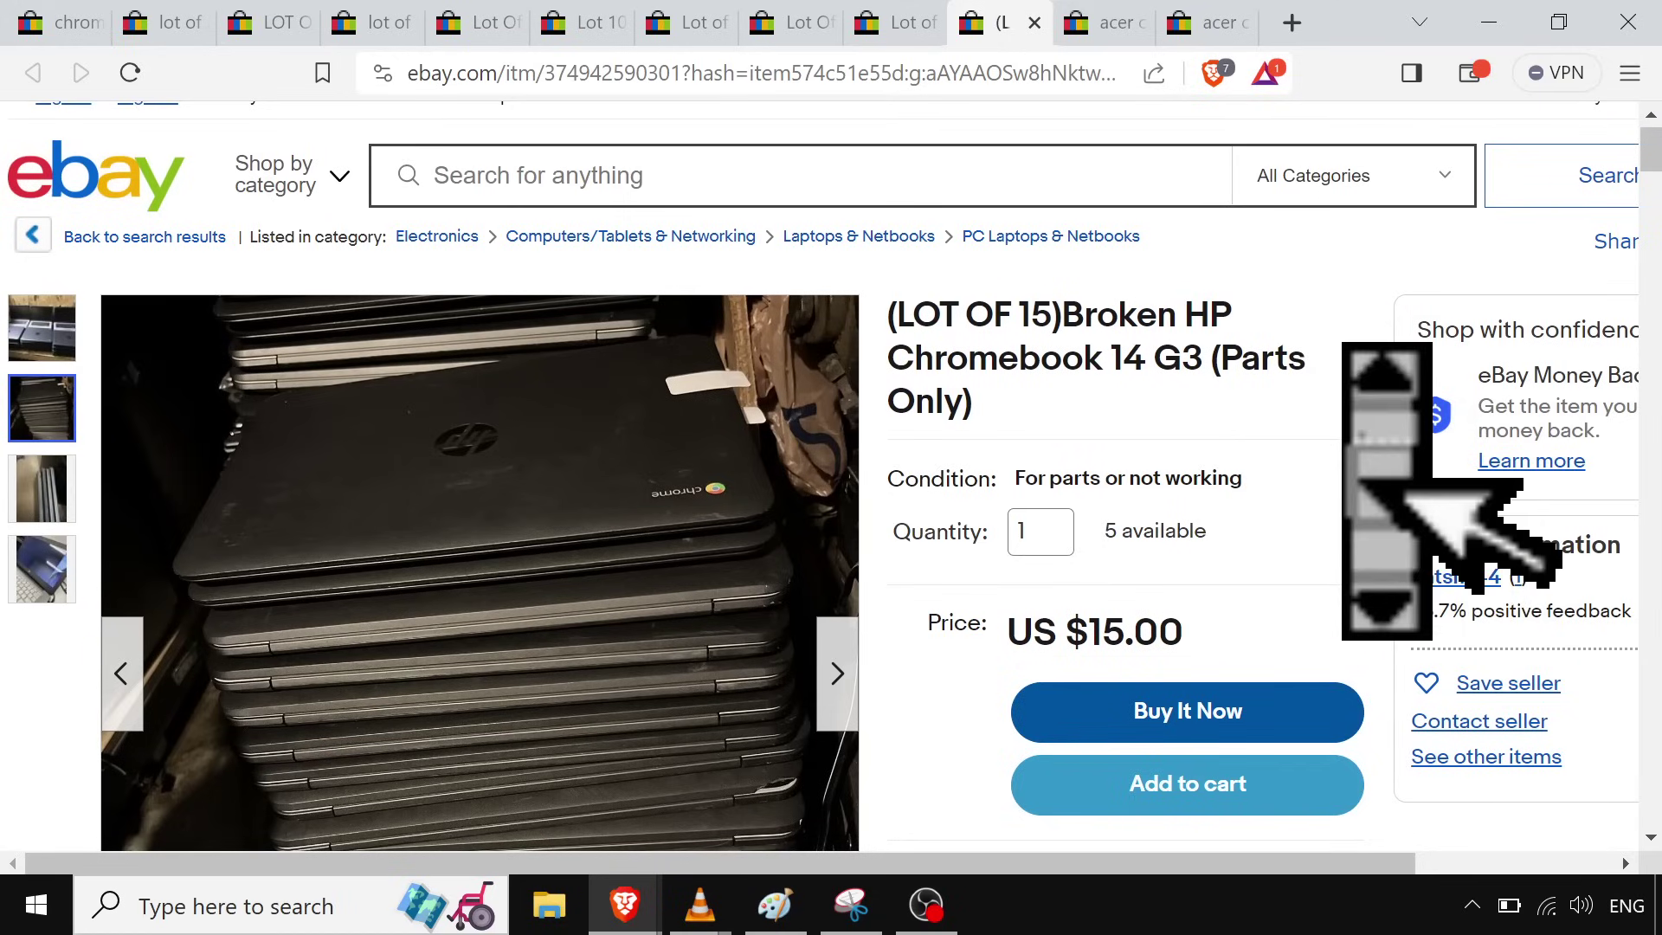
scroll(1177, 472, down, 7)
scroll(1177, 472, up, 7)
scroll(1177, 472, down, 3)
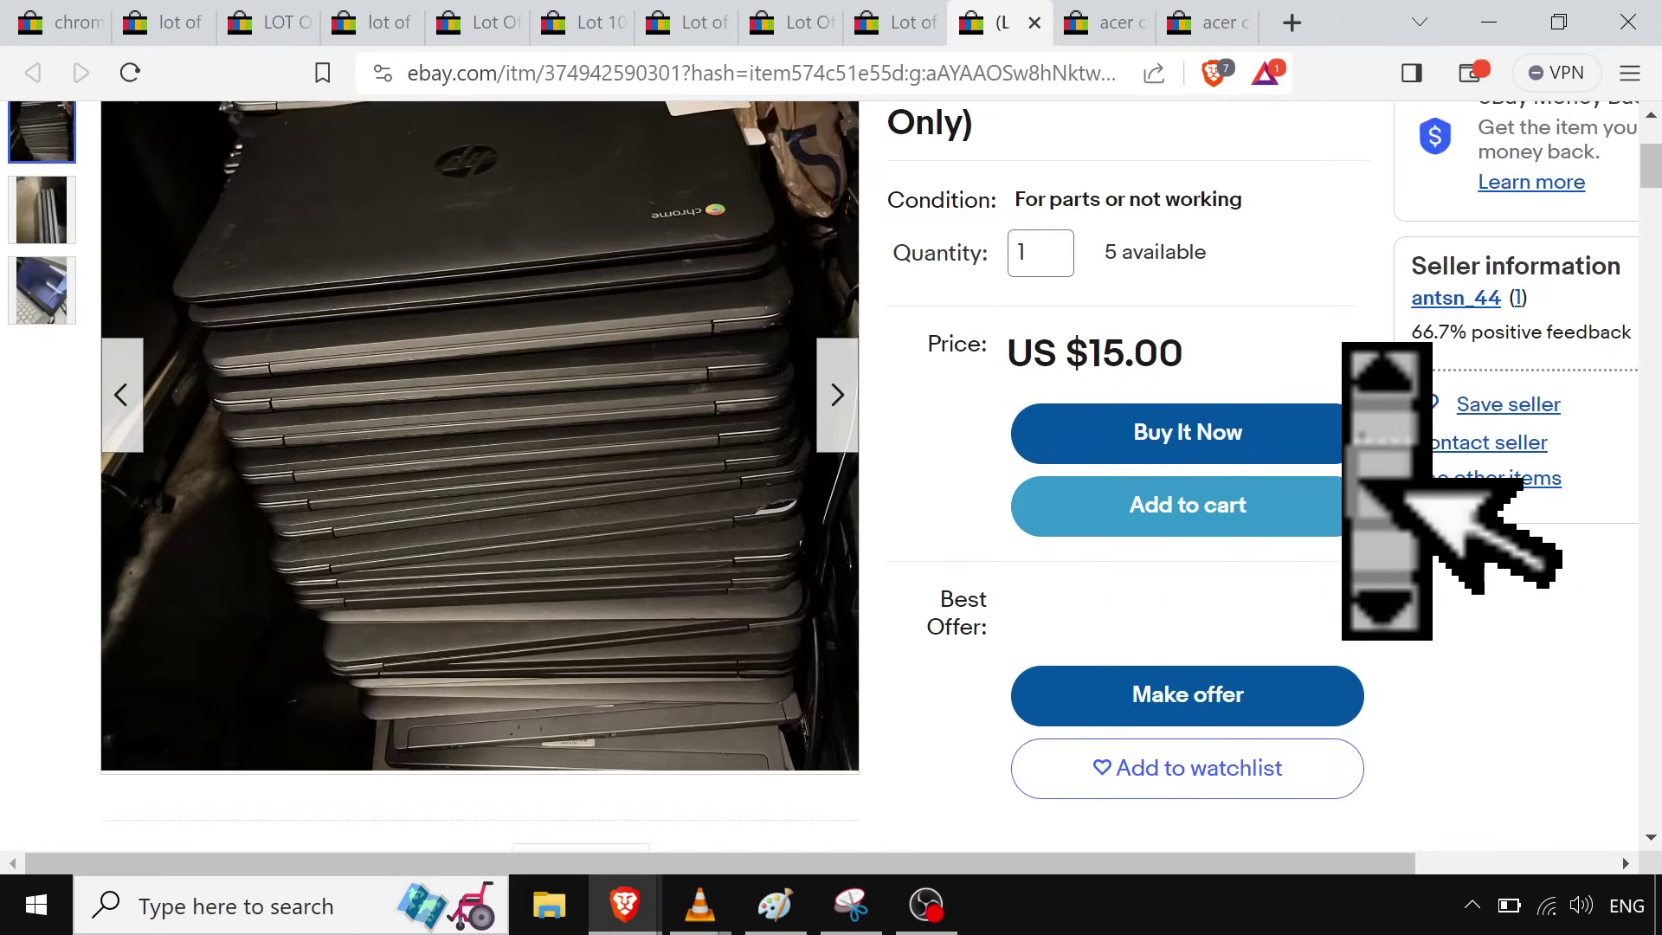
scroll(1177, 471, down, 3)
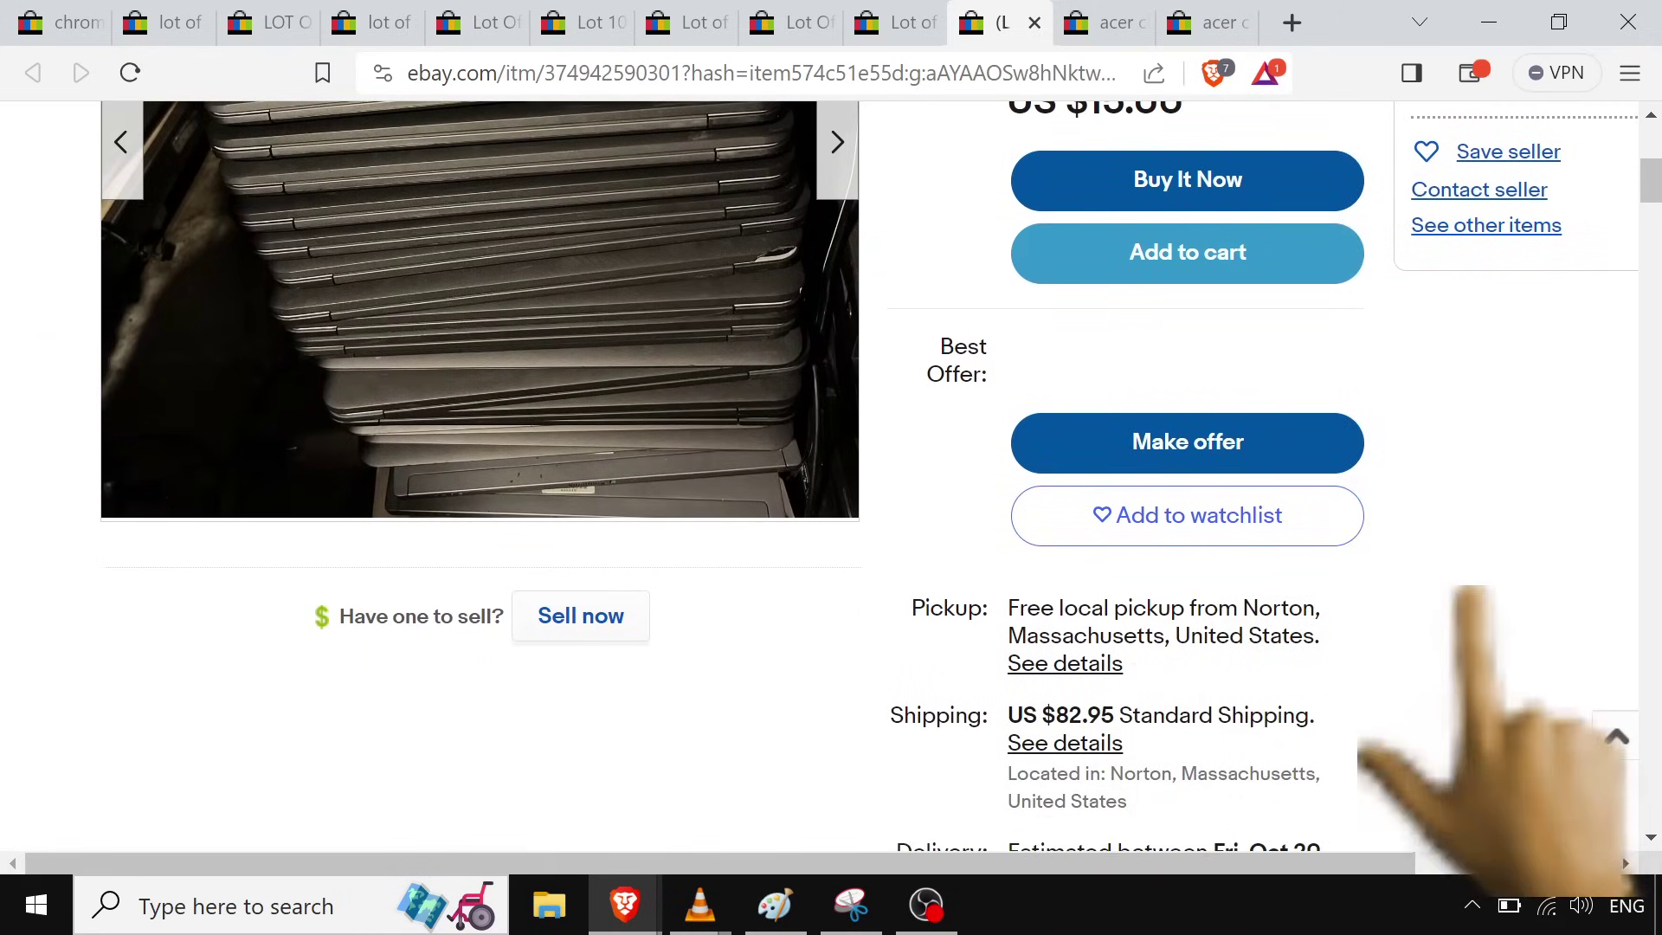
scroll(831, 476, up, 4)
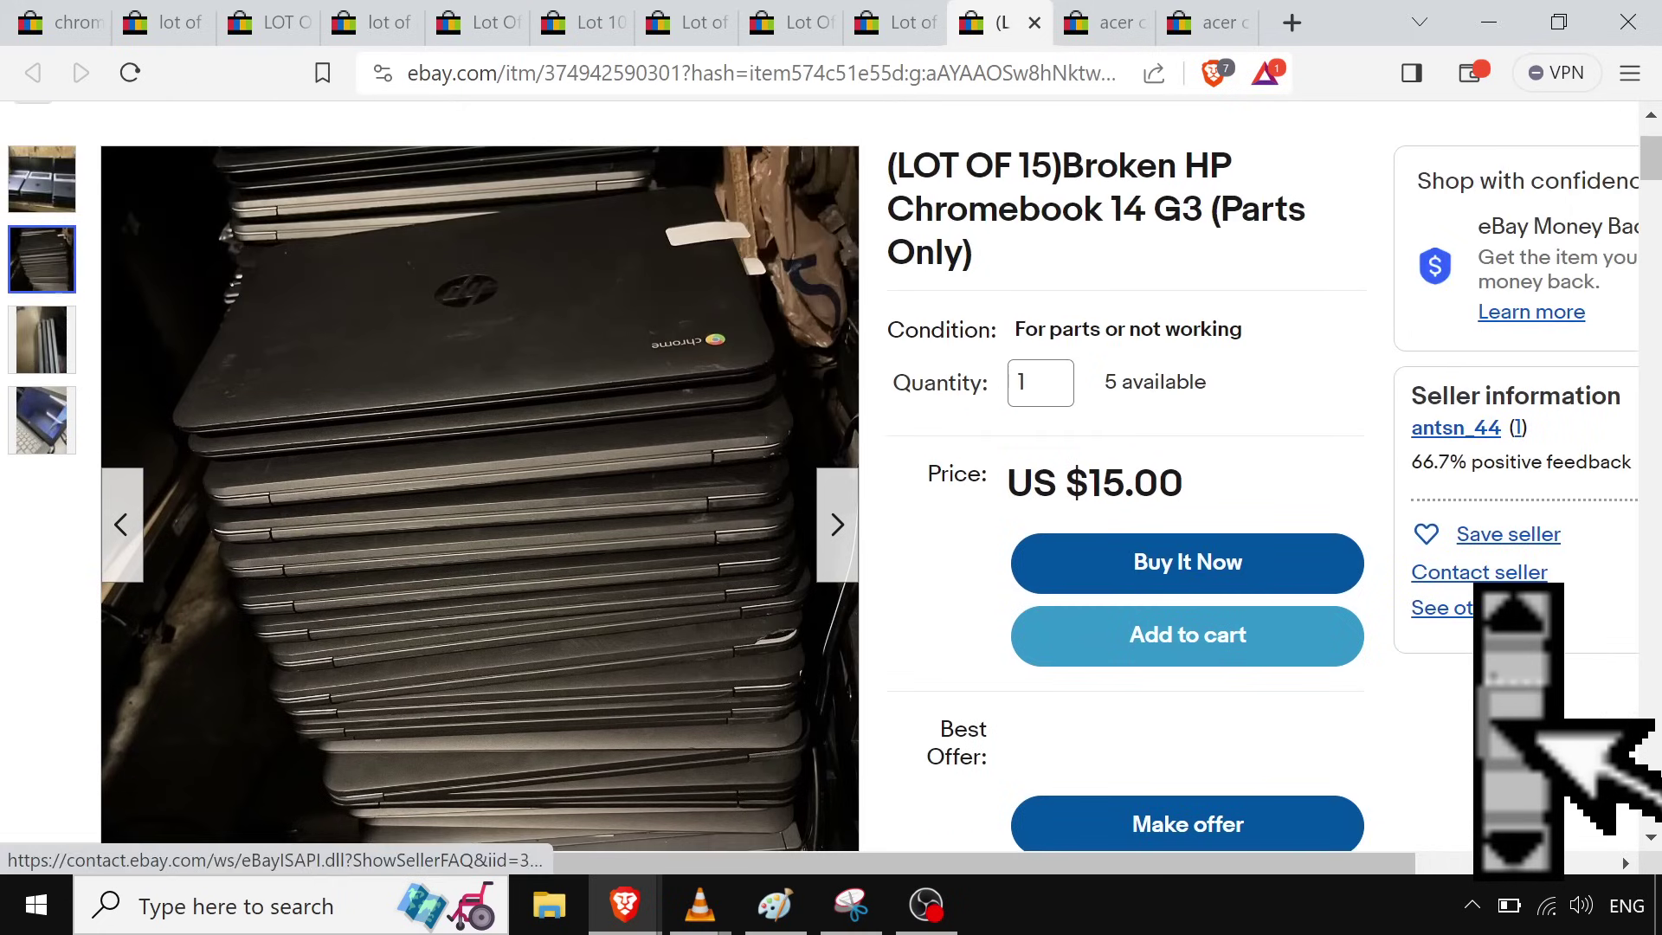
scroll(831, 476, up, 2)
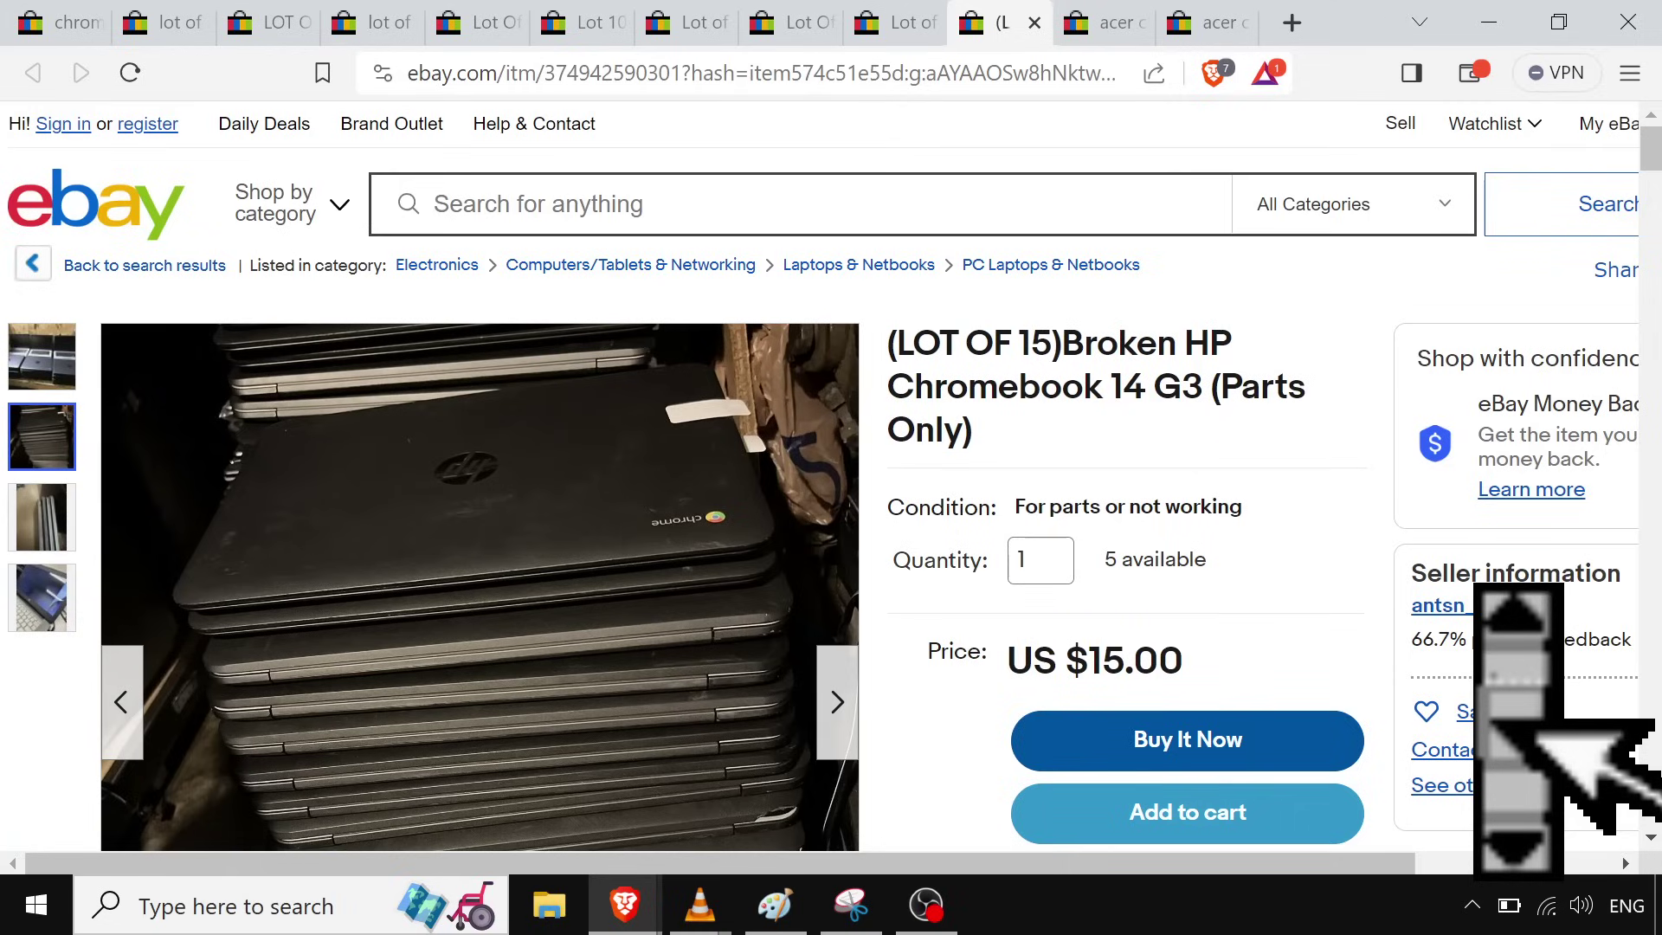
scroll(831, 476, down, 7)
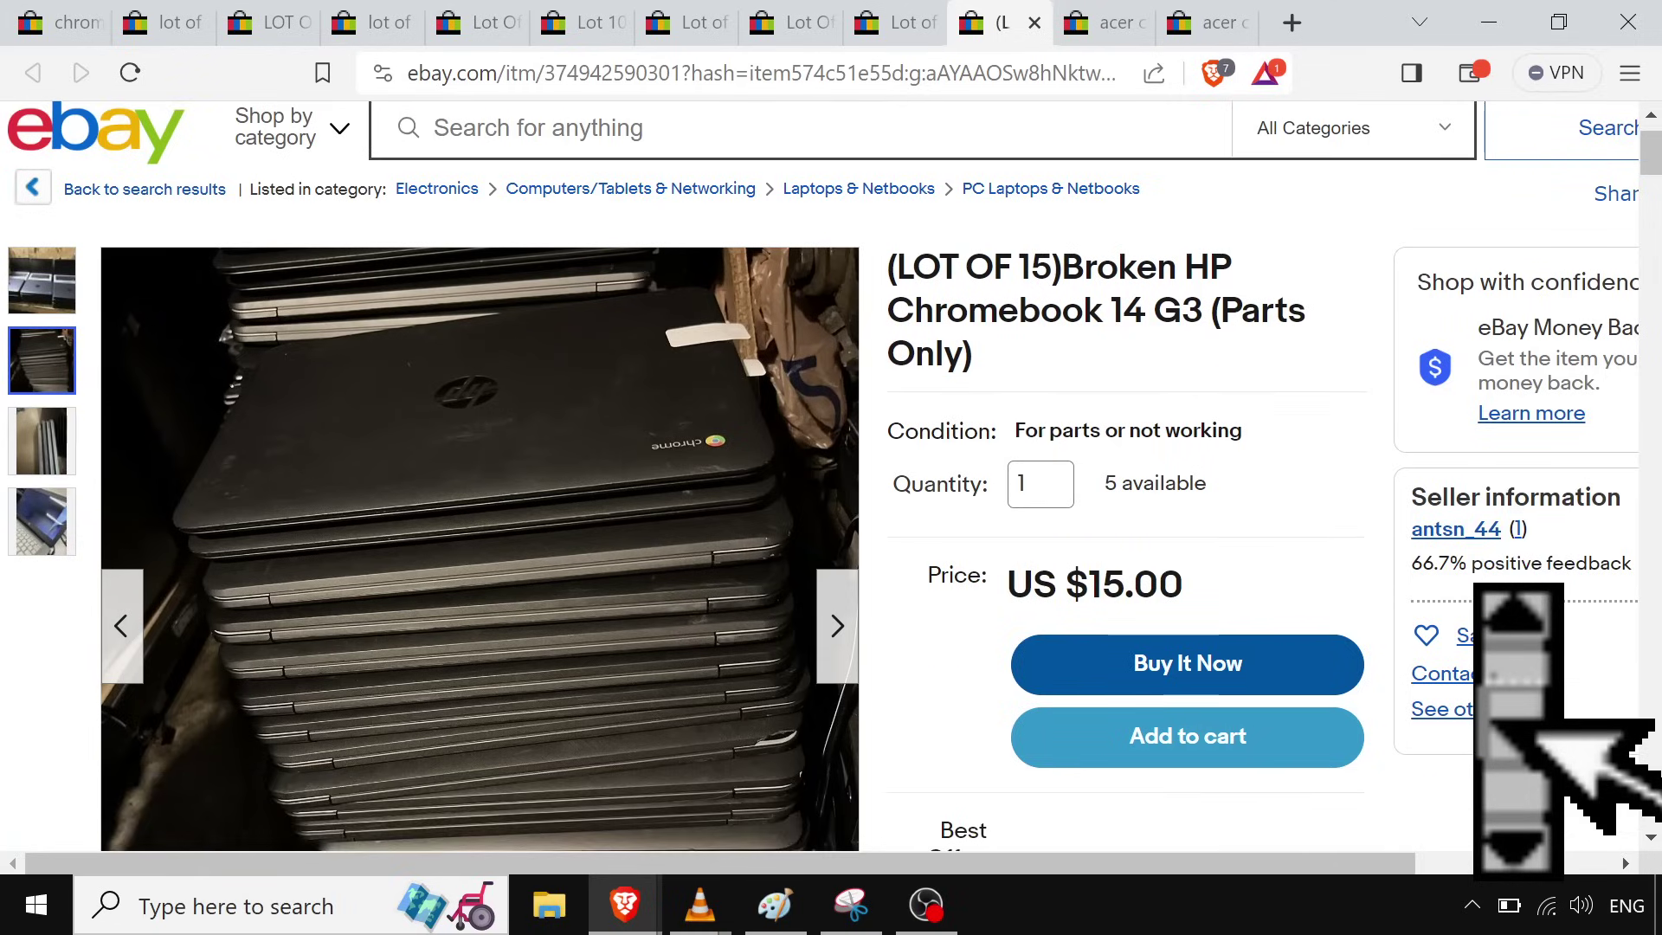
scroll(831, 476, down, 20)
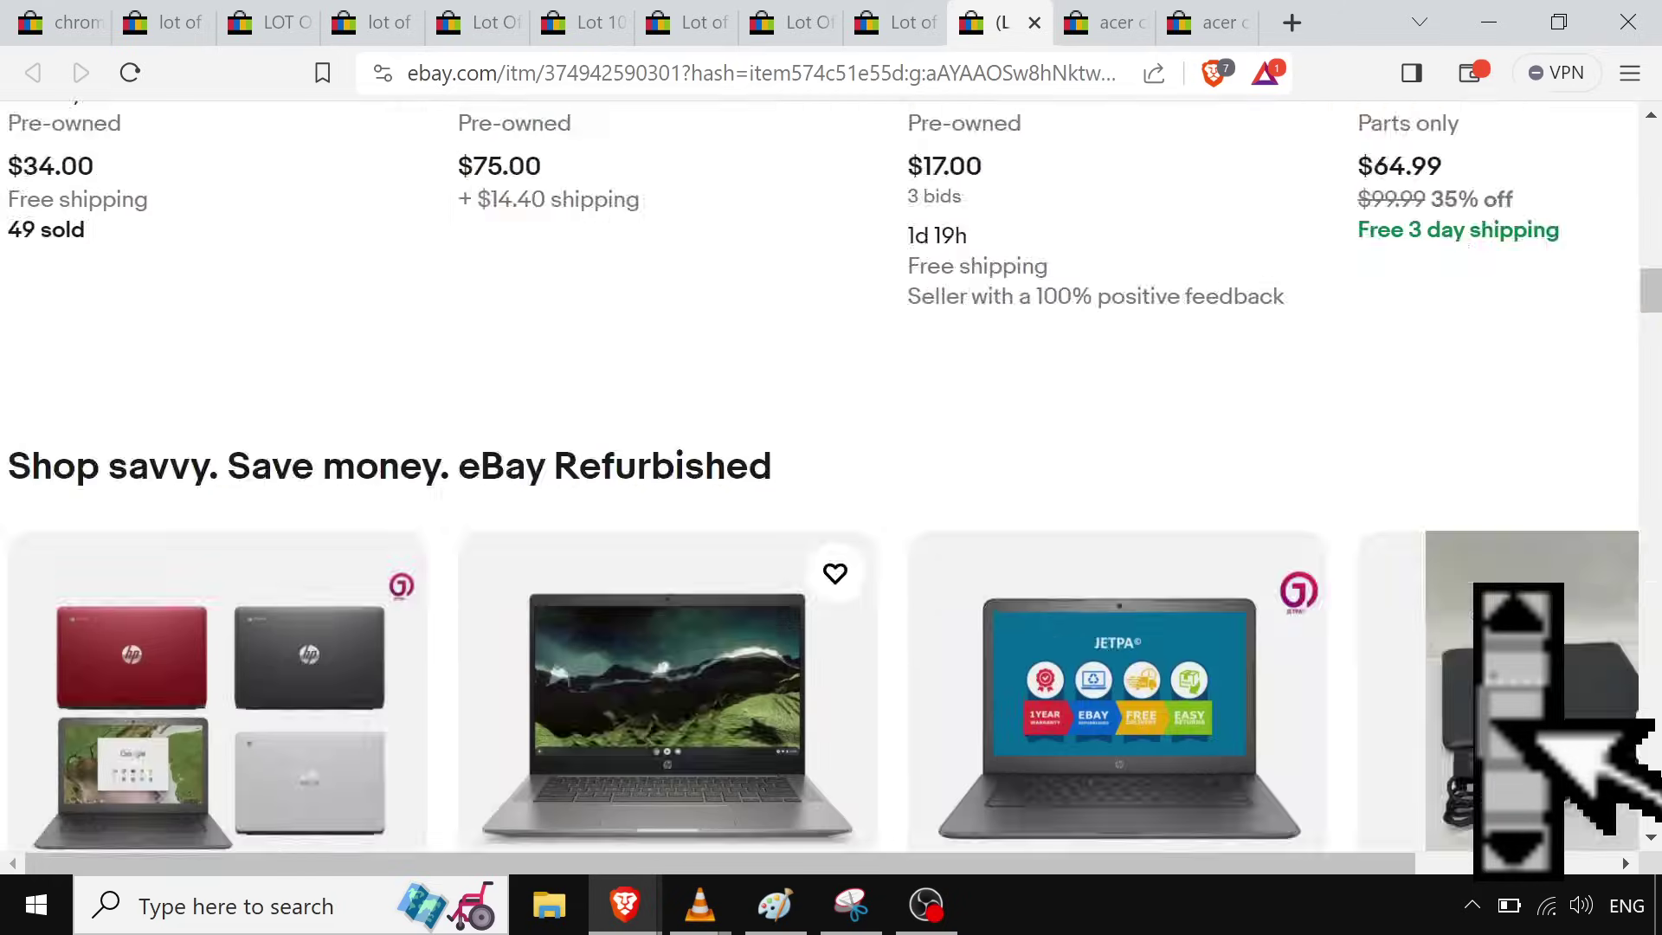
scroll(1622, 855, down, 1)
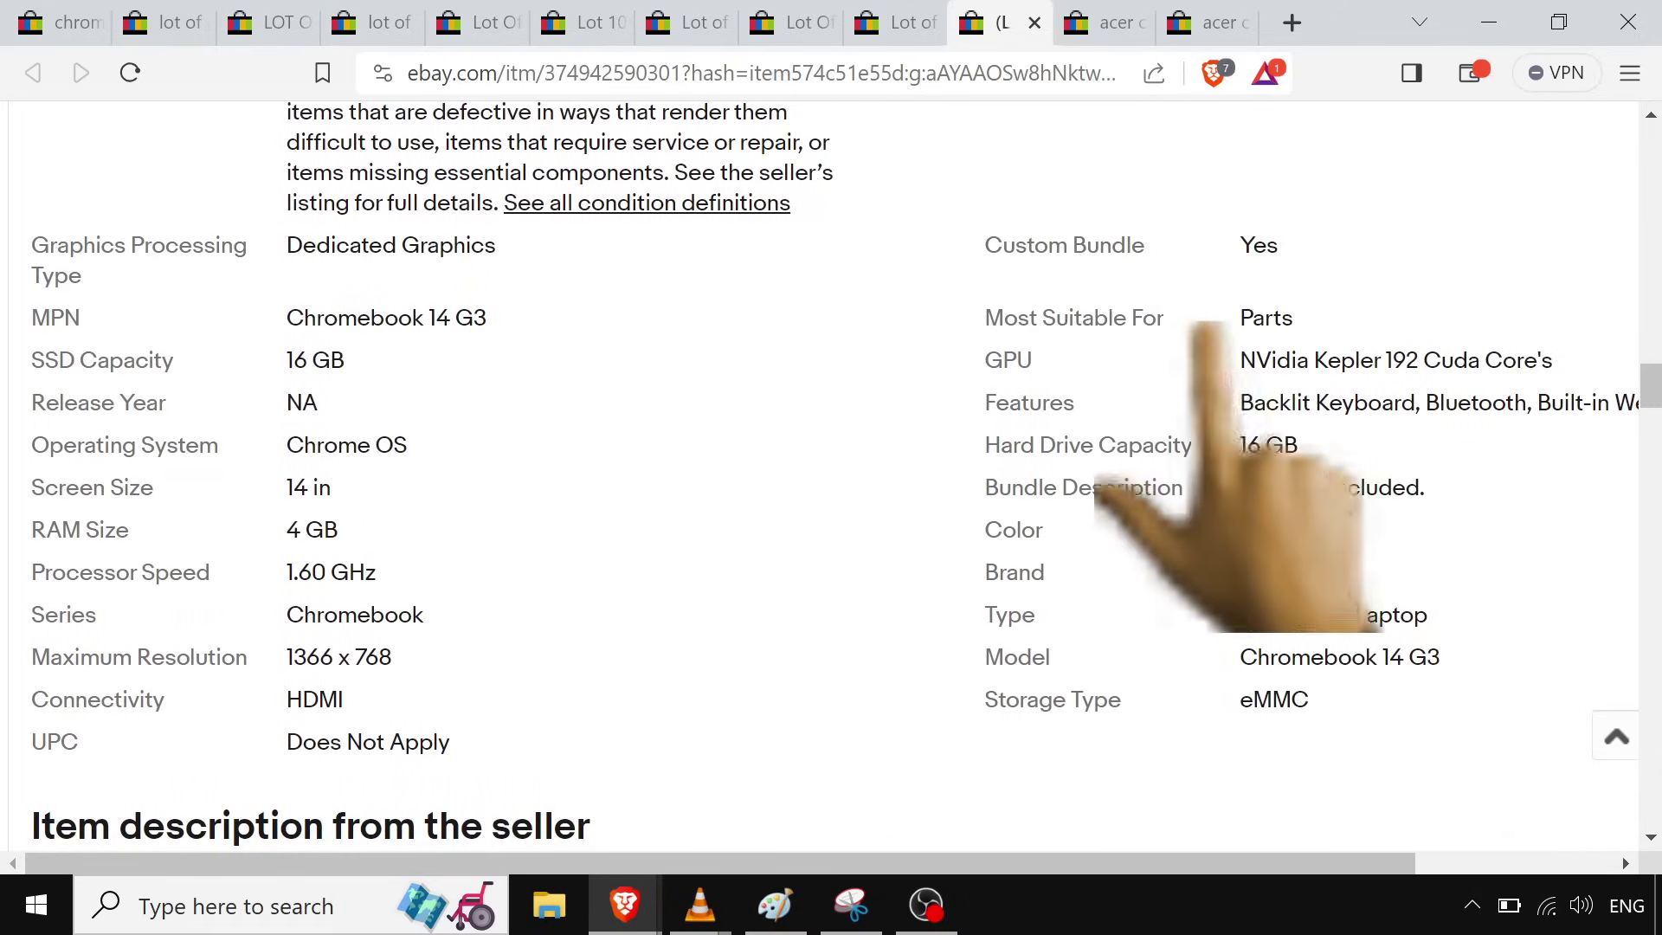
- Browse the 75 'acer chromebook charger lot' results, including the $50.00 lot of 10 chargers
click(1095, 22)
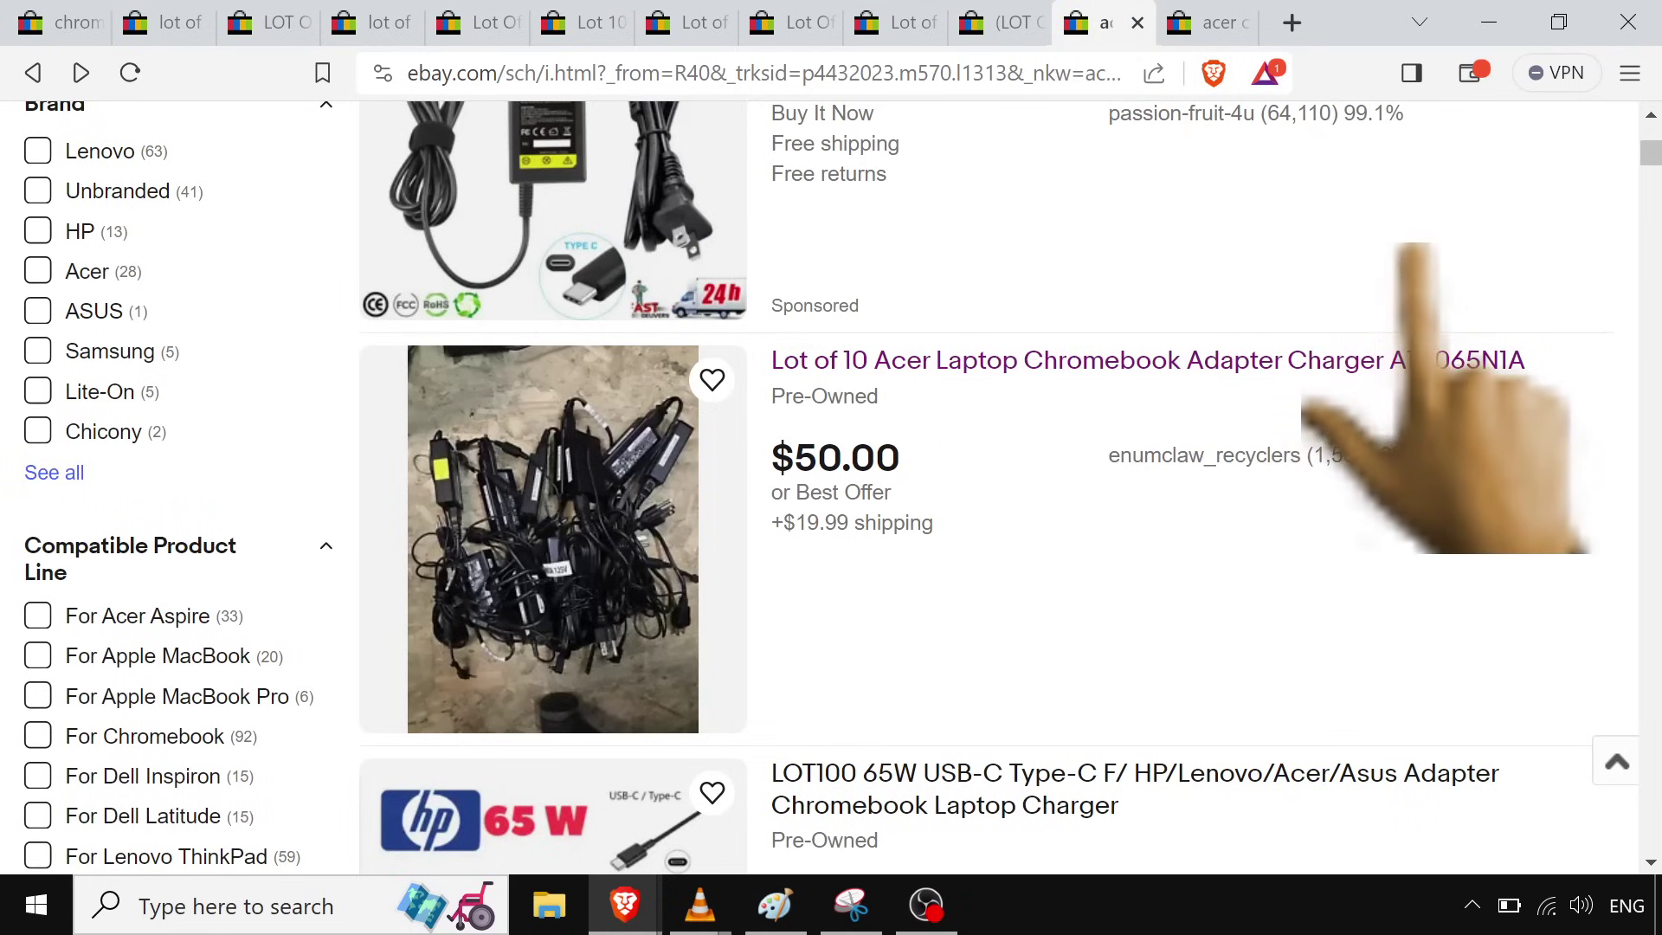
middle_click(1462, 377)
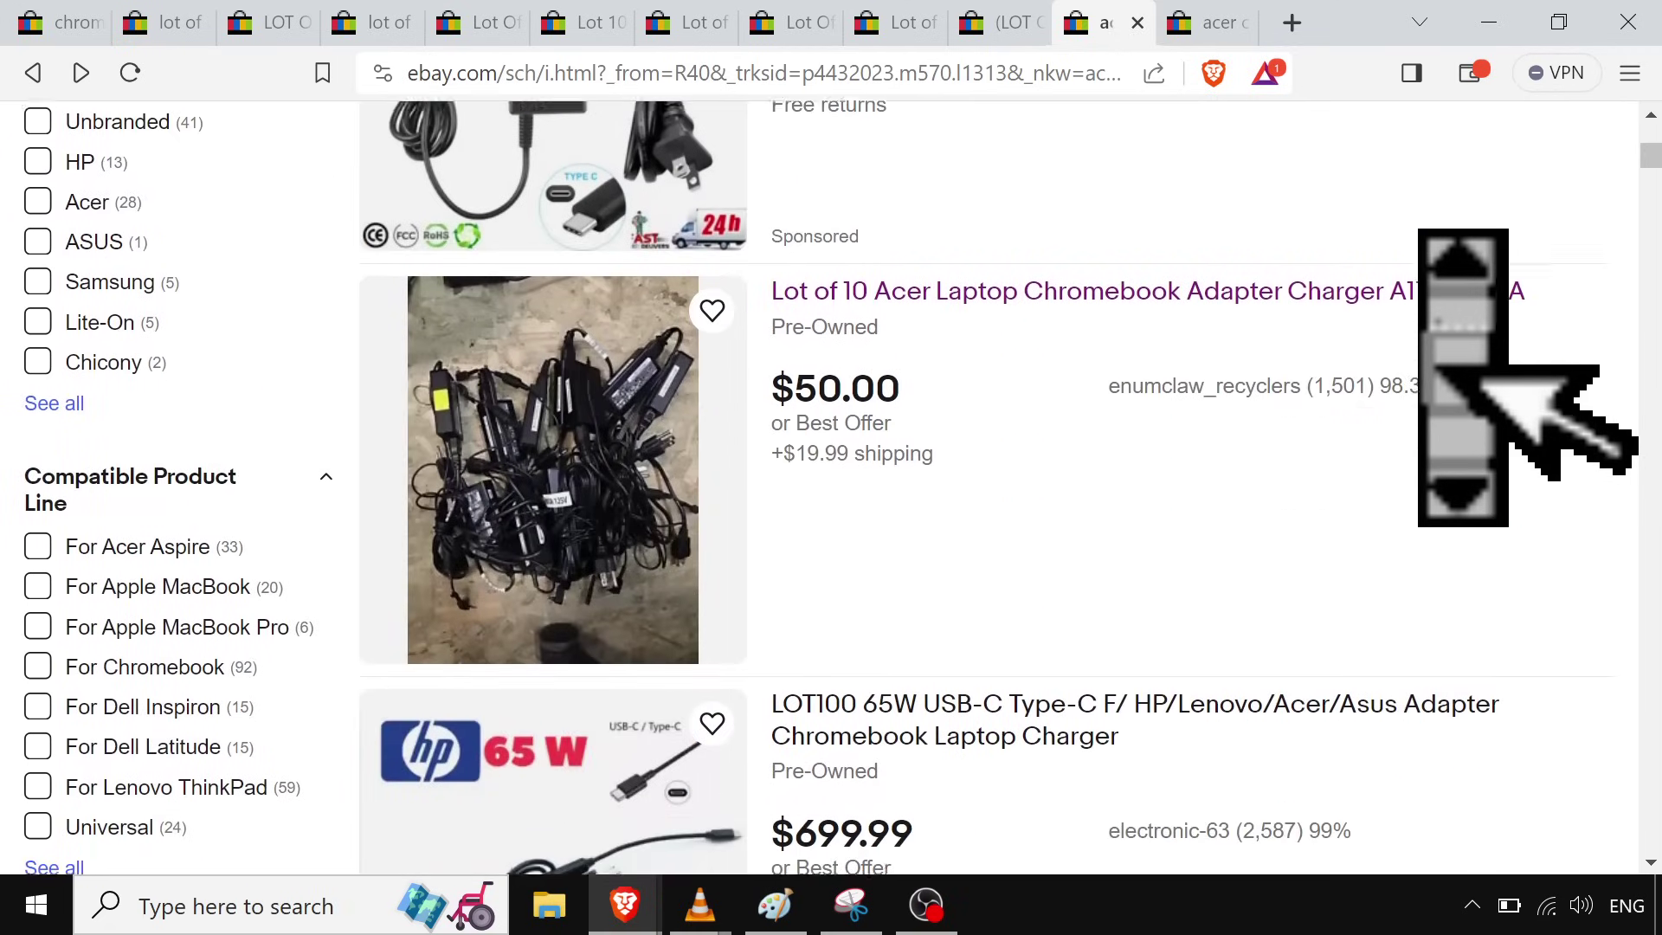
middle_click(1441, 367)
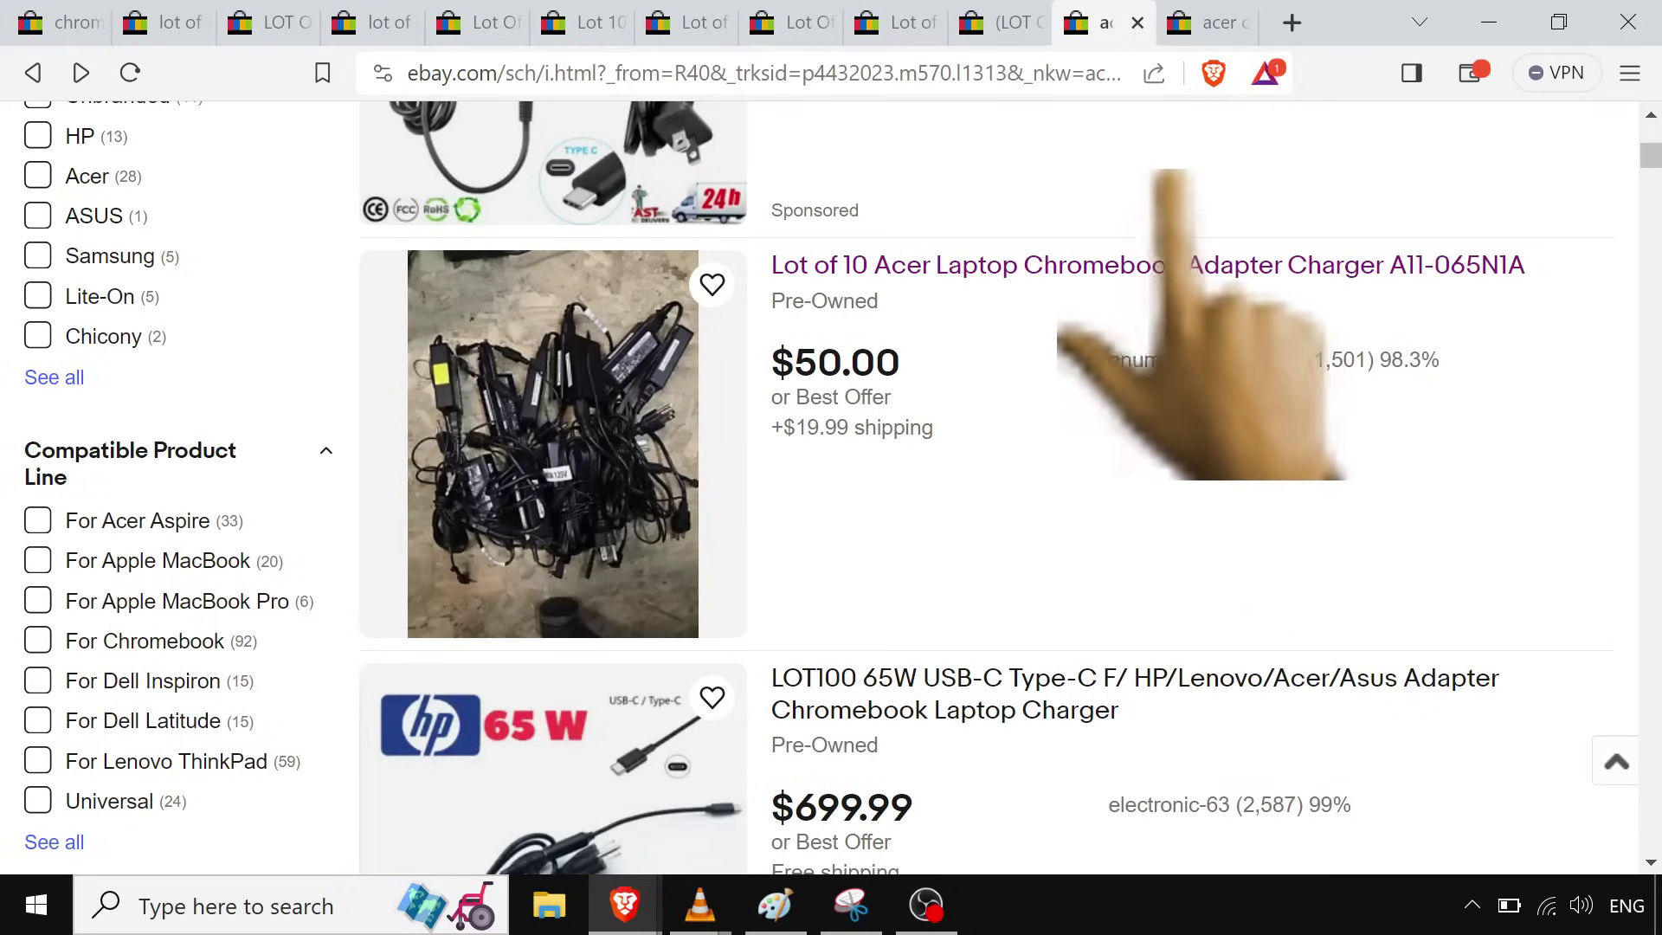
click(1198, 25)
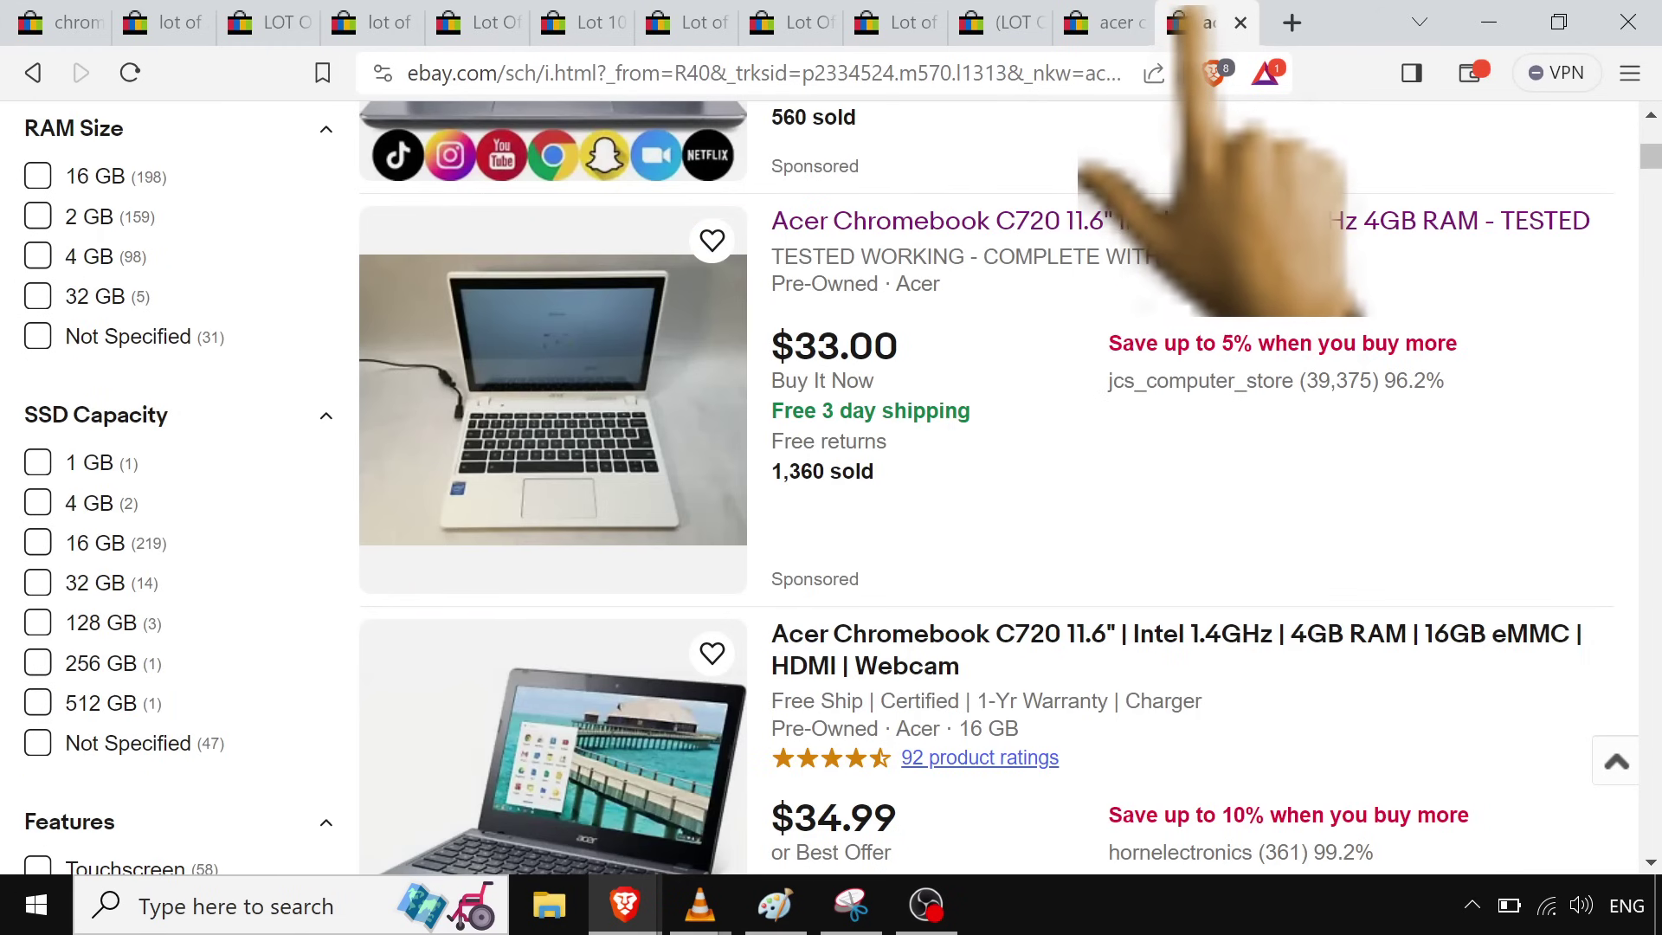
scroll(1333, 337, up, 5)
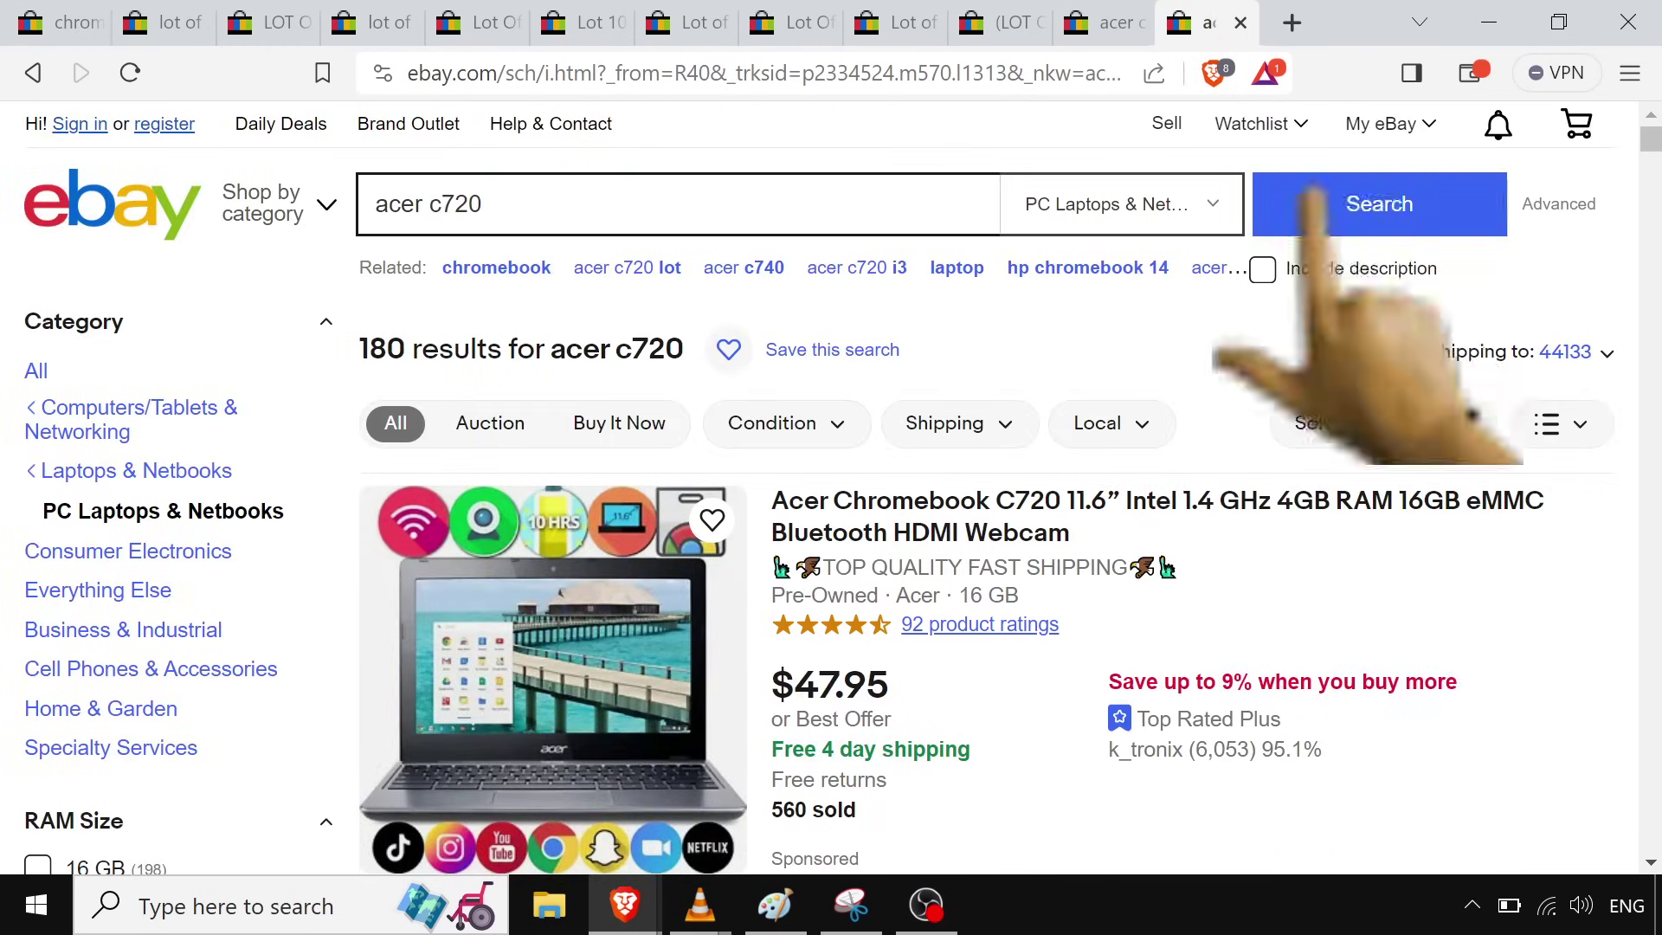
scroll(1333, 333, down, 3)
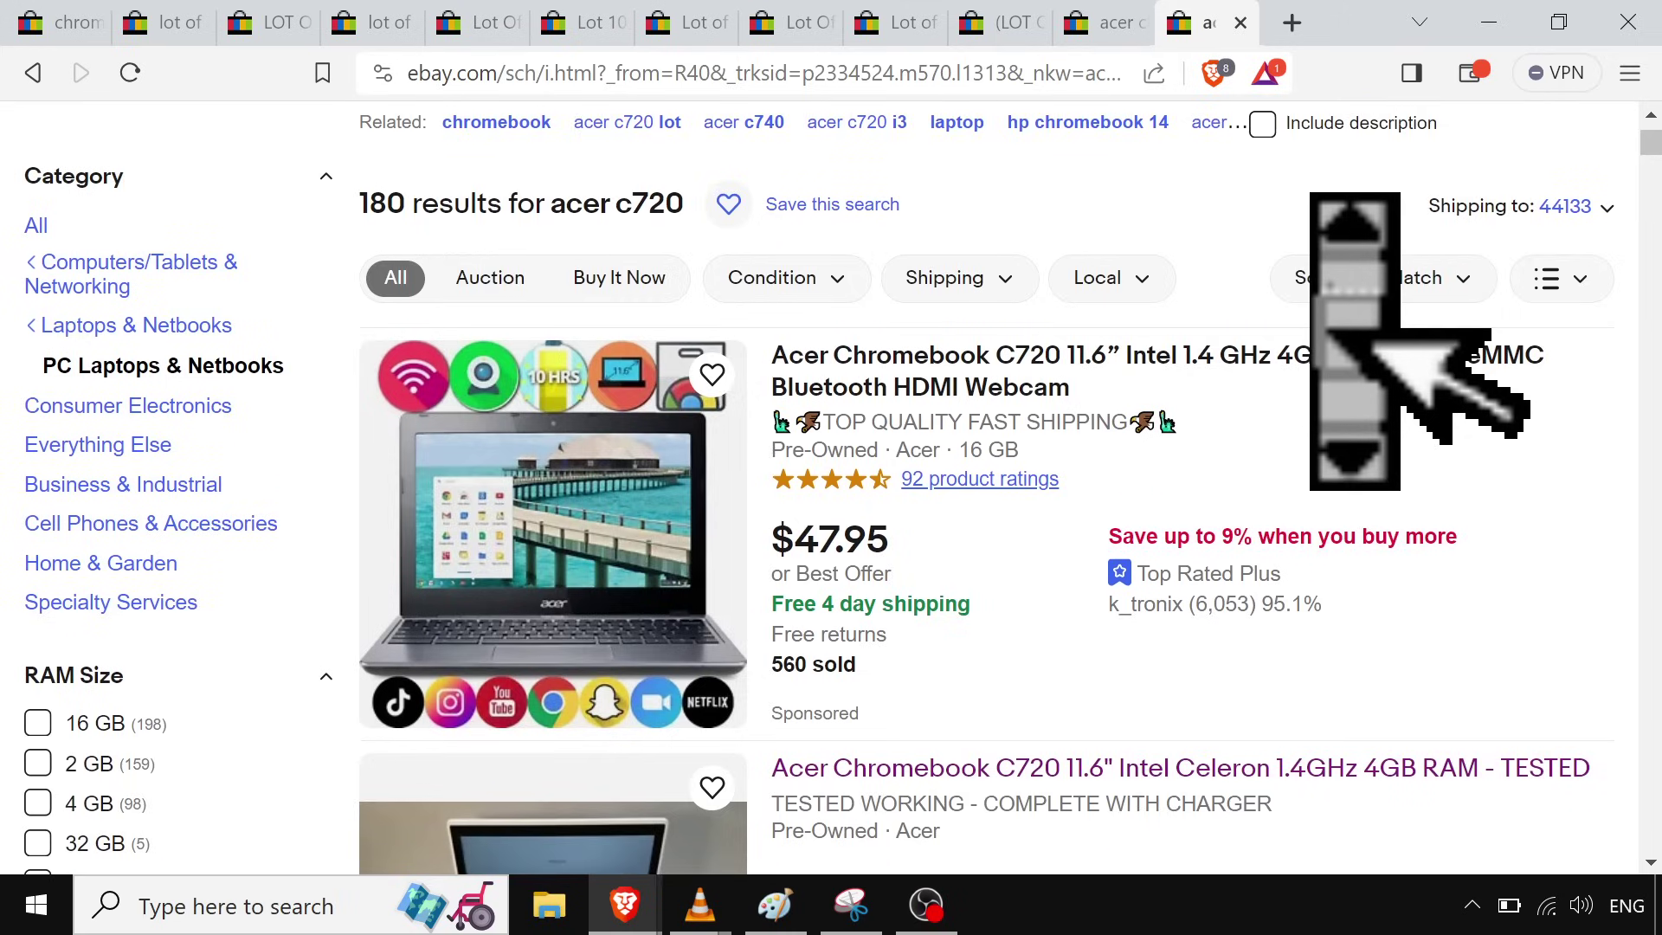
scroll(1333, 333, down, 4)
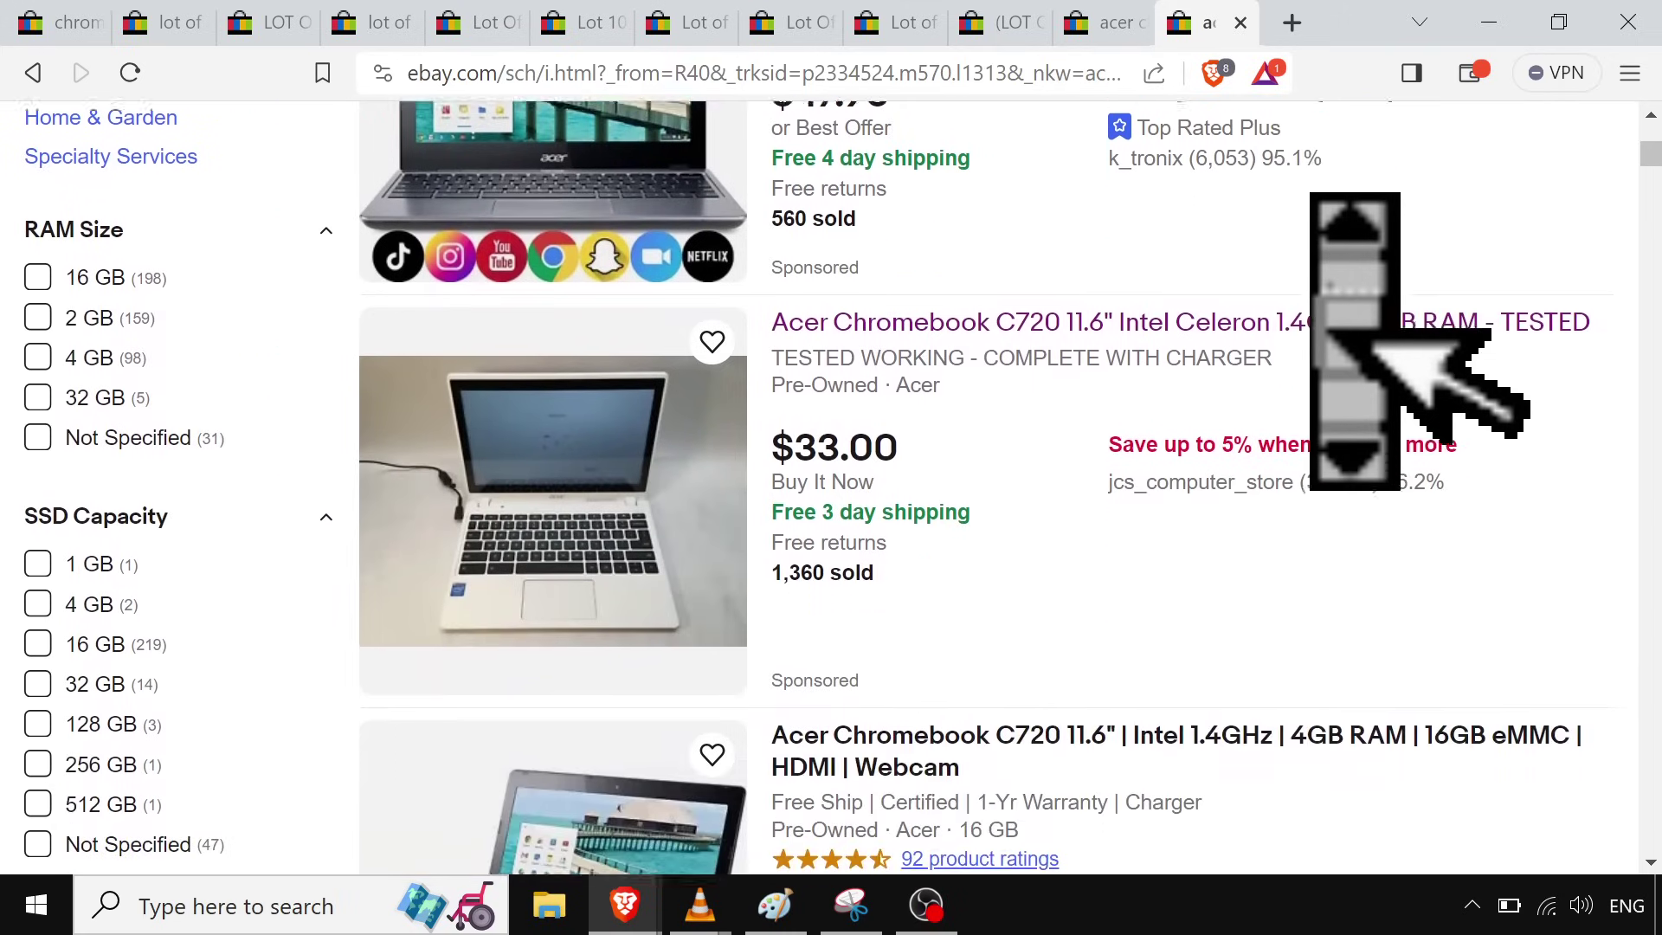
scroll(1333, 333, down, 1)
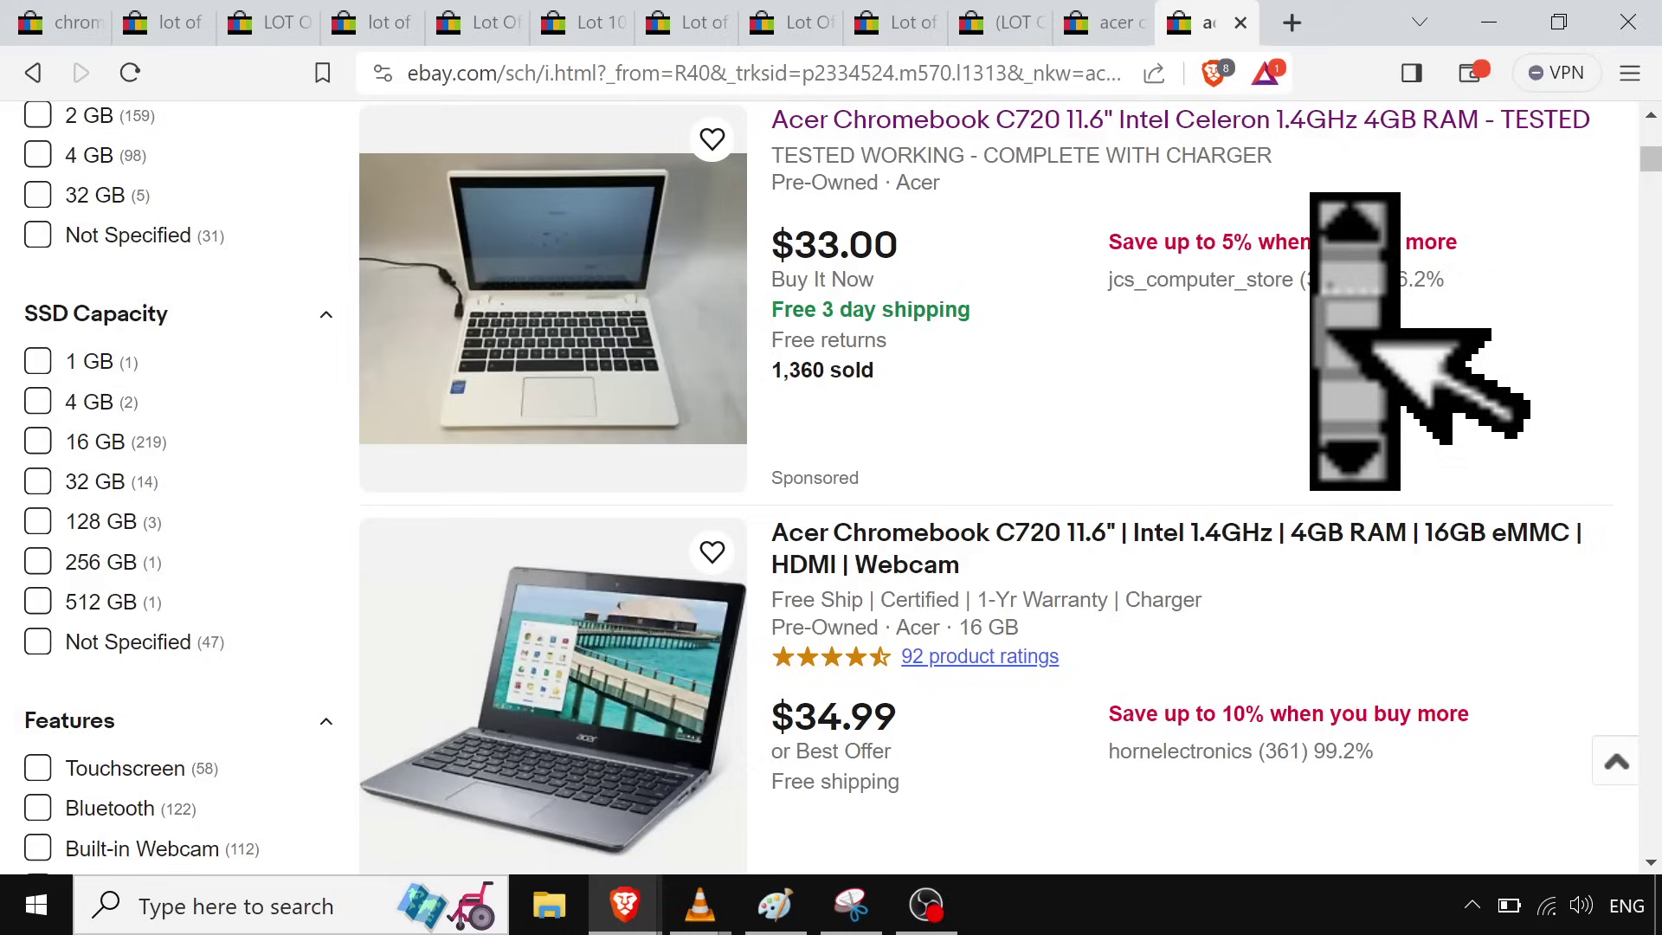
scroll(1333, 333, up, 1)
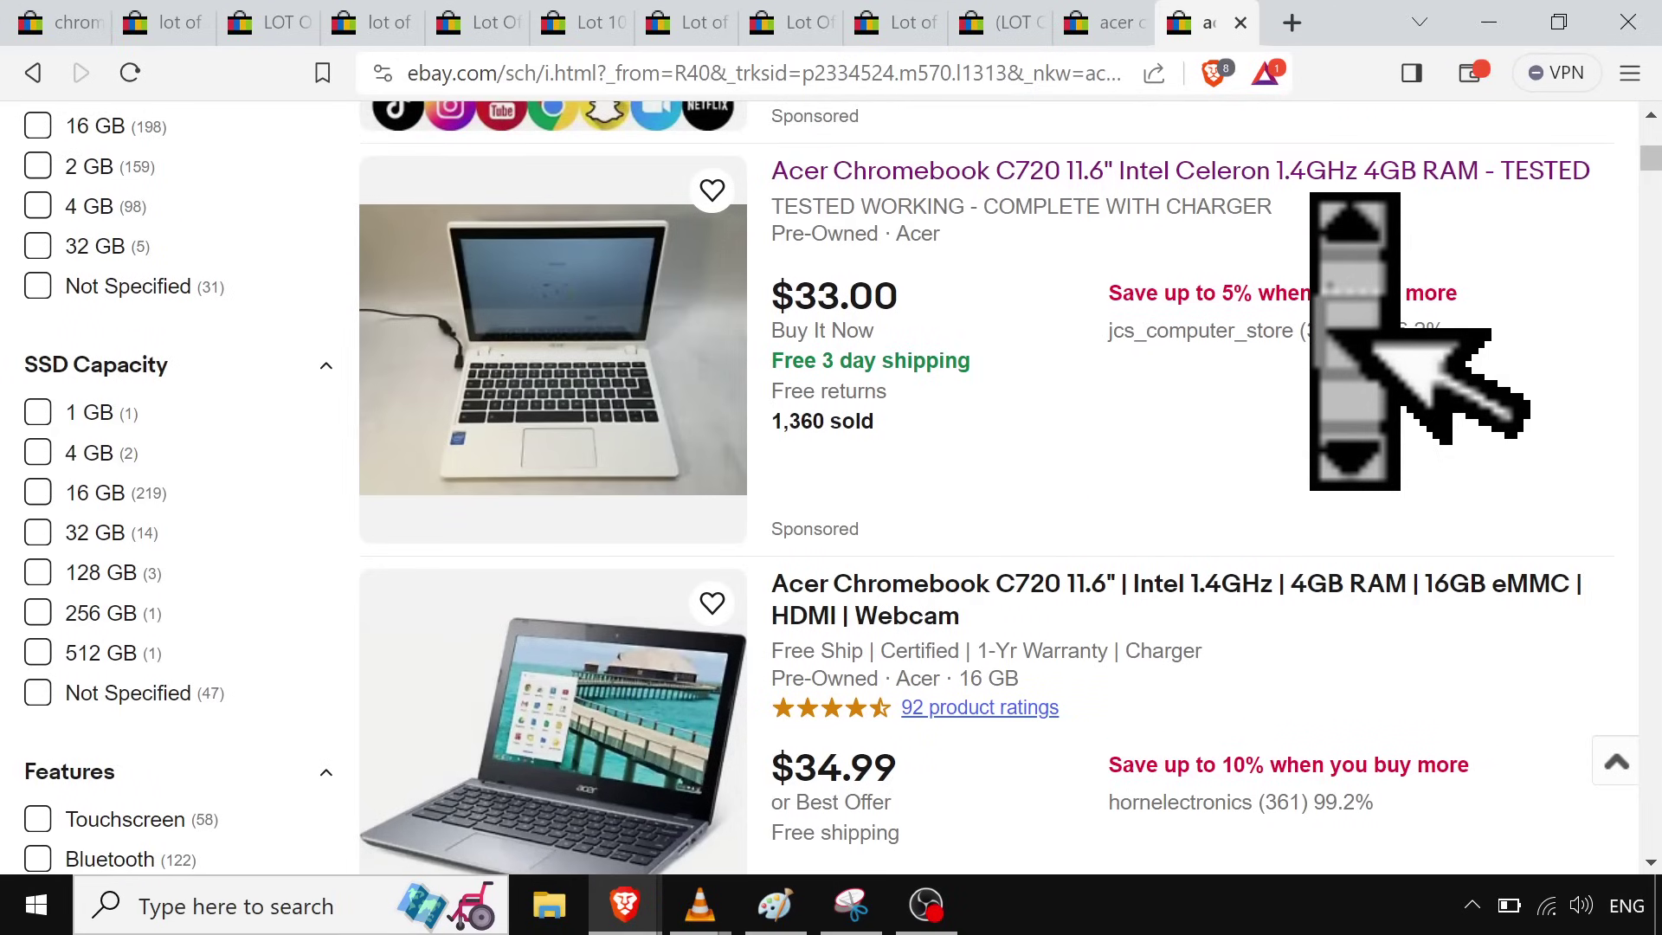
scroll(1333, 334, down, 1)
scroll(1332, 334, up, 2)
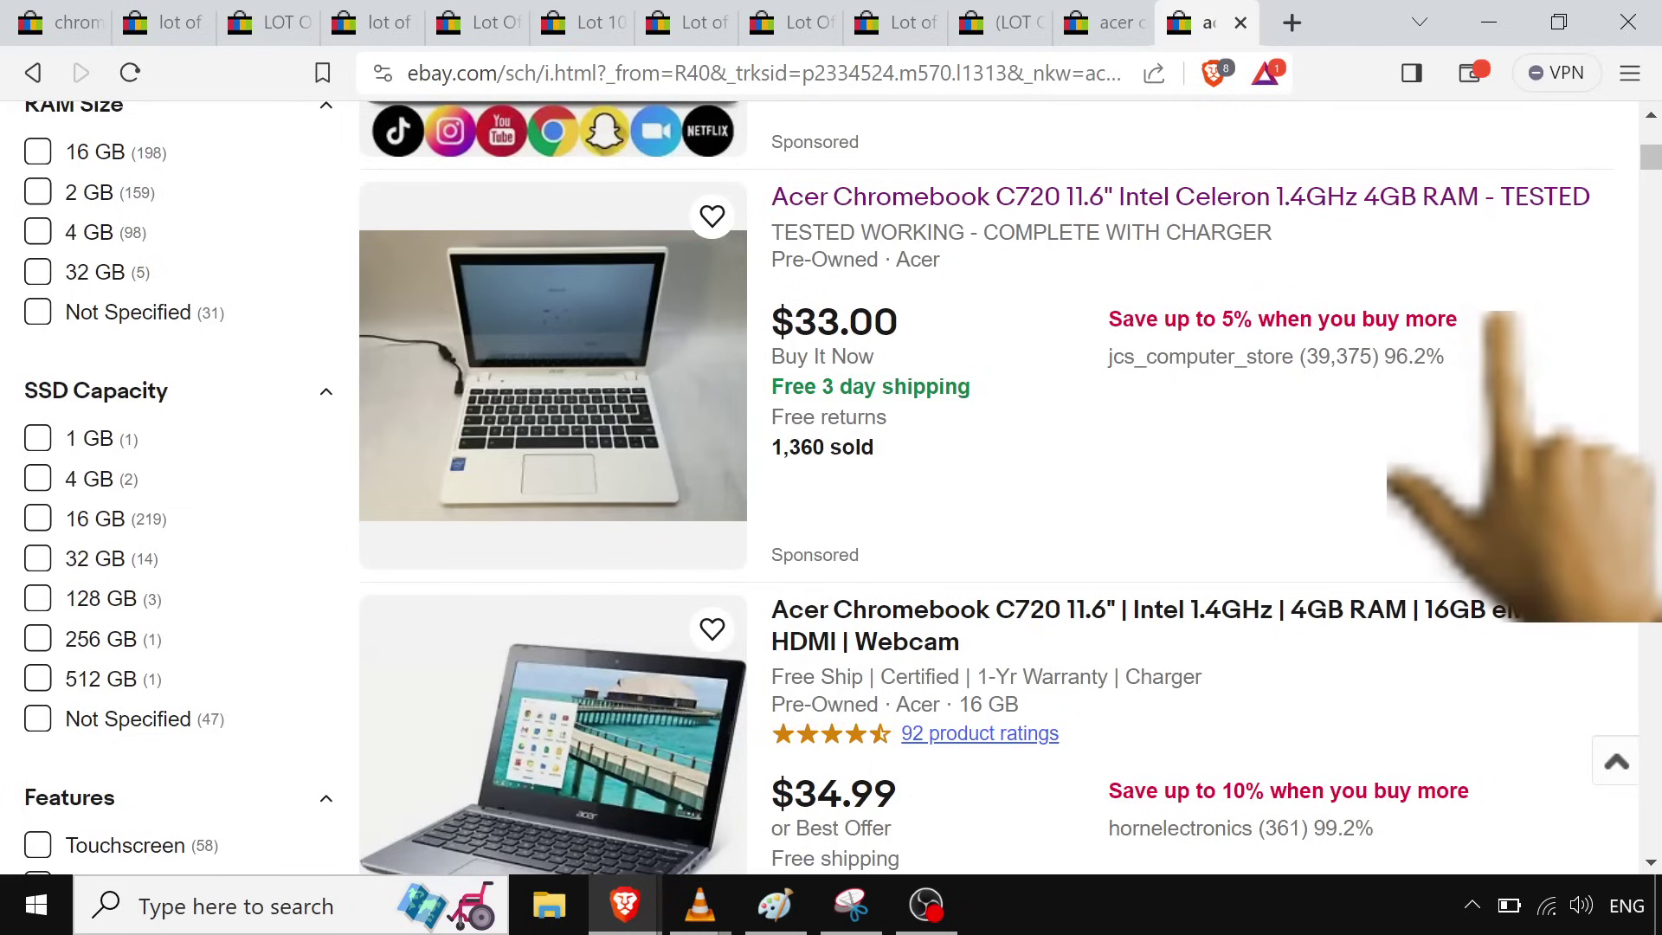
middle_click(1539, 472)
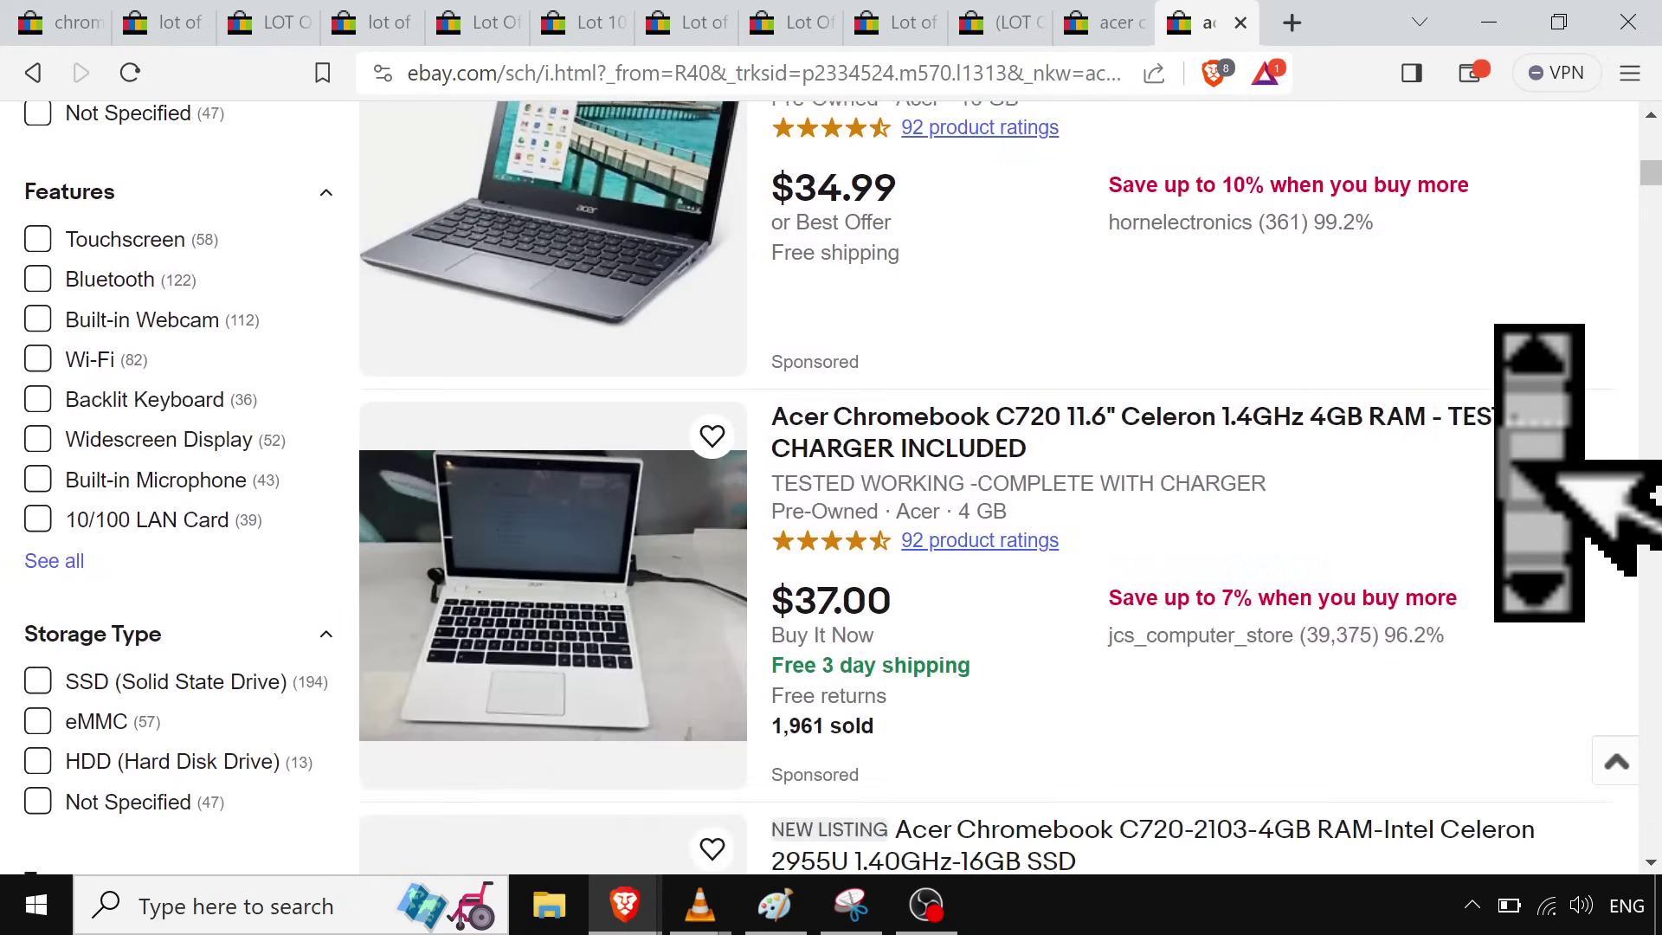
scroll(1539, 473, up, 12)
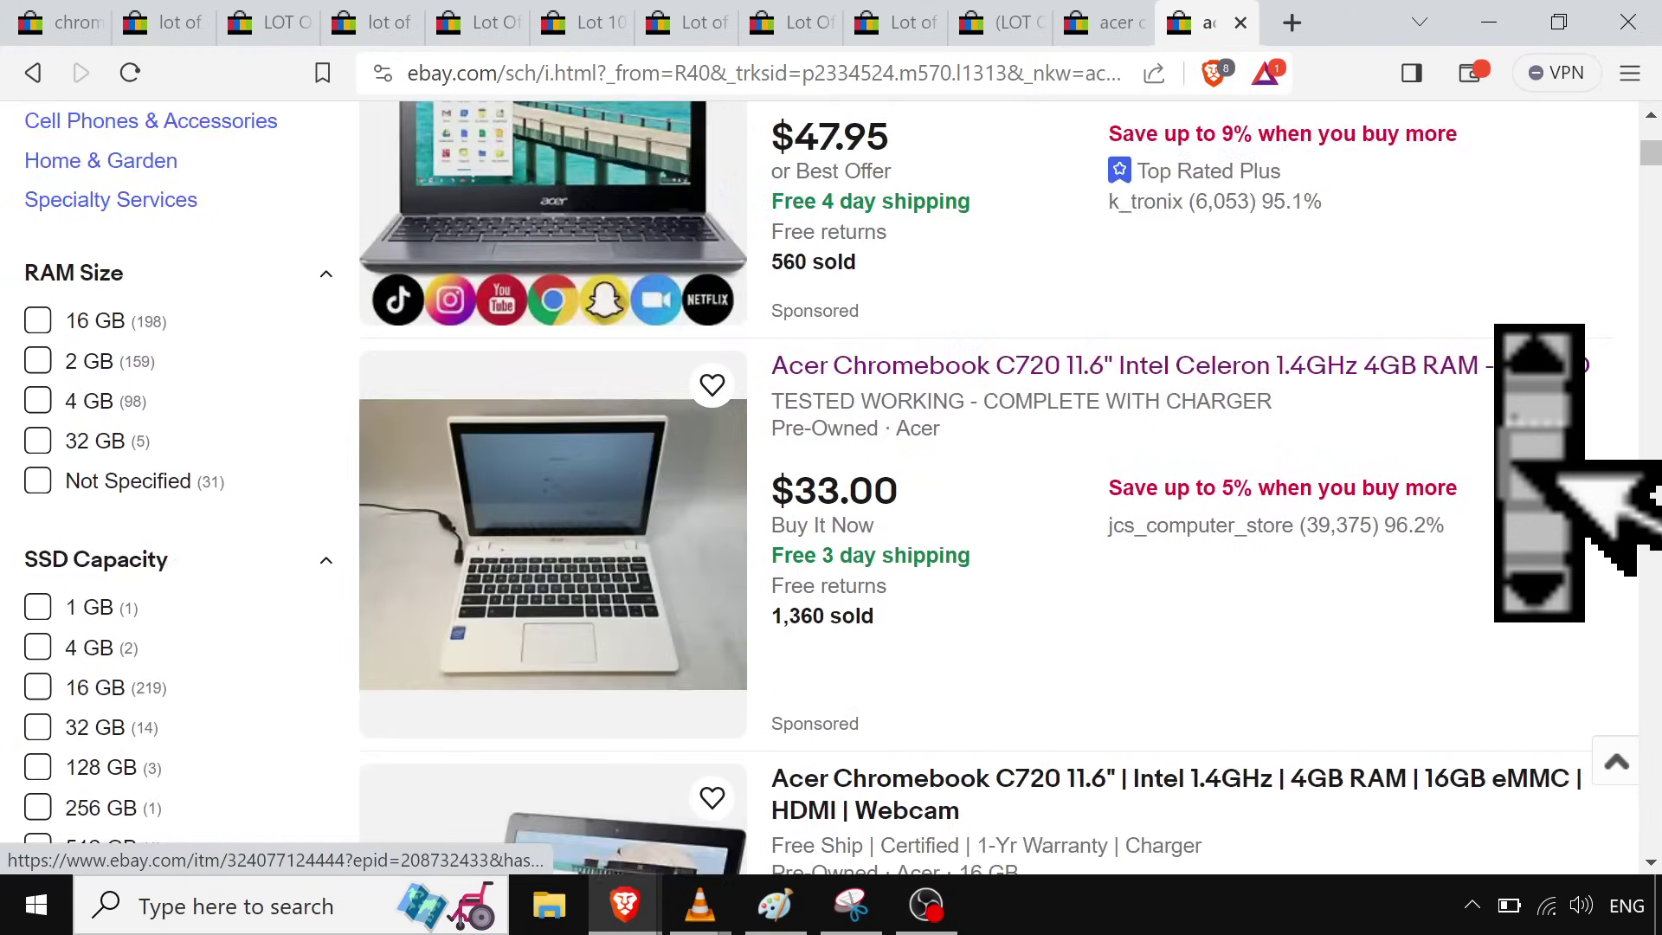
scroll(1539, 472, up, 3)
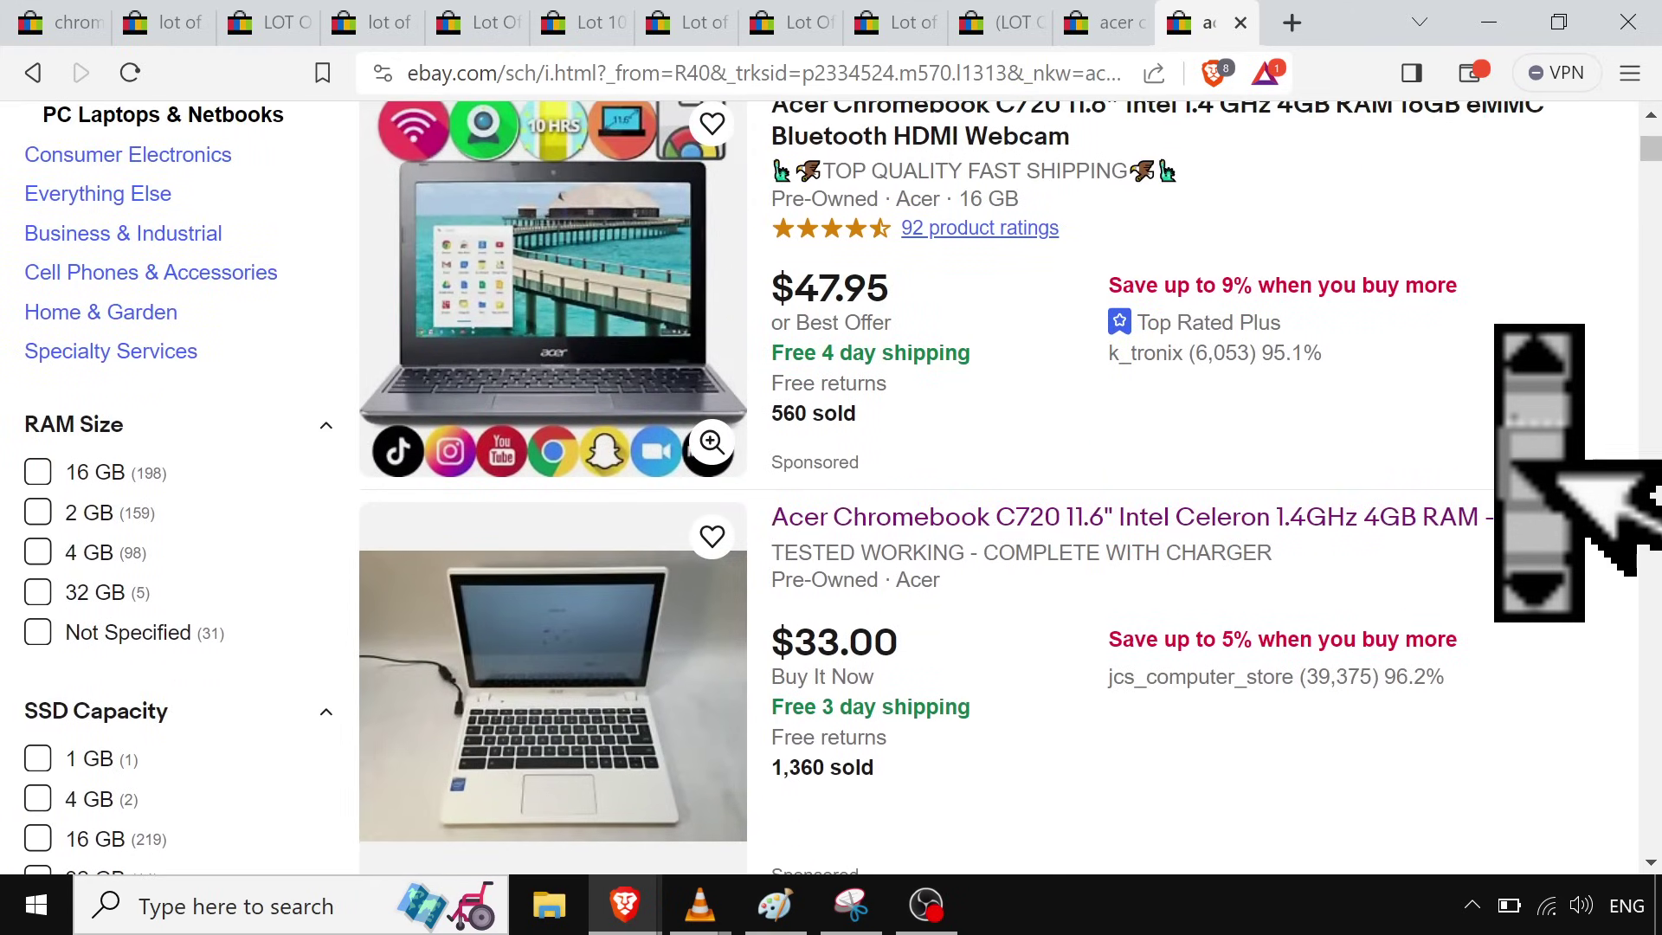
scroll(1538, 472, down, 6)
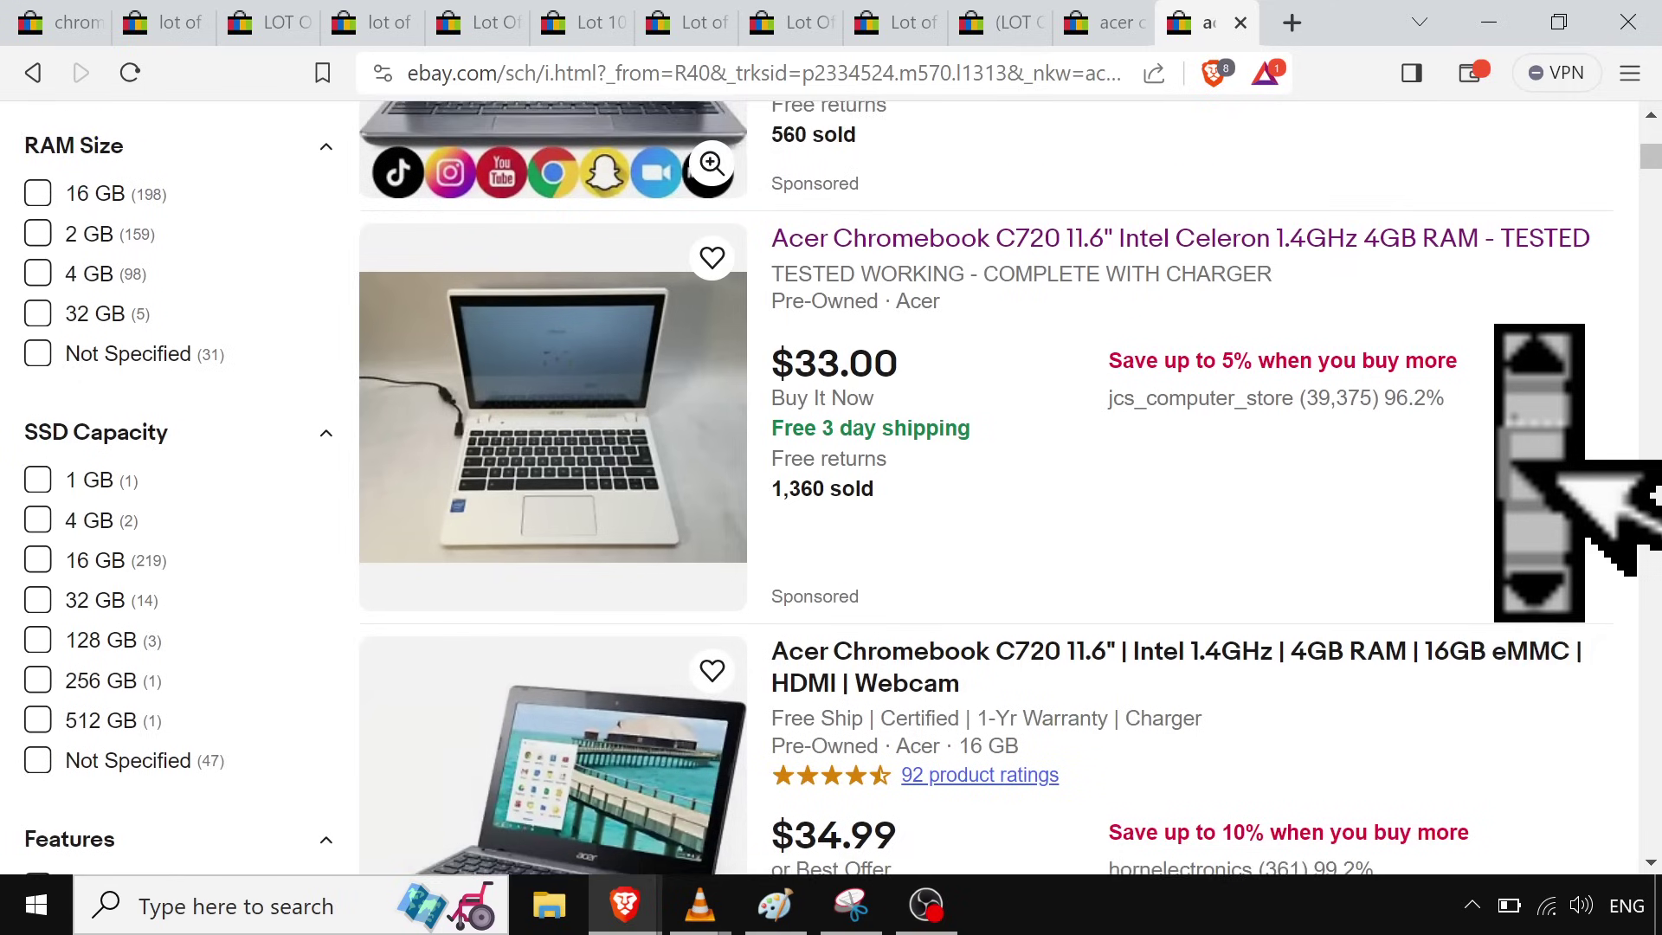
middle_click(1549, 471)
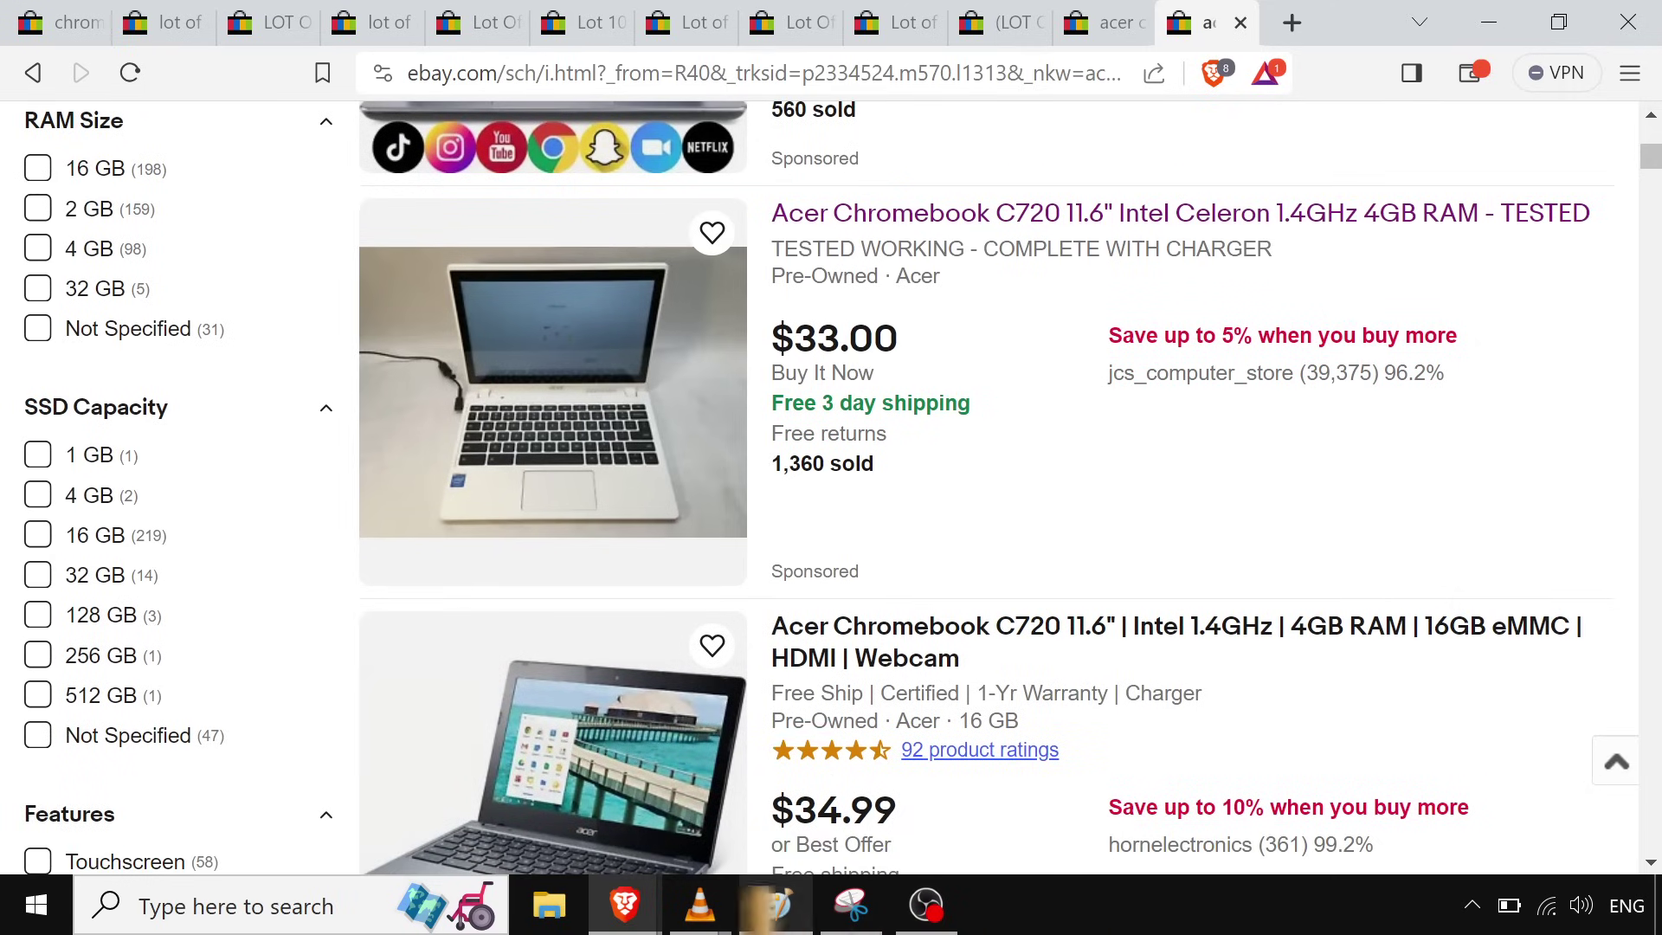
mouse_move(636, 915)
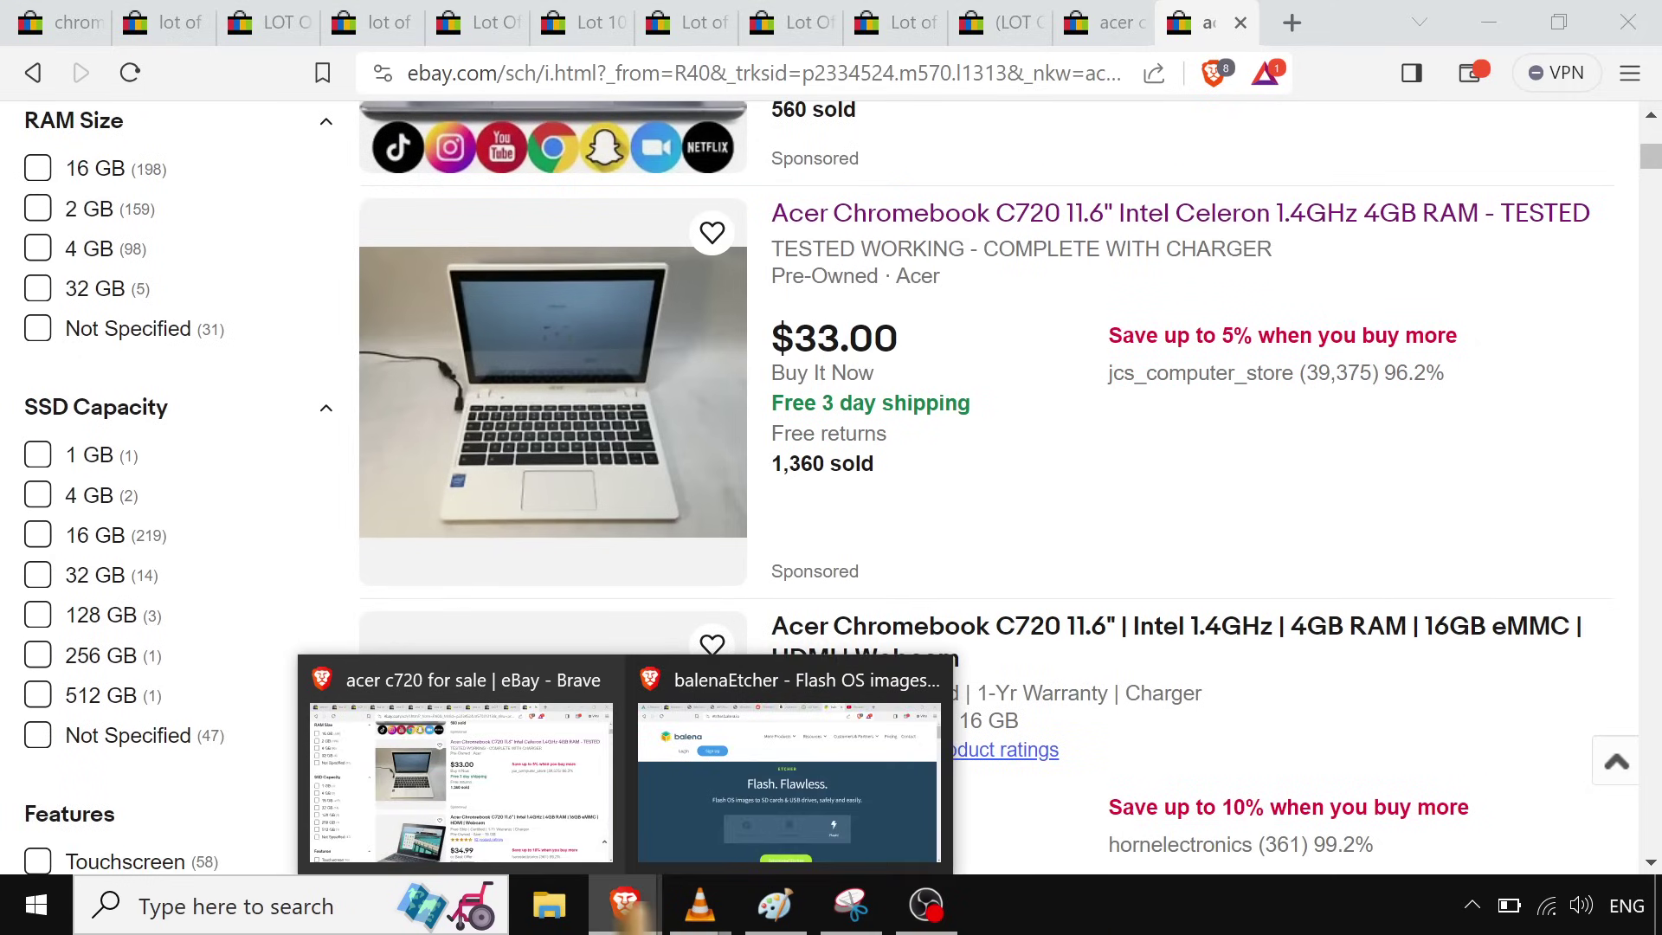
- Return to the Arch wiki Chrome OS devices/Chromebook page and scroll into the Chromebook Models table
click(744, 791)
click(65, 23)
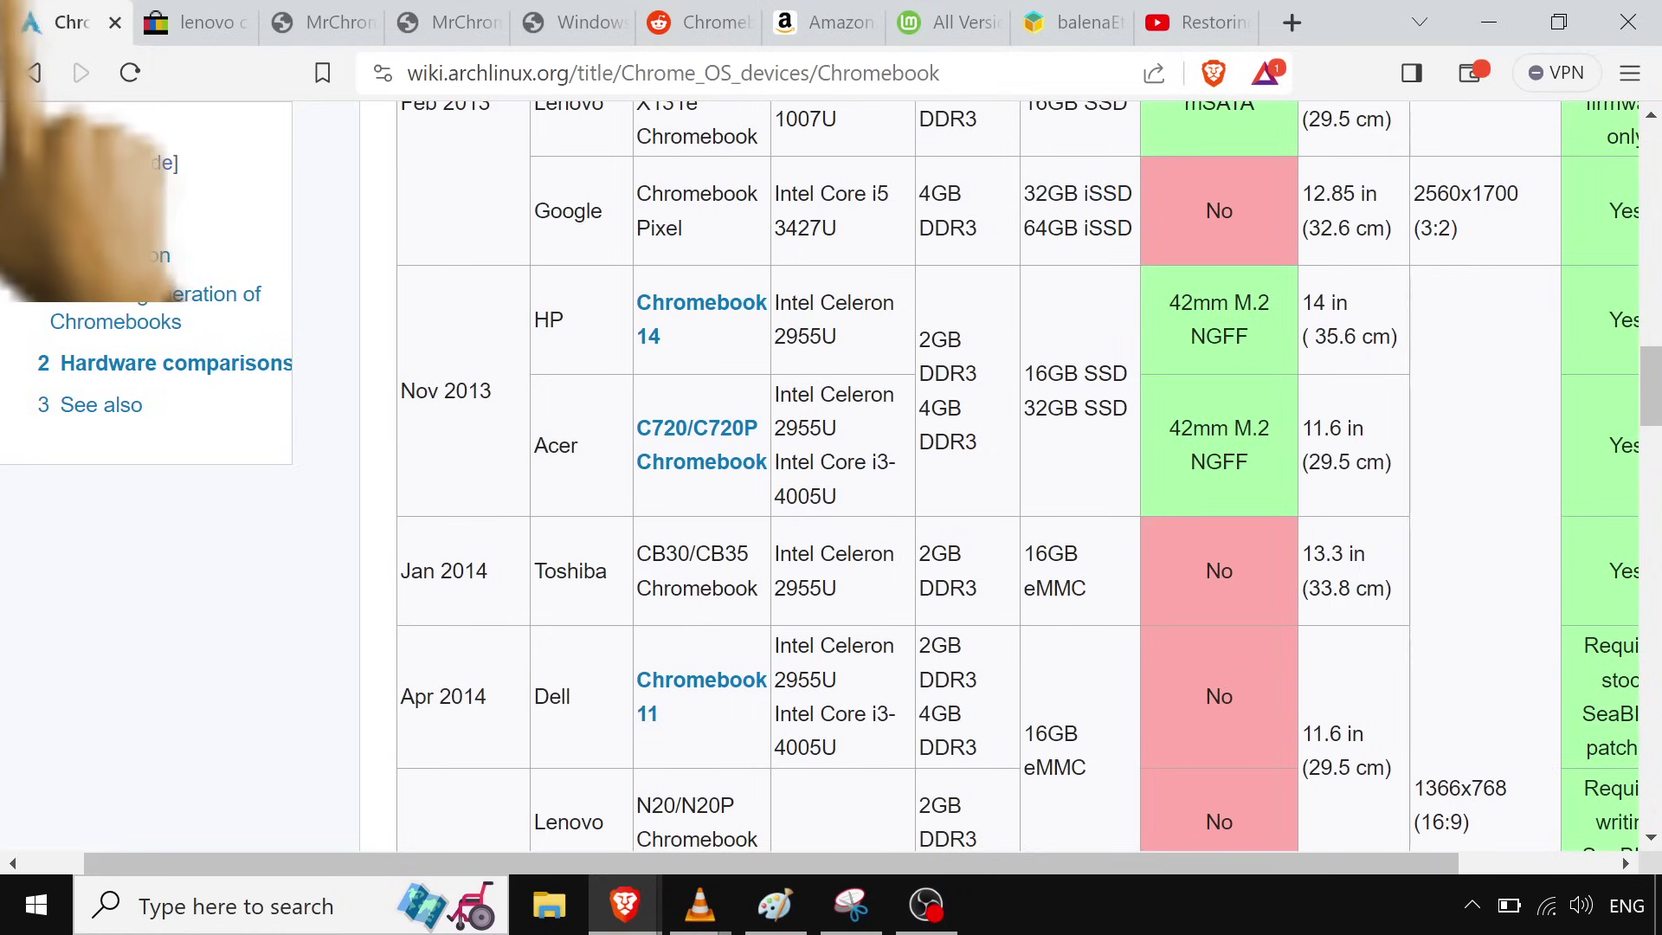
scroll(1075, 281, up, 20)
scroll(1076, 281, down, 3)
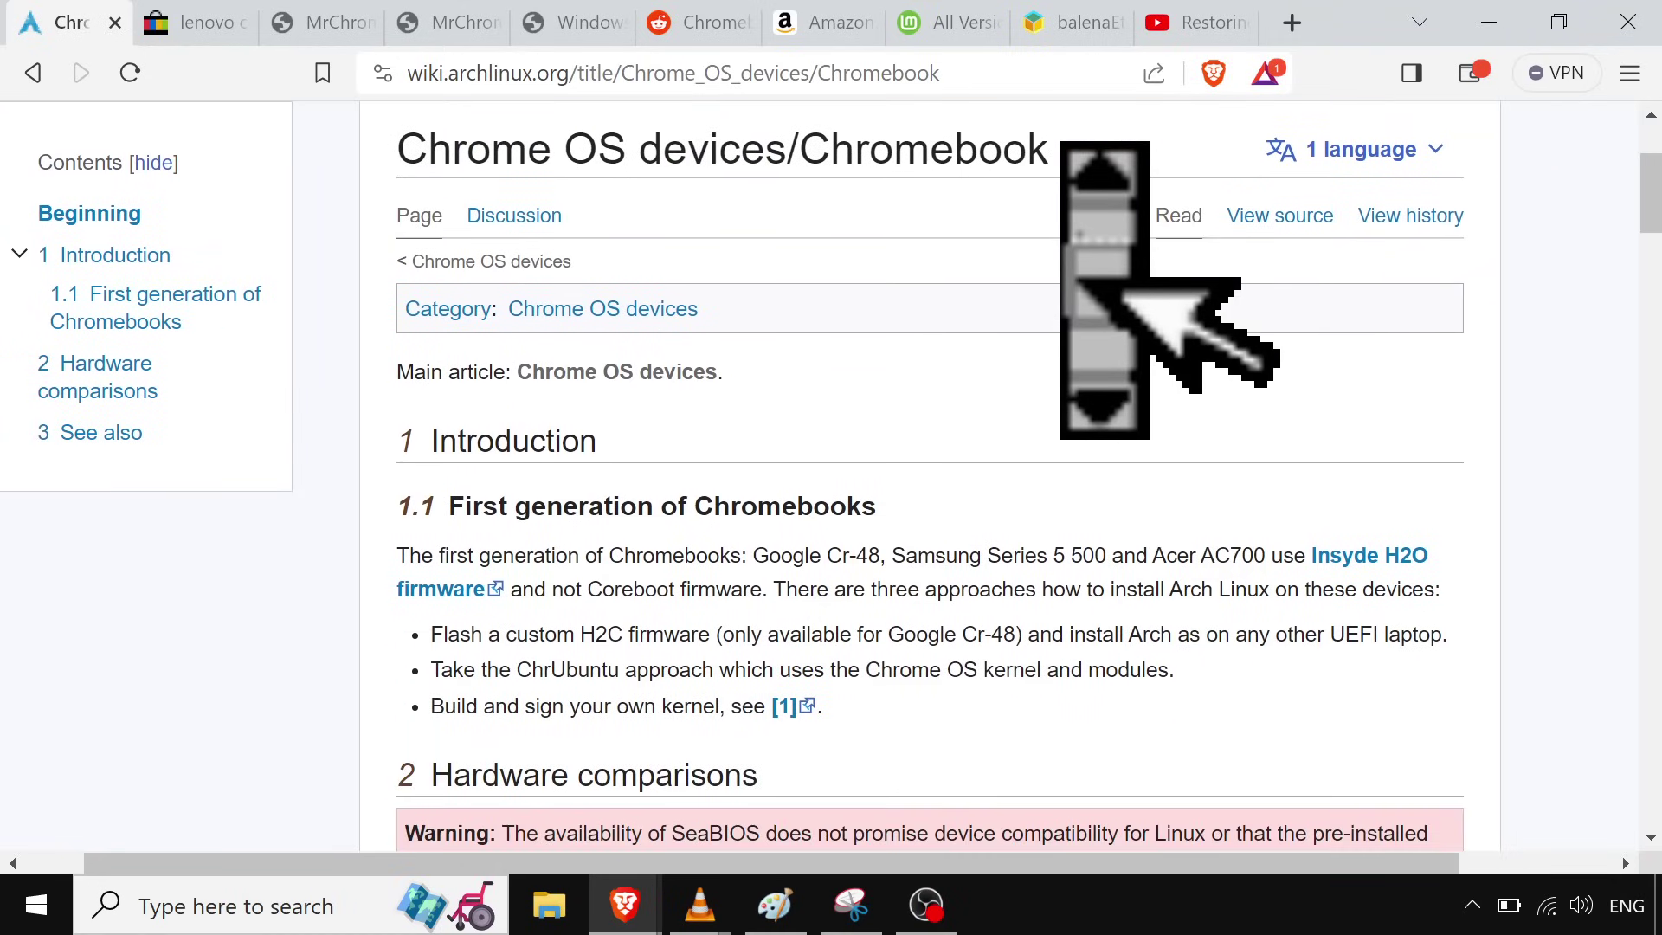
scroll(1076, 282, down, 6)
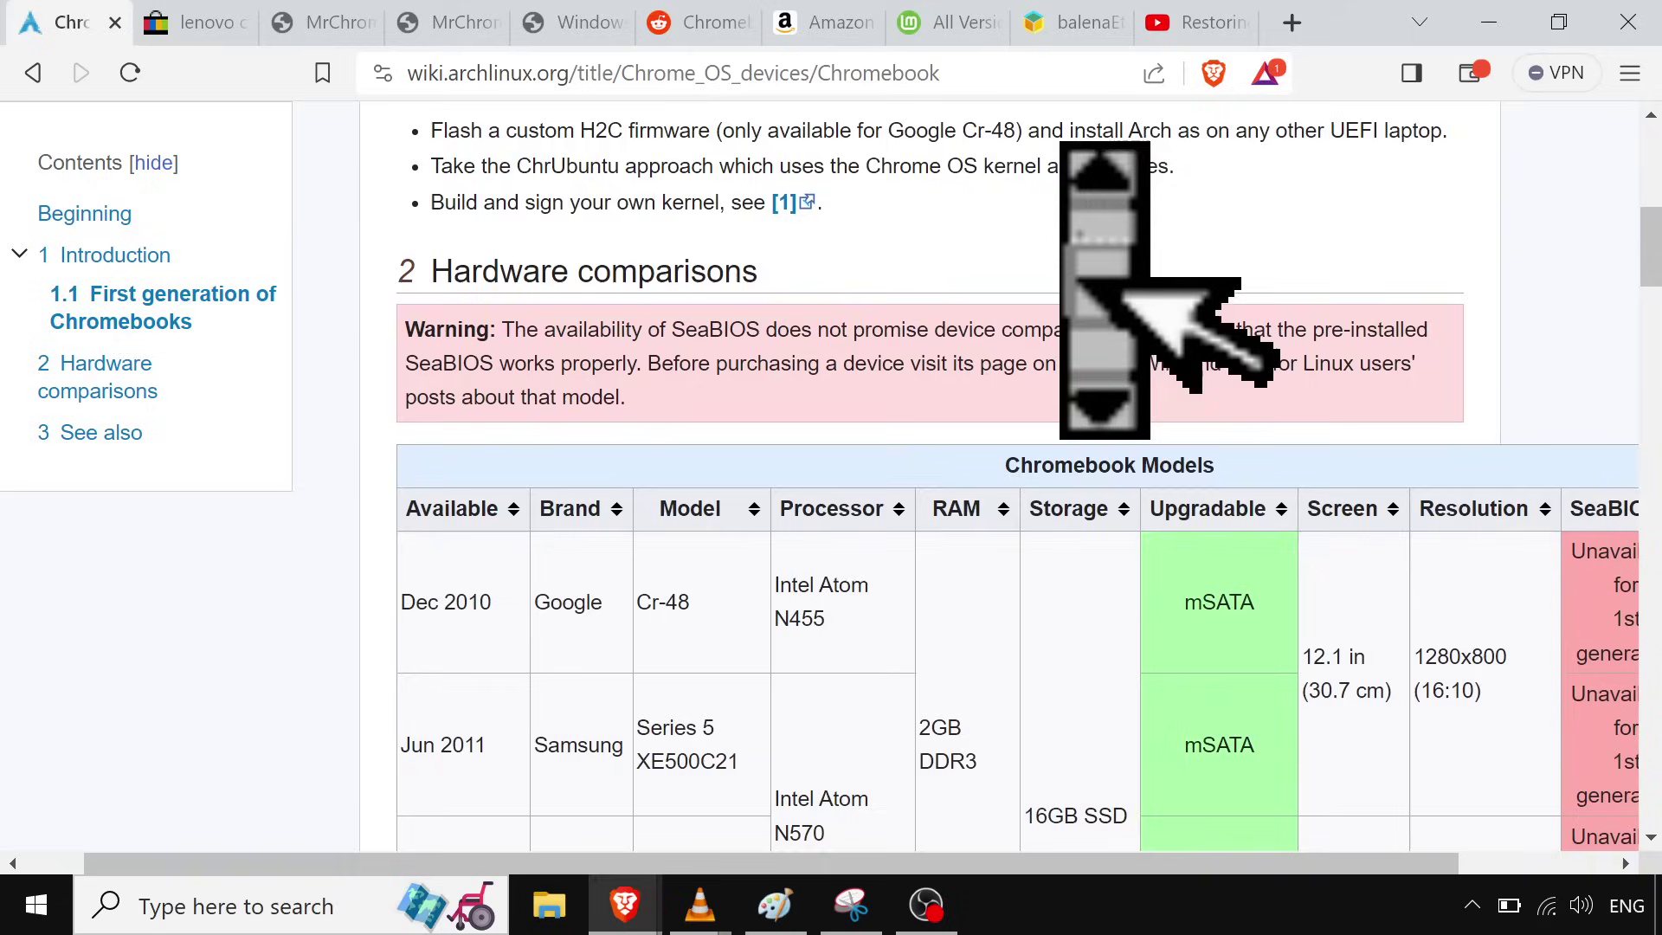
scroll(1075, 281, down, 5)
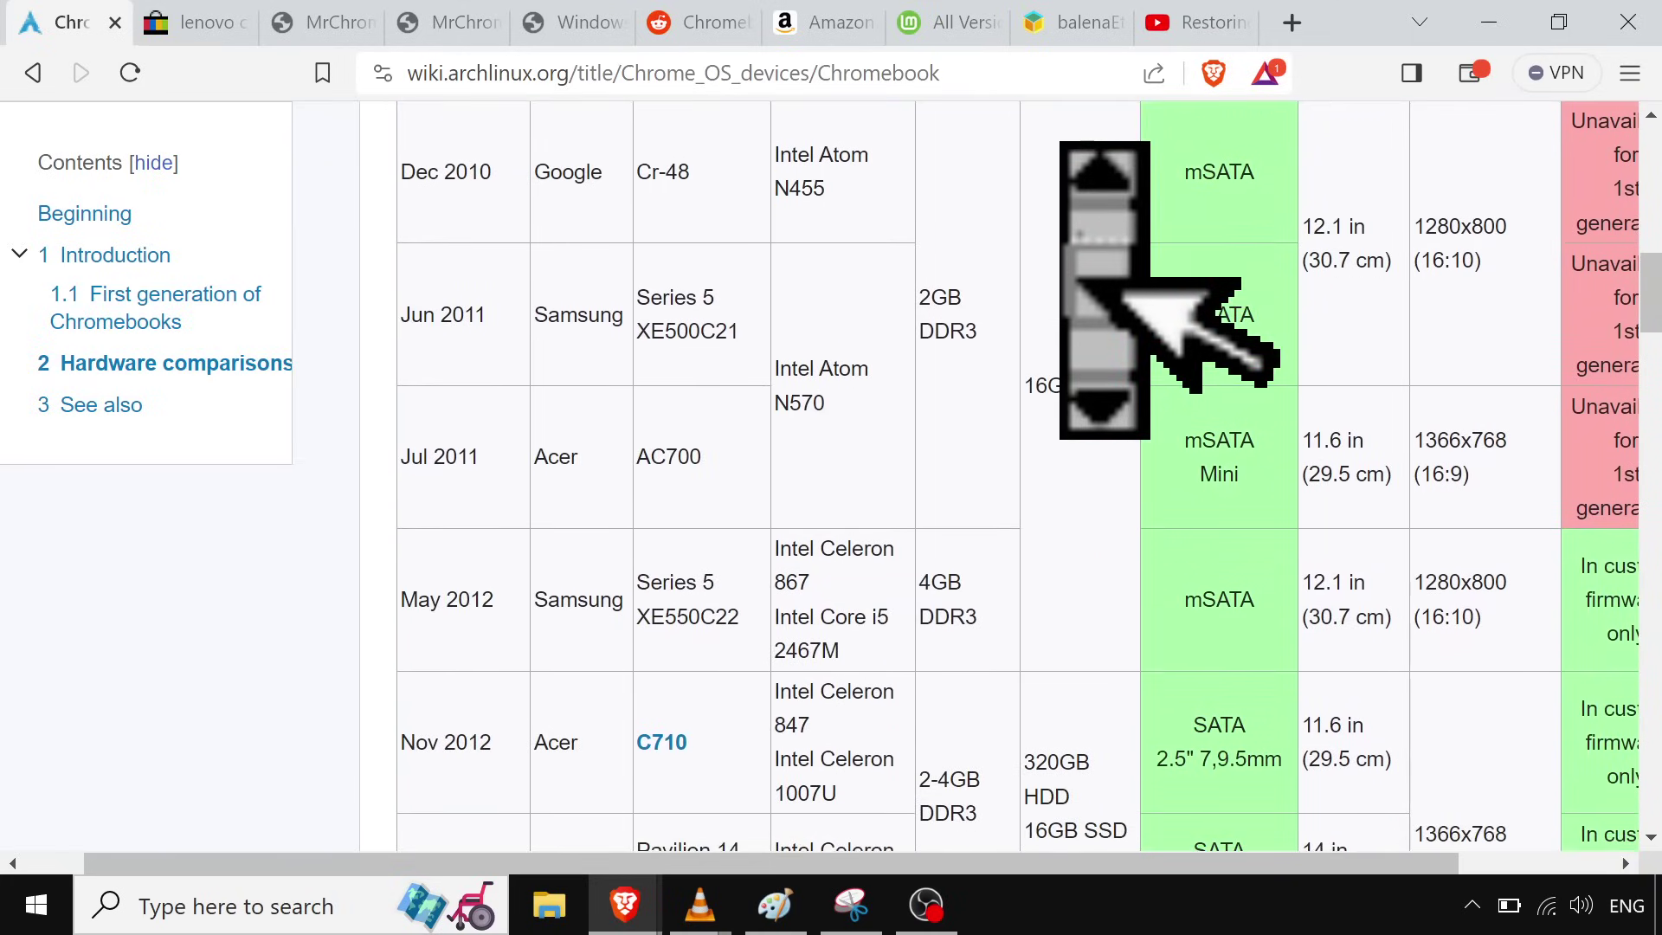
scroll(1076, 281, up, 3)
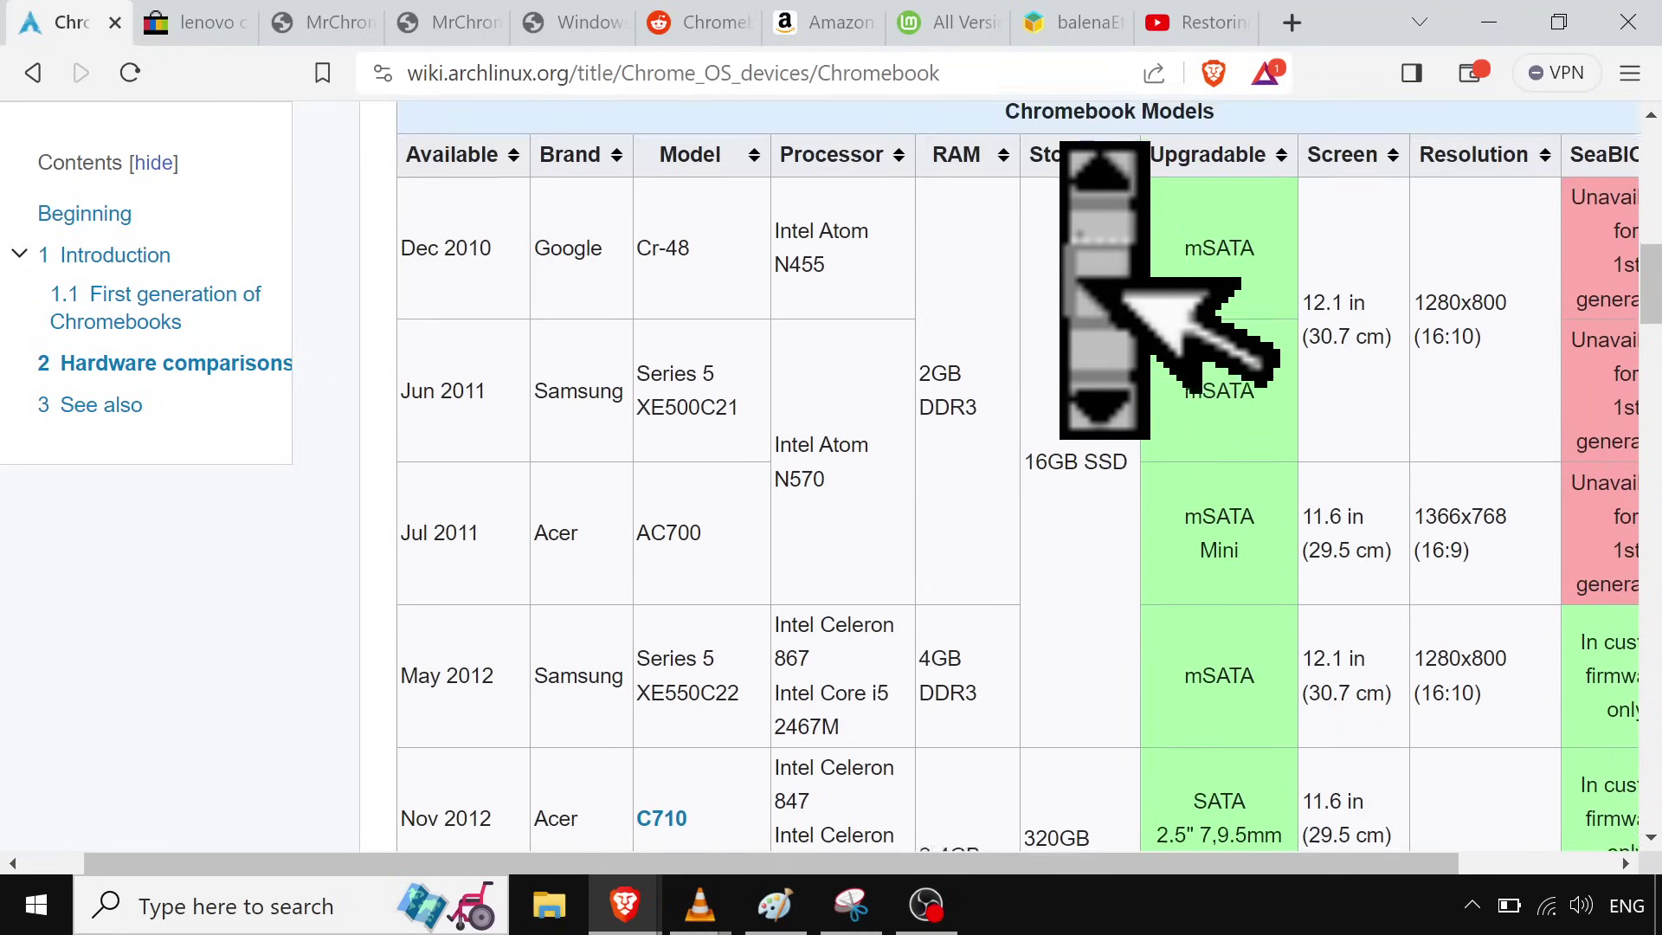
scroll(1076, 282, down, 2)
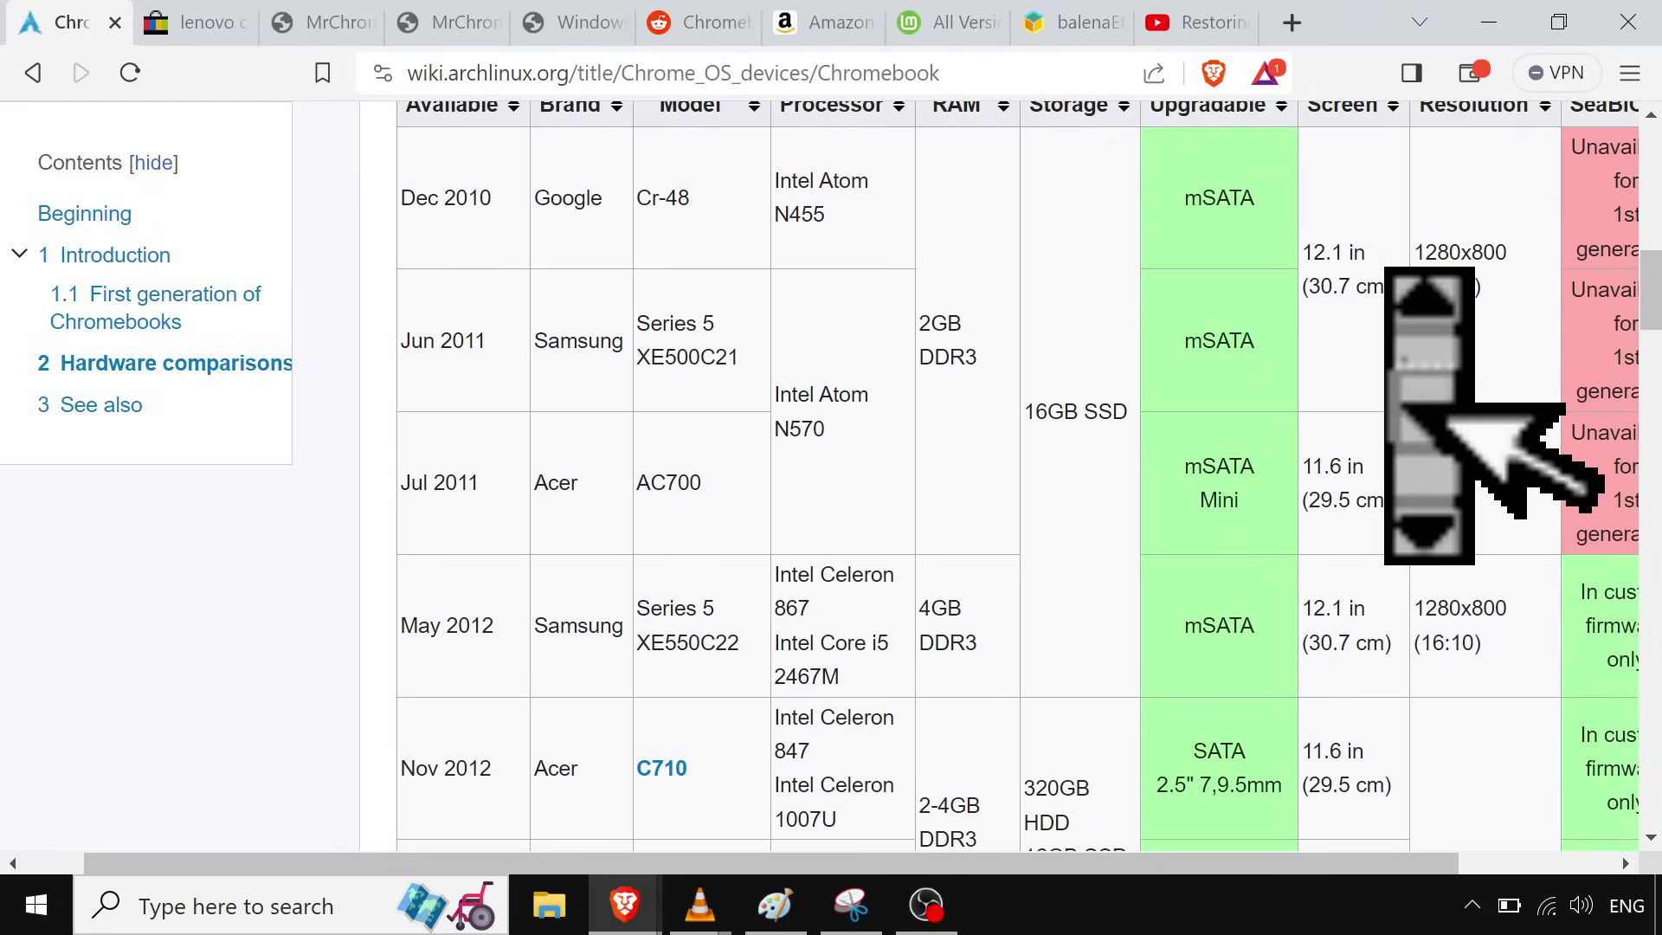
scroll(1075, 433, up, 2)
scroll(1402, 407, down, 10)
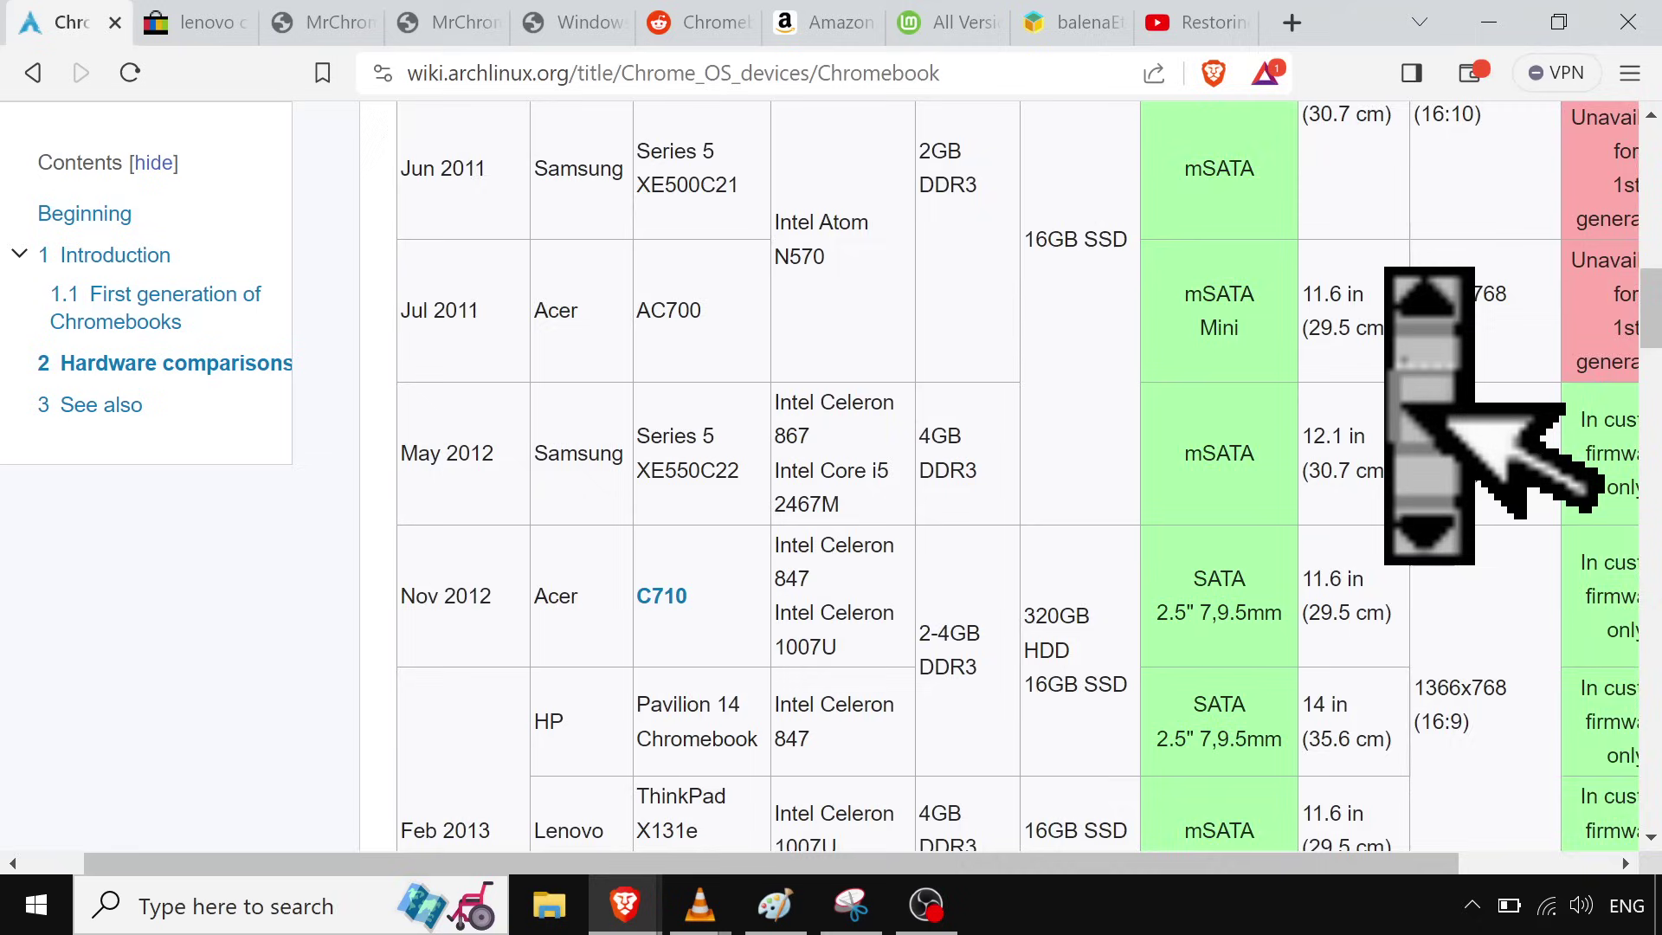
scroll(1402, 407, down, 1)
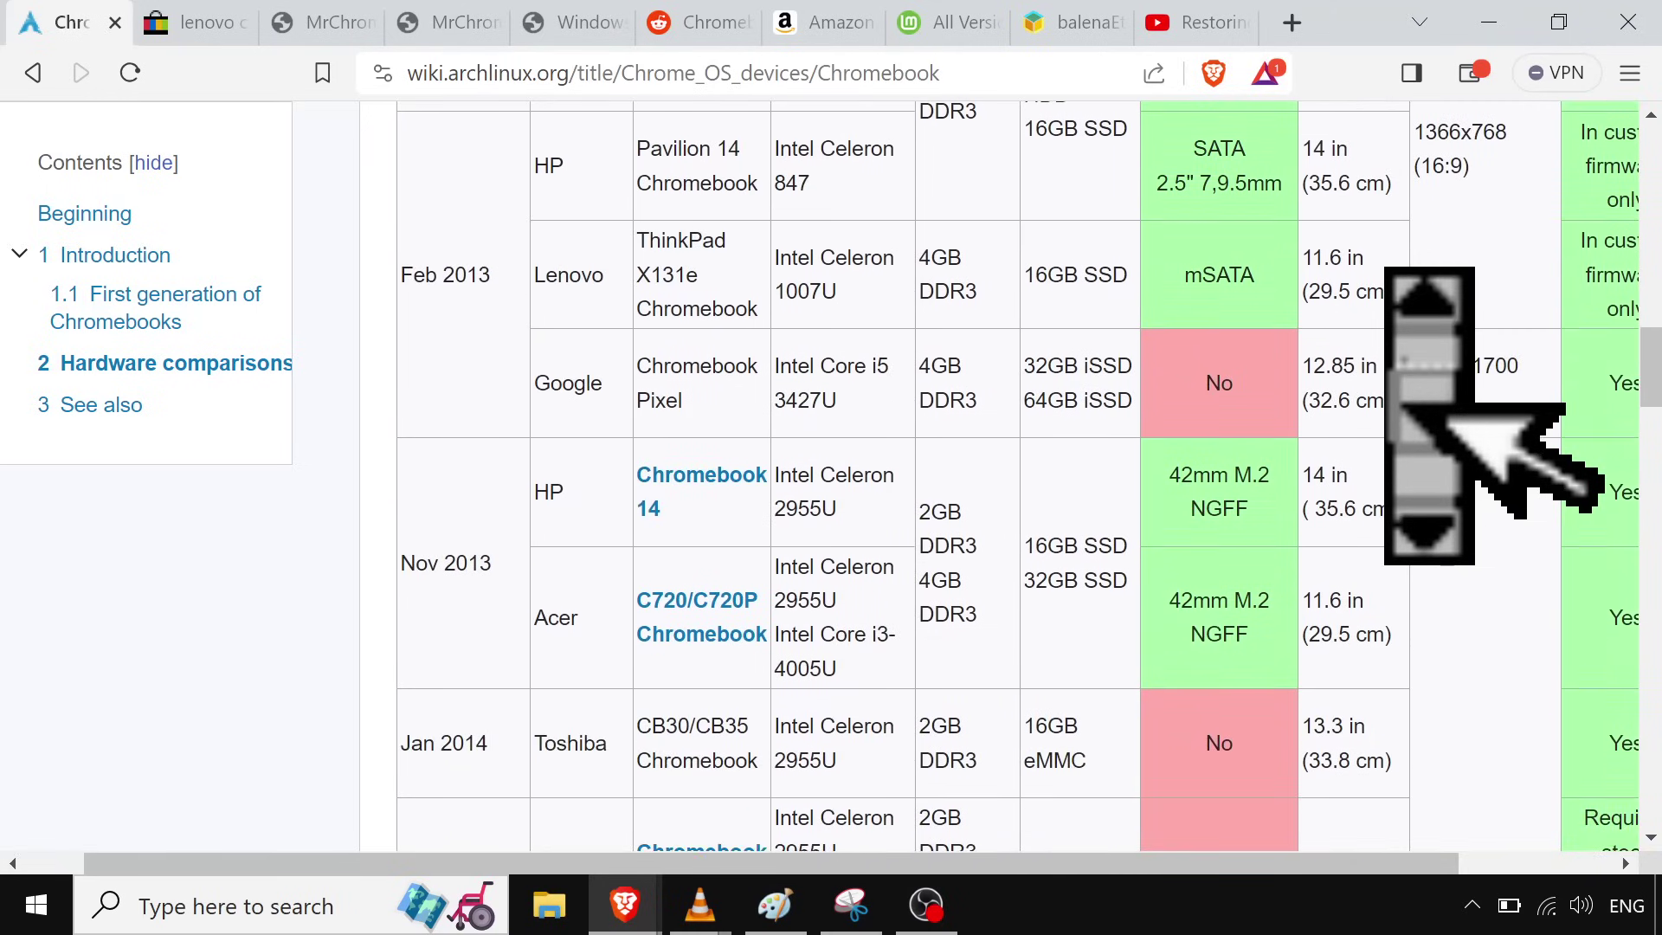
scroll(1454, 411, down, 1)
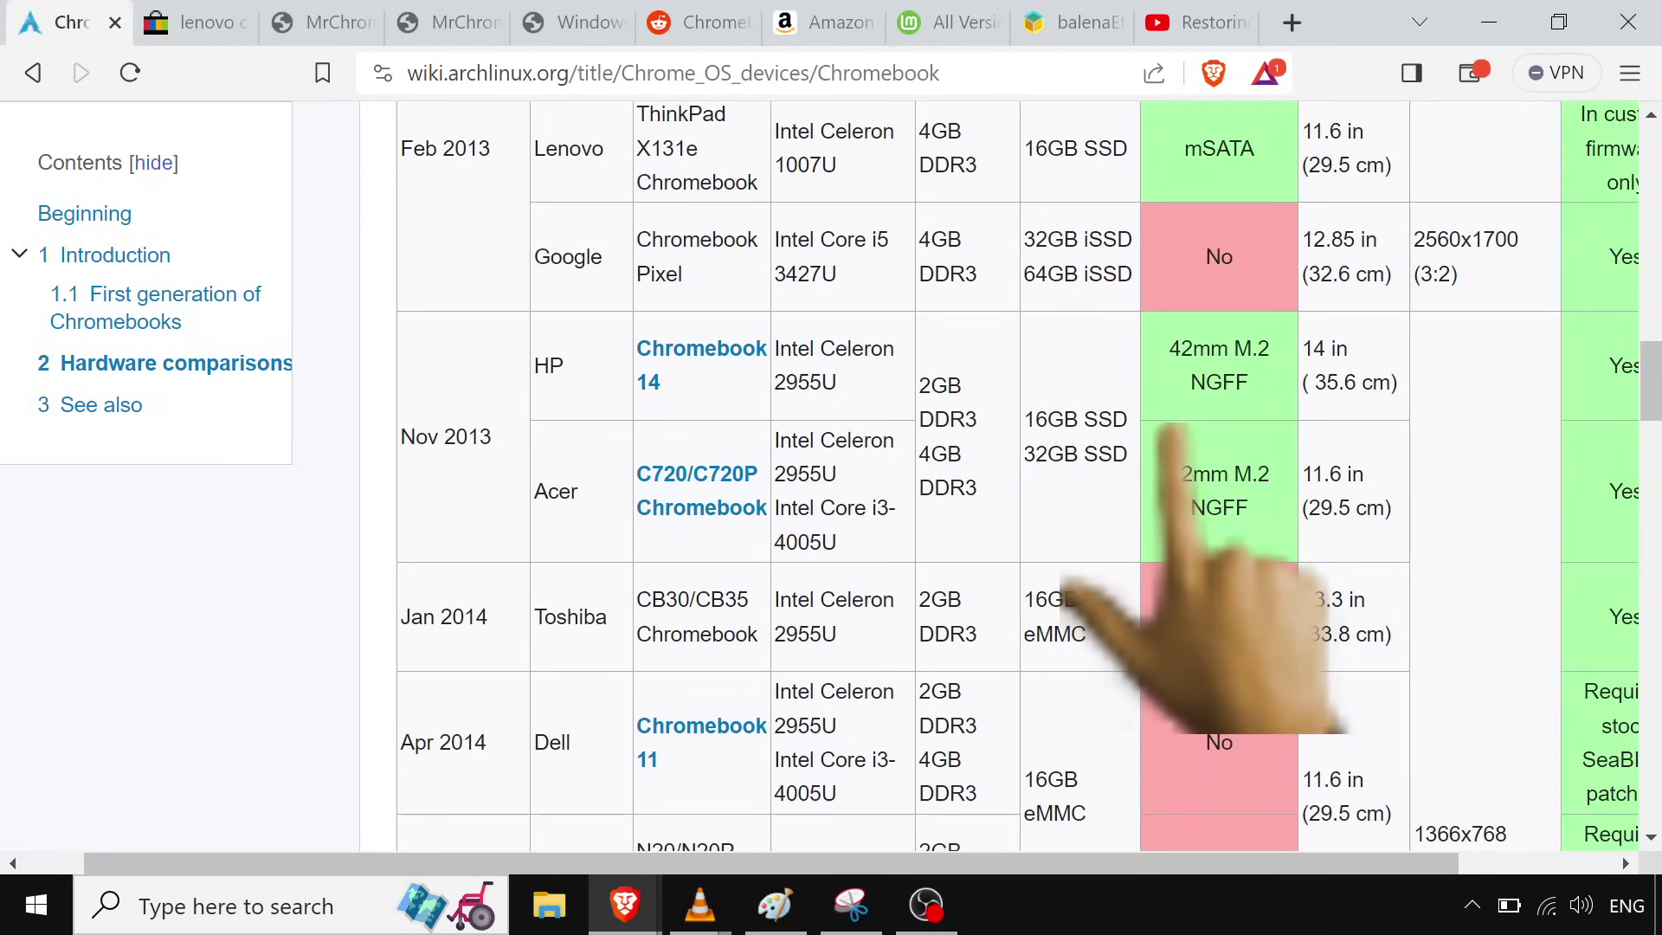
- Examine the table down to the Acer C720/C720P: Celeron 2955U, 42mm M.2 SSD, 11.6 in
scroll(1212, 571, down, 15)
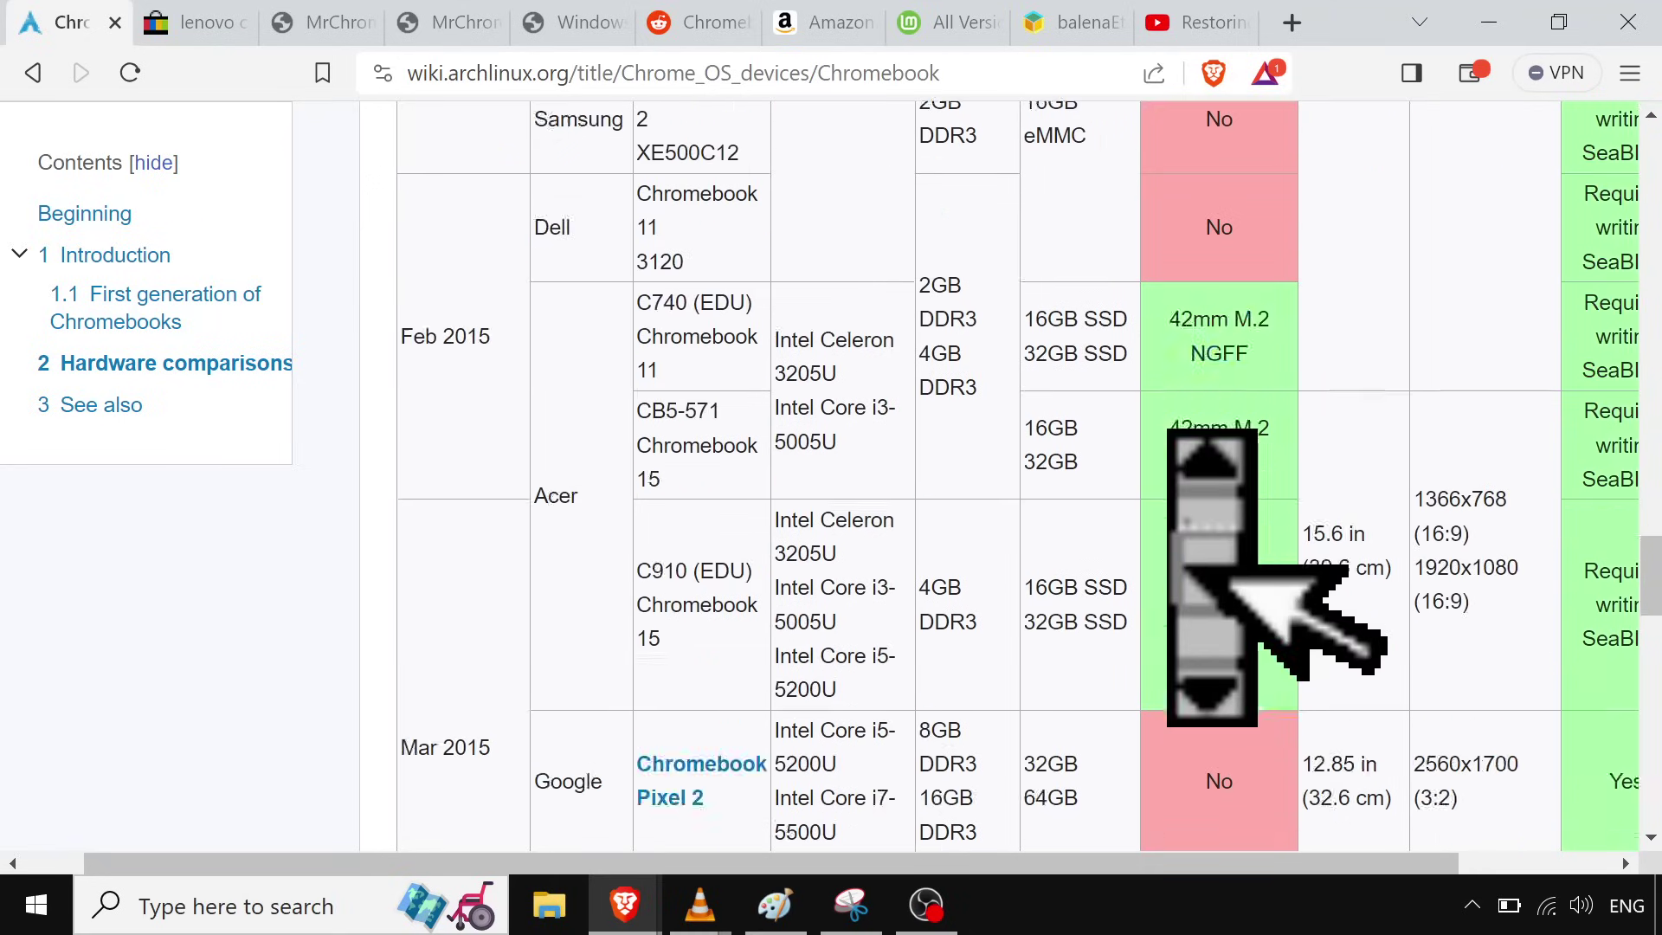
scroll(1211, 571, down, 9)
scroll(1212, 571, up, 11)
scroll(1212, 571, up, 5)
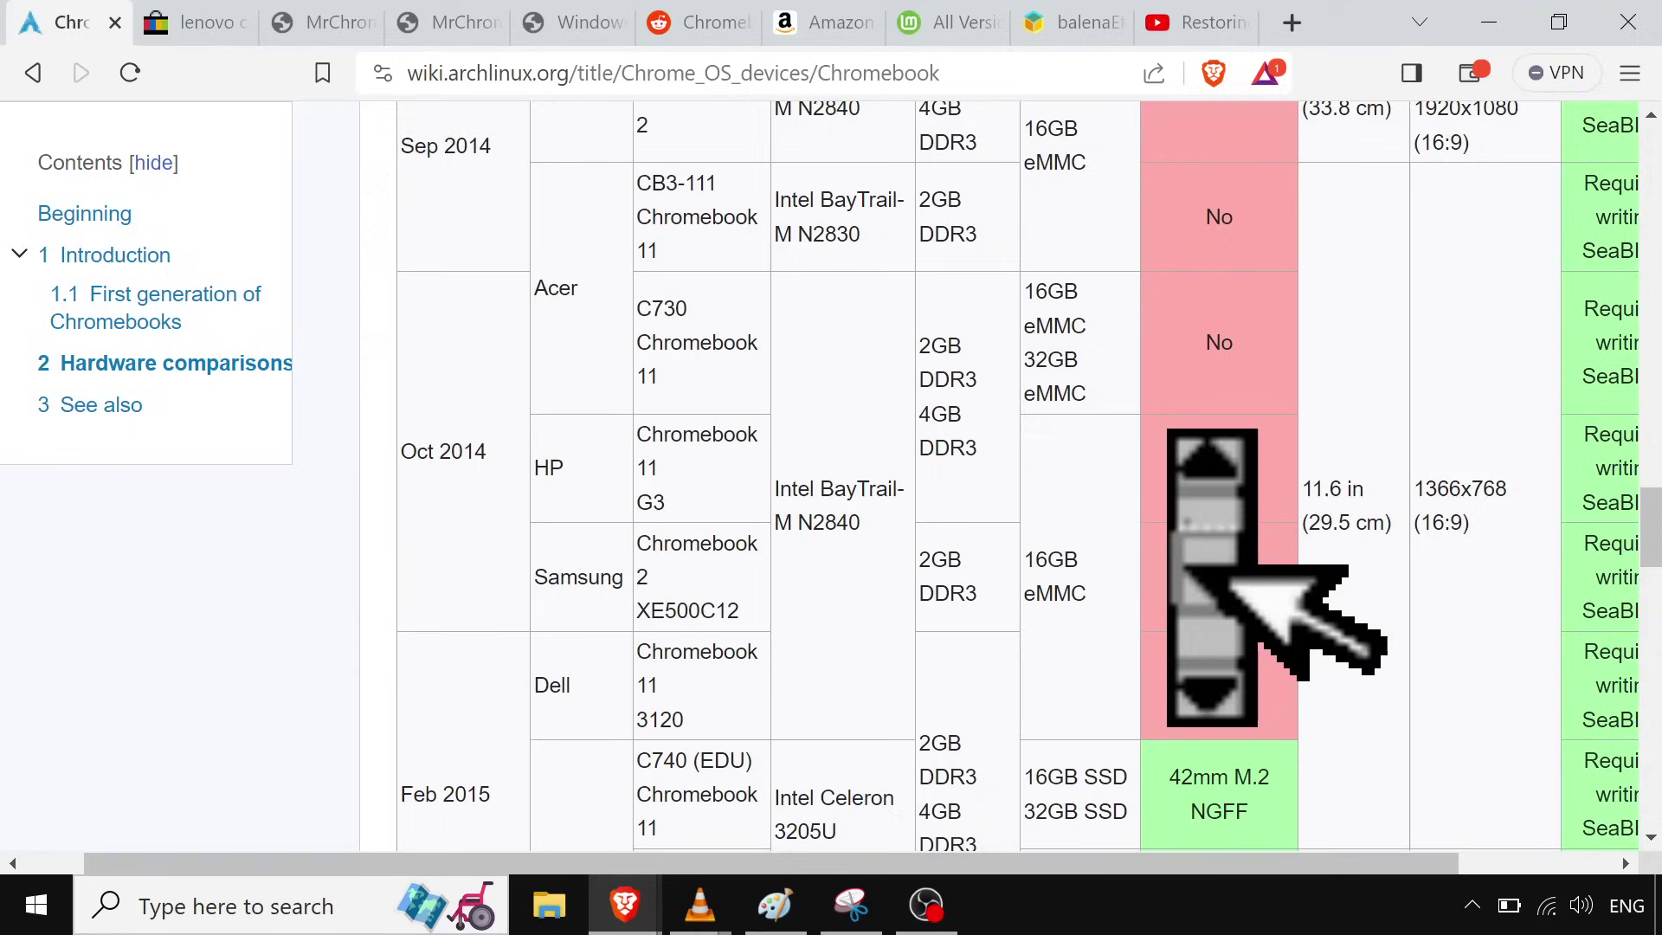
scroll(1211, 571, down, 5)
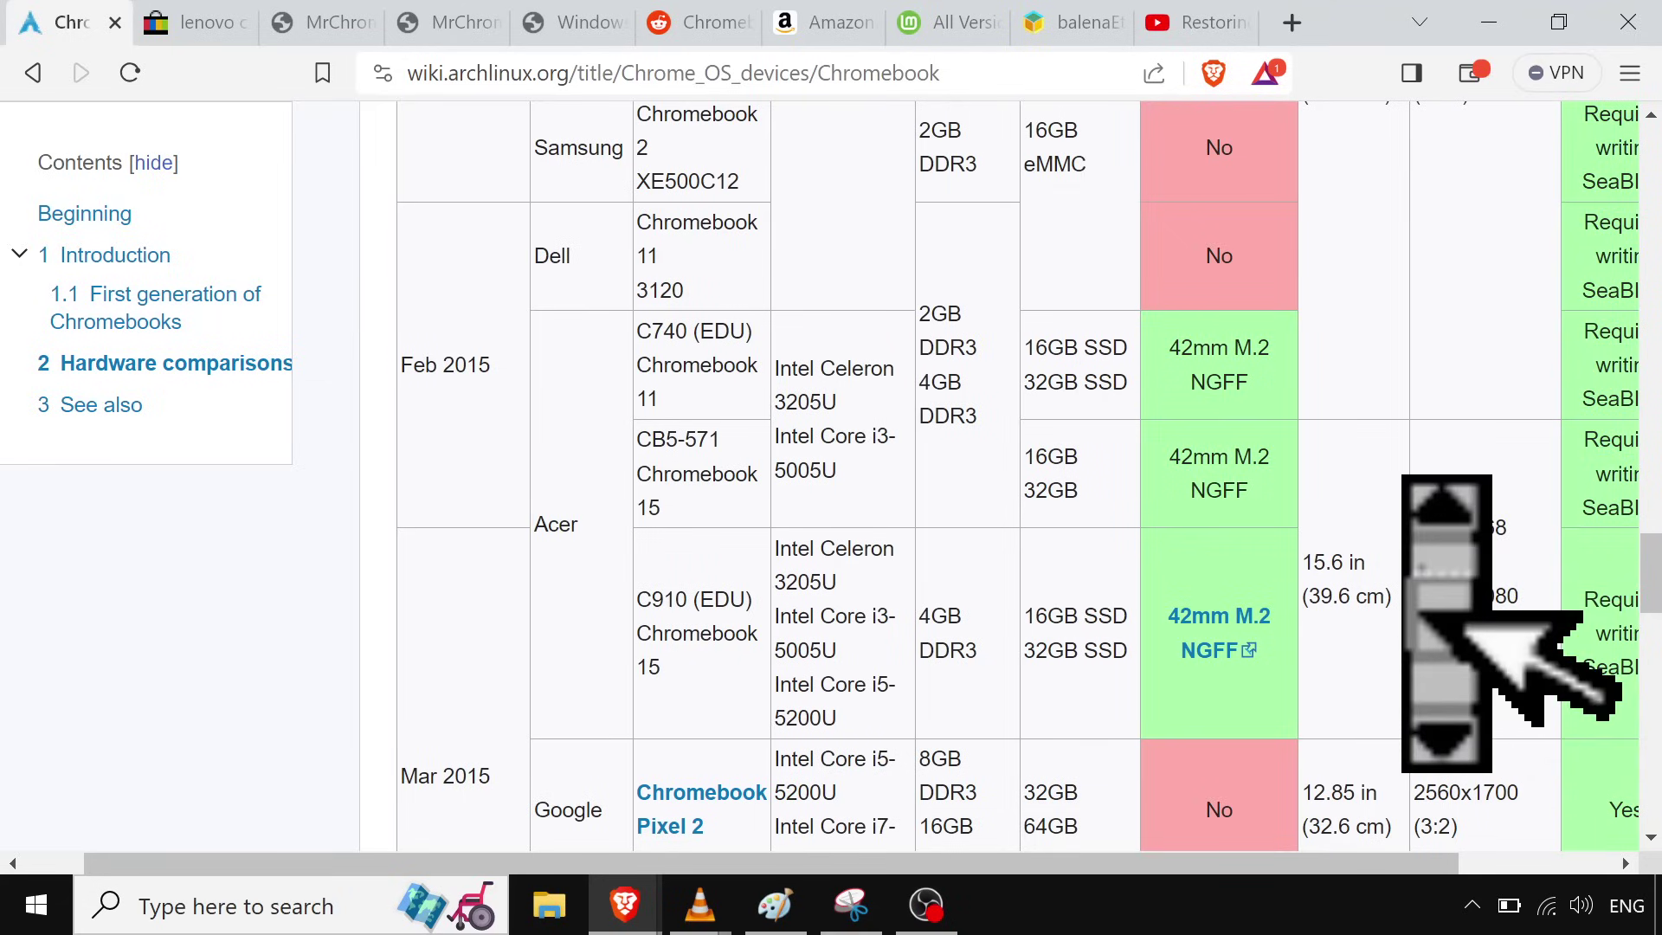
scroll(1017, 476, up, 9)
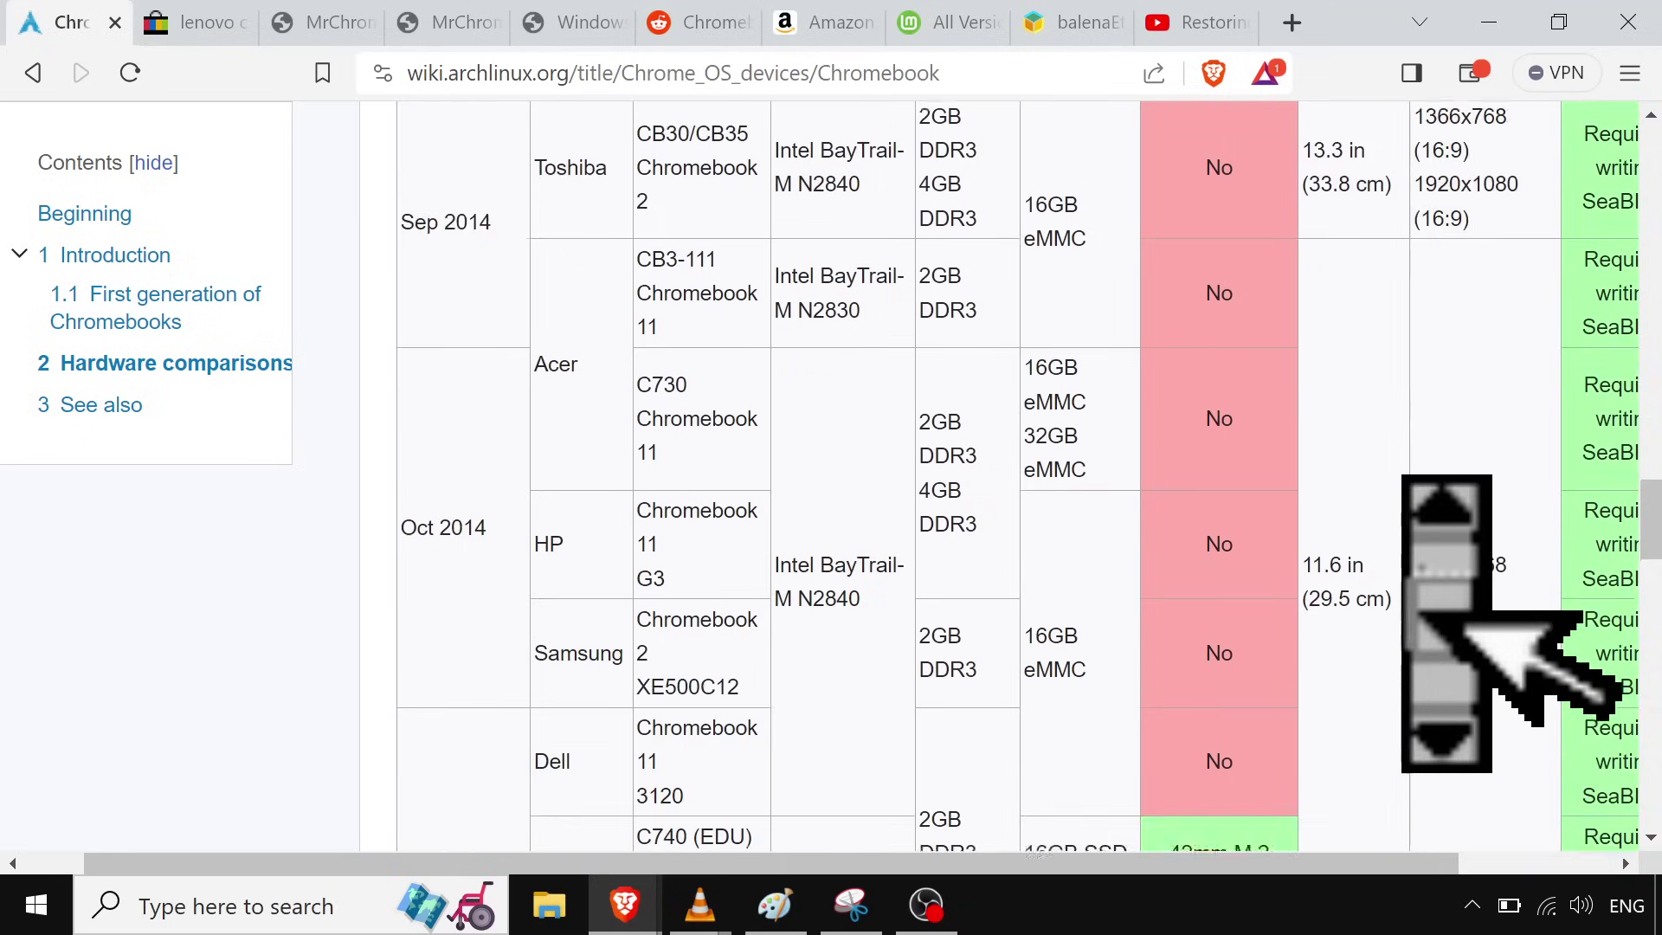
scroll(1017, 476, up, 10)
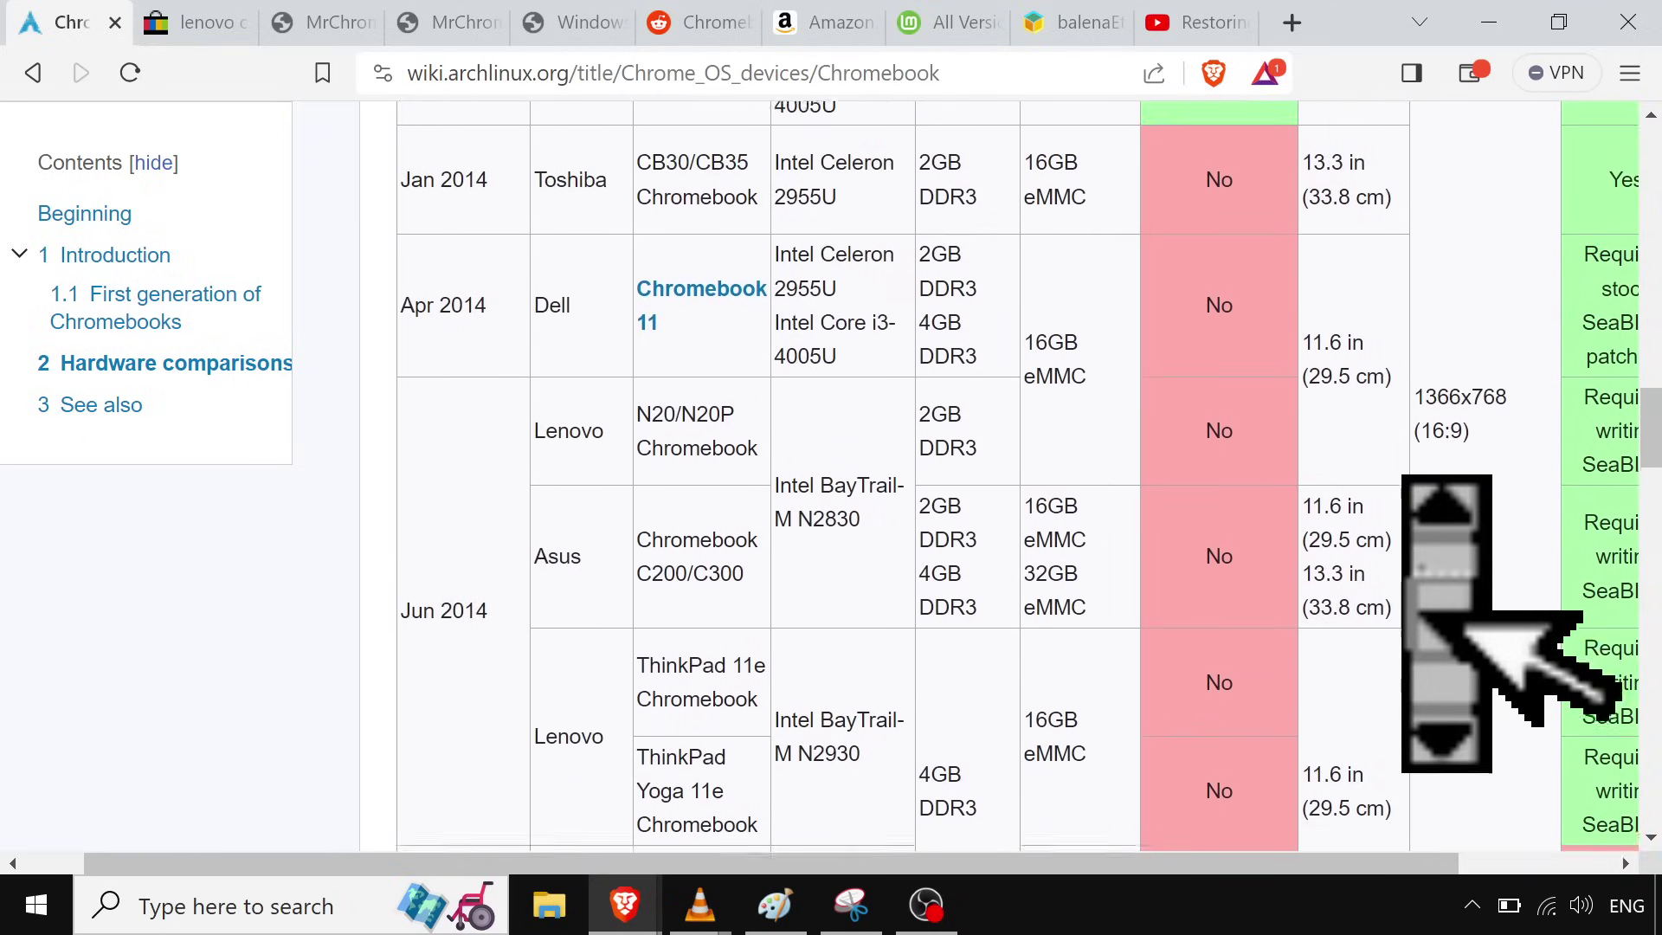
scroll(1017, 475, up, 4)
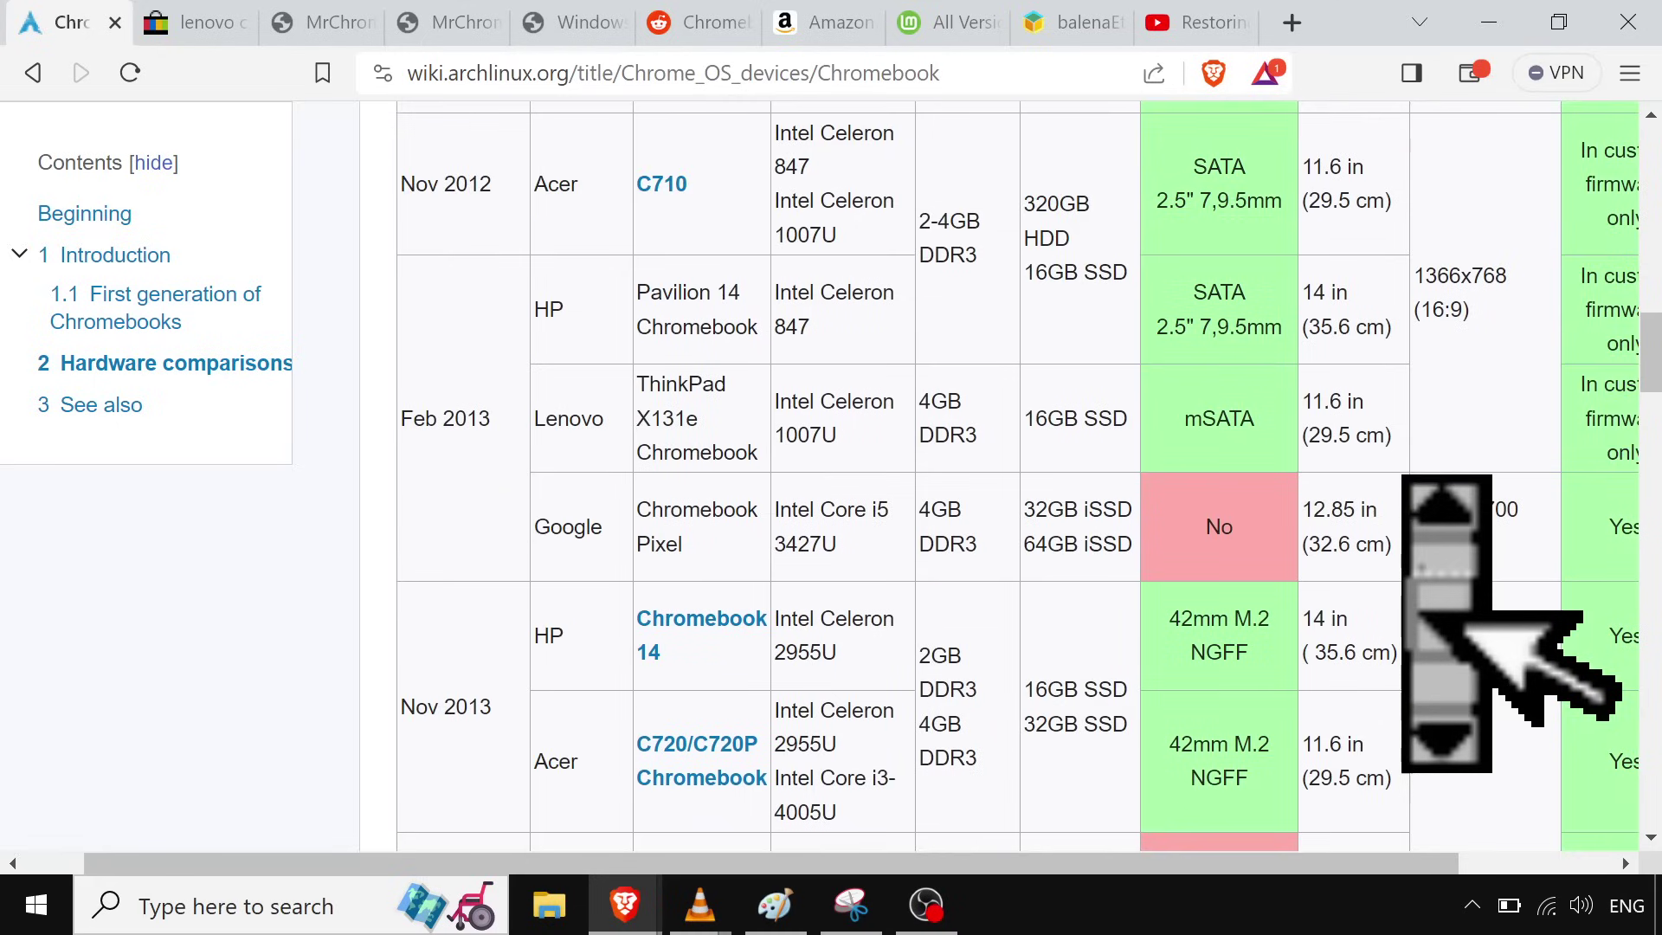
scroll(1017, 476, down, 1)
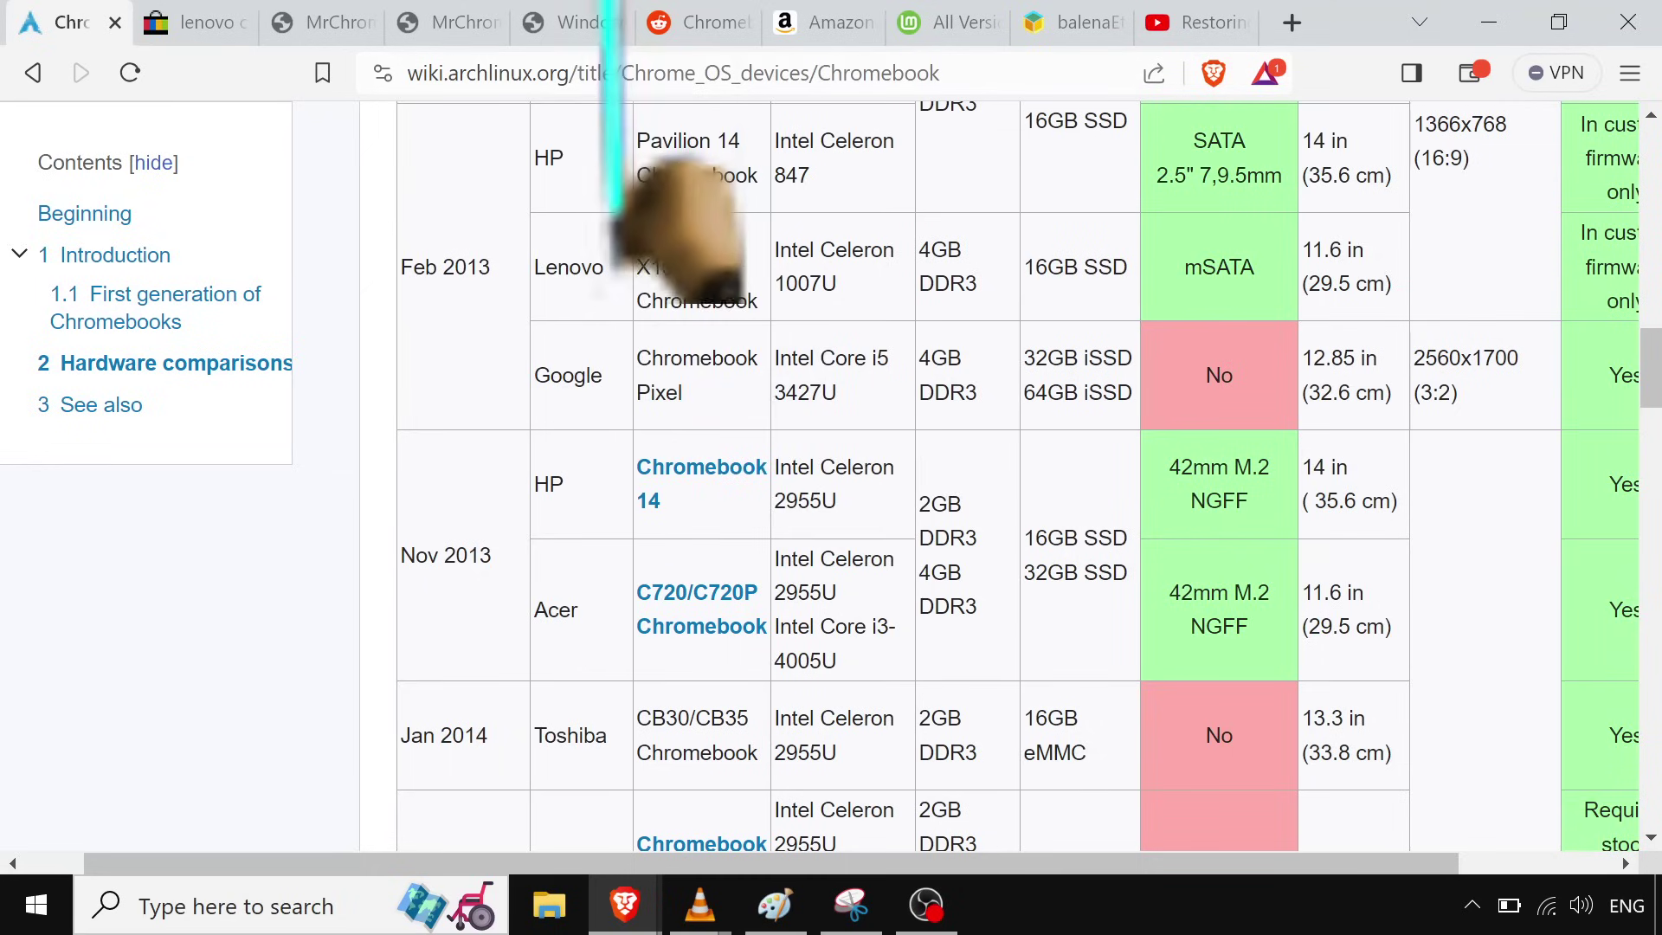
- Search the web for 'arch touh' and open the Arch wiki Touhou article
click(620, 73)
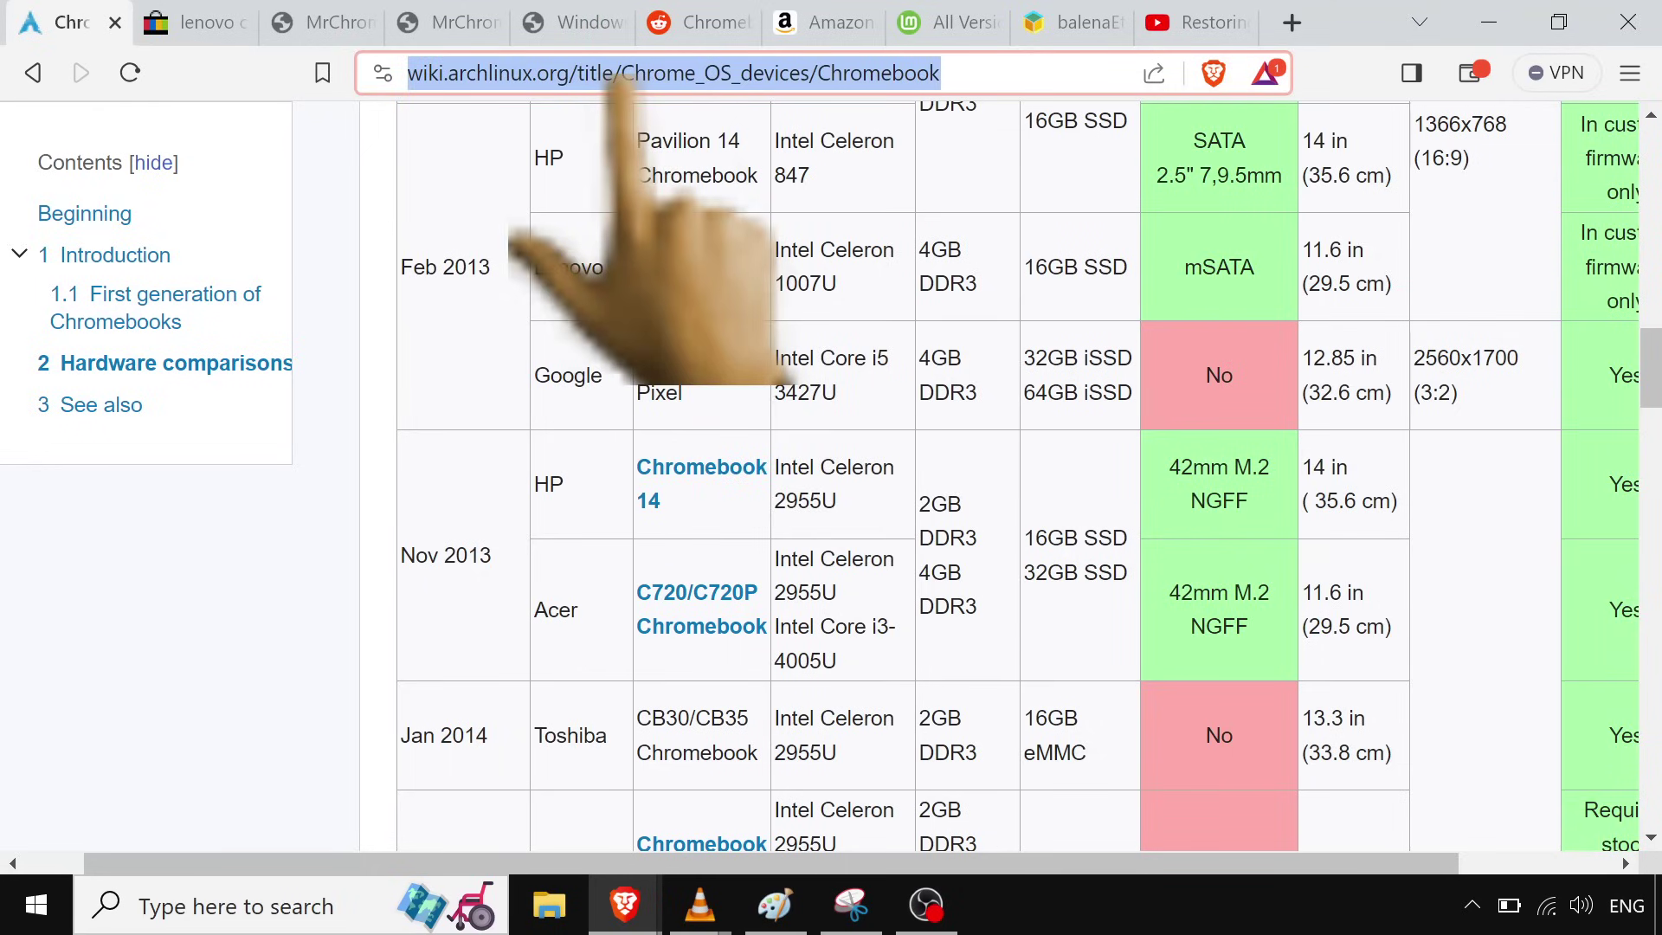
text(arch)
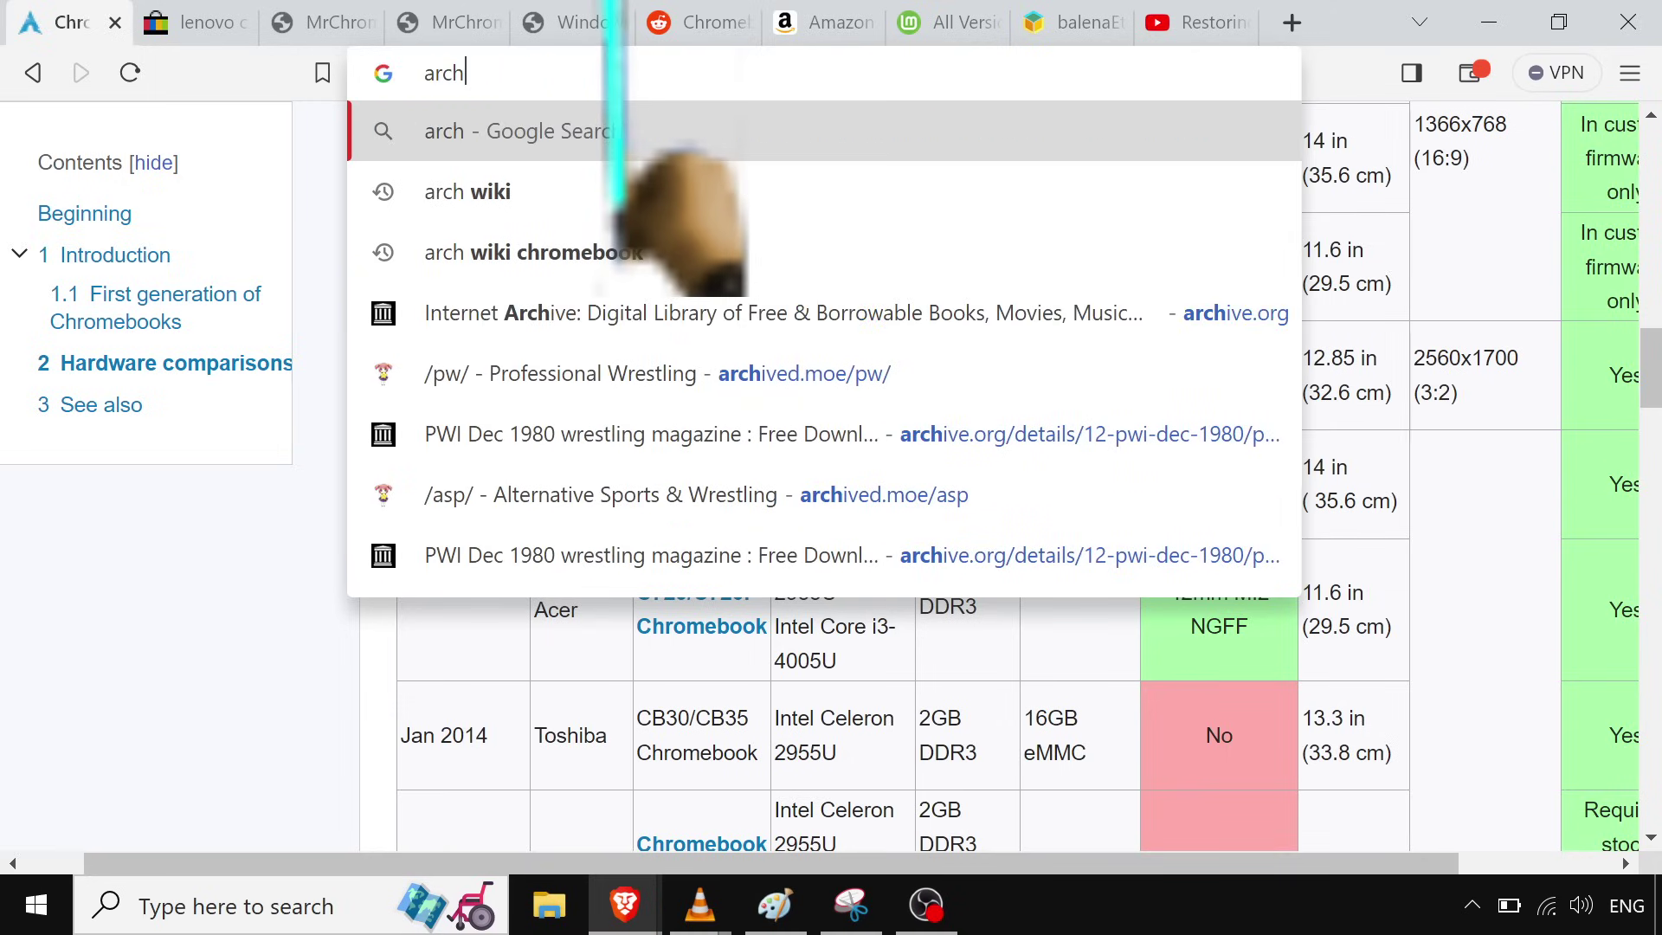
text( touhou)
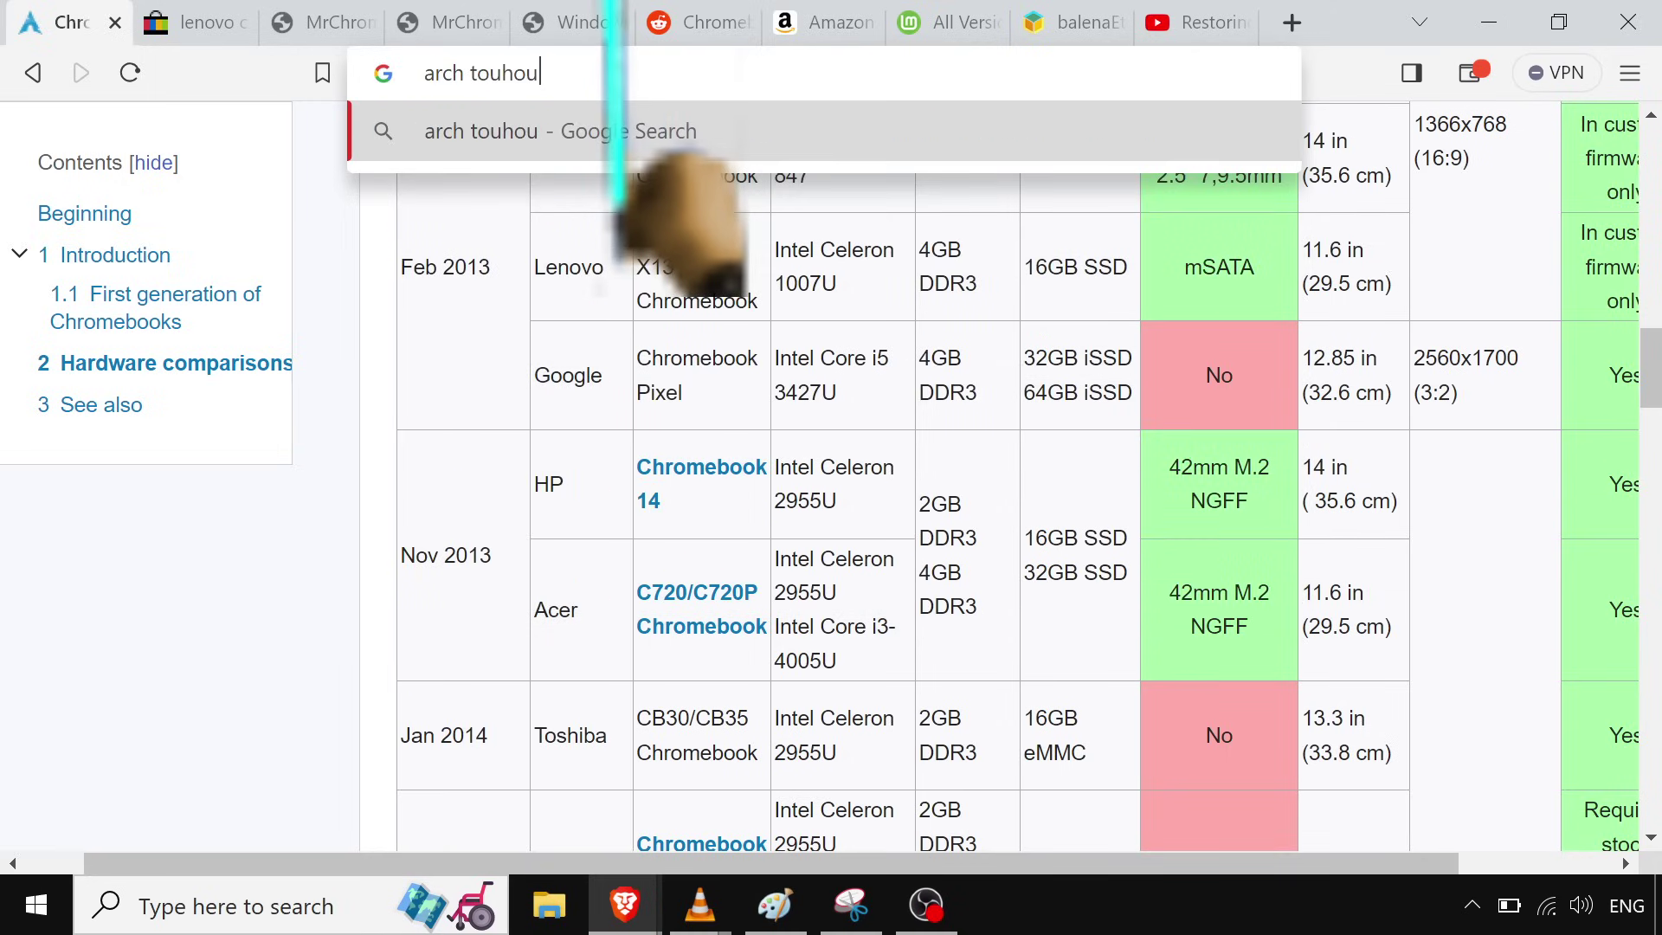
key(Return)
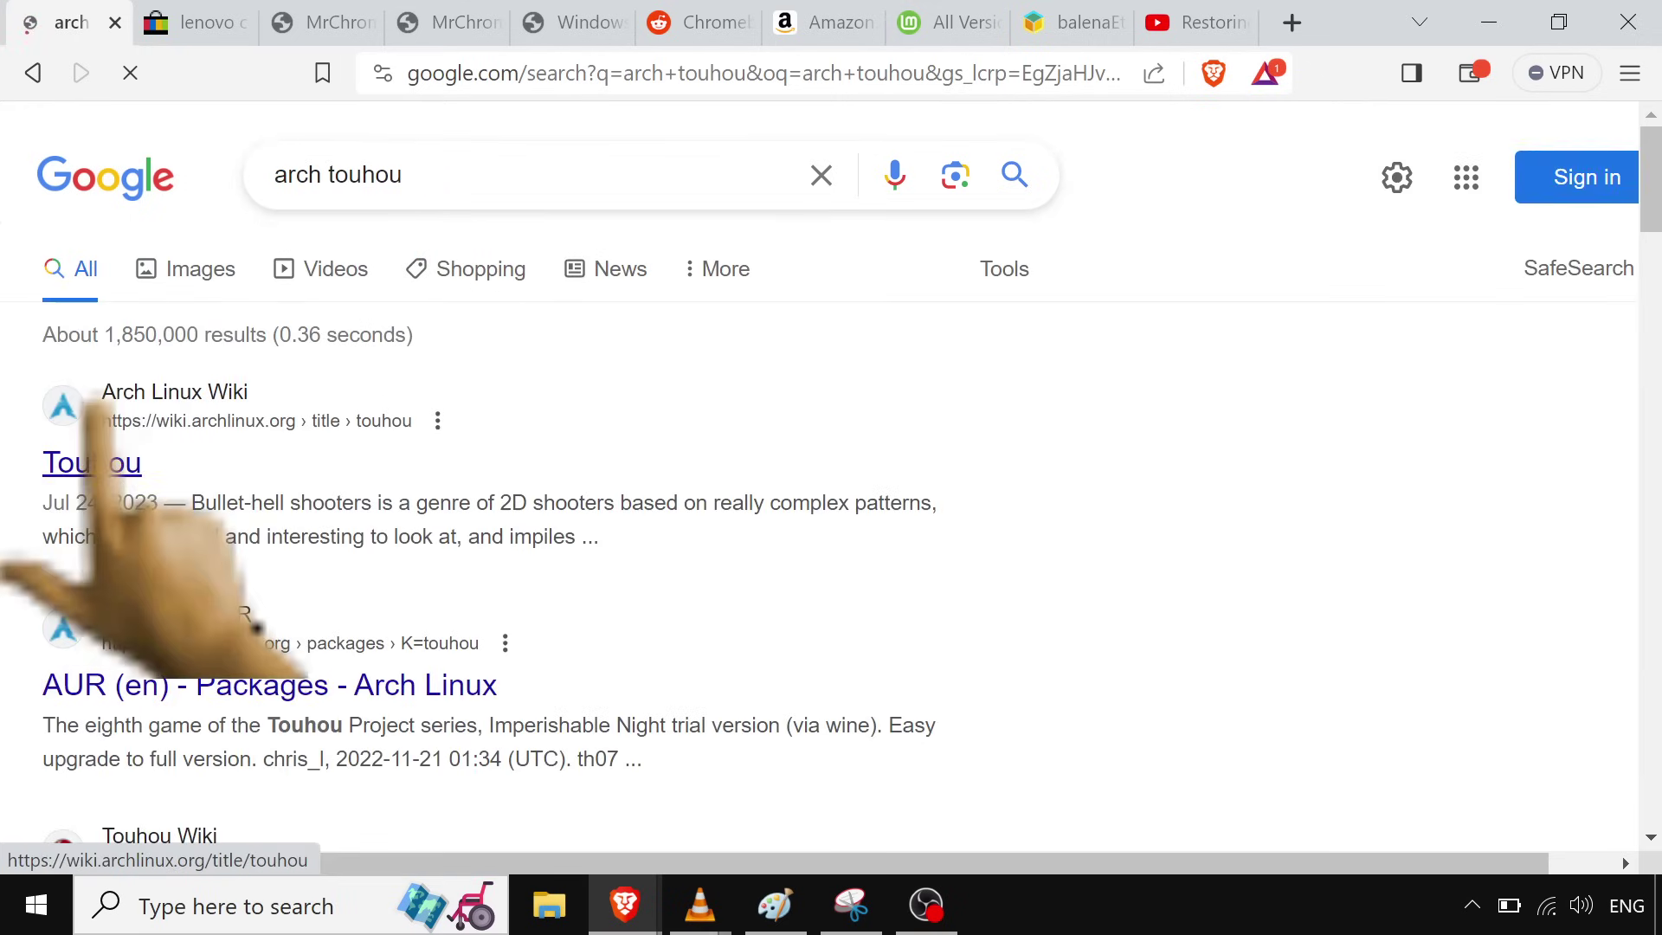
click(91, 459)
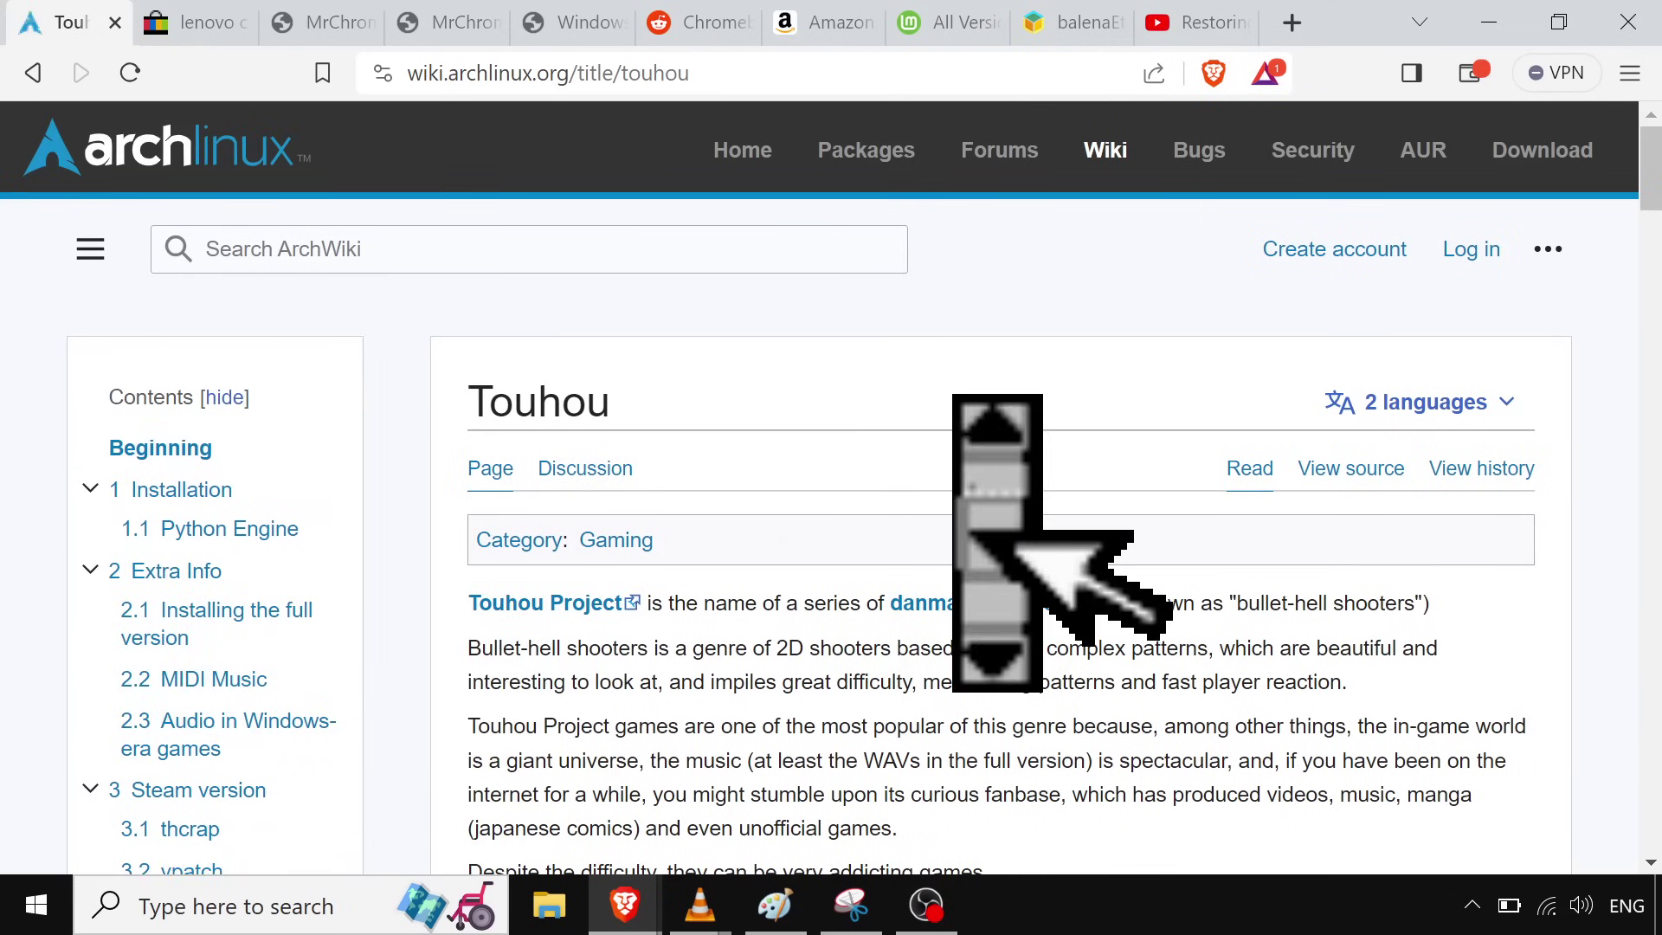
- Read down through the Touhou article
scroll(969, 532, down, 20)
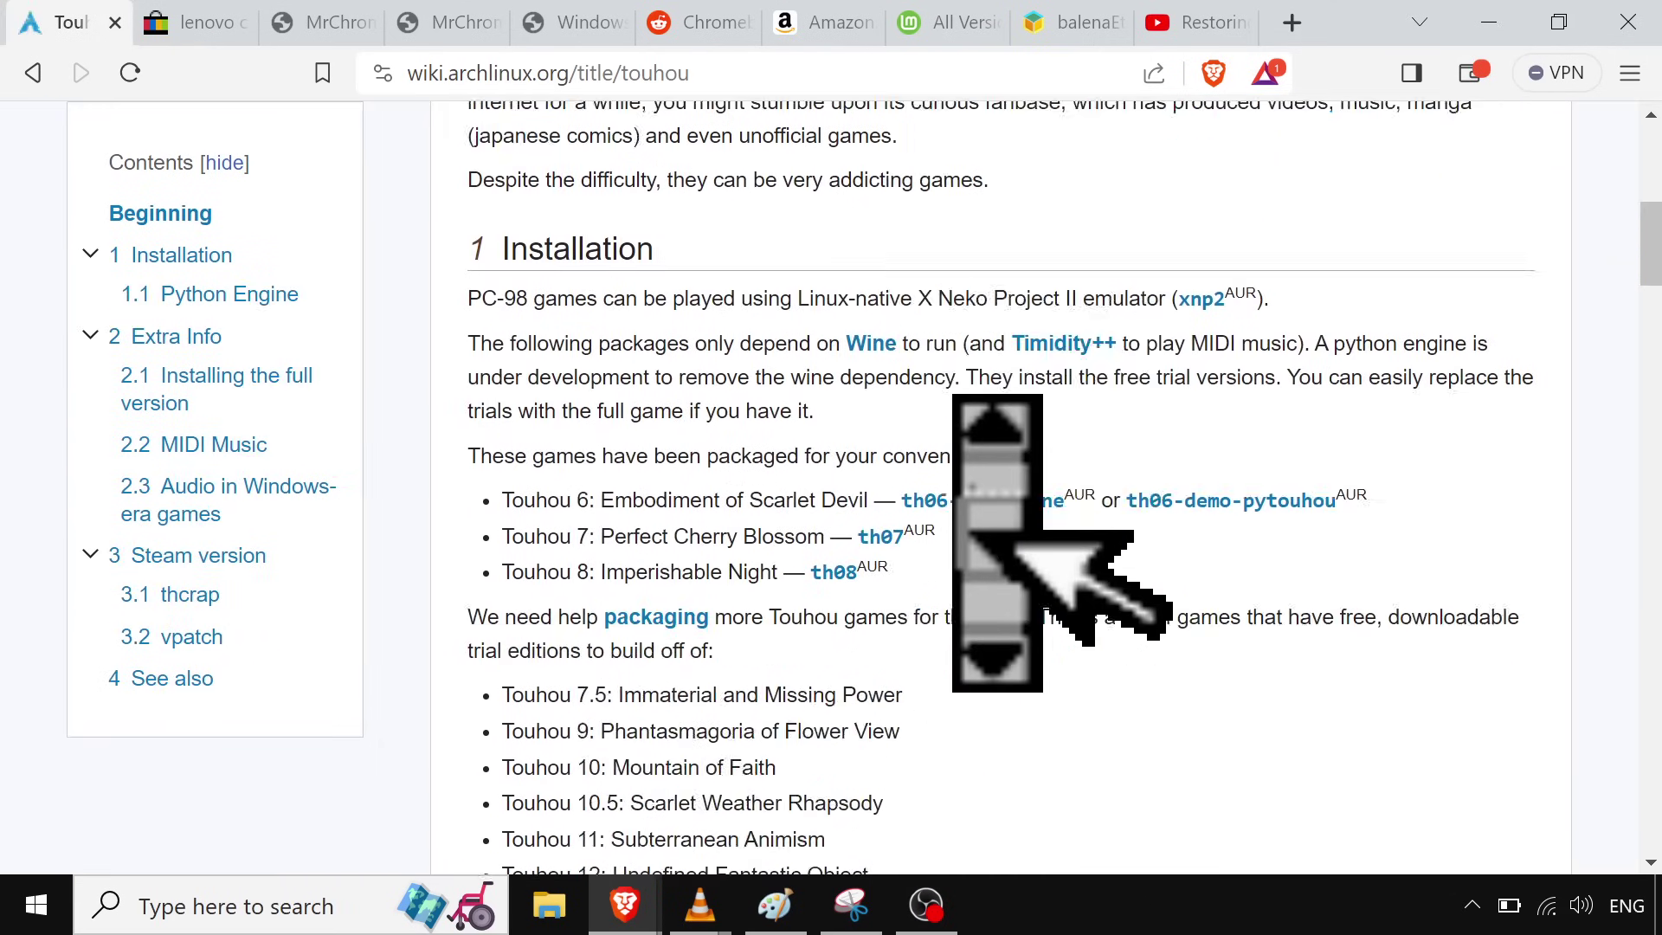
scroll(969, 533, down, 15)
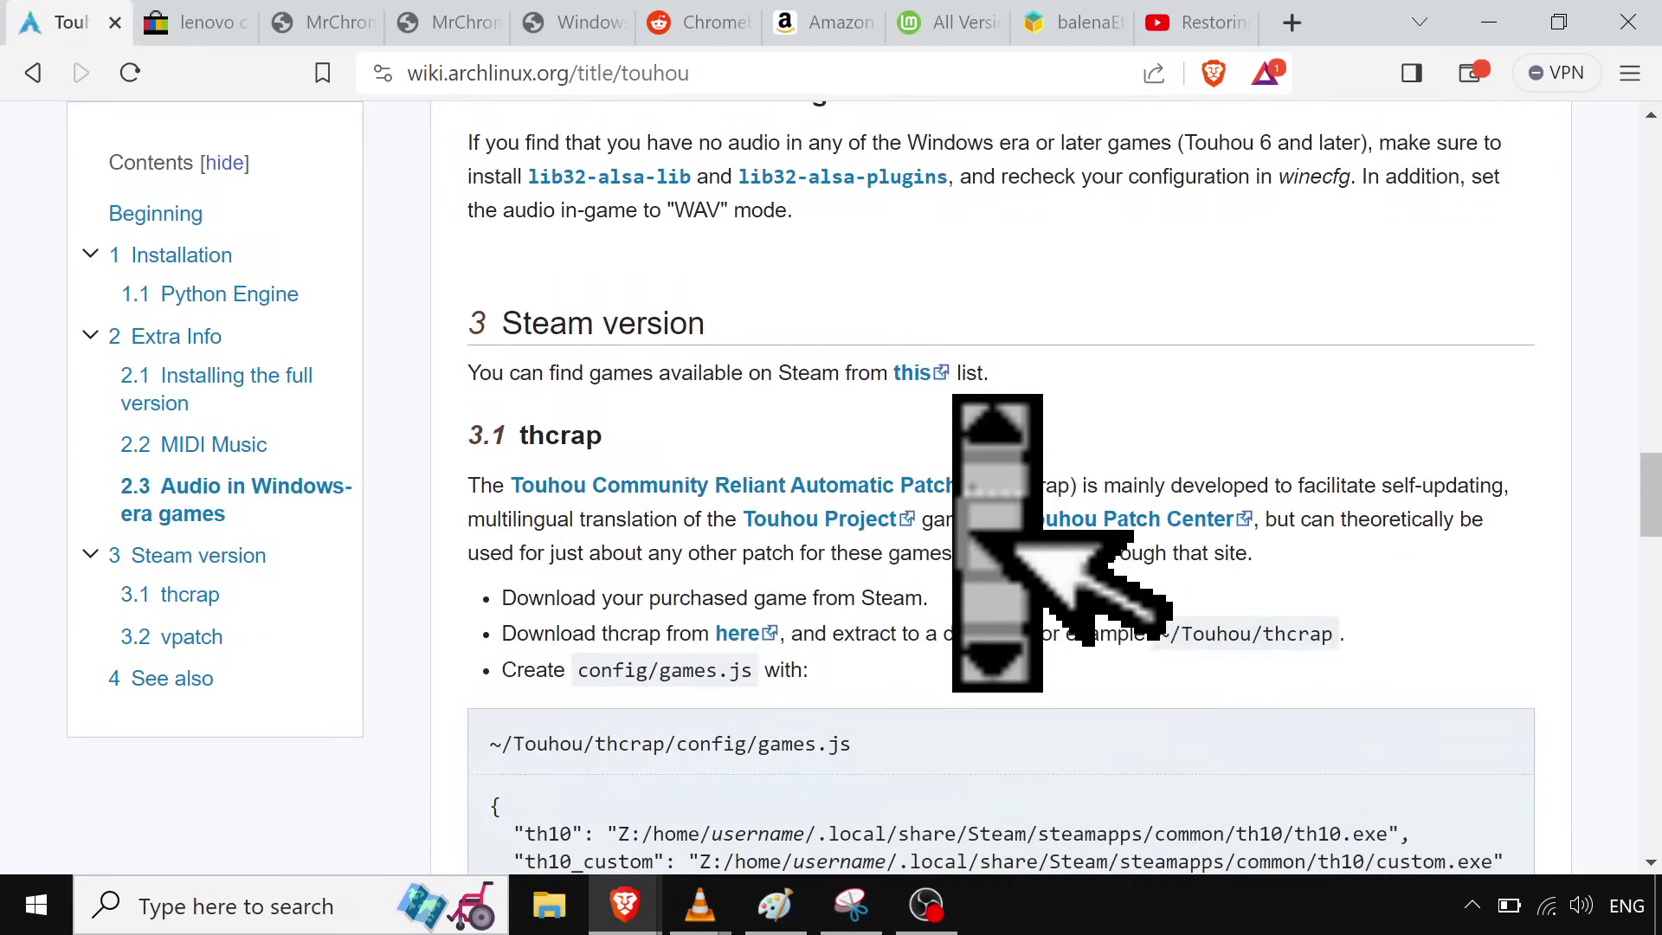
scroll(969, 532, down, 15)
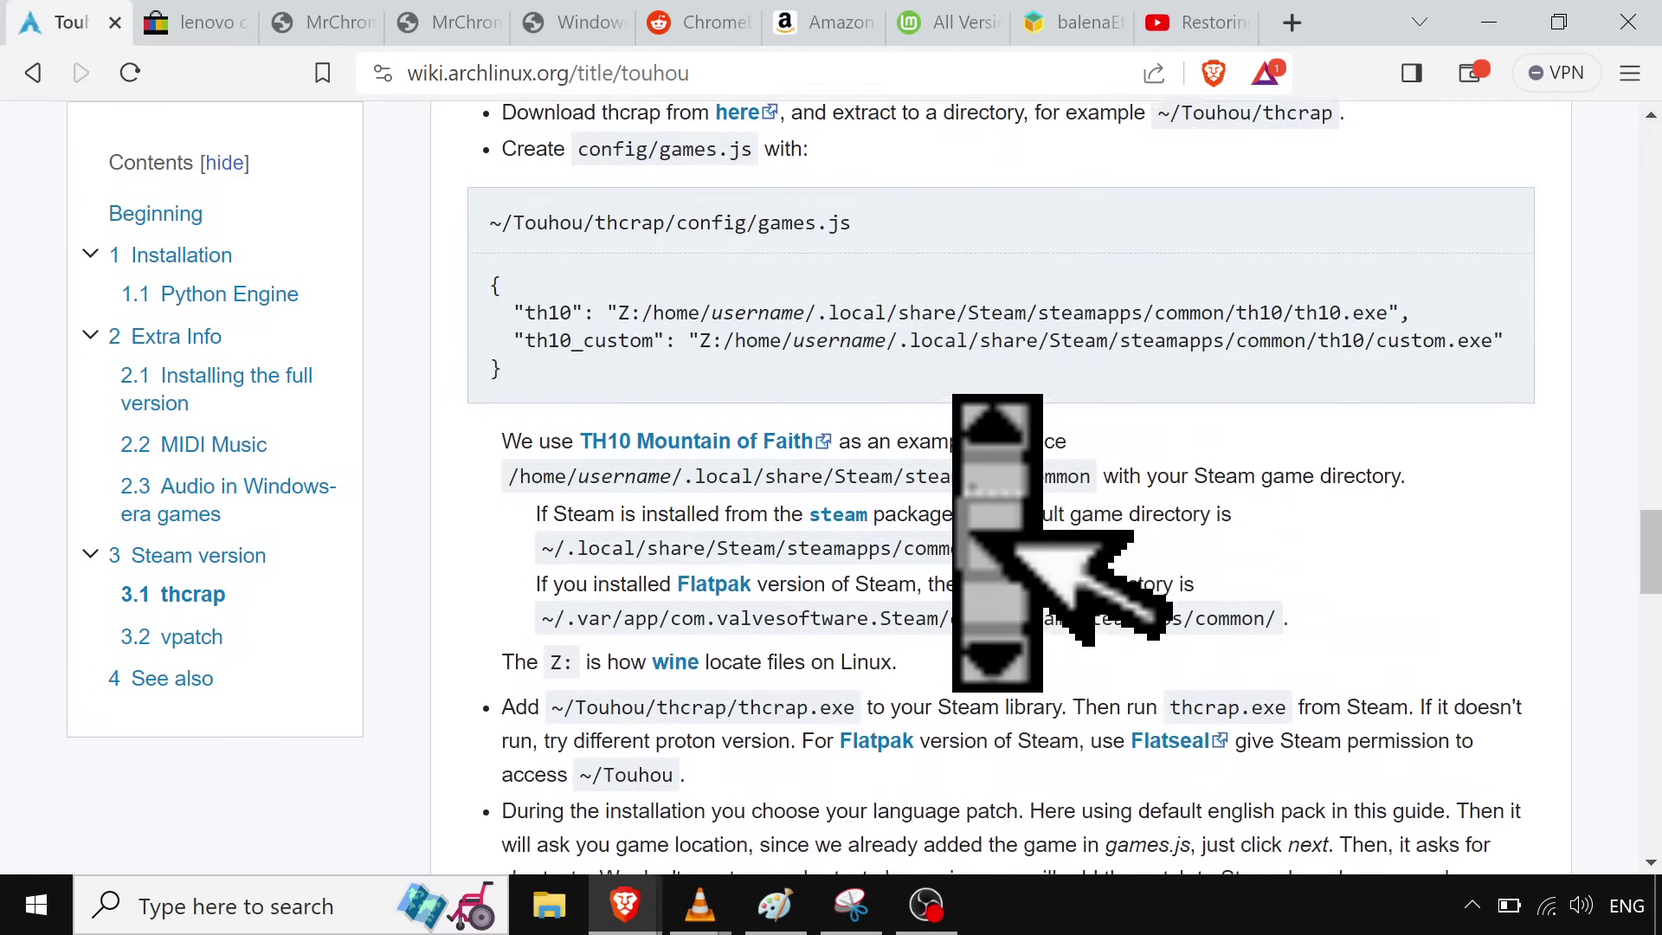
scroll(995, 532, down, 1)
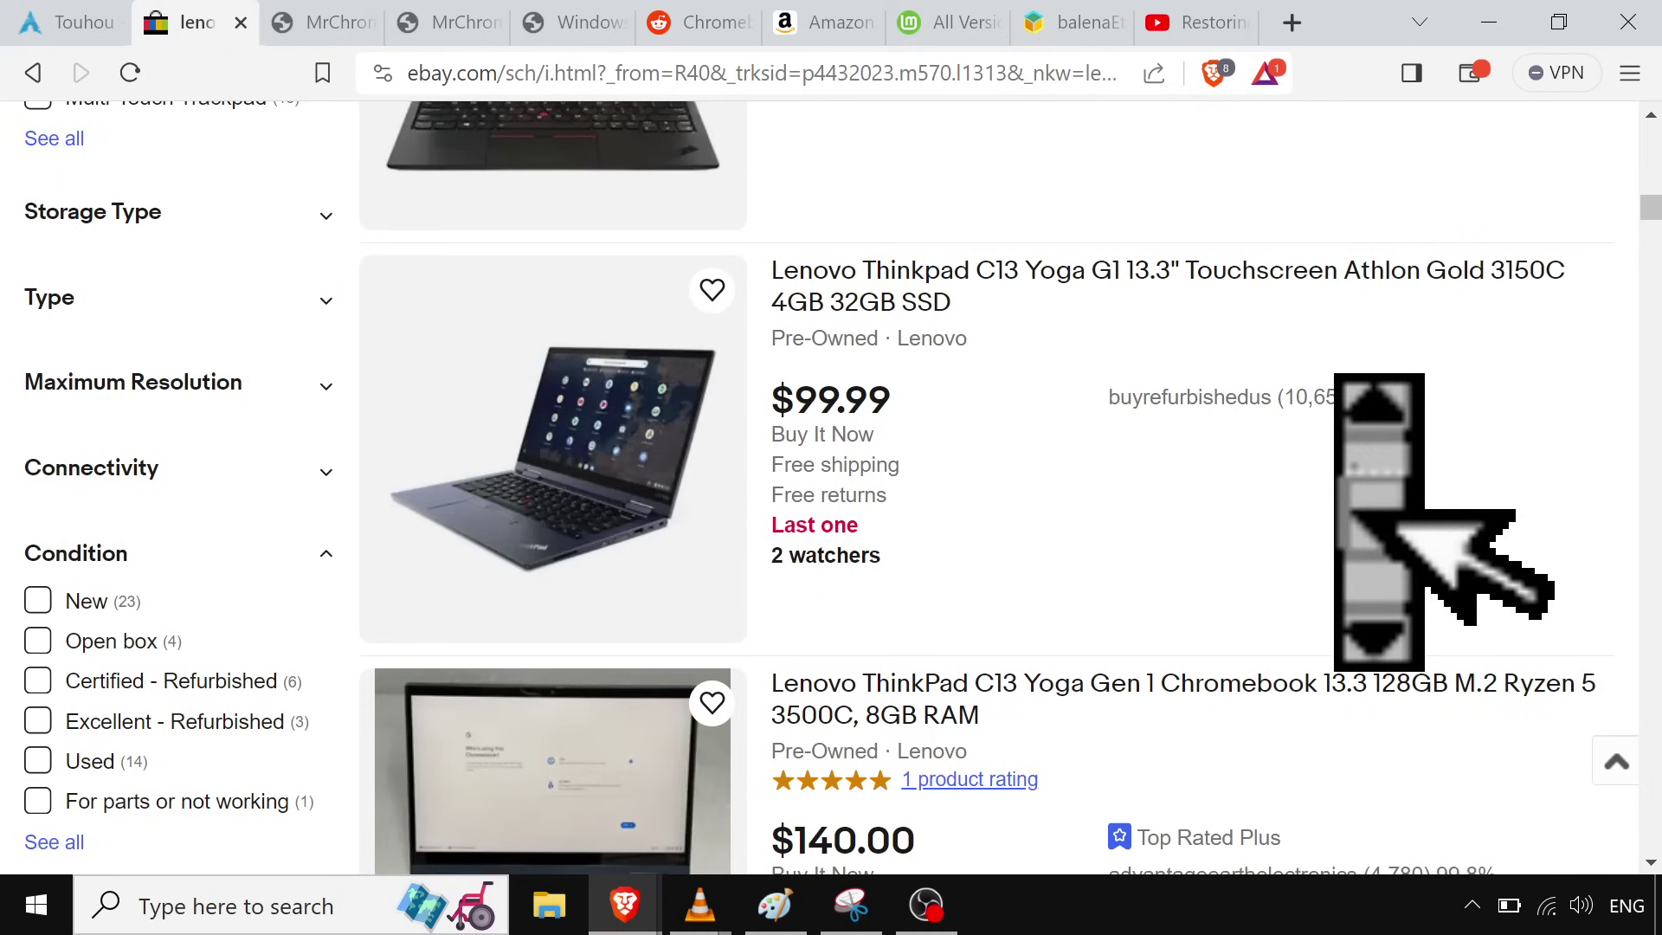
- Skim the later lenovo c13 listings, then bring up the MrChromebox.tech supported devices table
click(1371, 515)
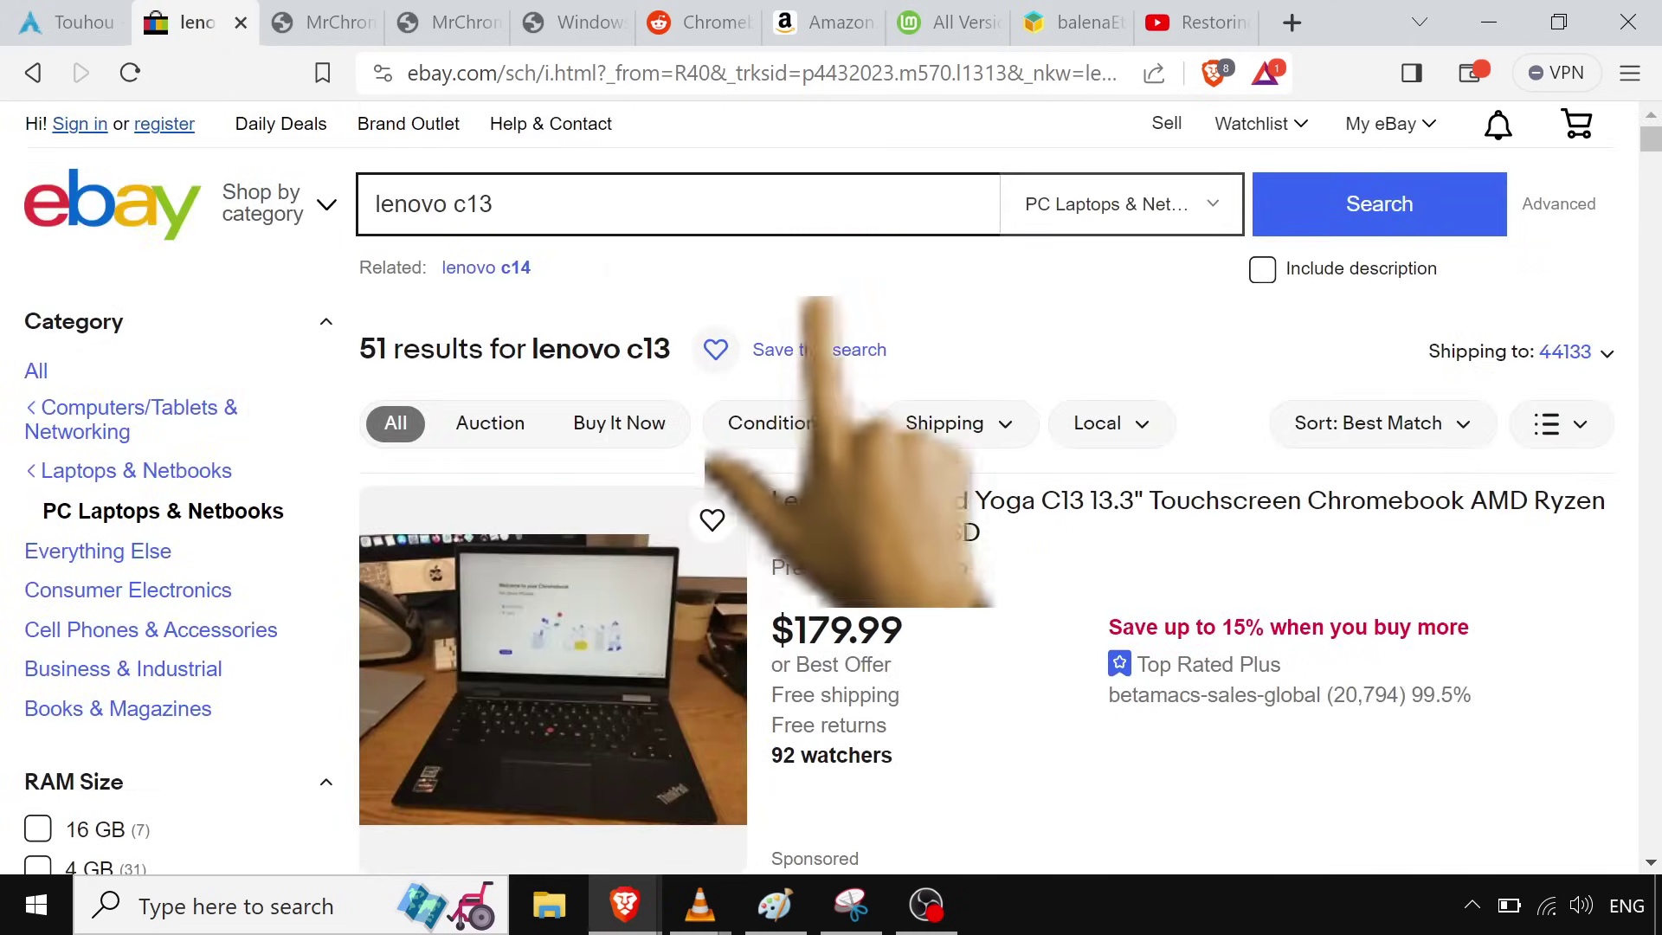
middle_click(857, 454)
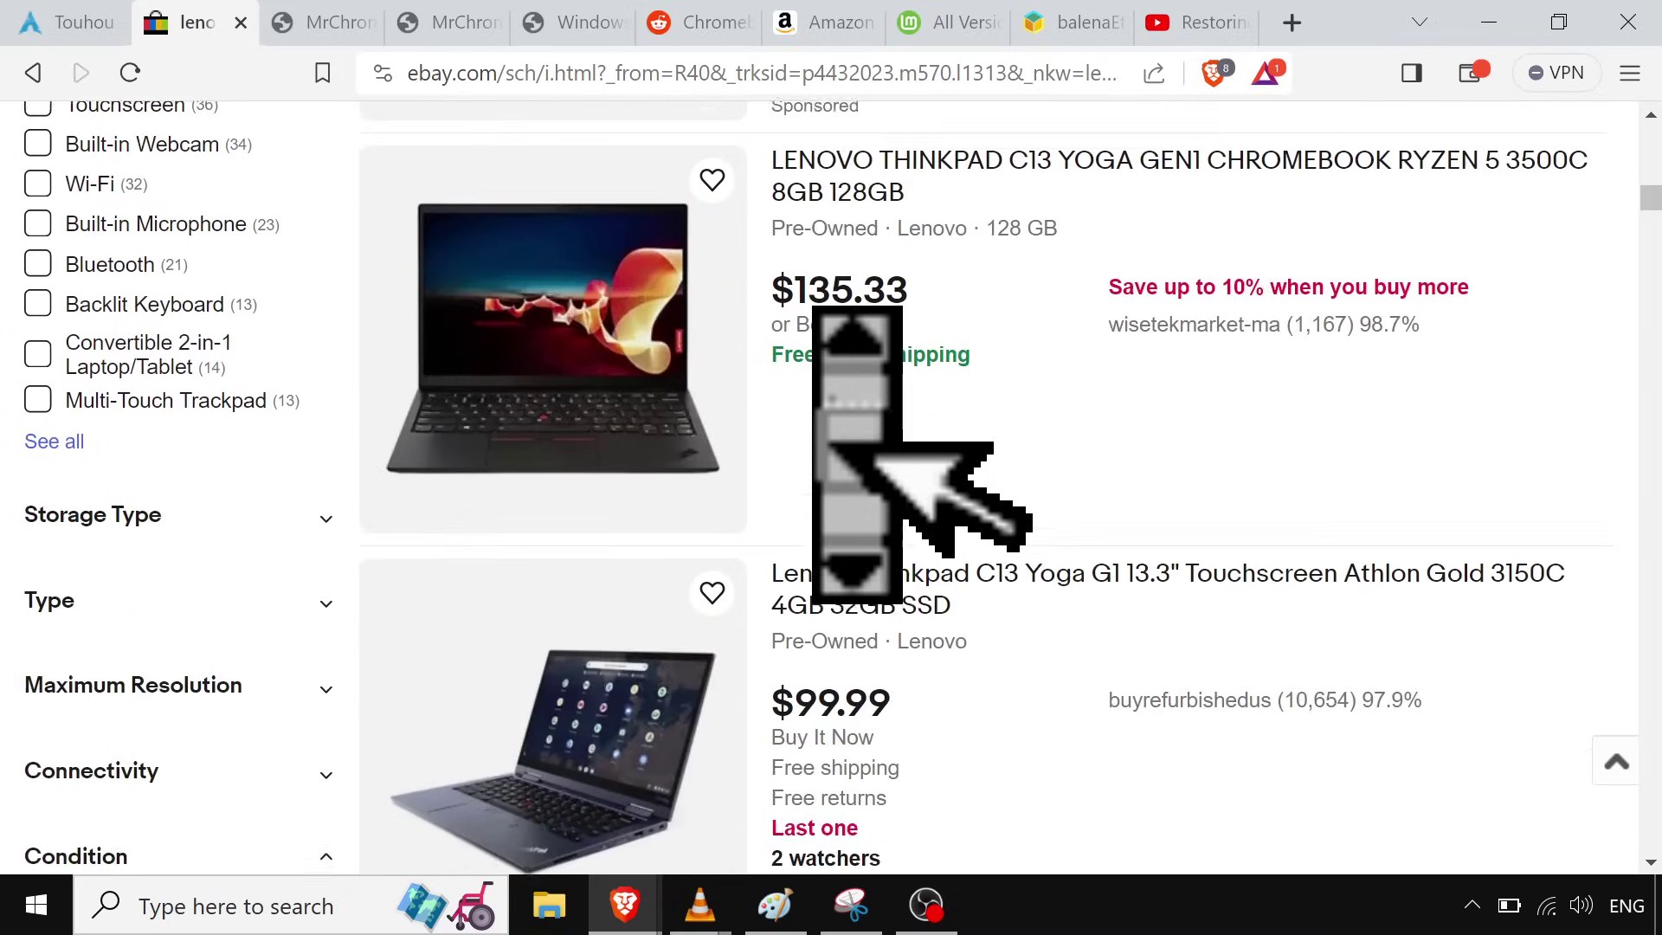
click(458, 199)
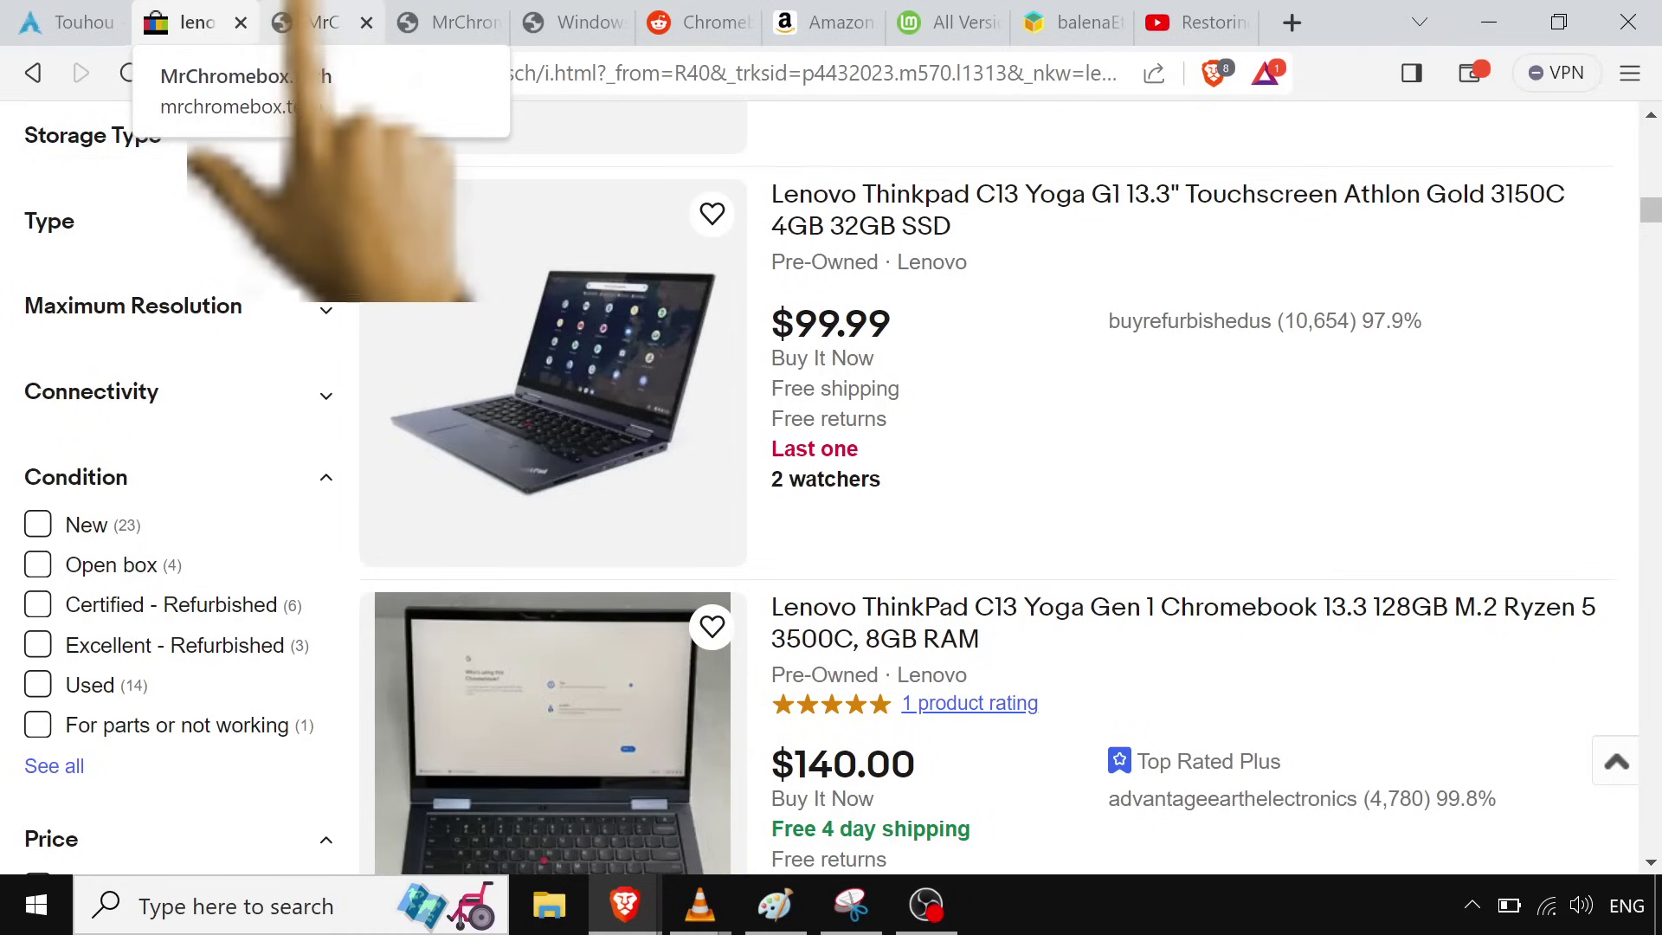
click(316, 22)
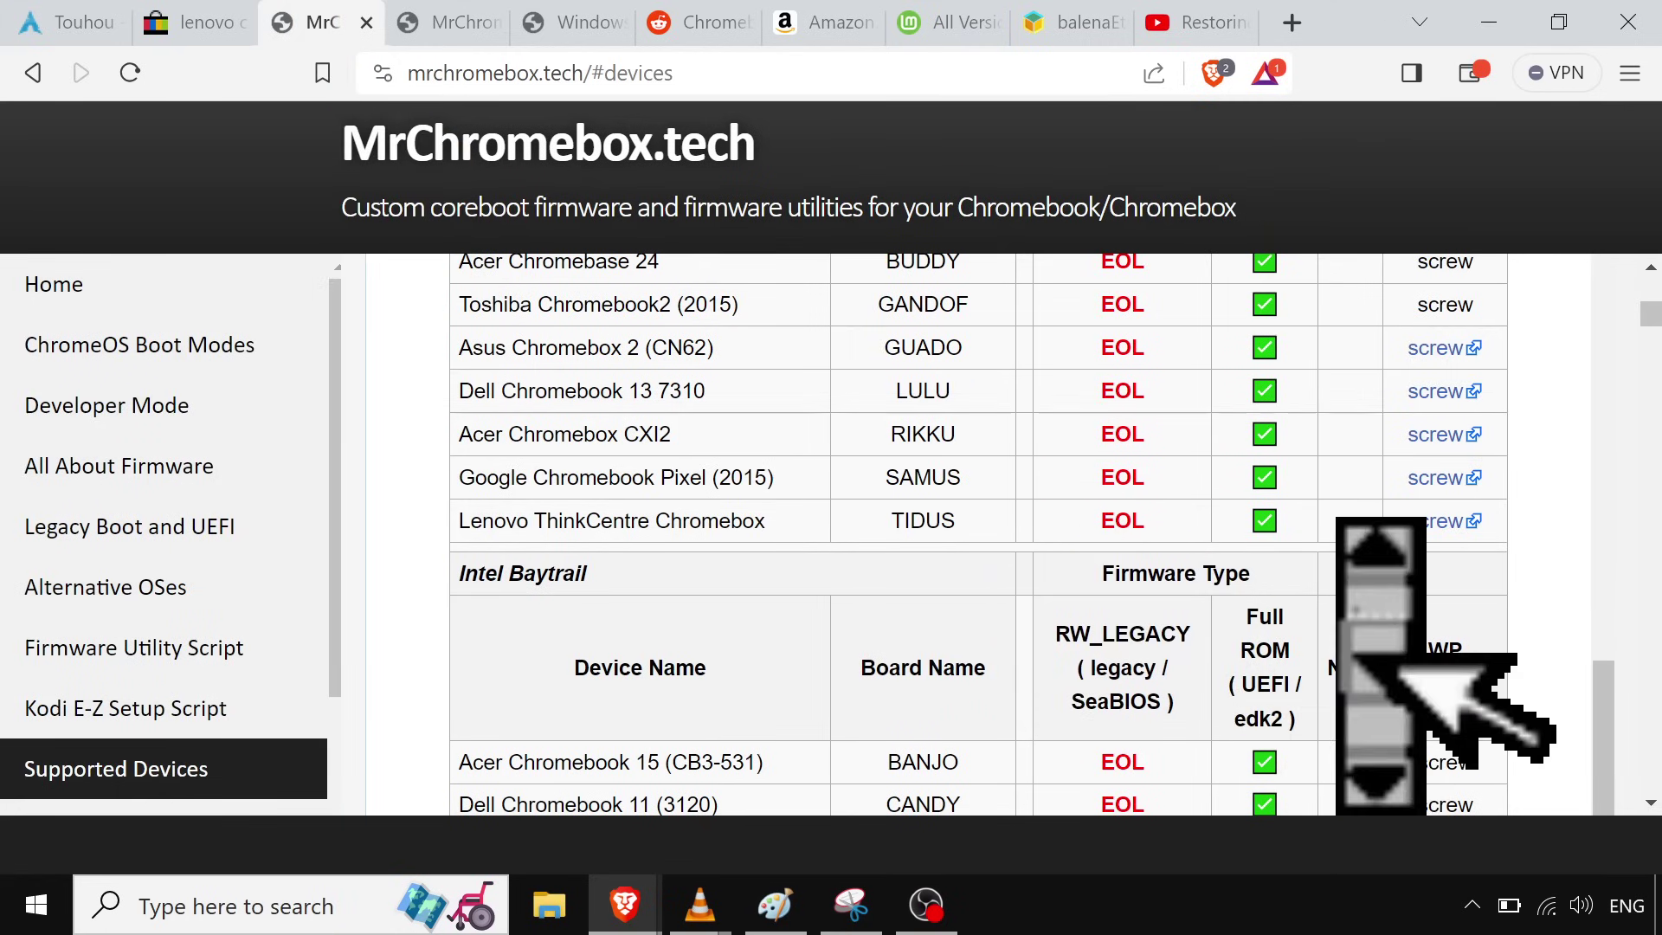
- Scroll up and down through MrChromebox.tech's Supported Devices firmware table
scroll(1359, 662, up, 15)
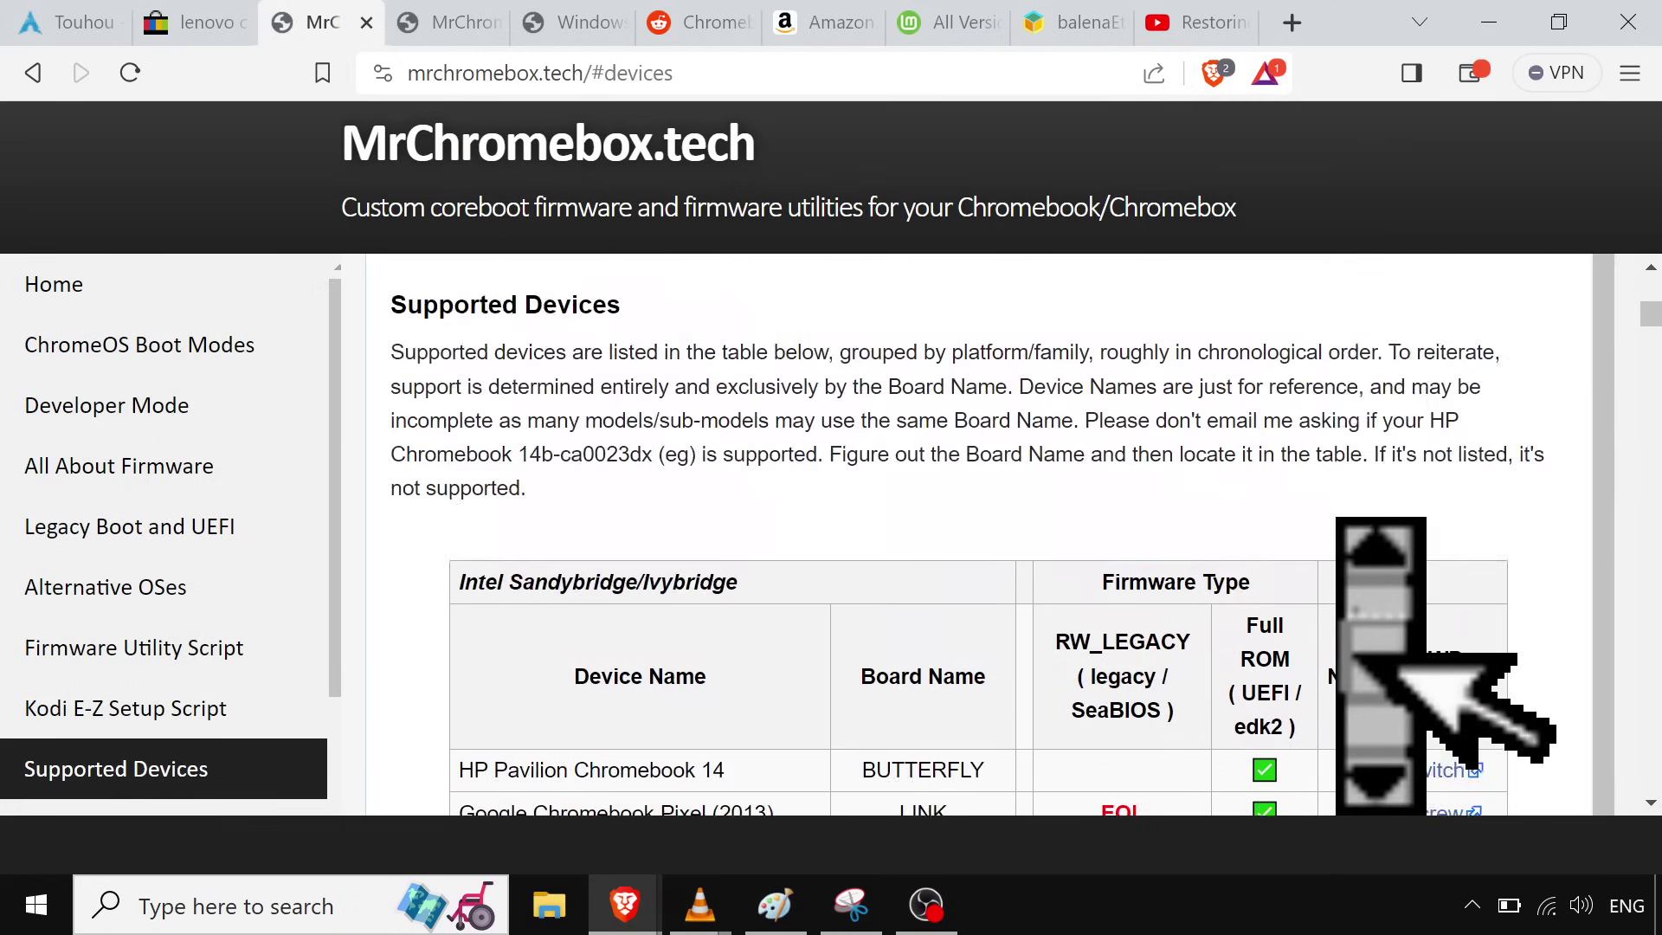
scroll(1358, 662, up, 2)
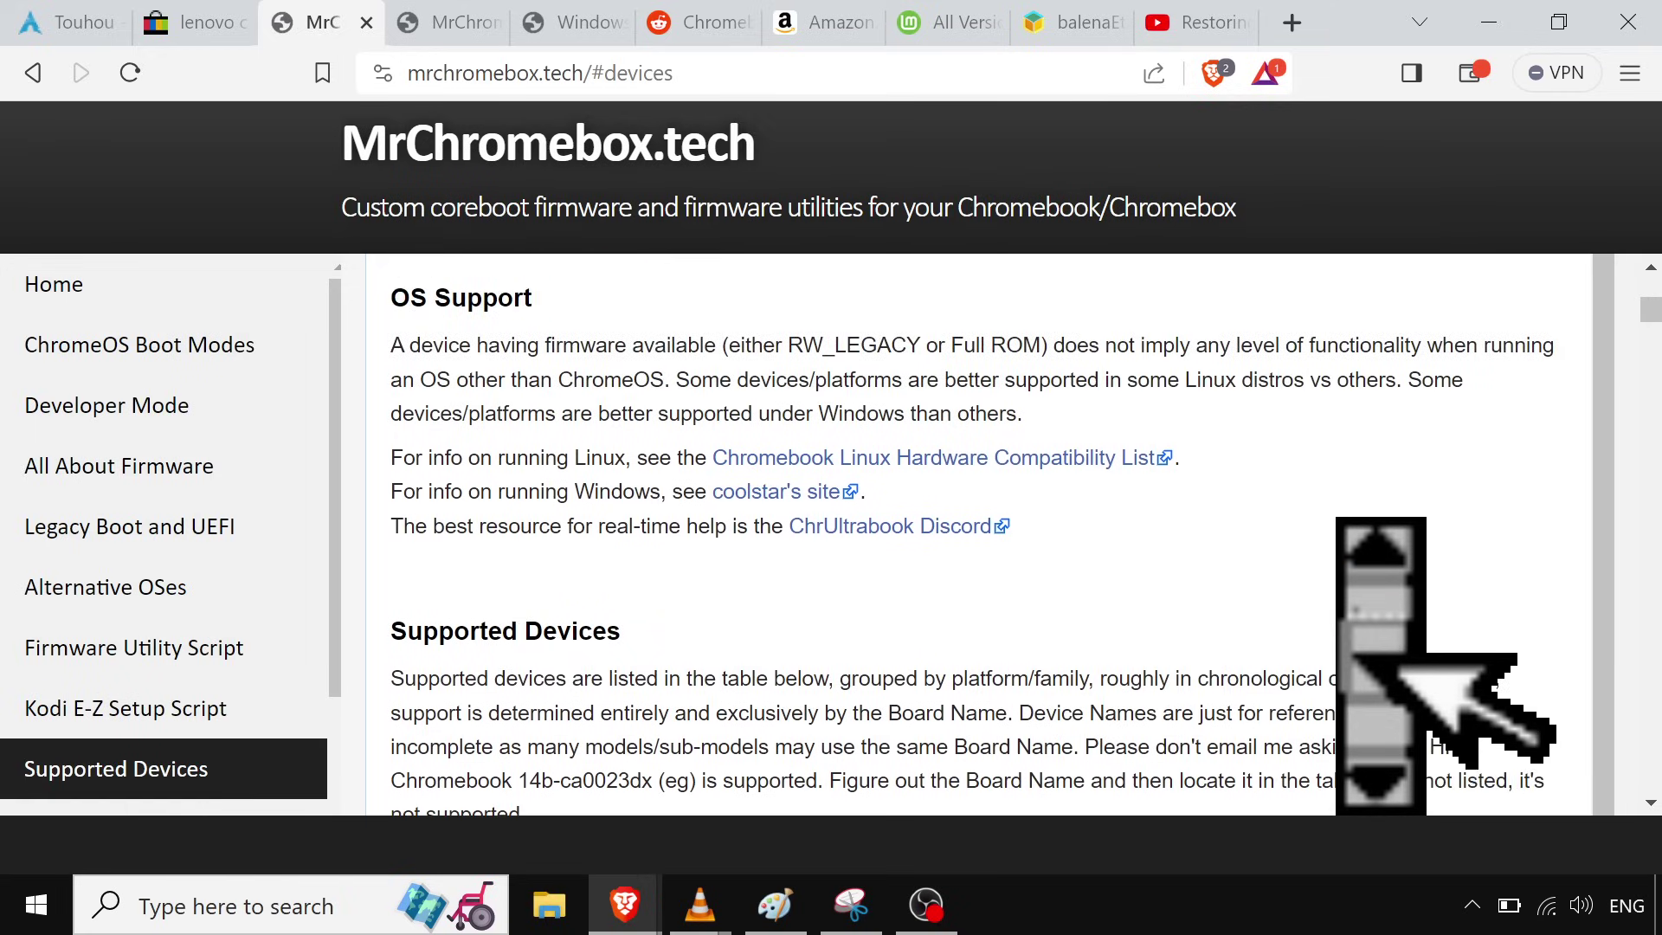
scroll(1358, 662, down, 4)
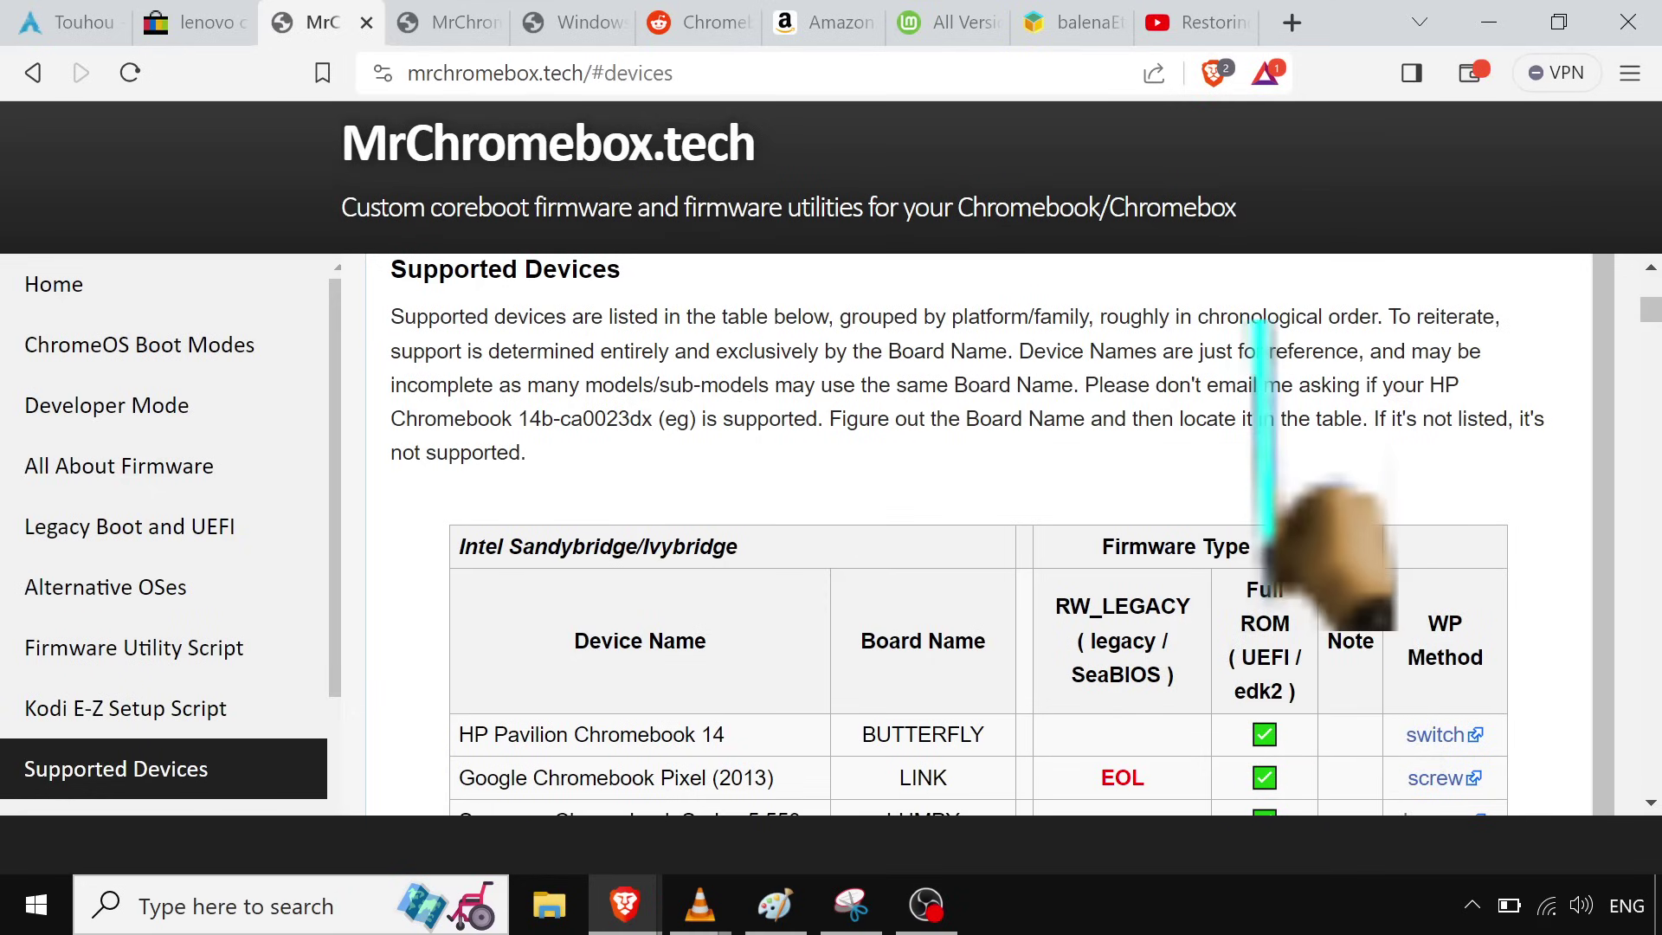
scroll(1290, 562, down, 7)
scroll(1290, 563, up, 3)
scroll(1290, 563, up, 2)
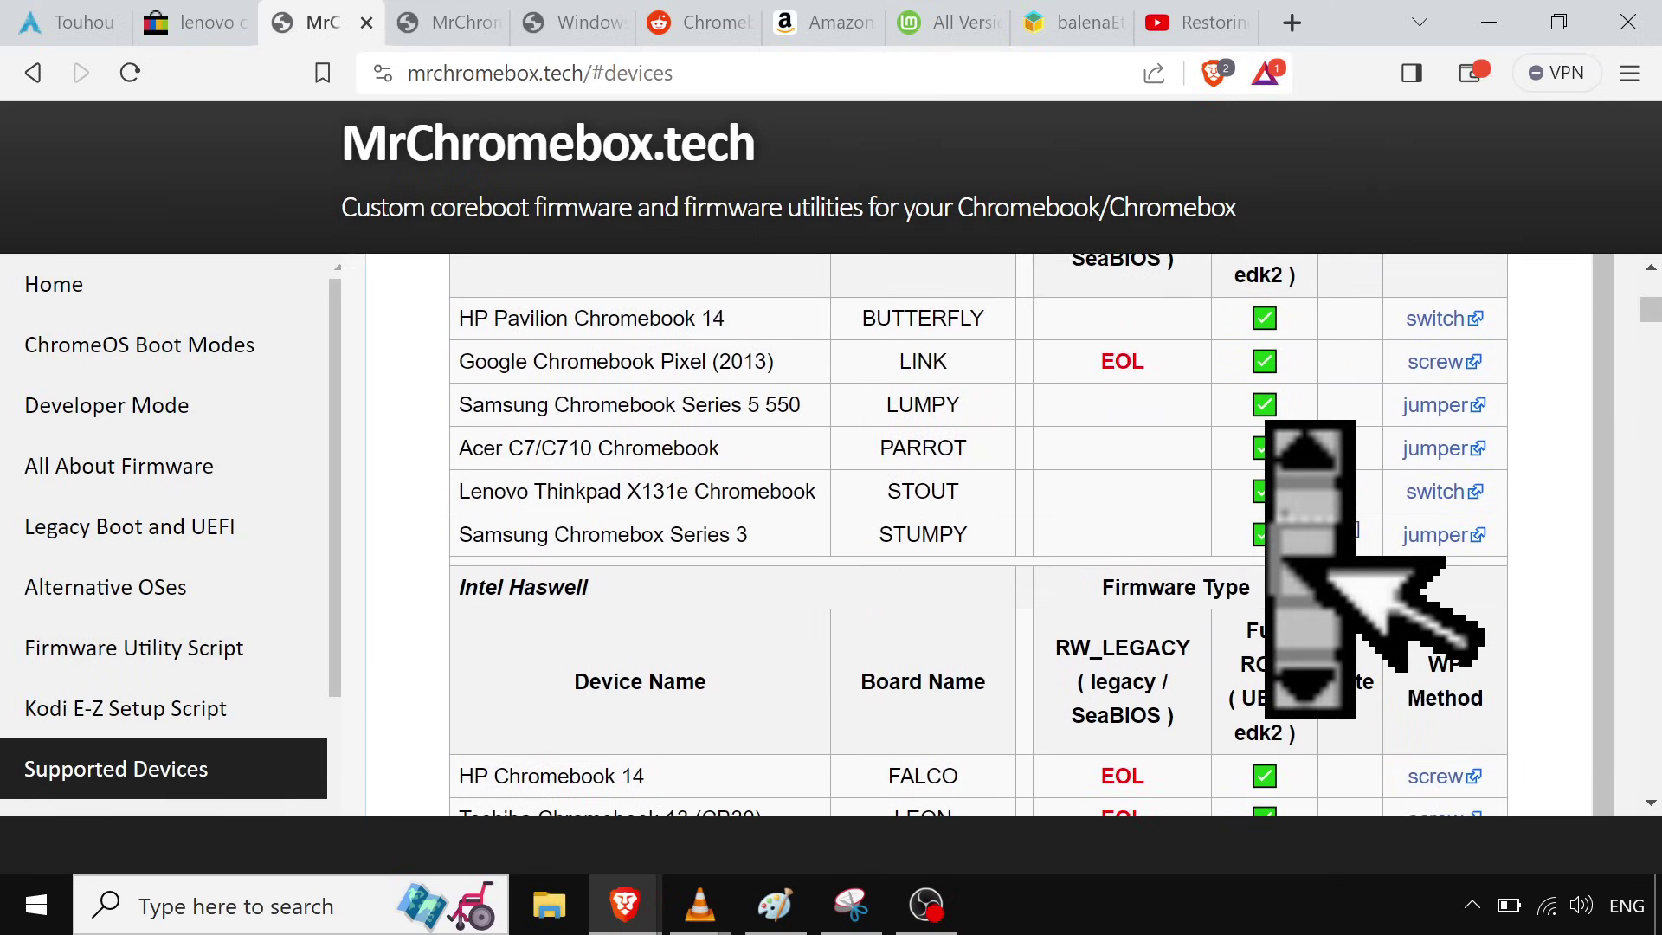
scroll(1289, 562, down, 4)
scroll(1290, 562, down, 3)
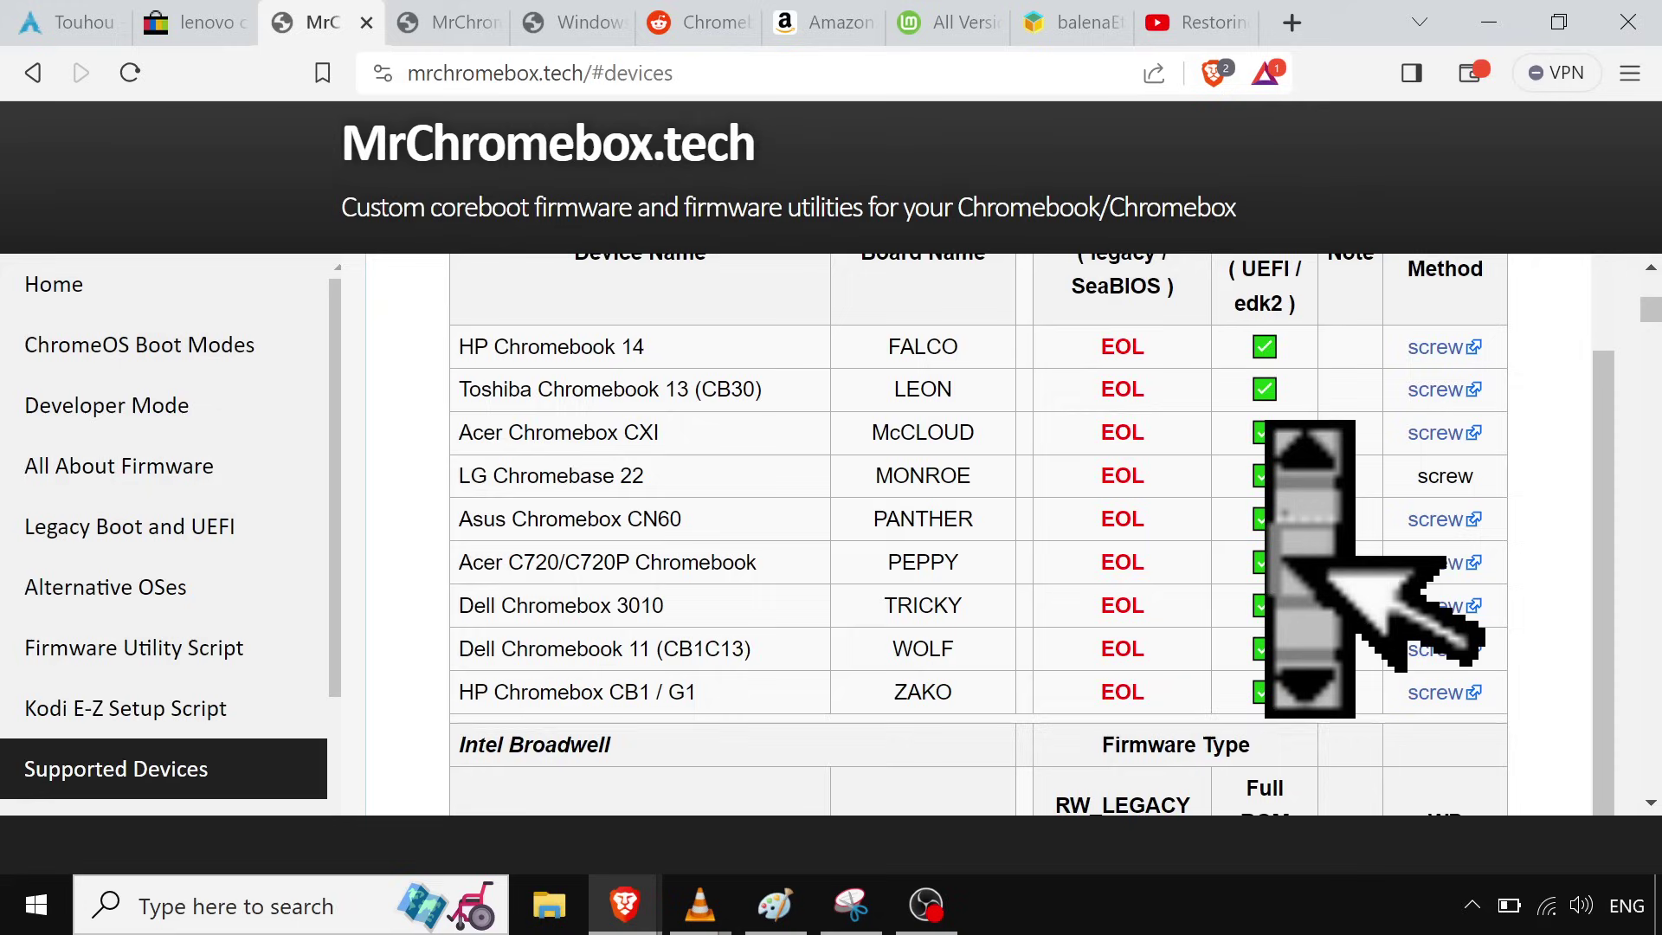
scroll(1290, 563, up, 9)
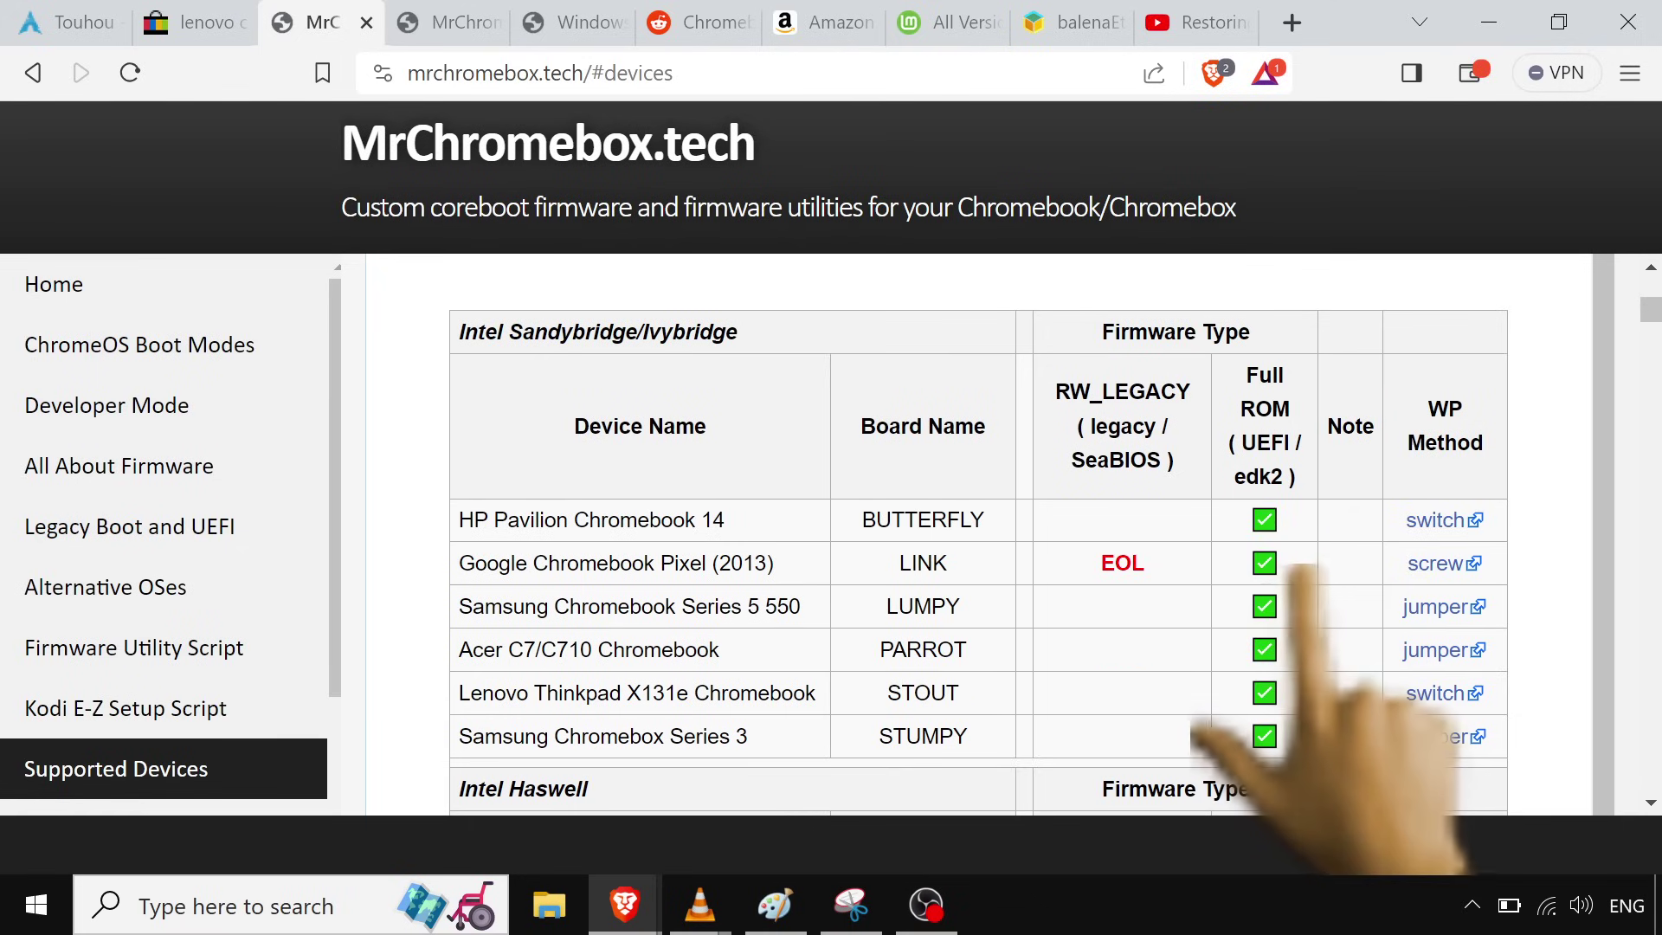
- Finish the table and switch to the Firmware Utility Script page with its curl firmware-util.sh command
scroll(978, 537, down, 5)
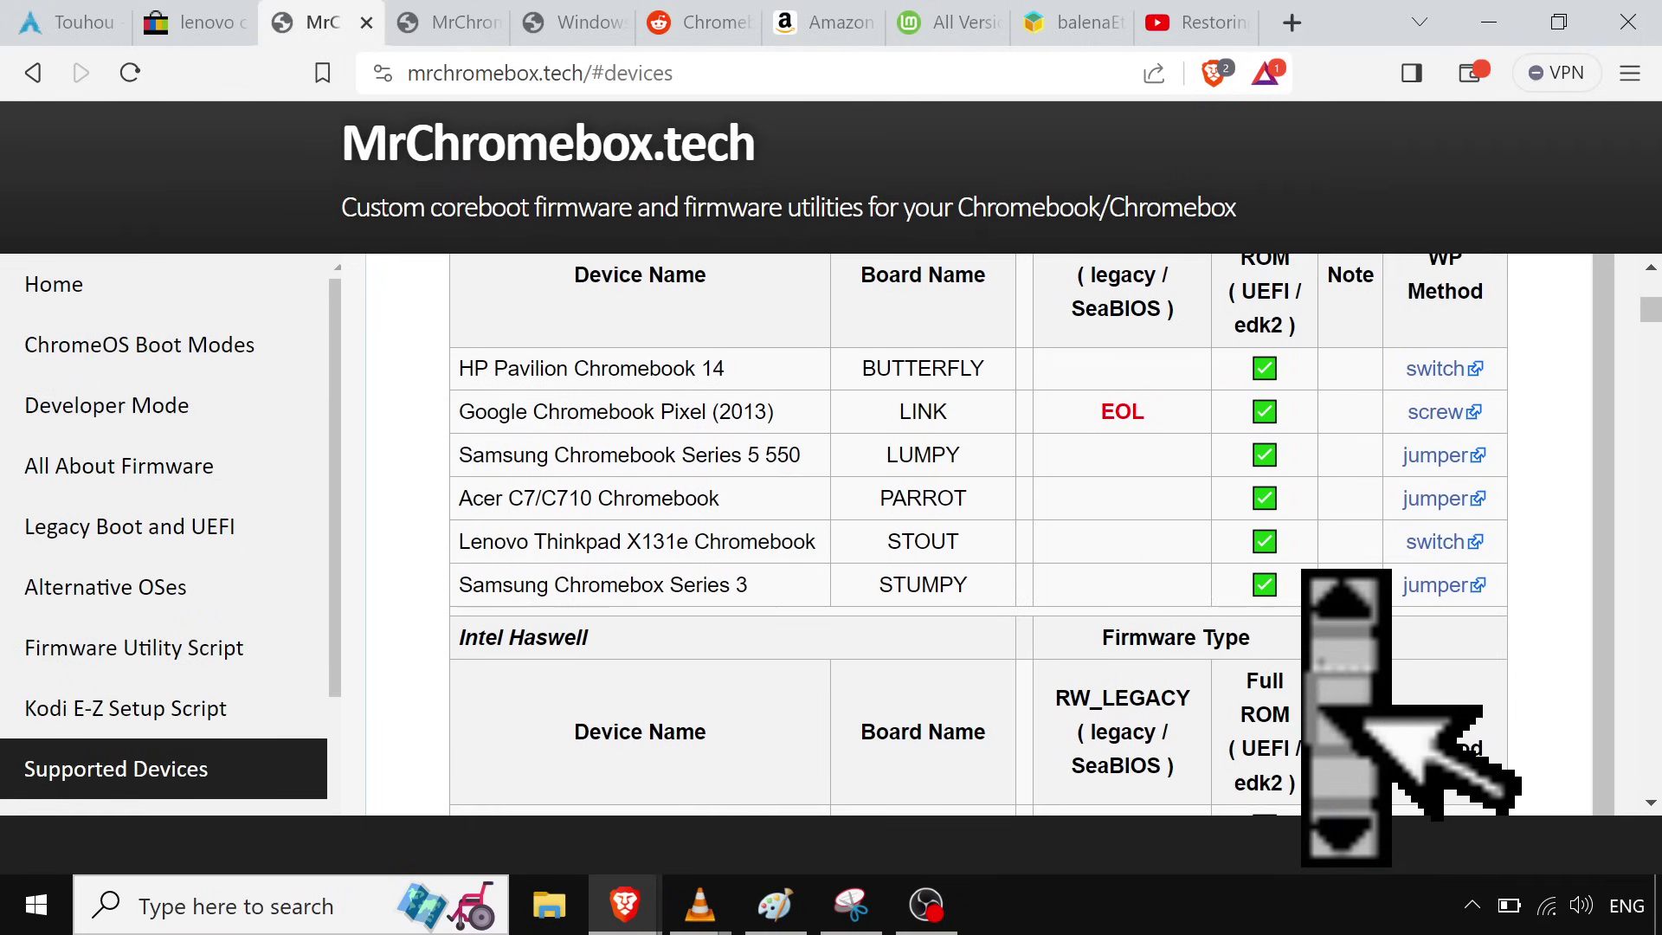
scroll(978, 537, down, 1)
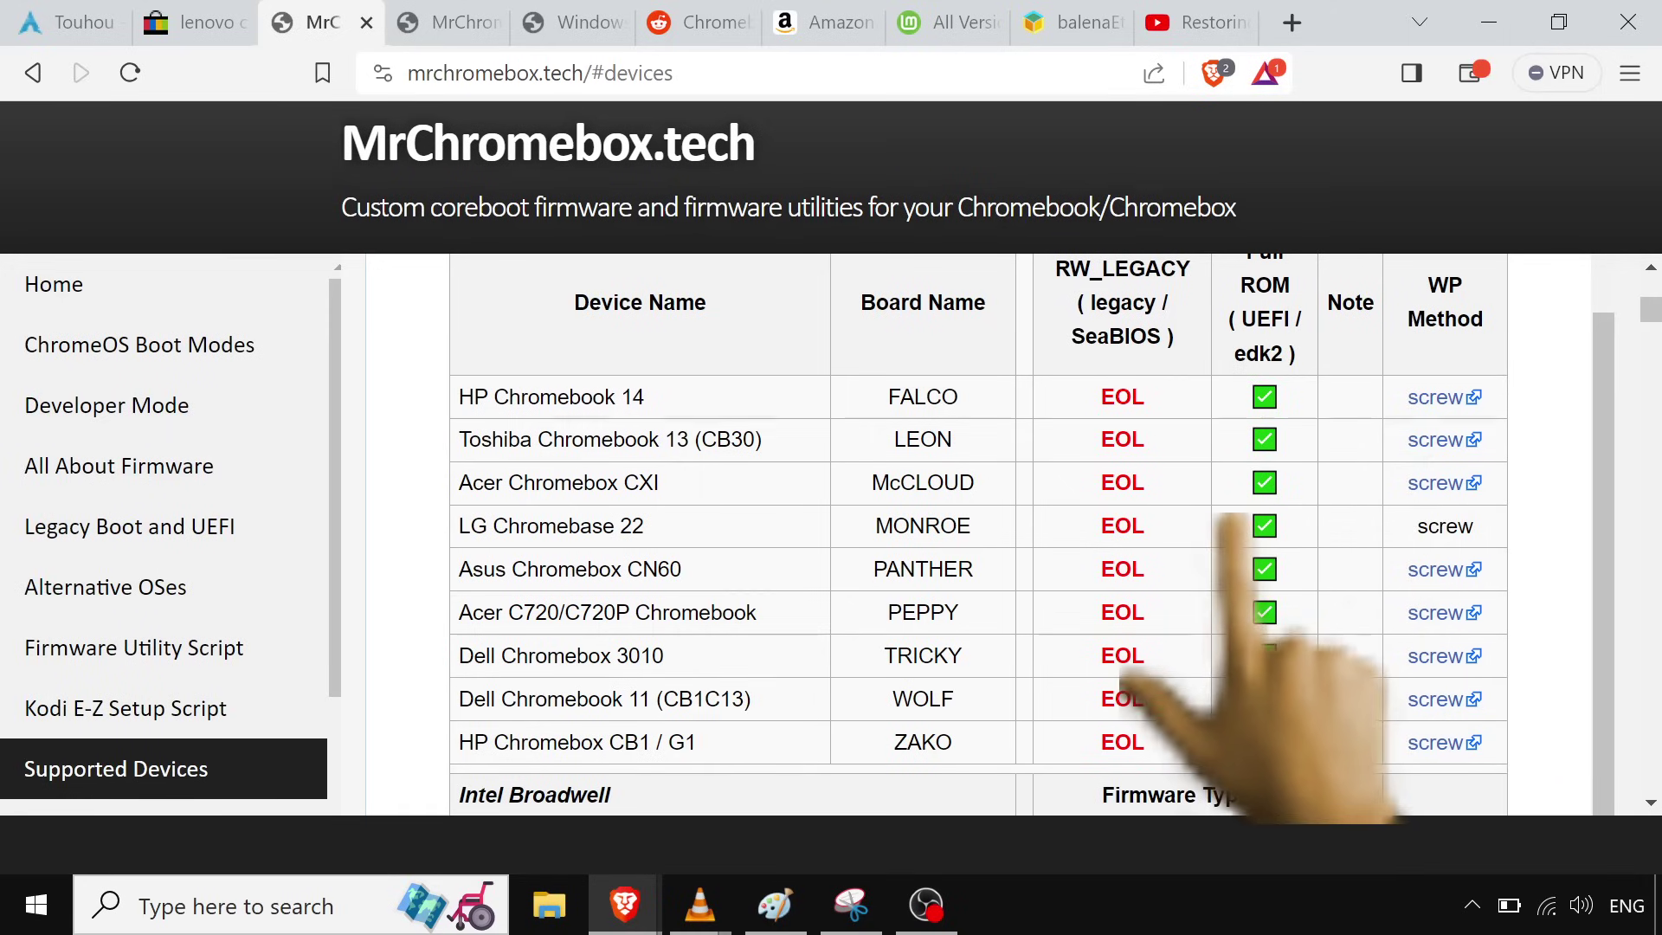
scroll(978, 536, down, 8)
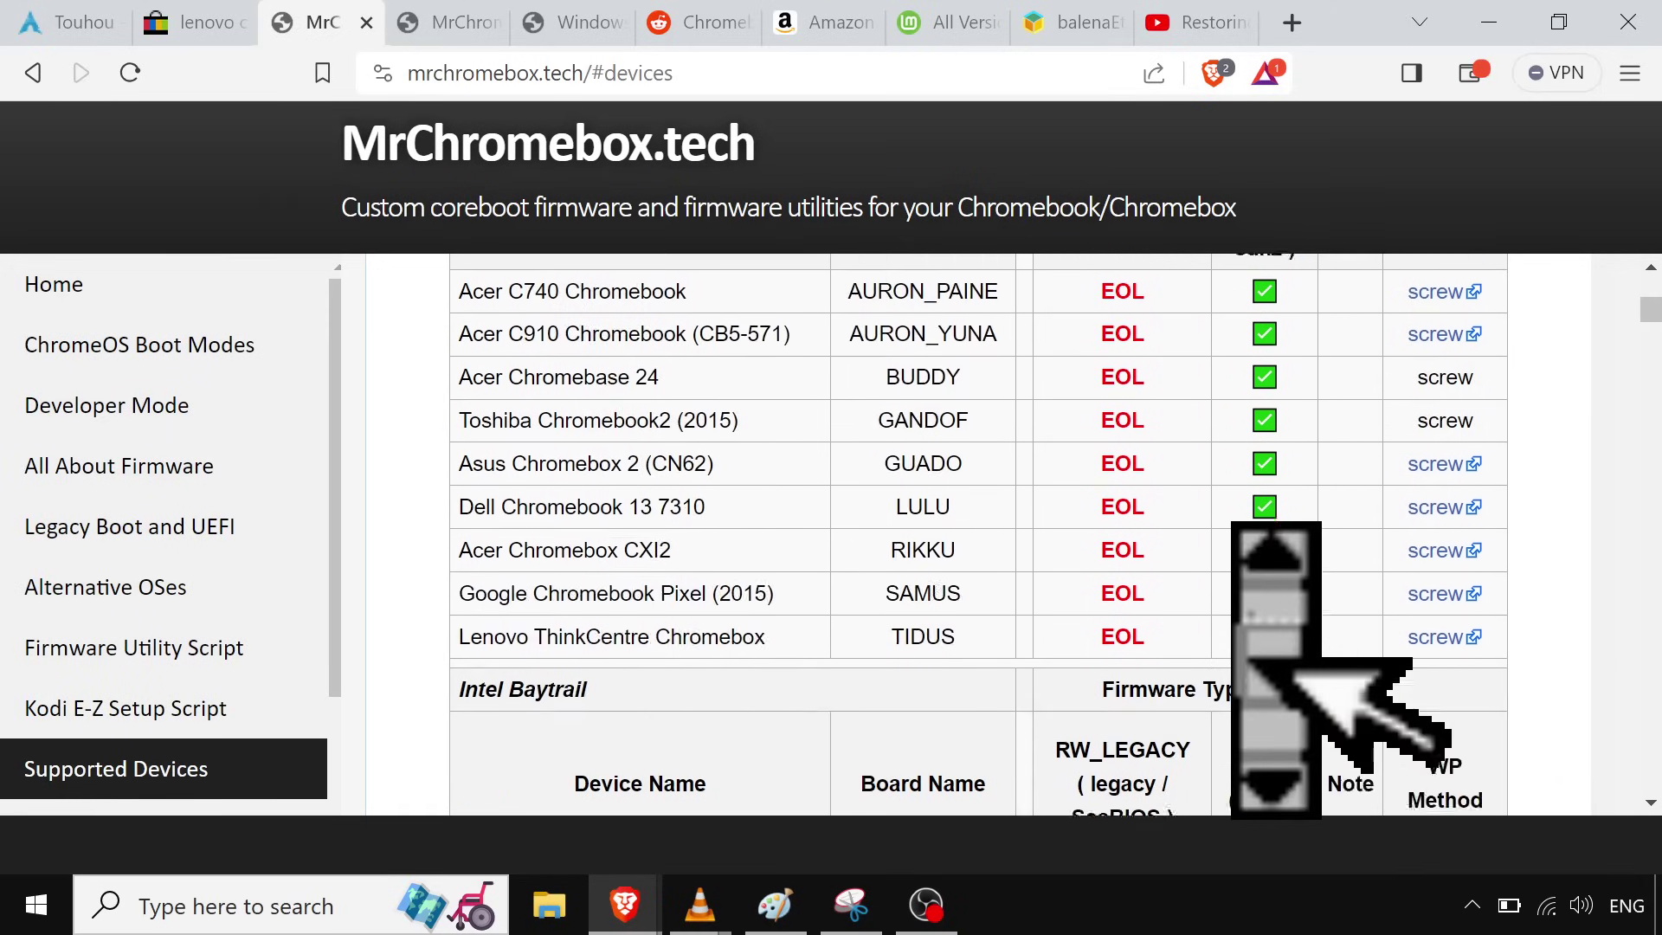
scroll(978, 537, down, 10)
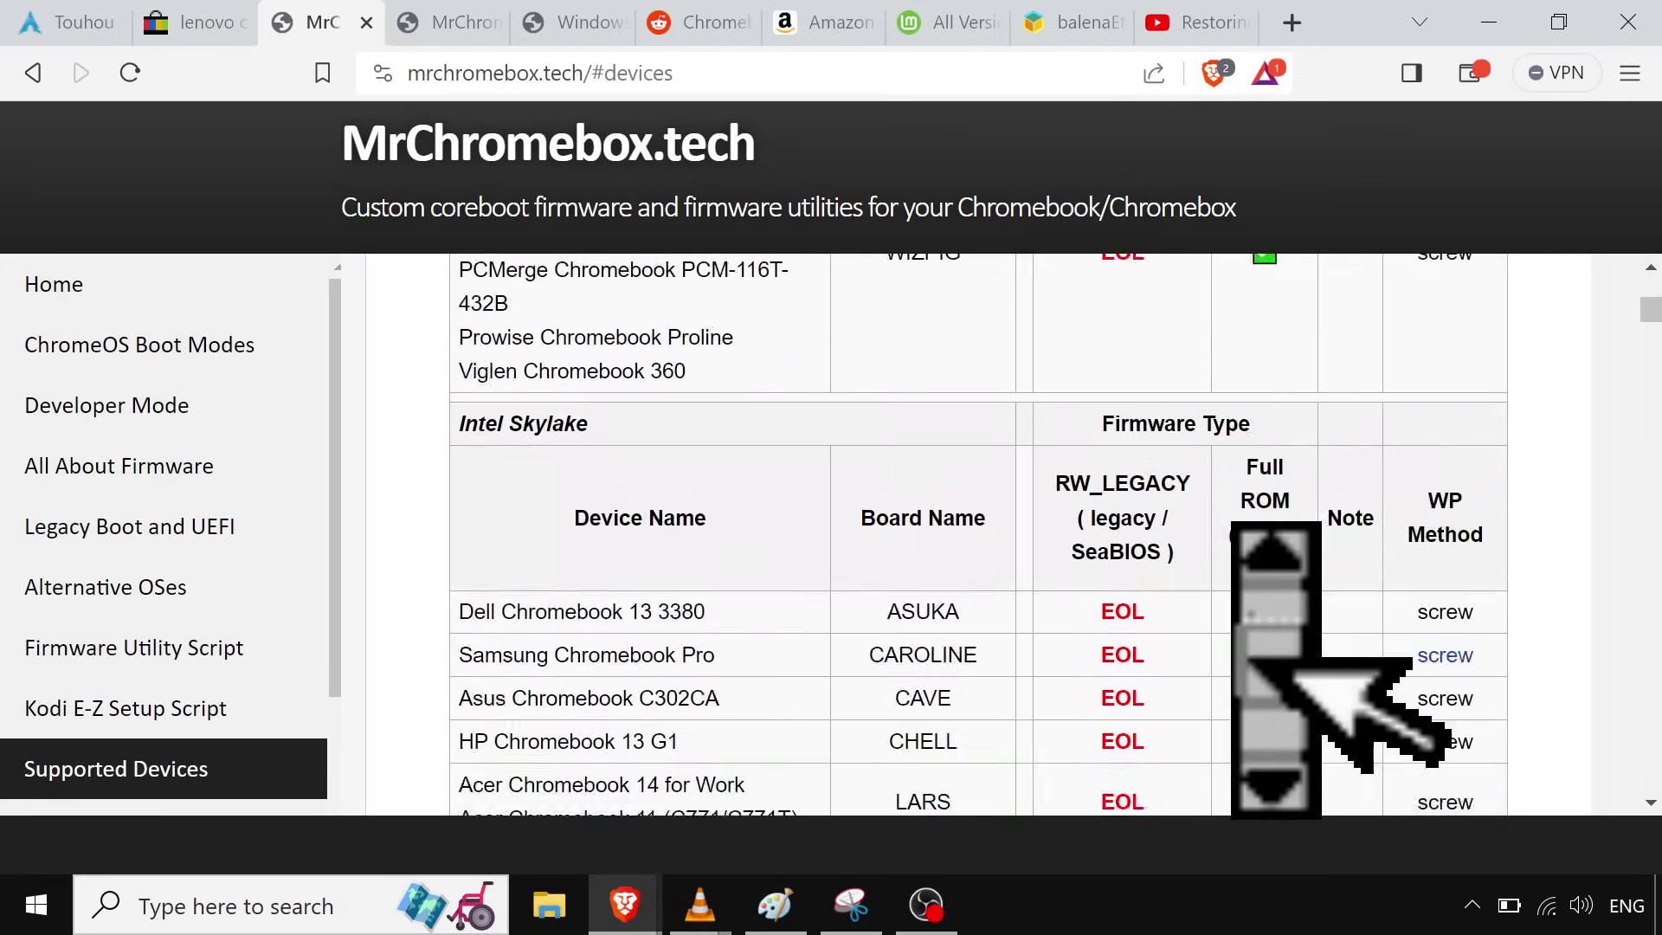
scroll(978, 536, down, 8)
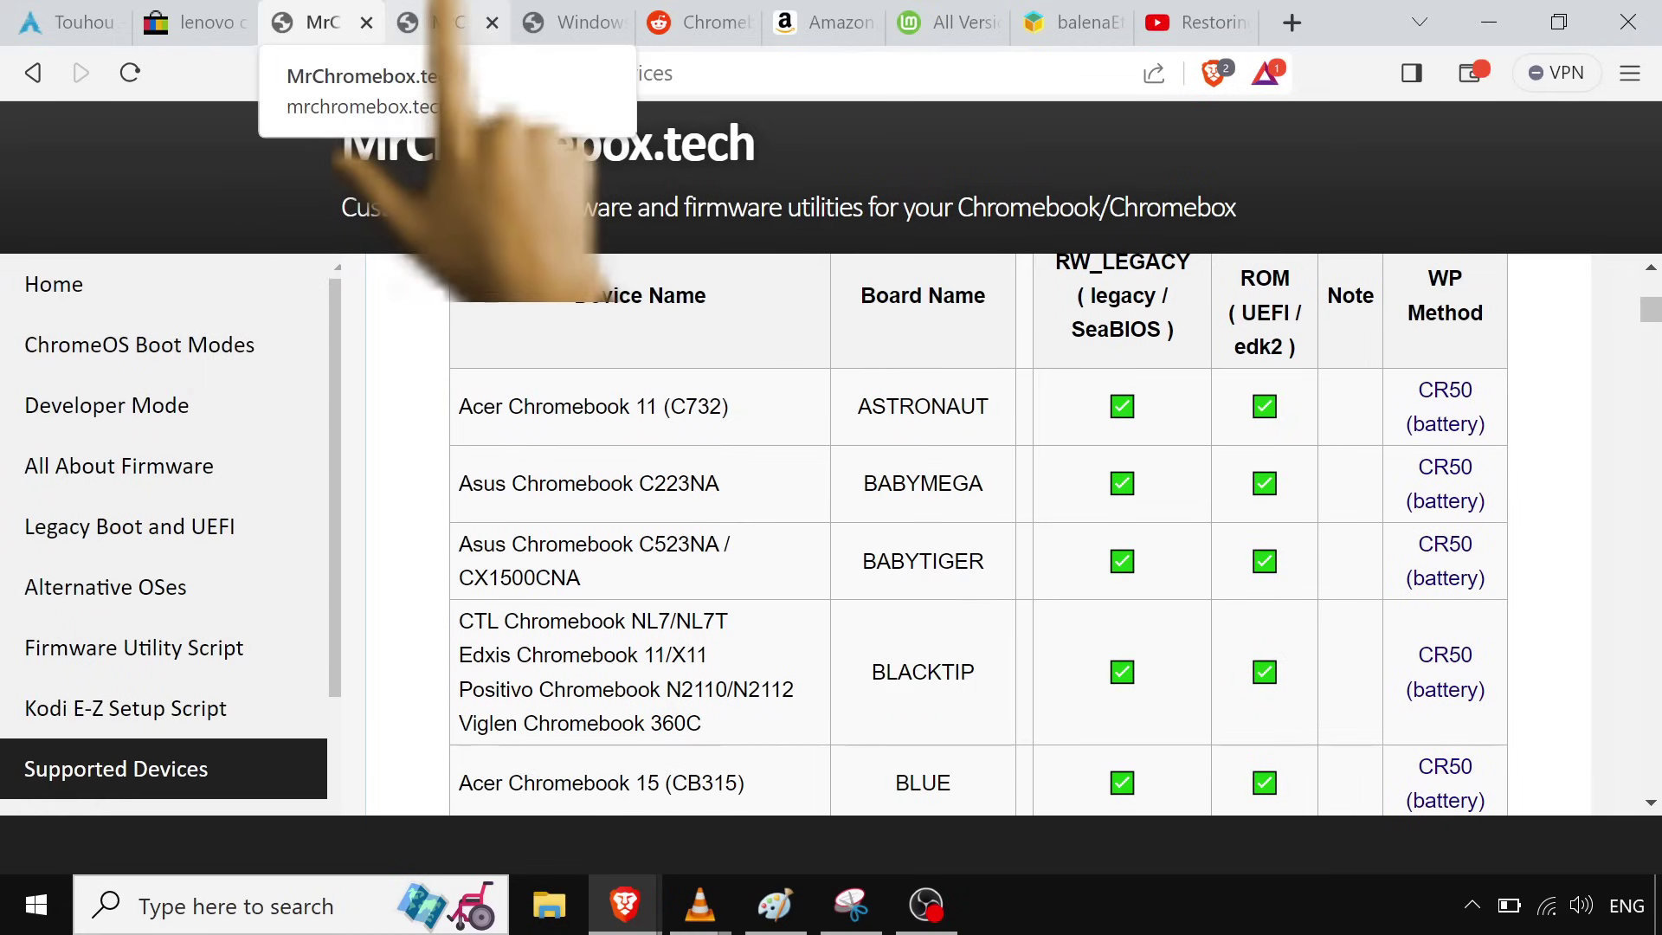
click(446, 22)
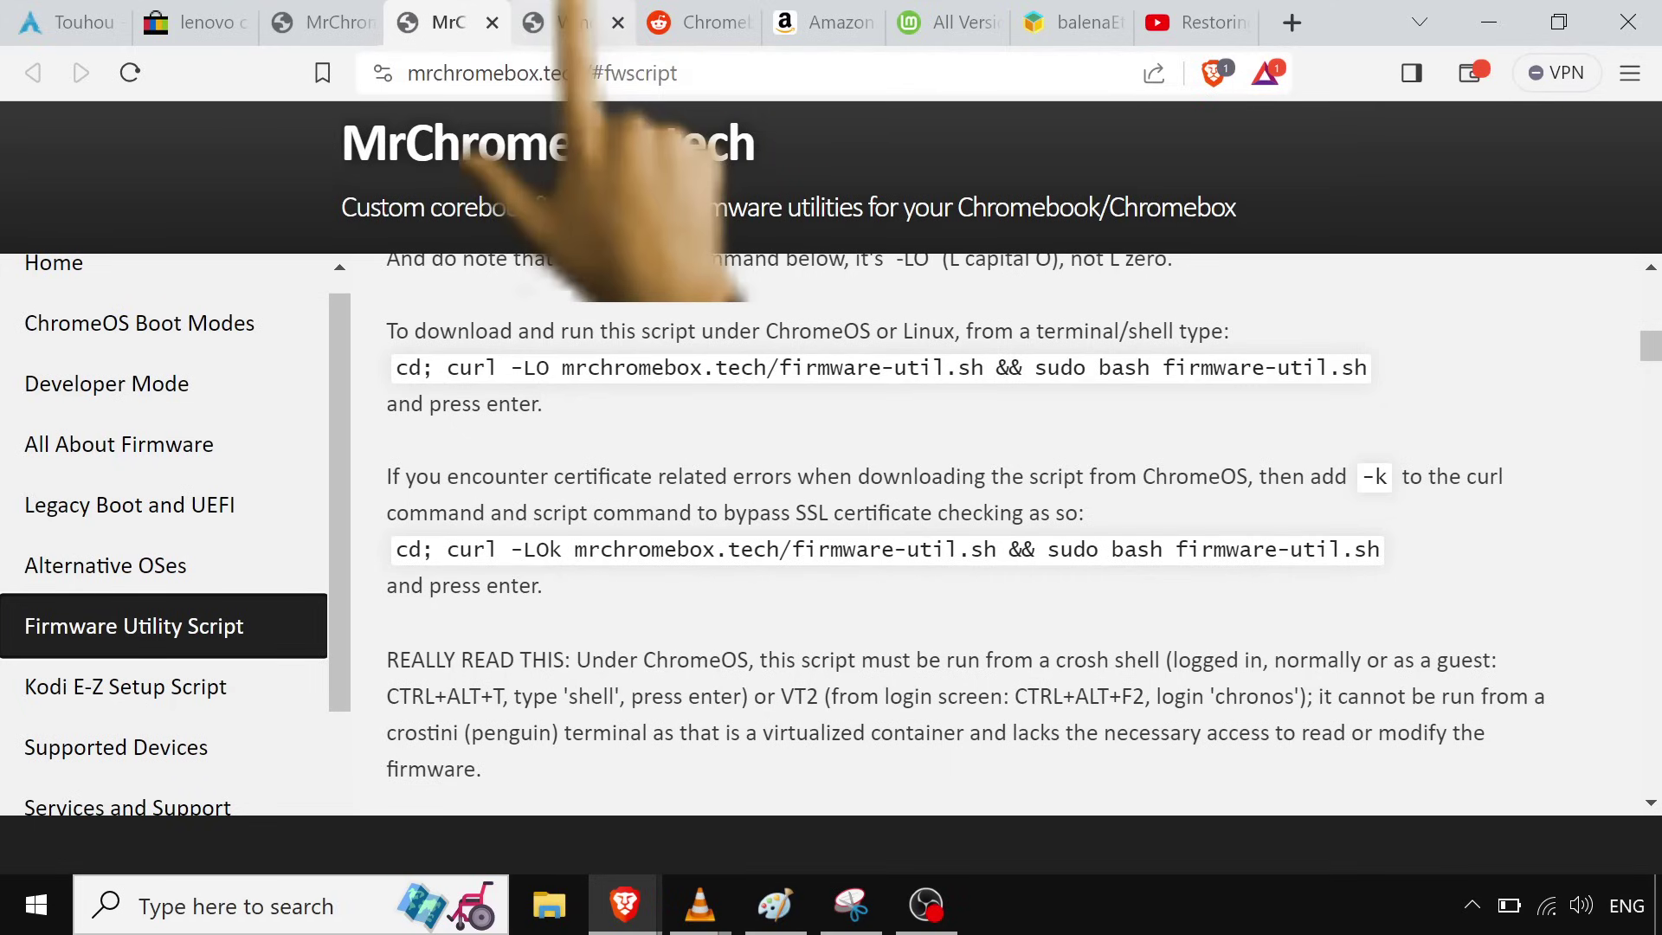
- Open coolstar.org's Windows Install Helper and browse its Select CPU list of AMD Ryzen and Intel processors
click(571, 22)
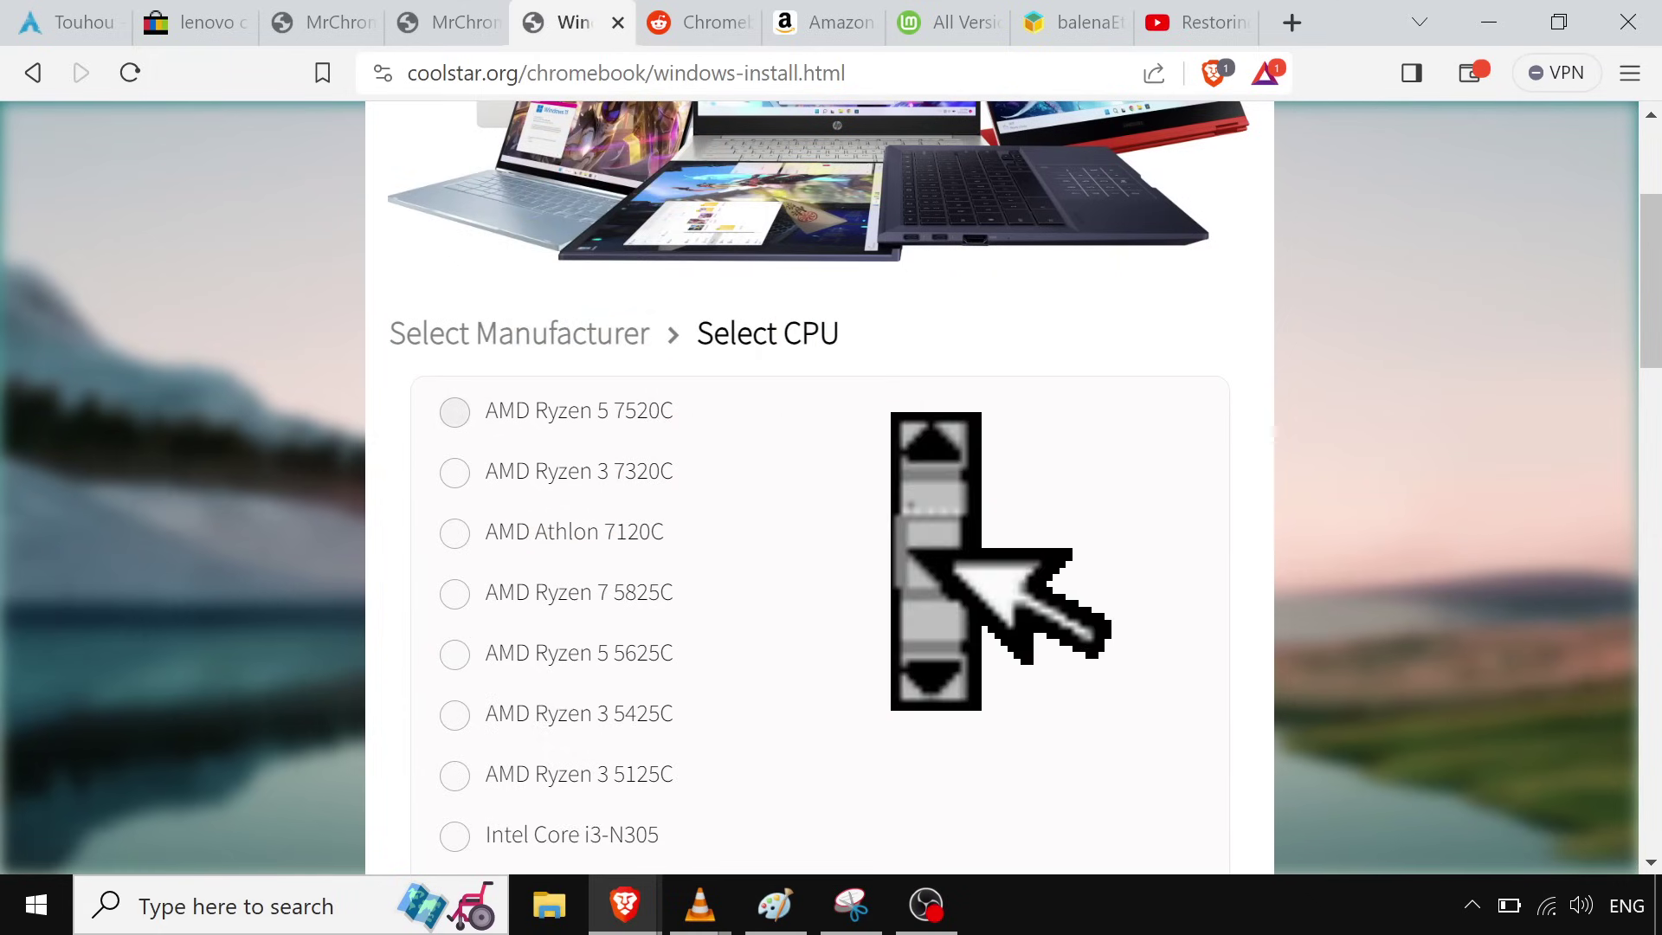
scroll(819, 485, up, 3)
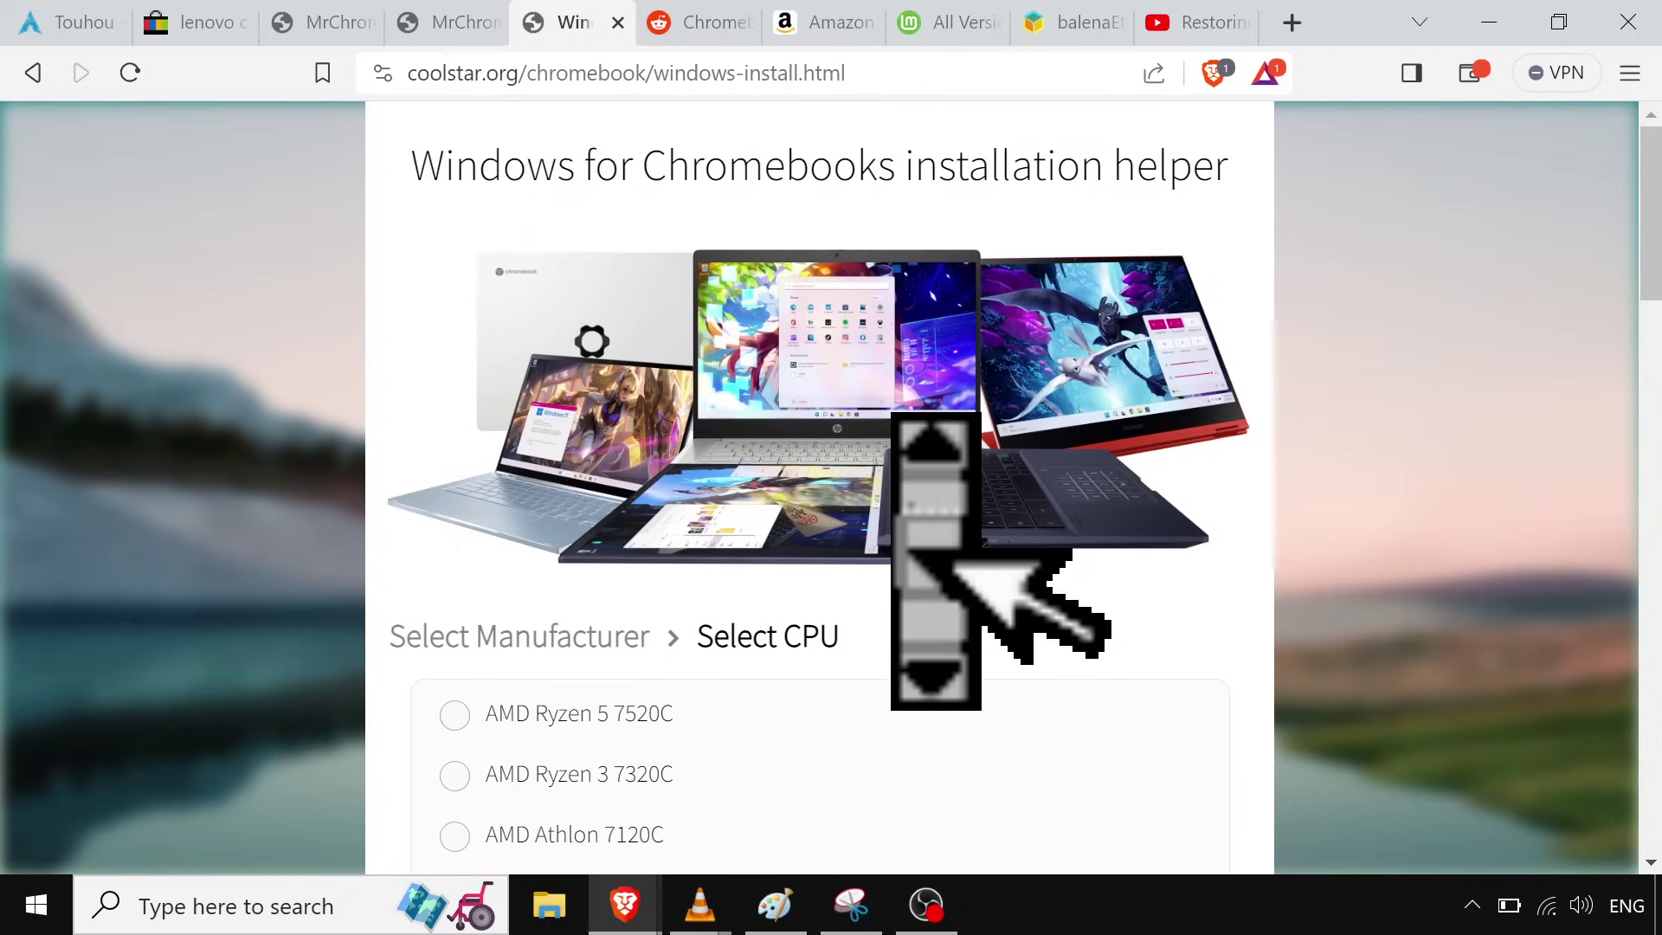
scroll(818, 485, down, 6)
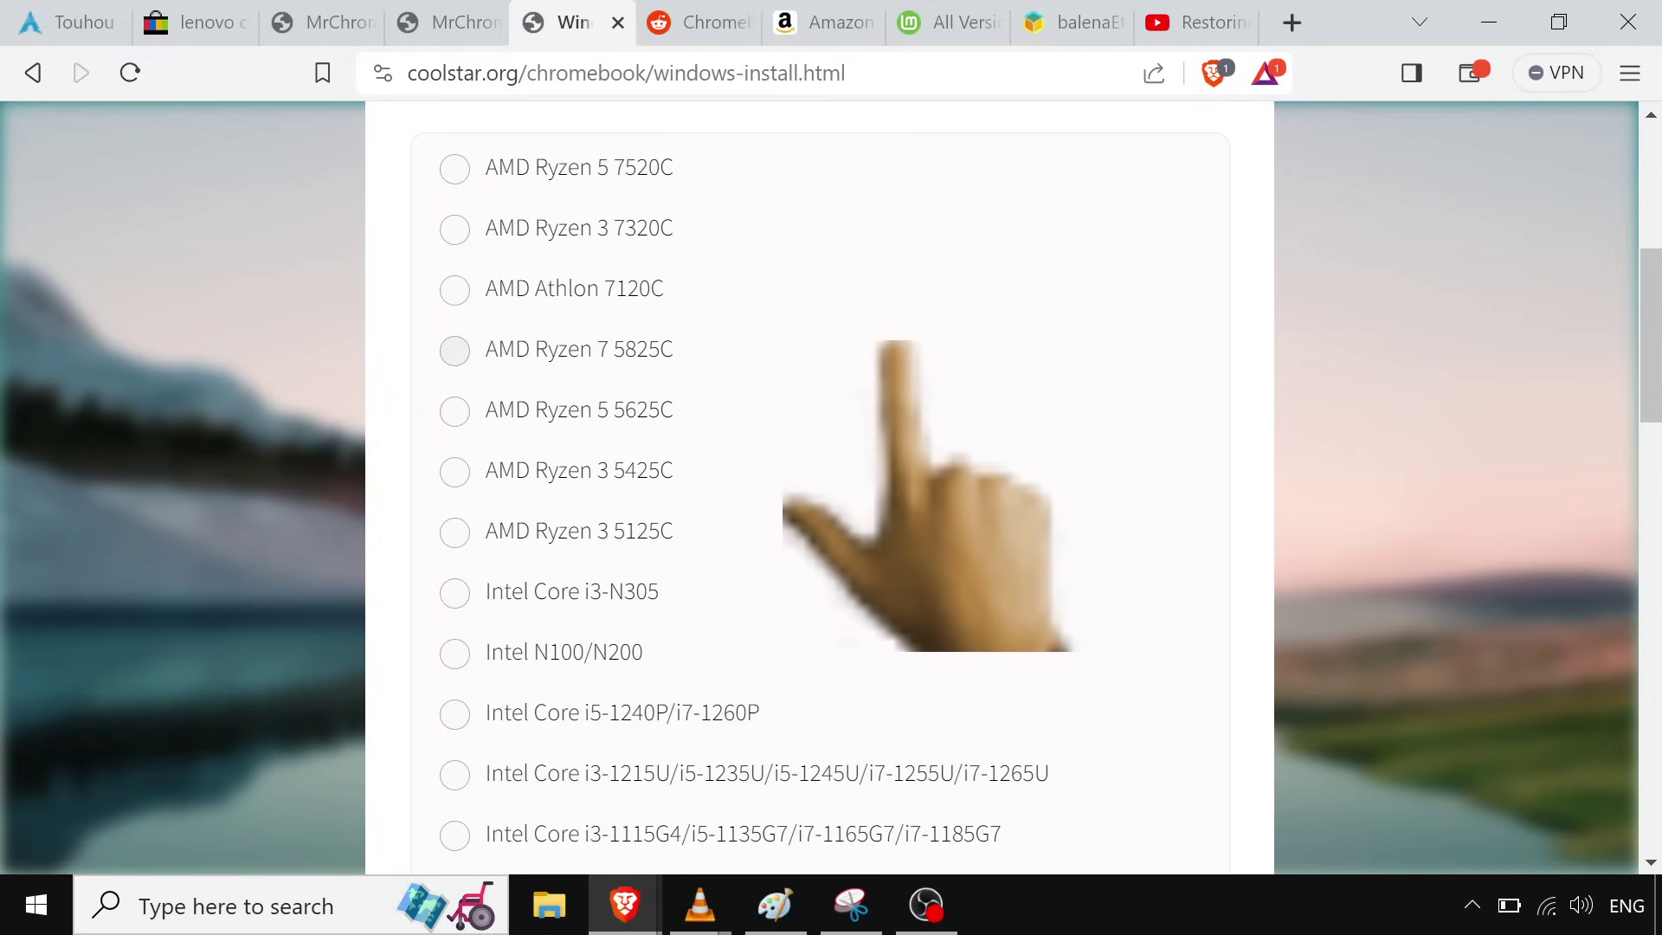
scroll(819, 485, down, 8)
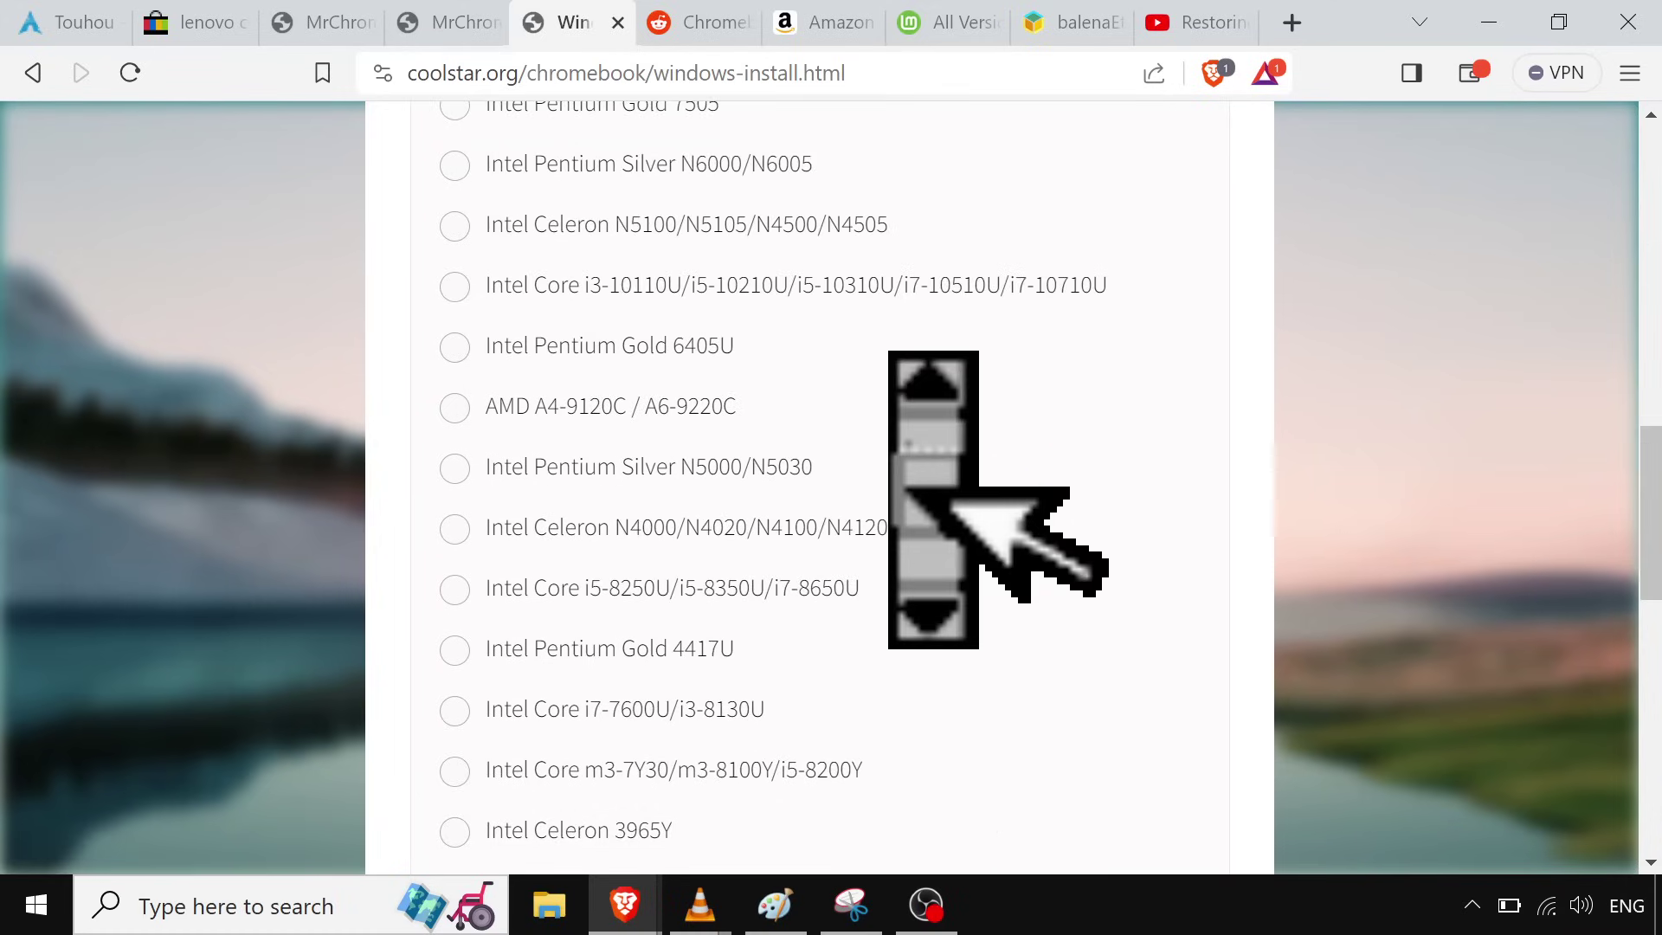
scroll(820, 485, down, 4)
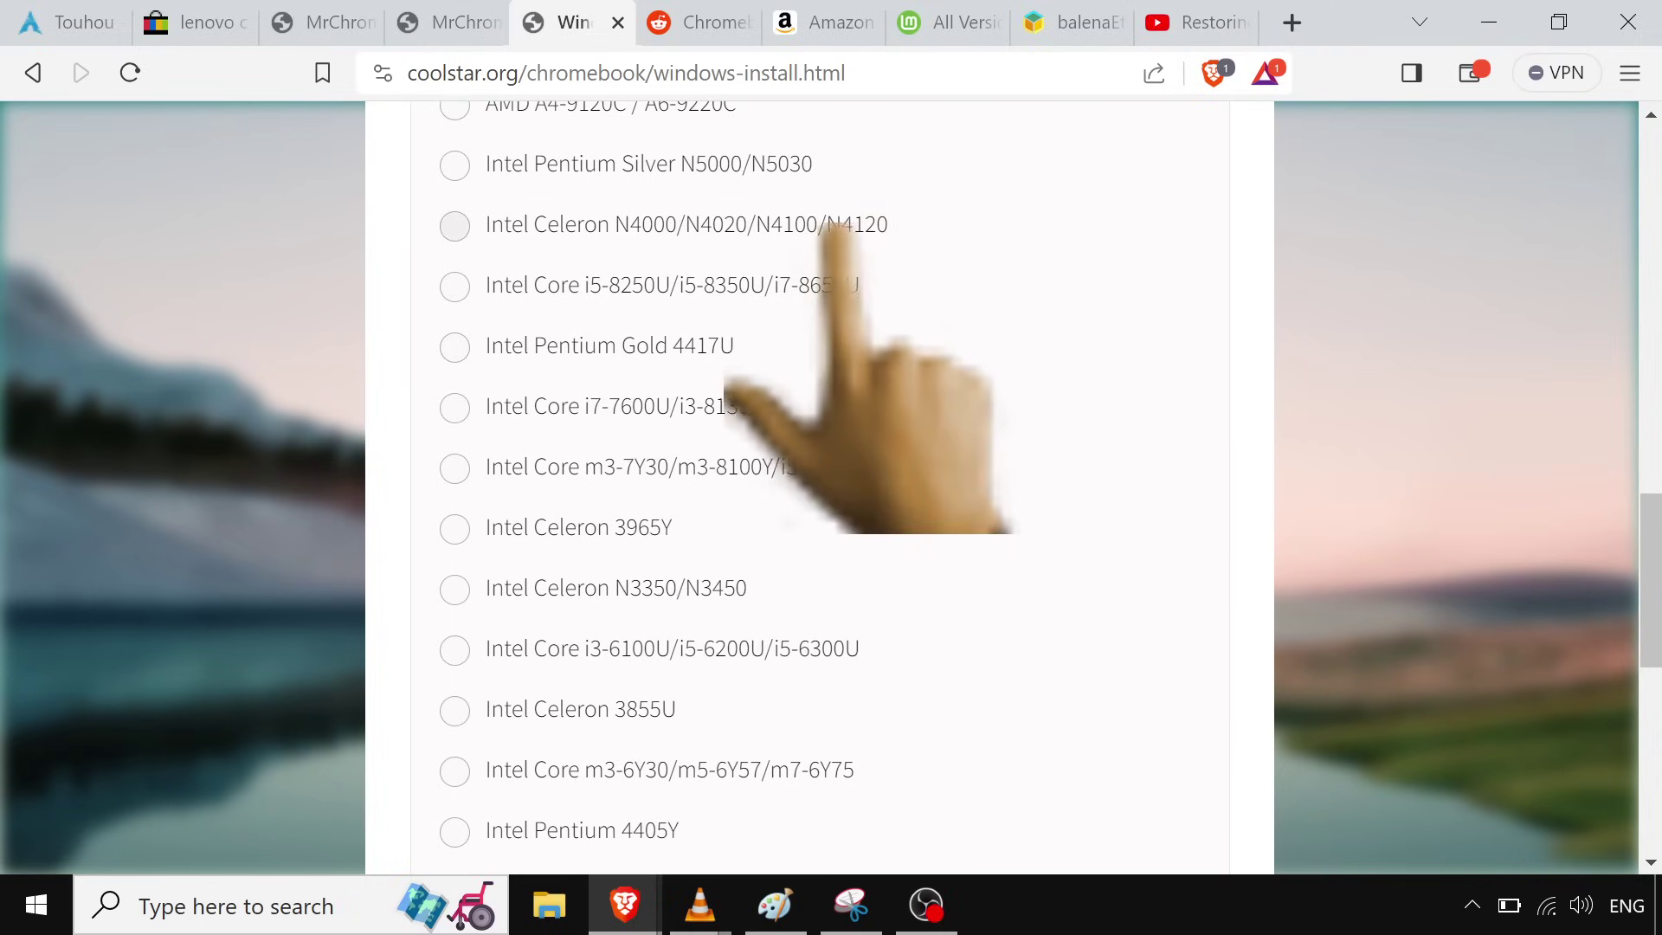
scroll(820, 485, up, 10)
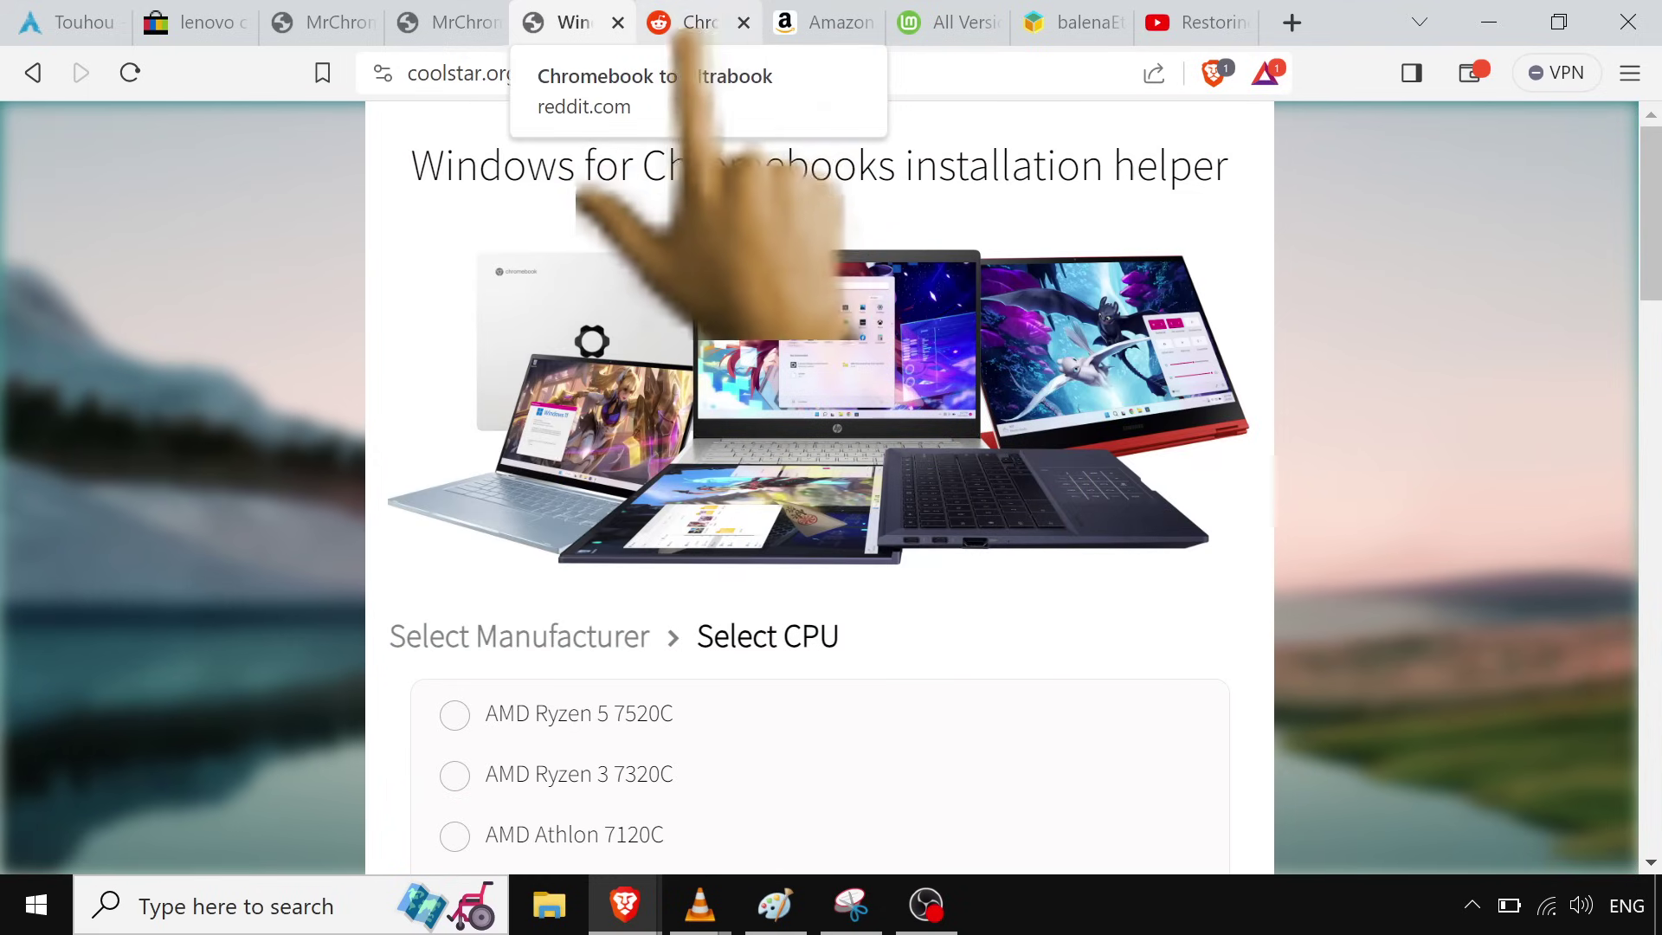
- Browse the r/chrultrabook posts, ending back at the pinned Getting Started / Read This First! post
click(703, 22)
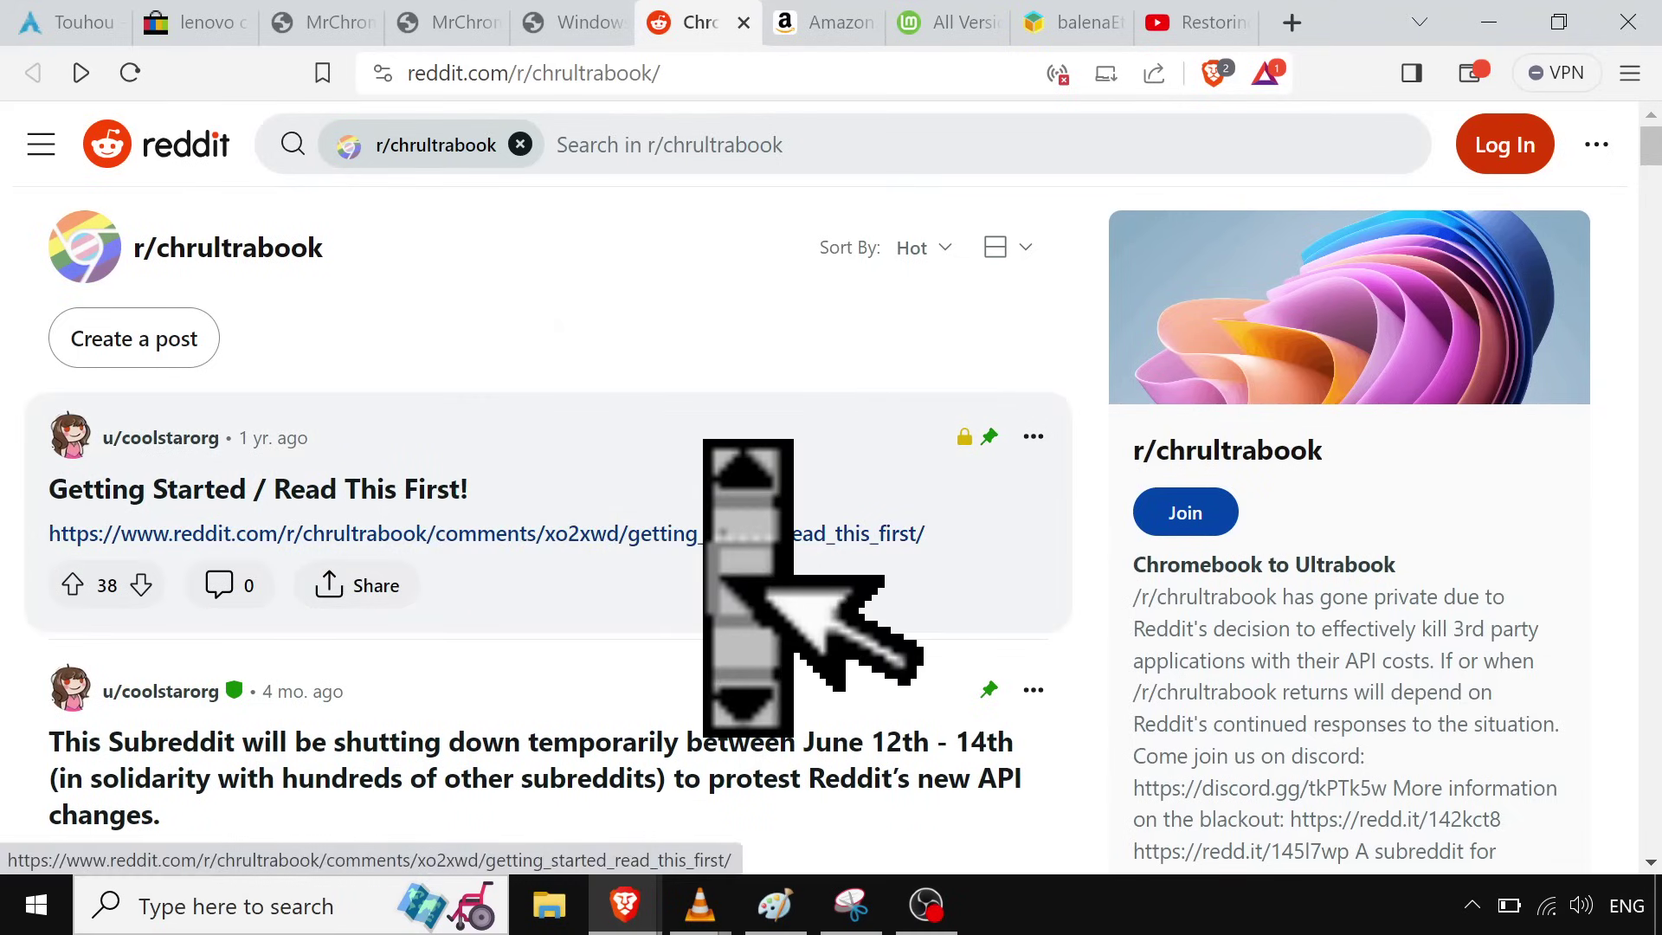
scroll(726, 578, down, 3)
scroll(725, 578, down, 1)
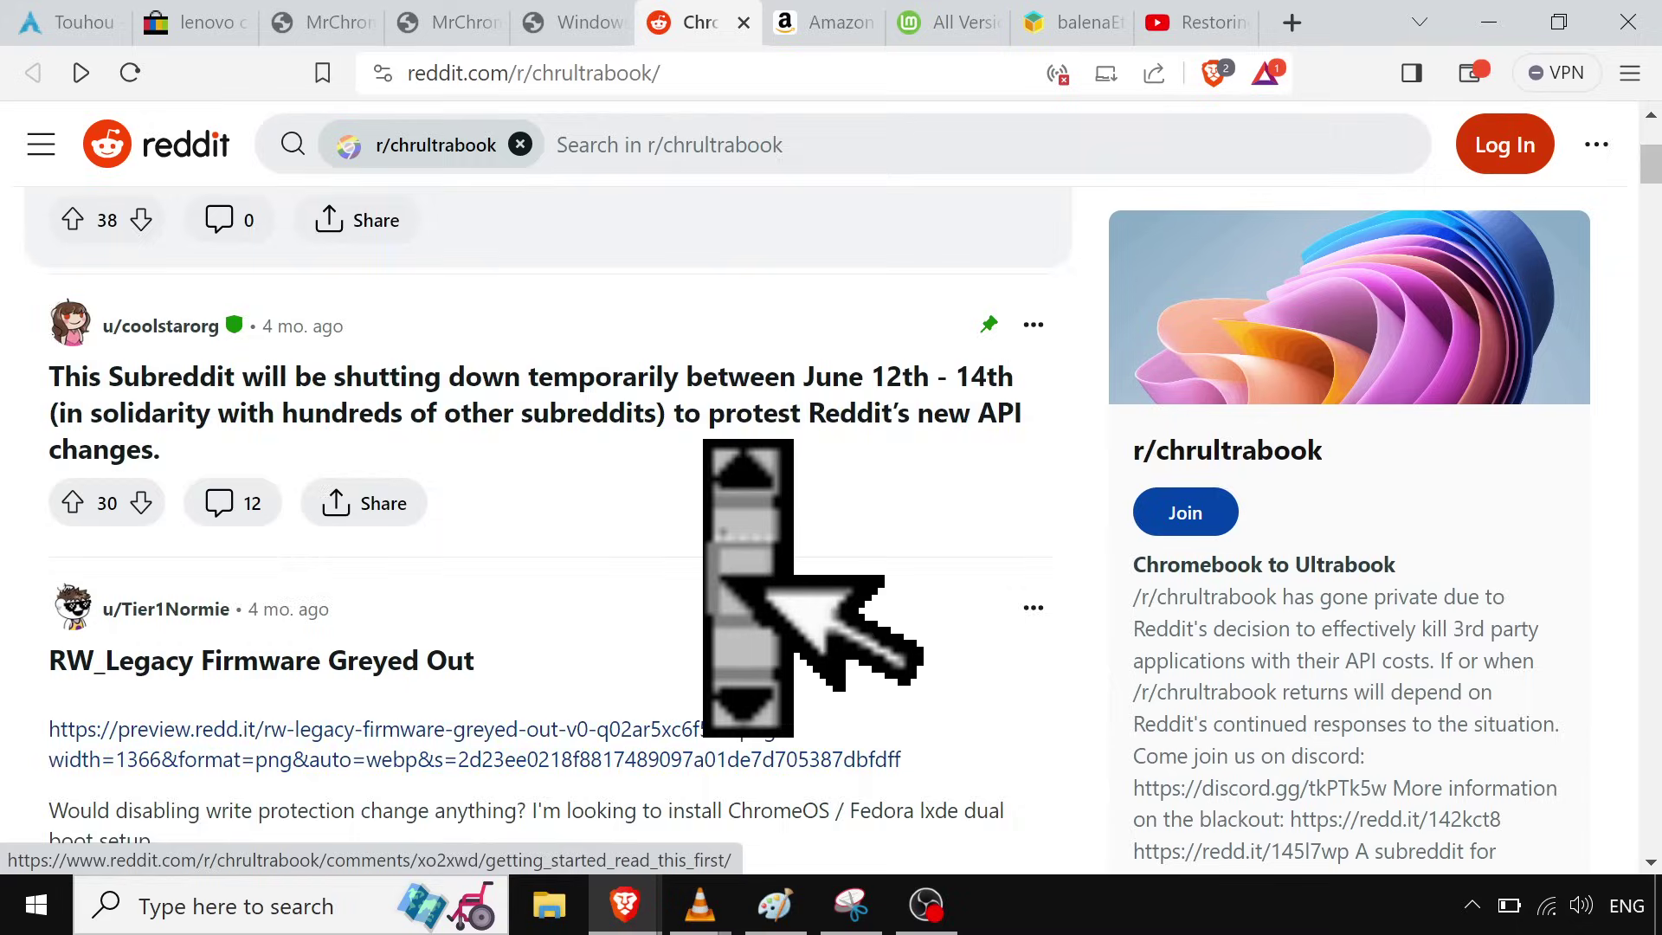
scroll(725, 578, up, 3)
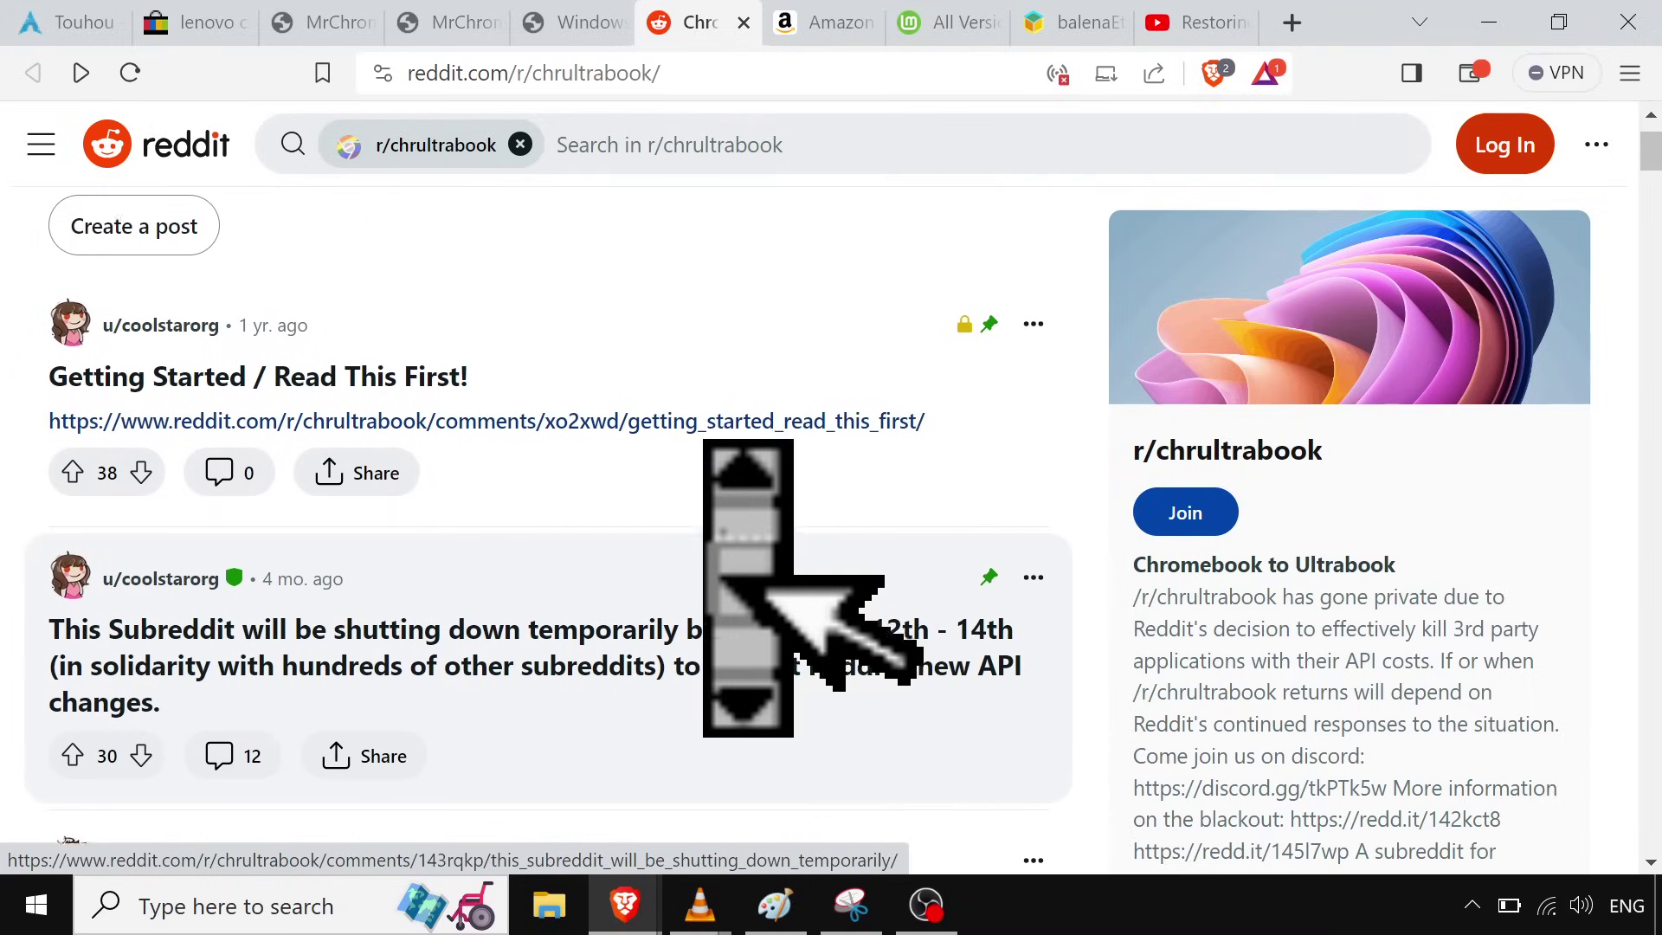
scroll(725, 578, up, 1)
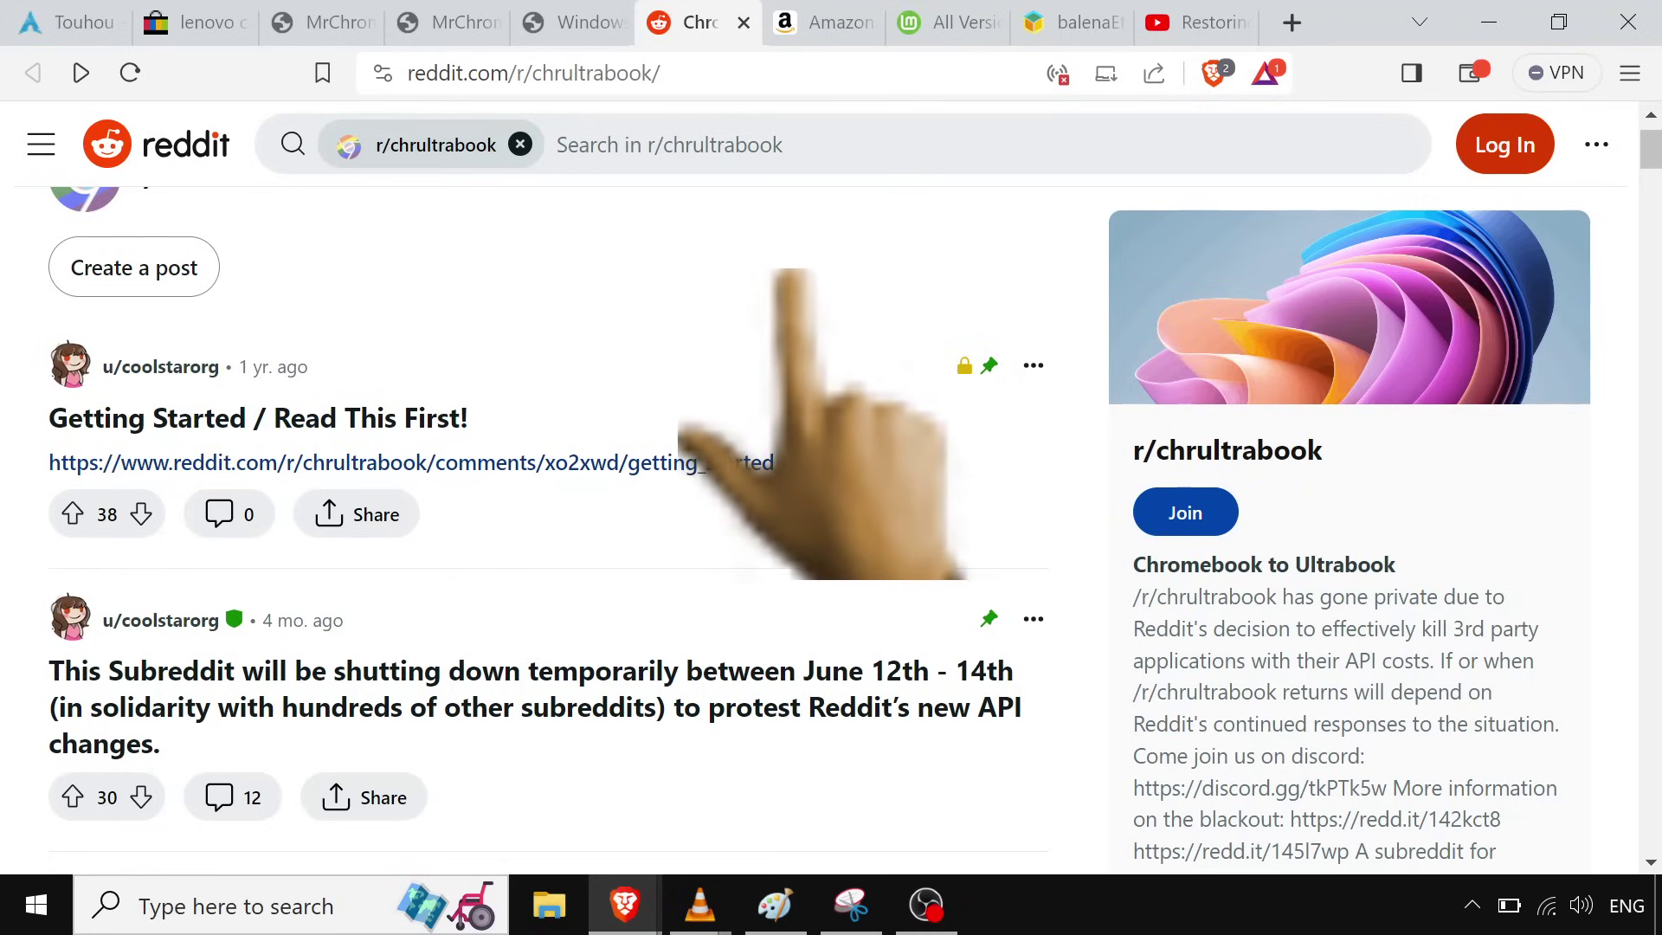
scroll(805, 420, up, 1)
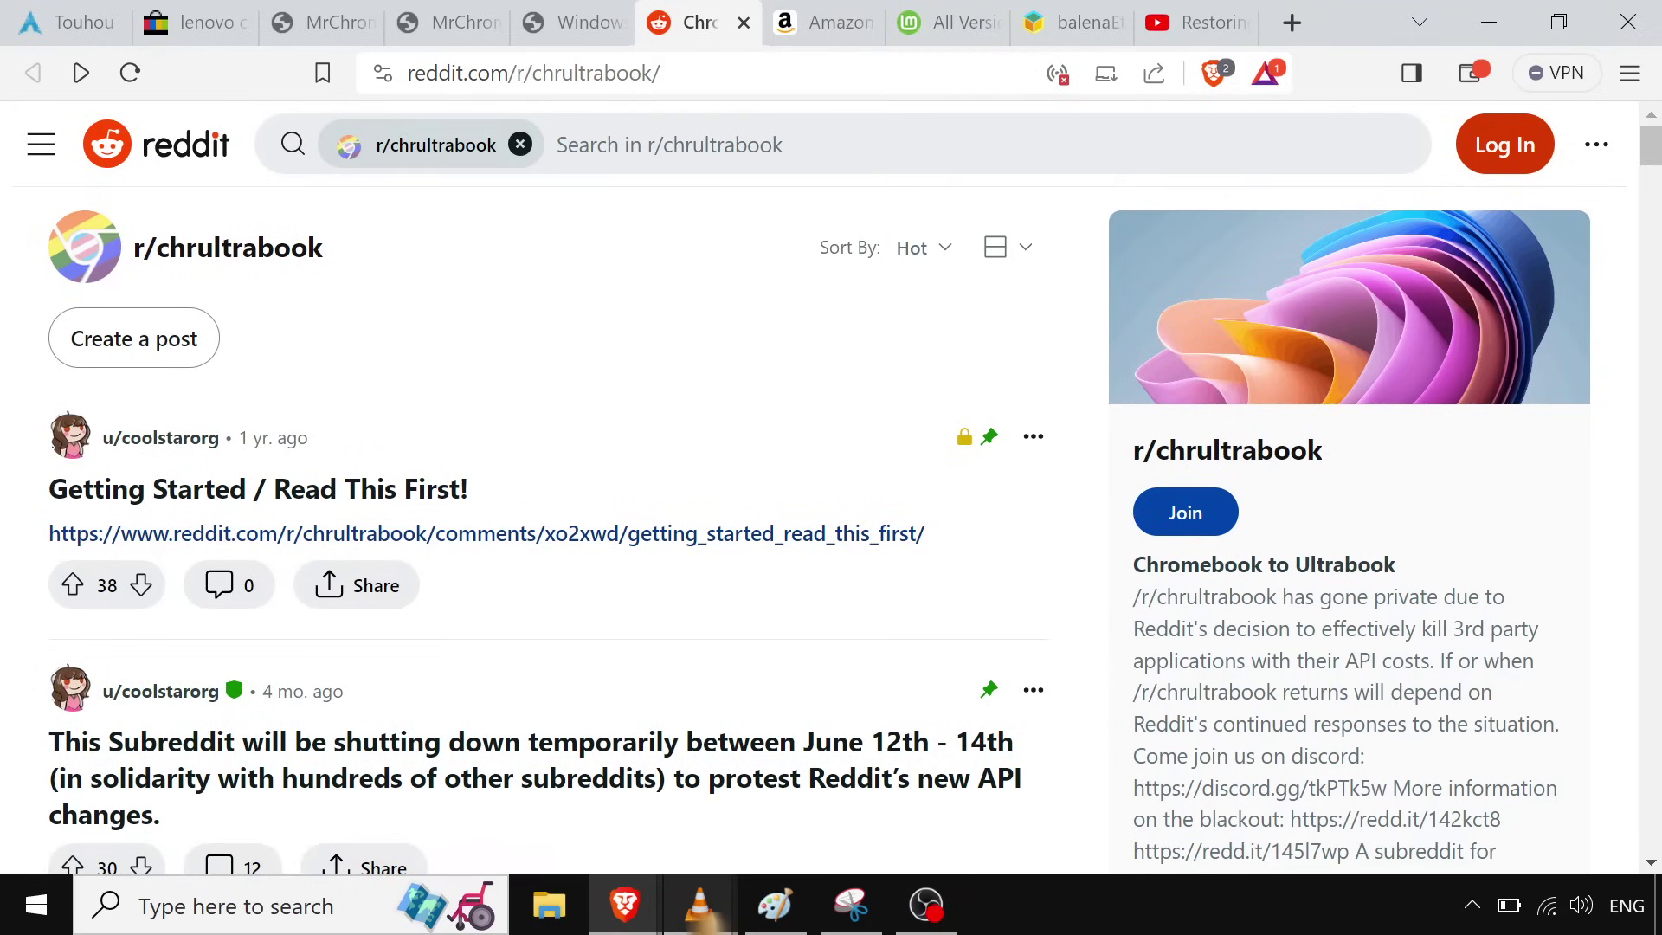
mouse_move(700, 919)
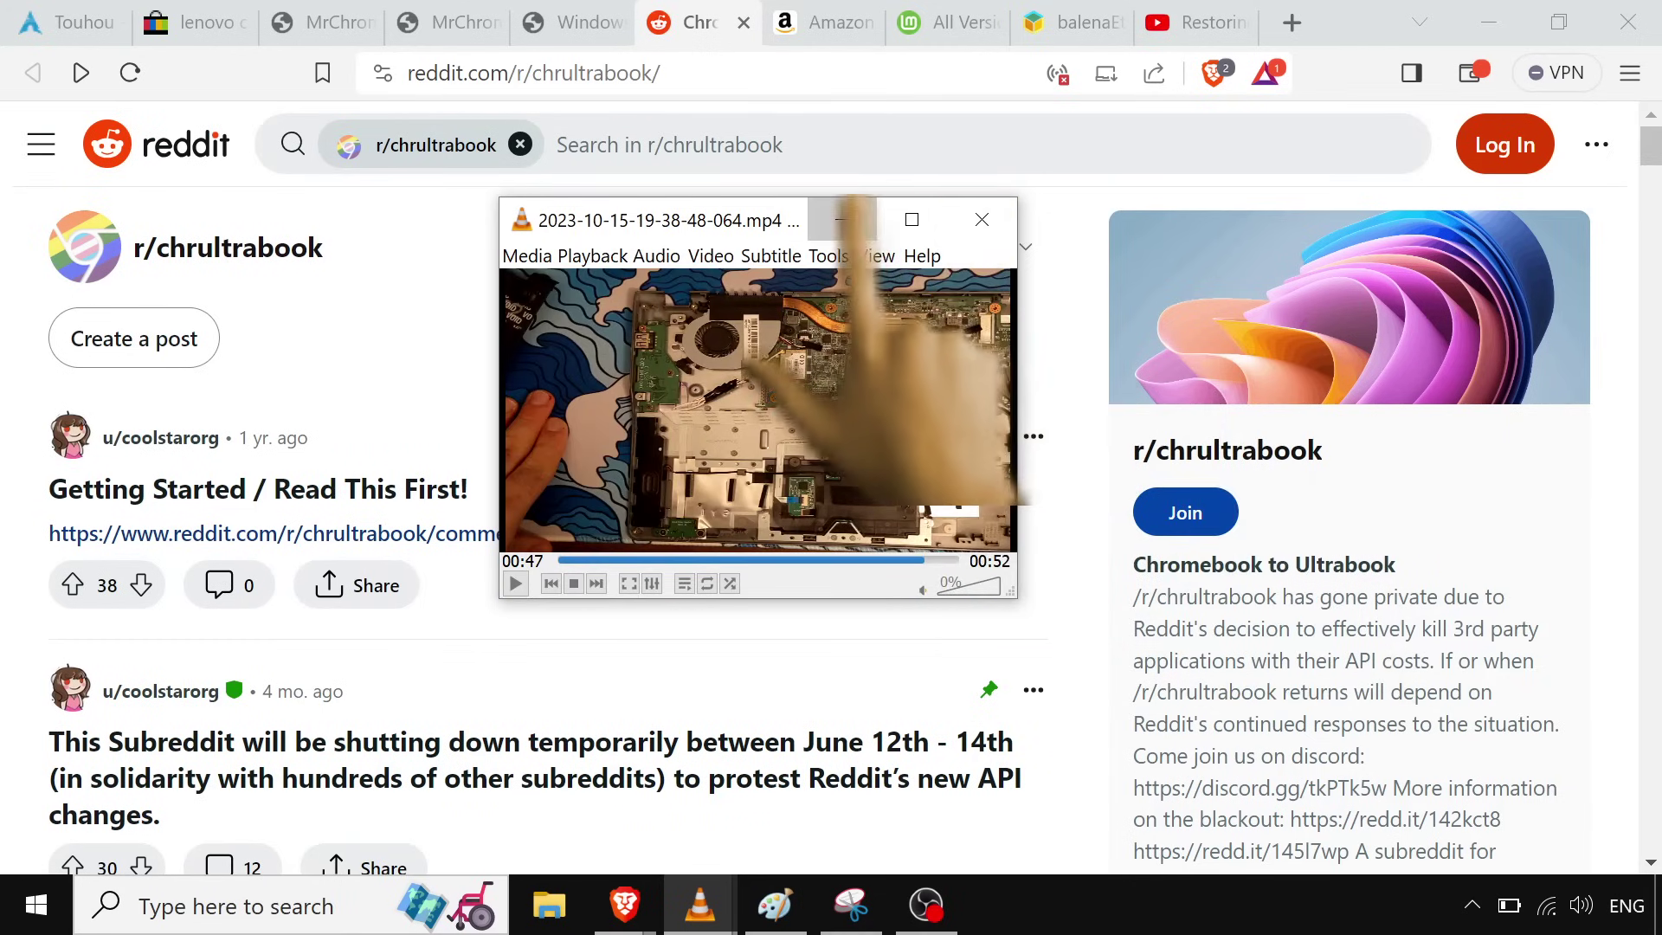
click(842, 219)
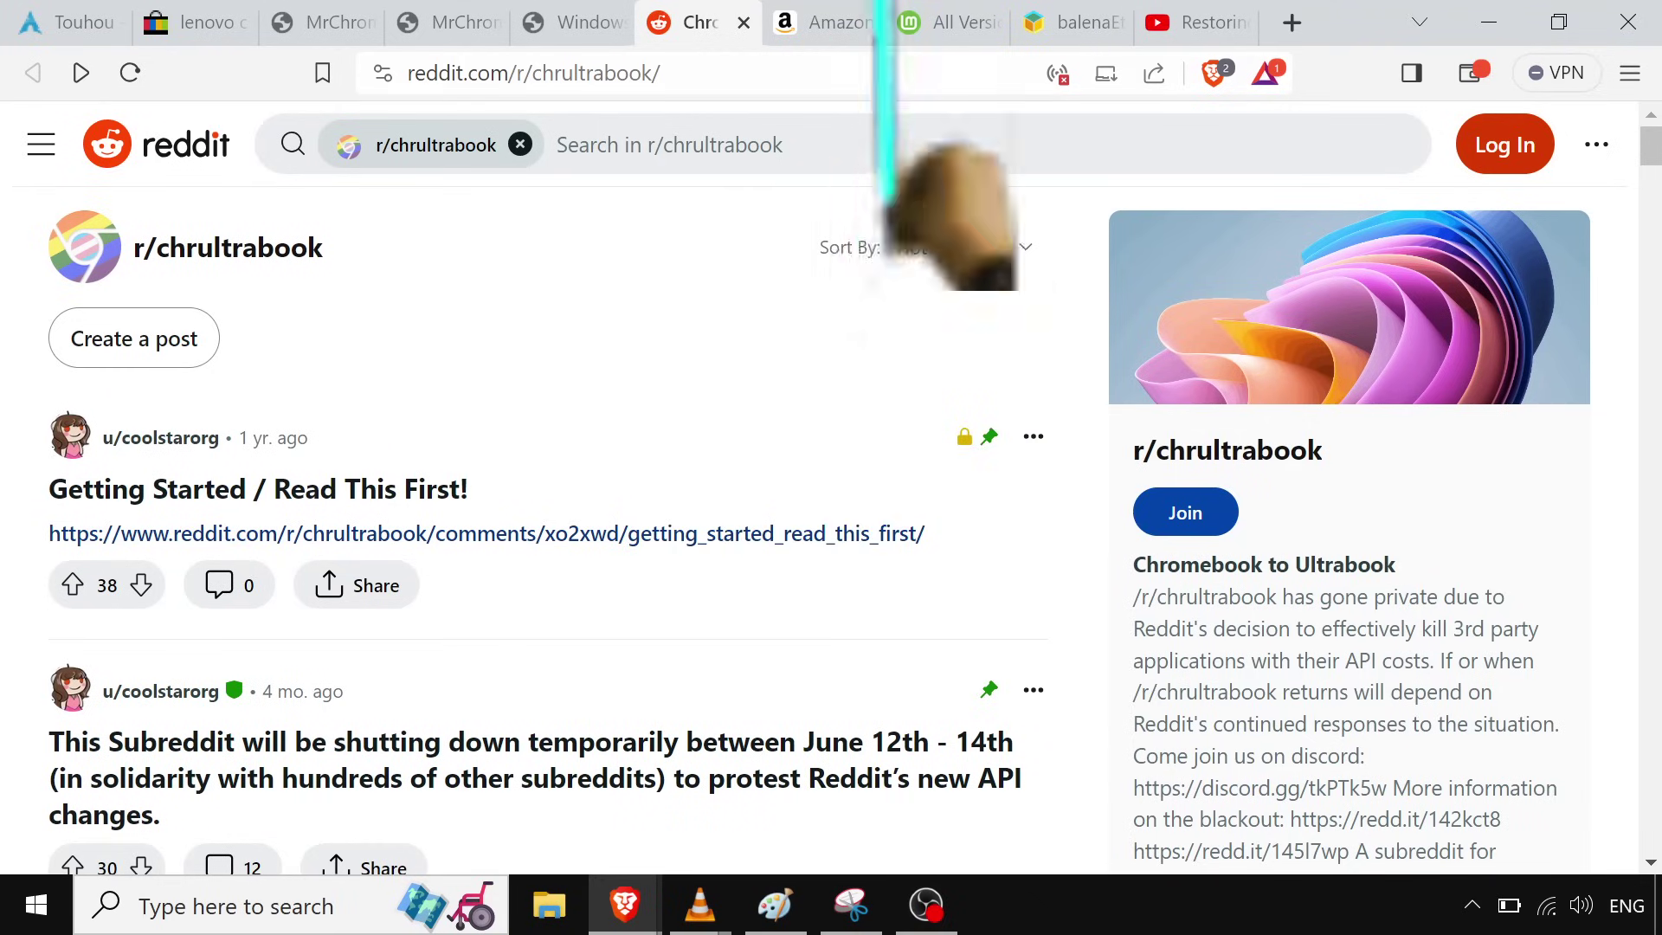
- Switch to the Linux Mint All Versions page and expand its Download menu
click(932, 19)
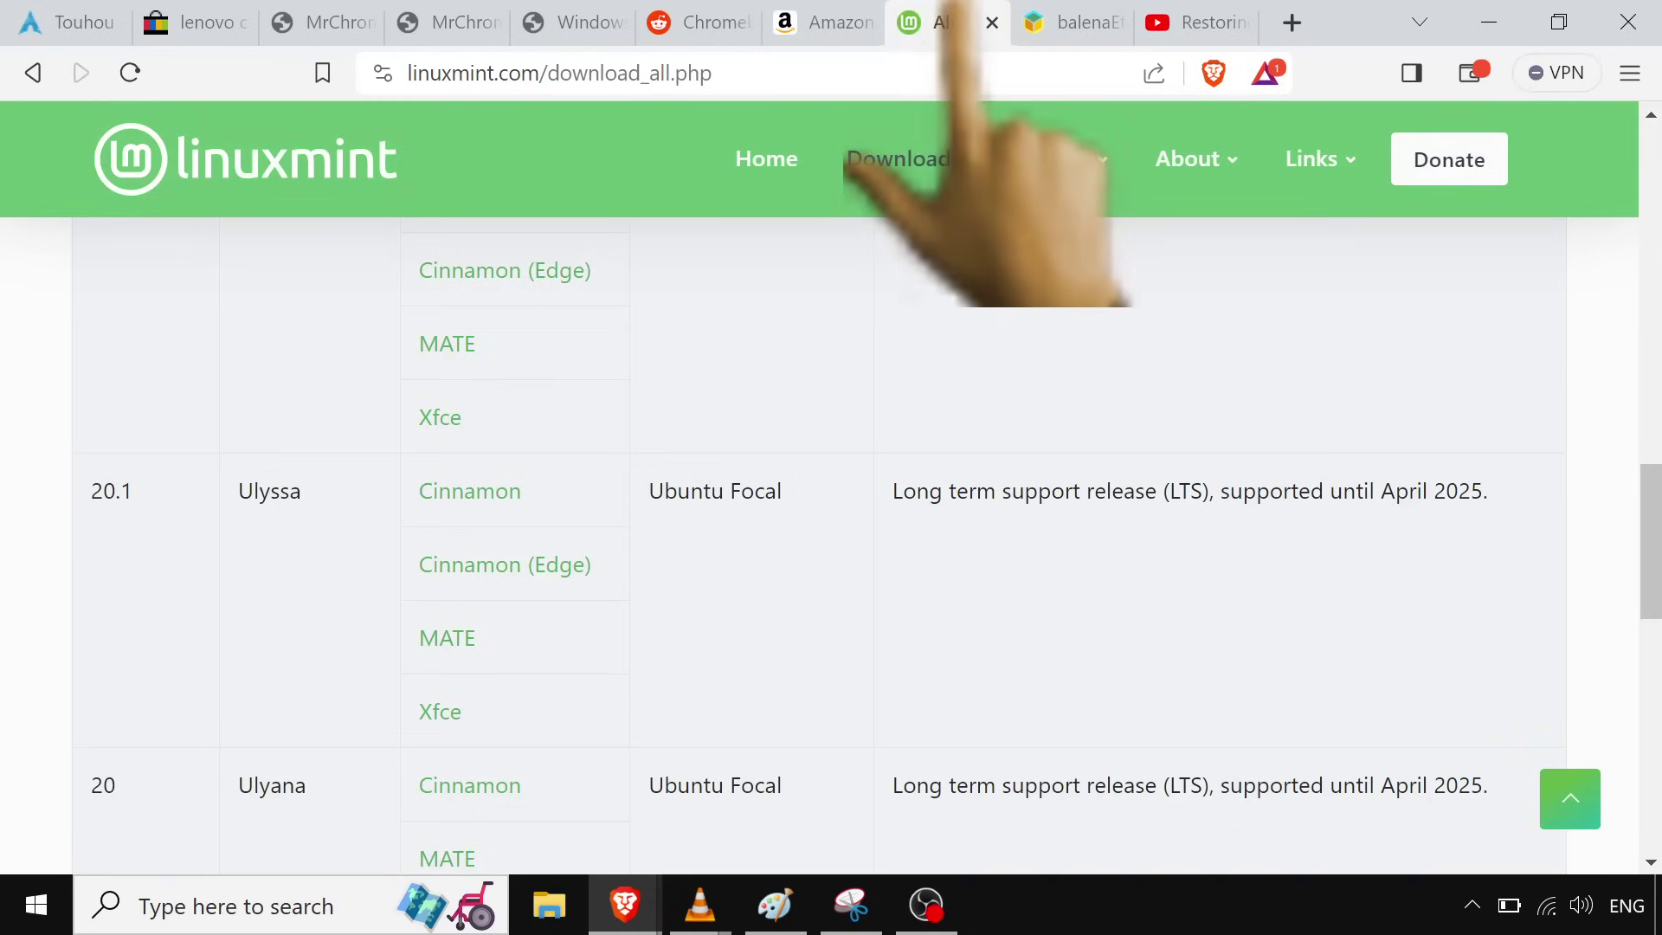
click(909, 158)
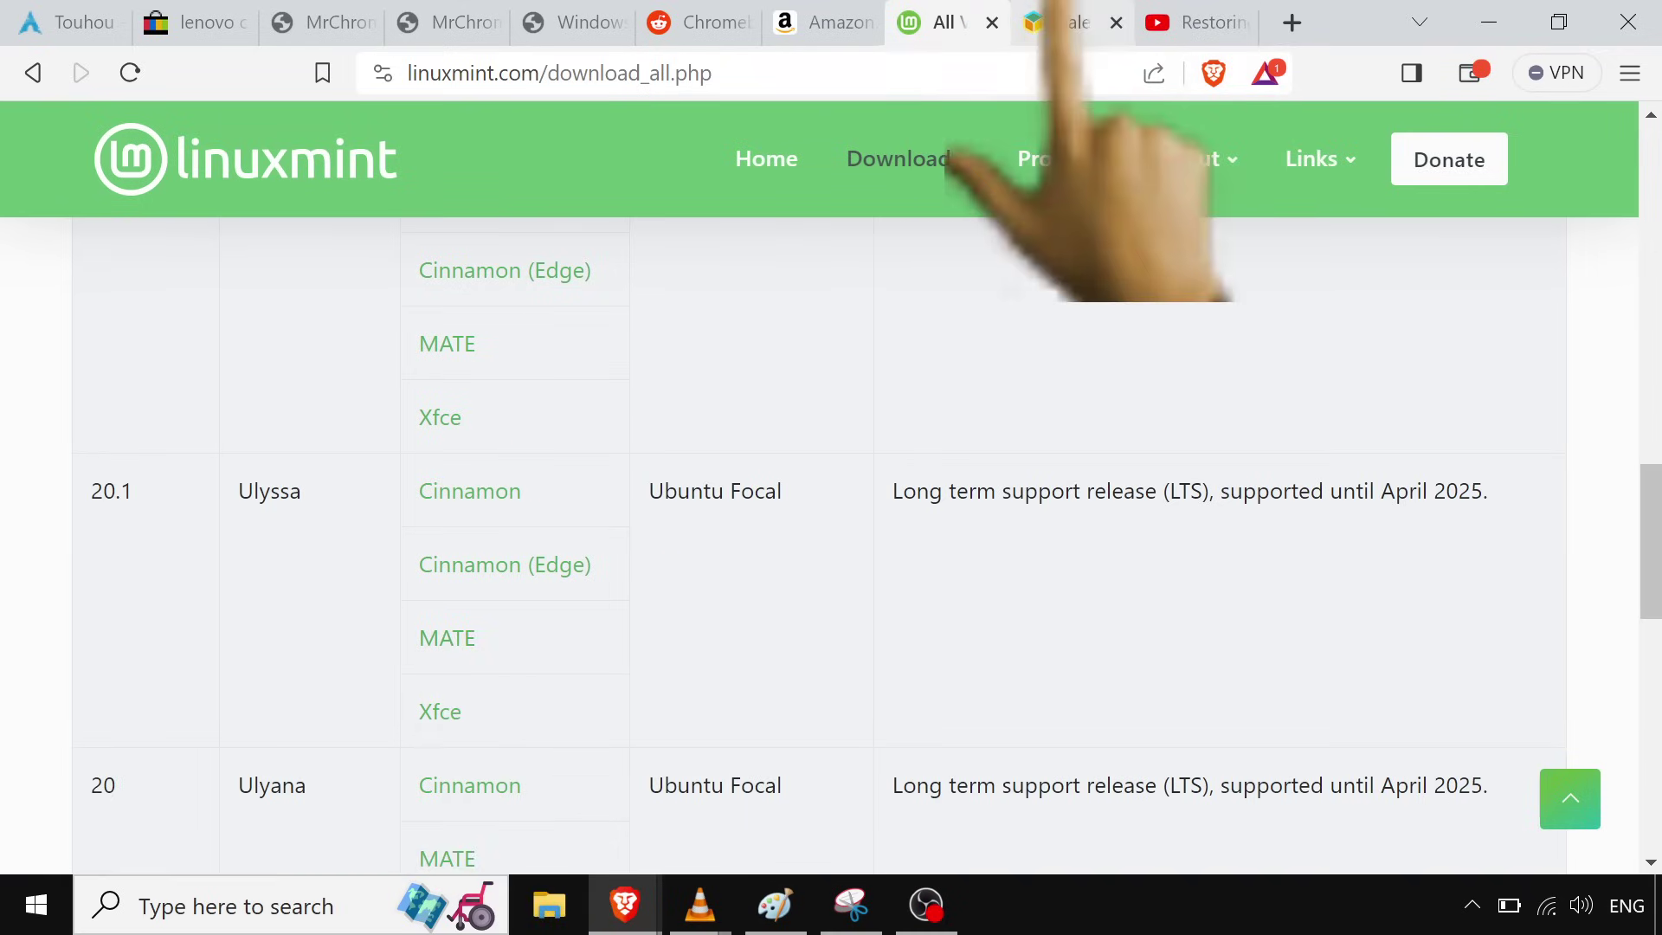
- Look over the balenaEtcher download page, then switch to the YouTube DISKPART USB-restore video
click(1051, 22)
mouse_move(956, 184)
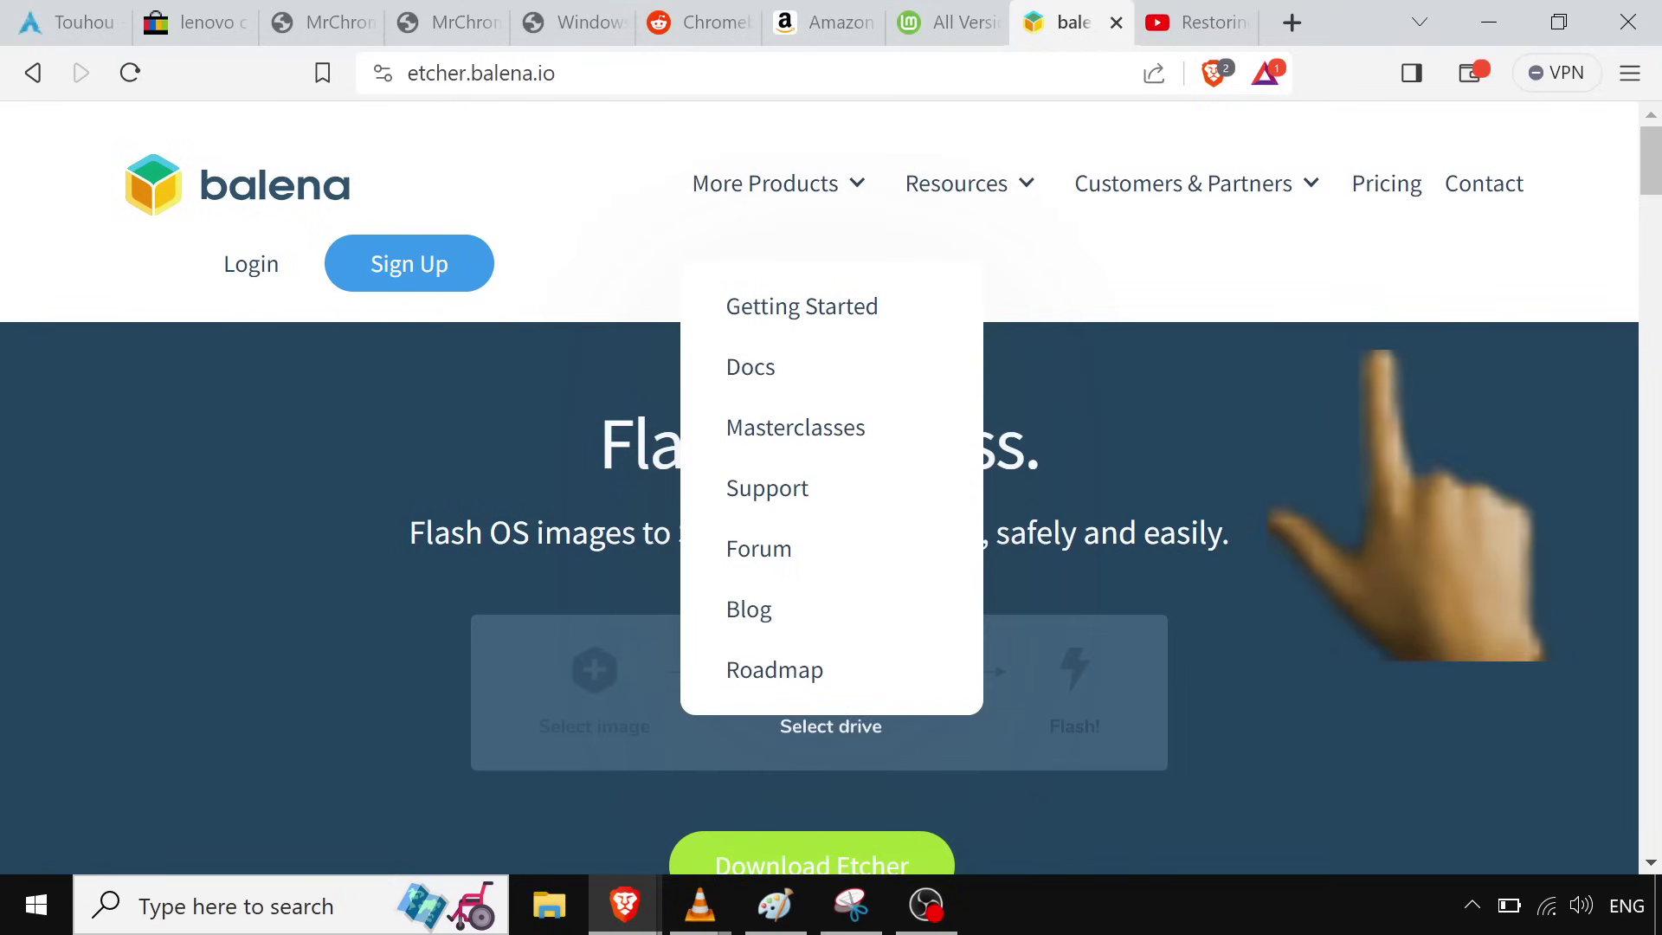
scroll(818, 597, down, 8)
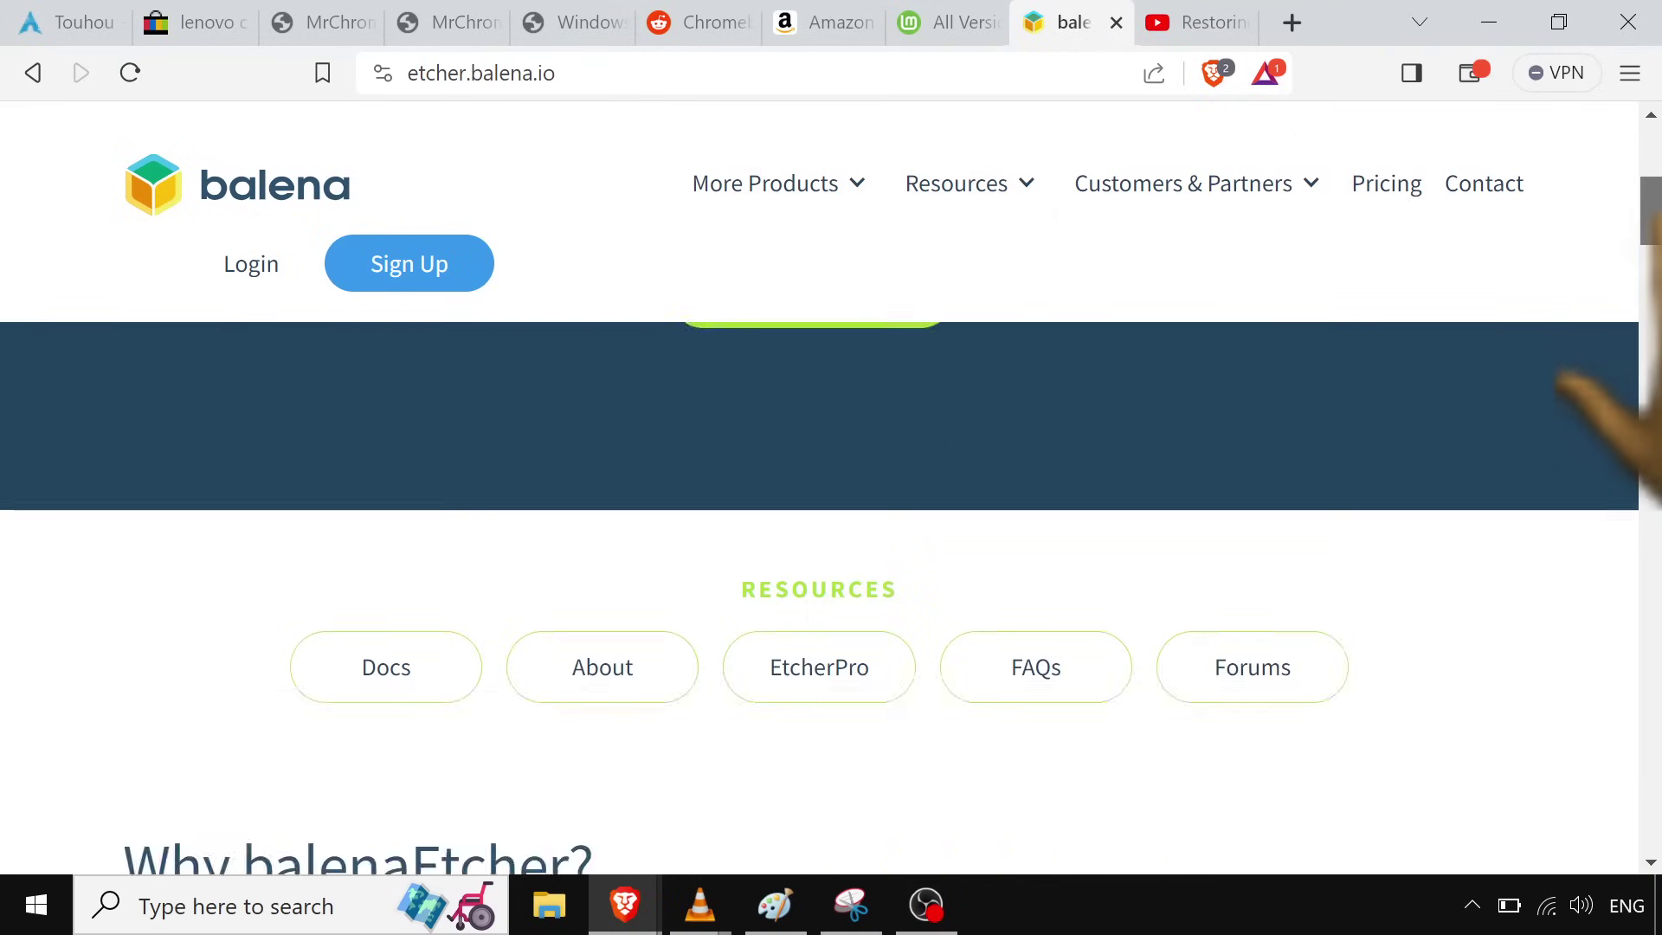
scroll(819, 598, down, 3)
scroll(818, 597, up, 10)
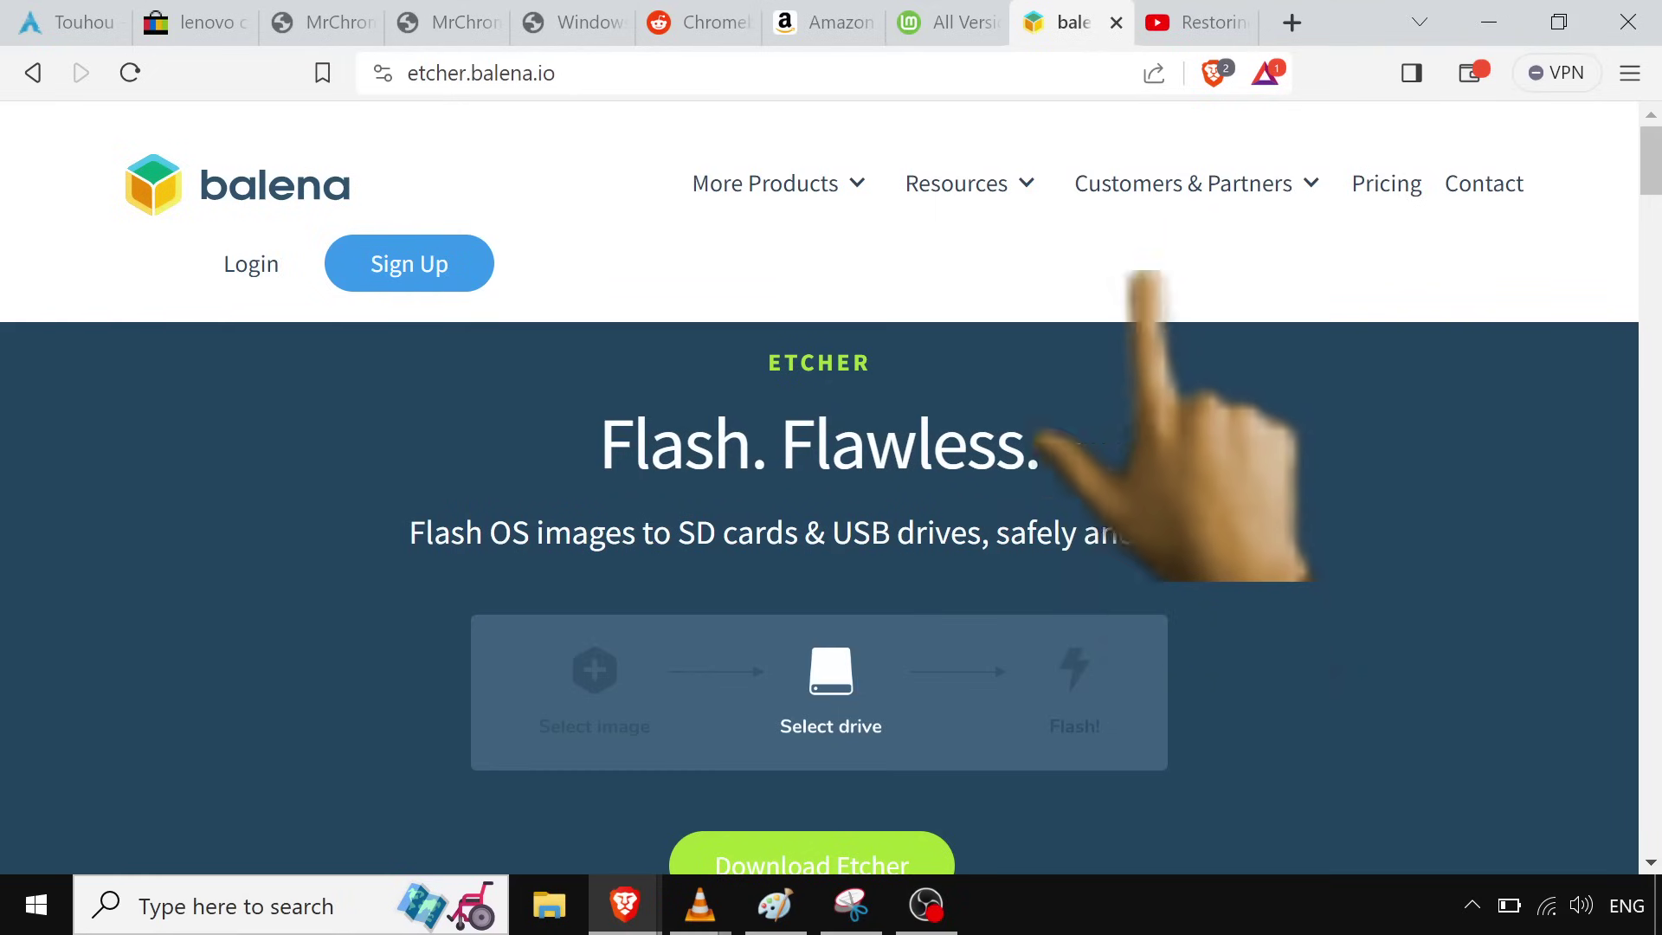
click(1198, 23)
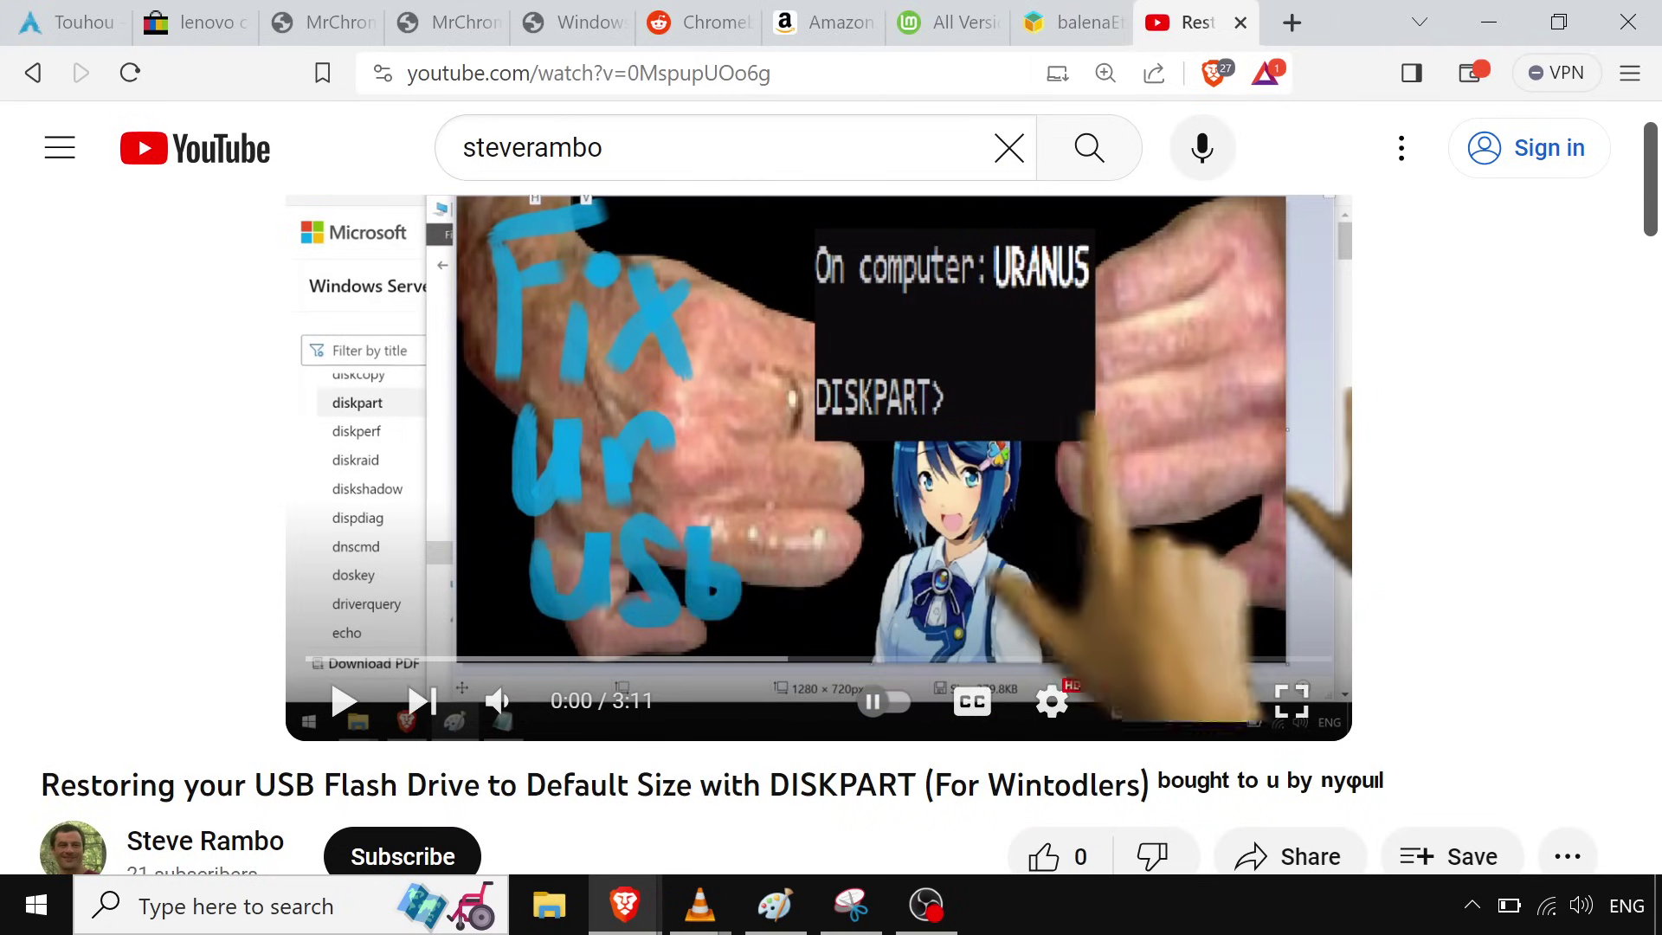
- Return Brave to balenaEtcher, minimize the laptop teardown video, and show the VLC window previews
click(1060, 21)
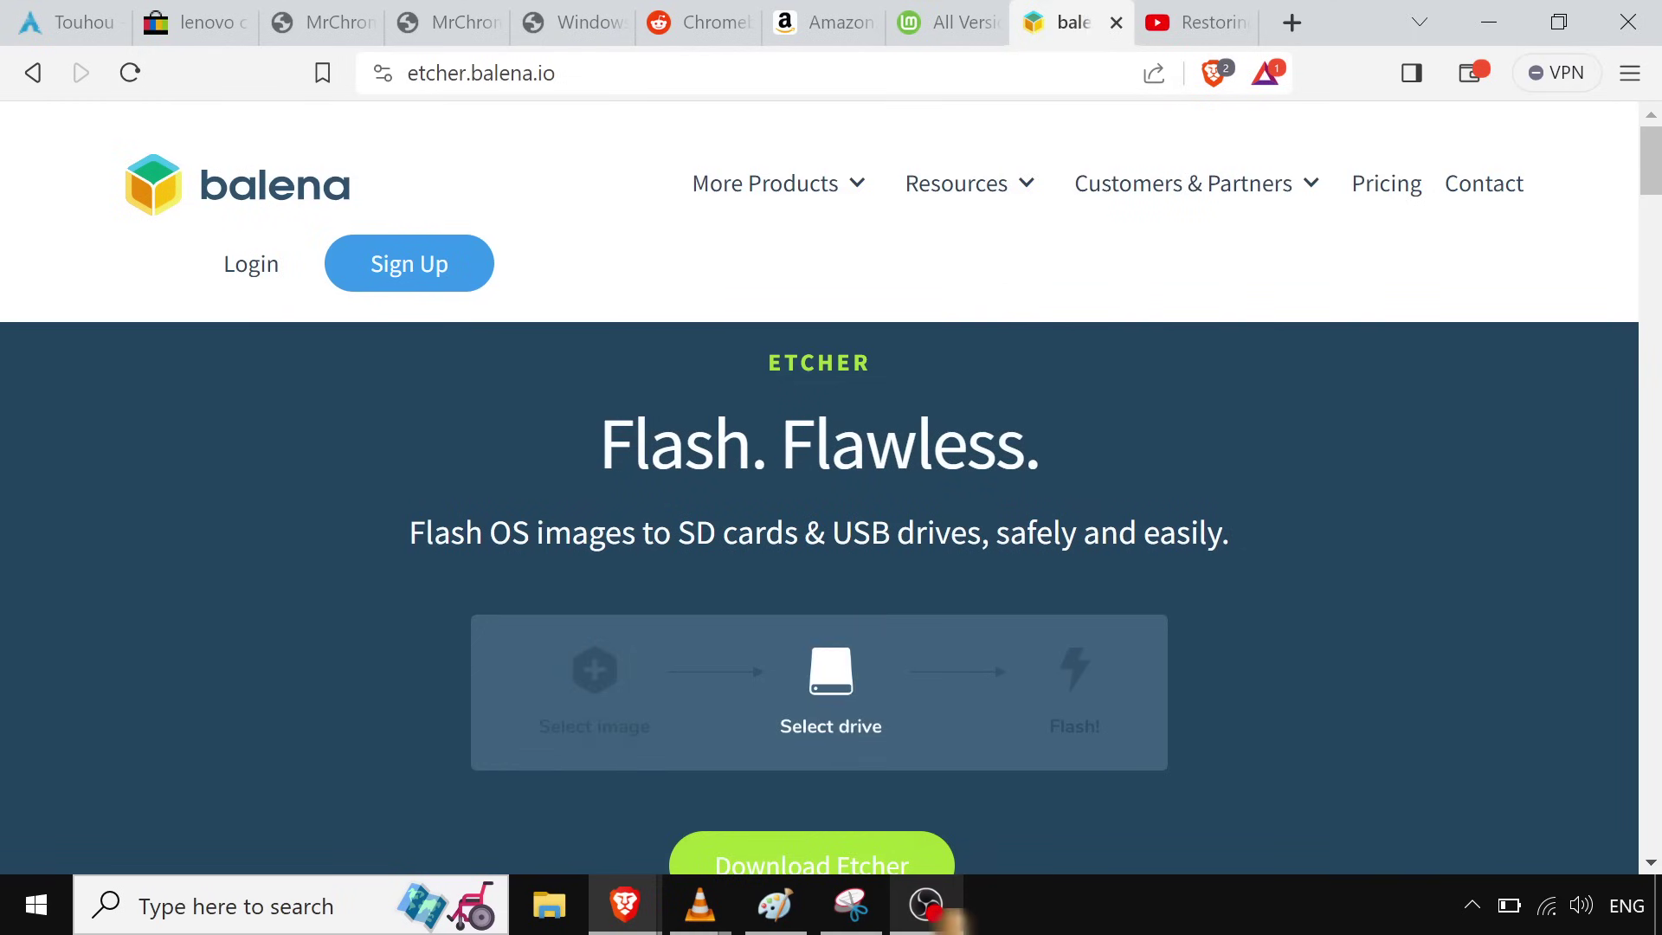
mouse_move(952, 919)
mouse_move(706, 919)
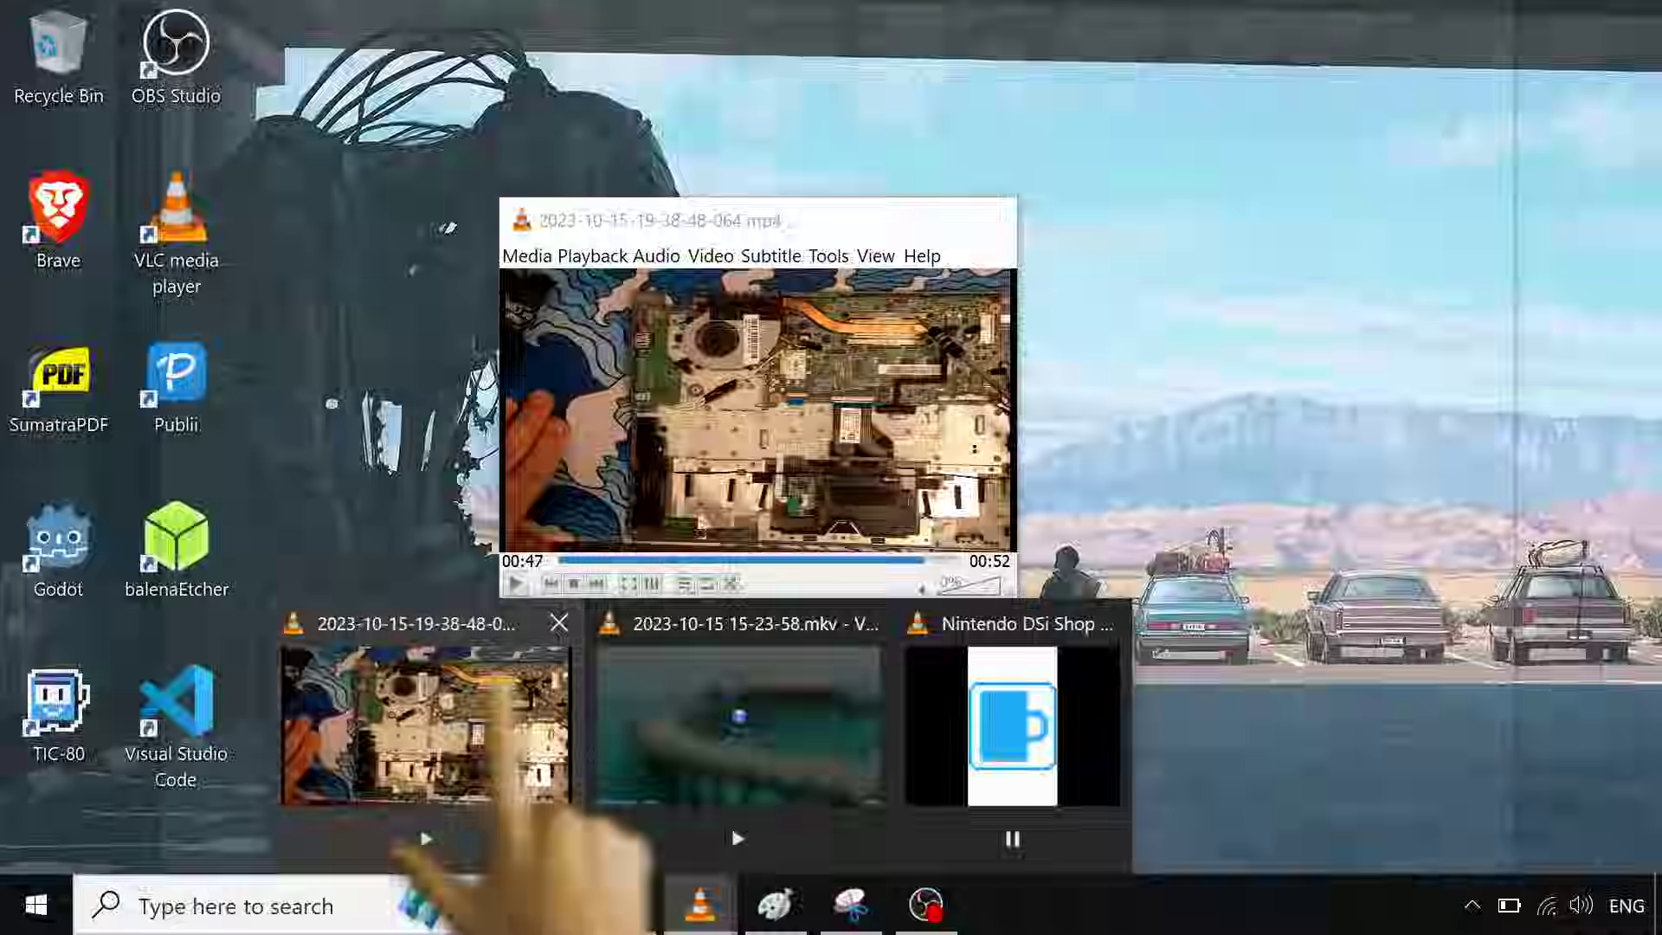
click(506, 688)
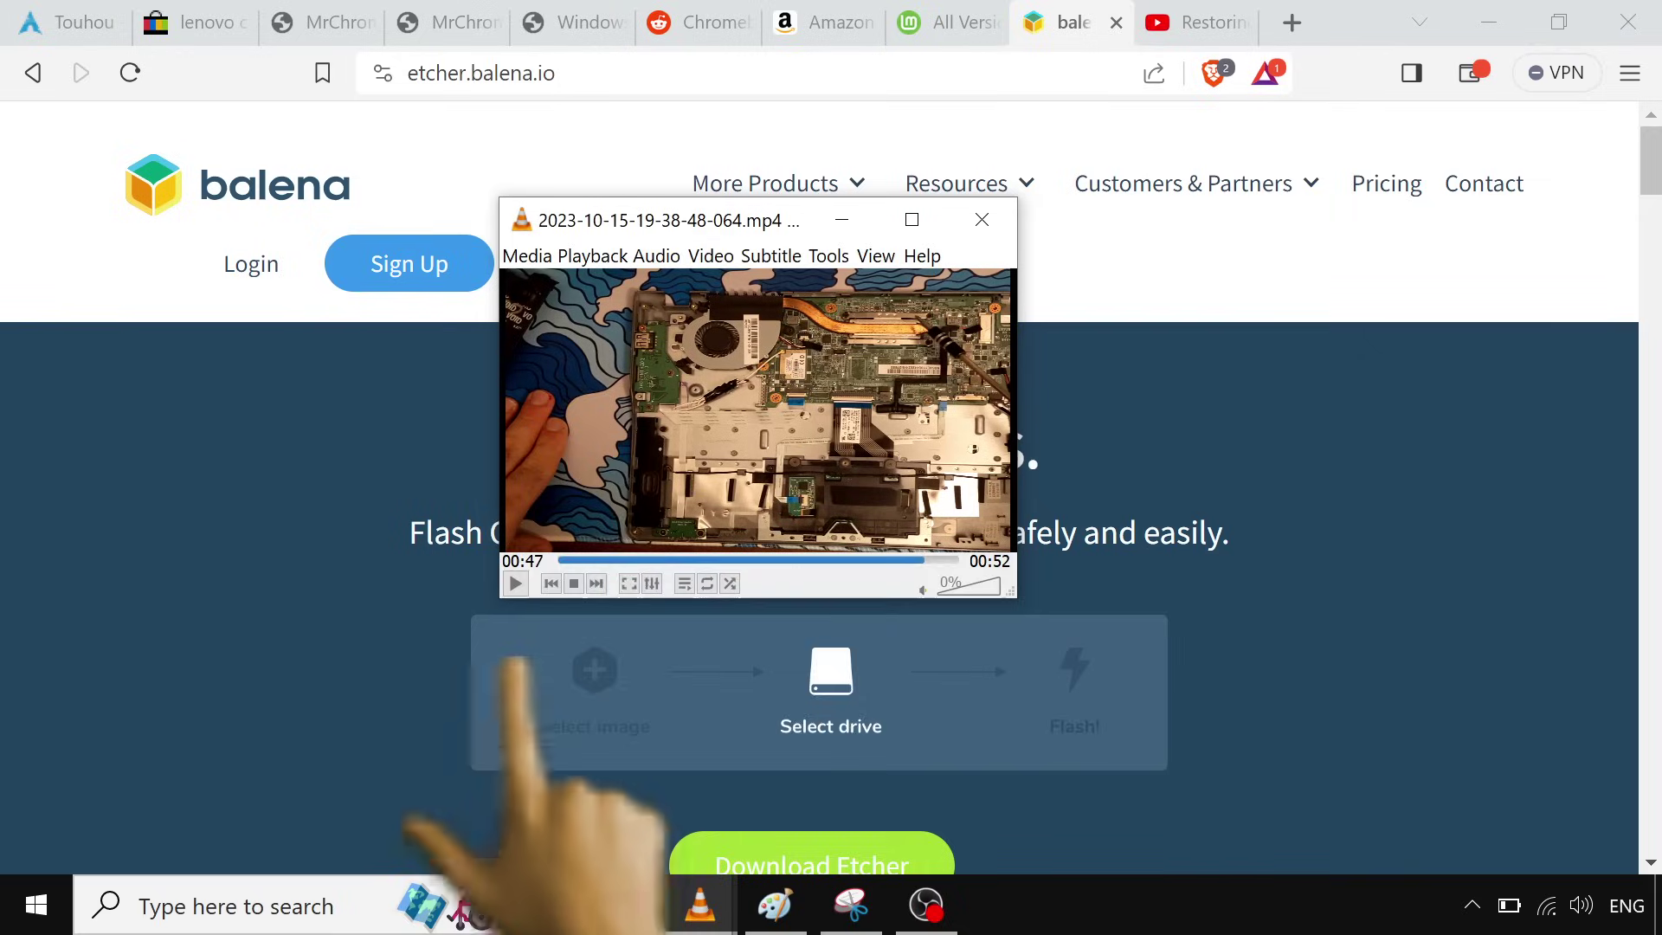
click(699, 904)
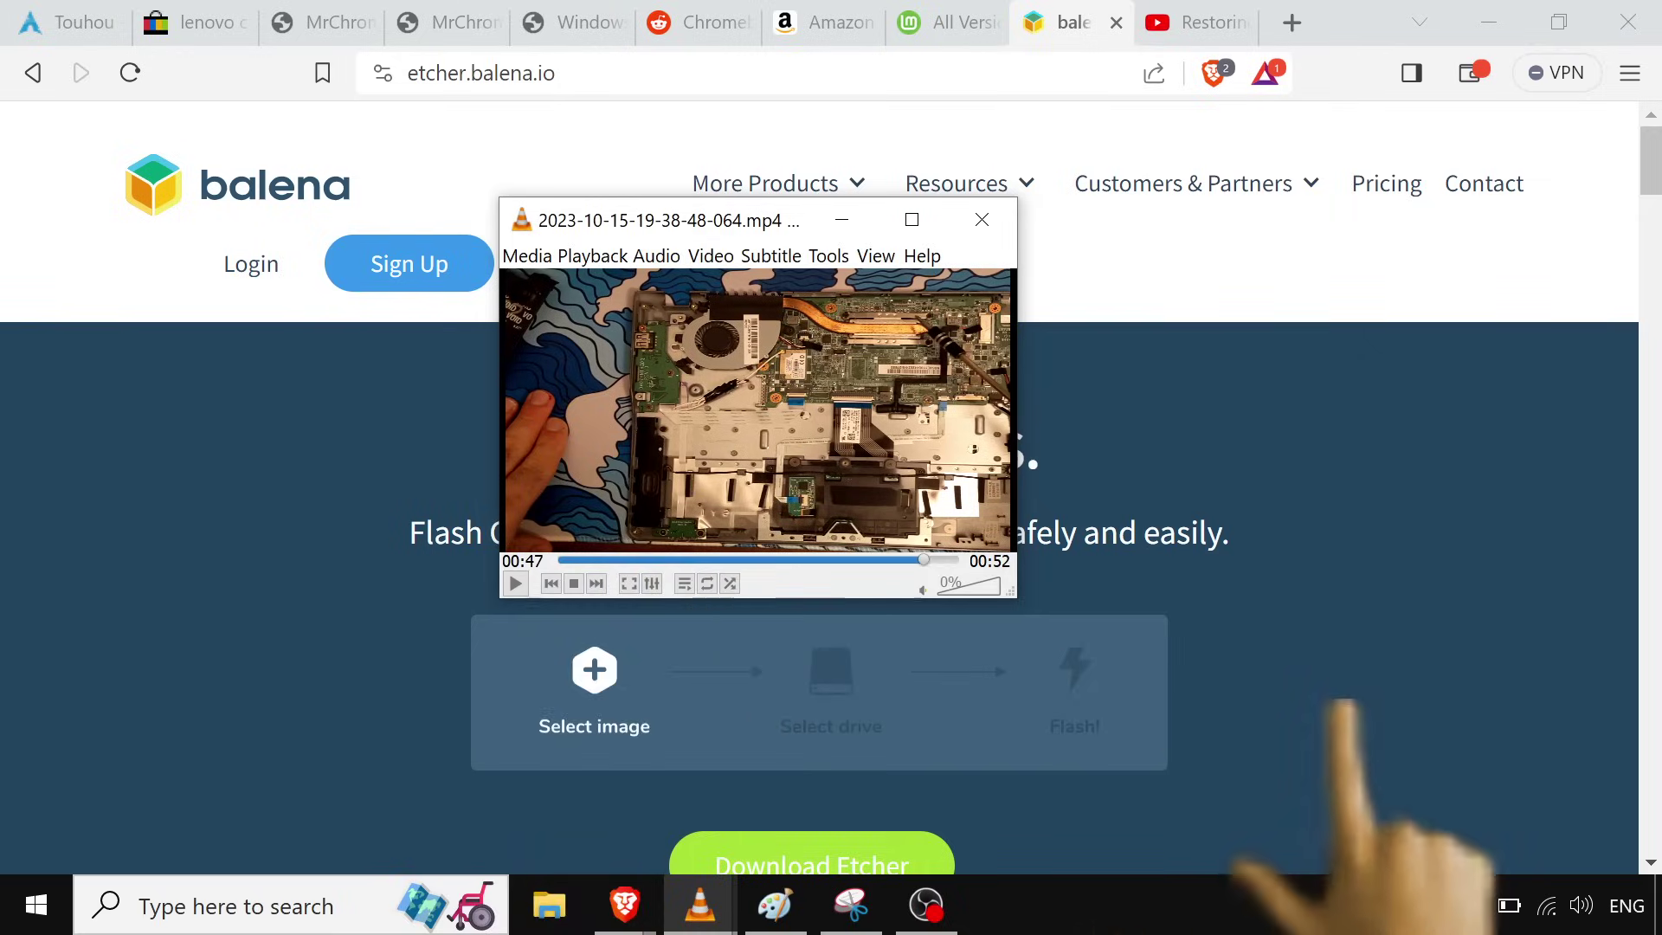
click(699, 904)
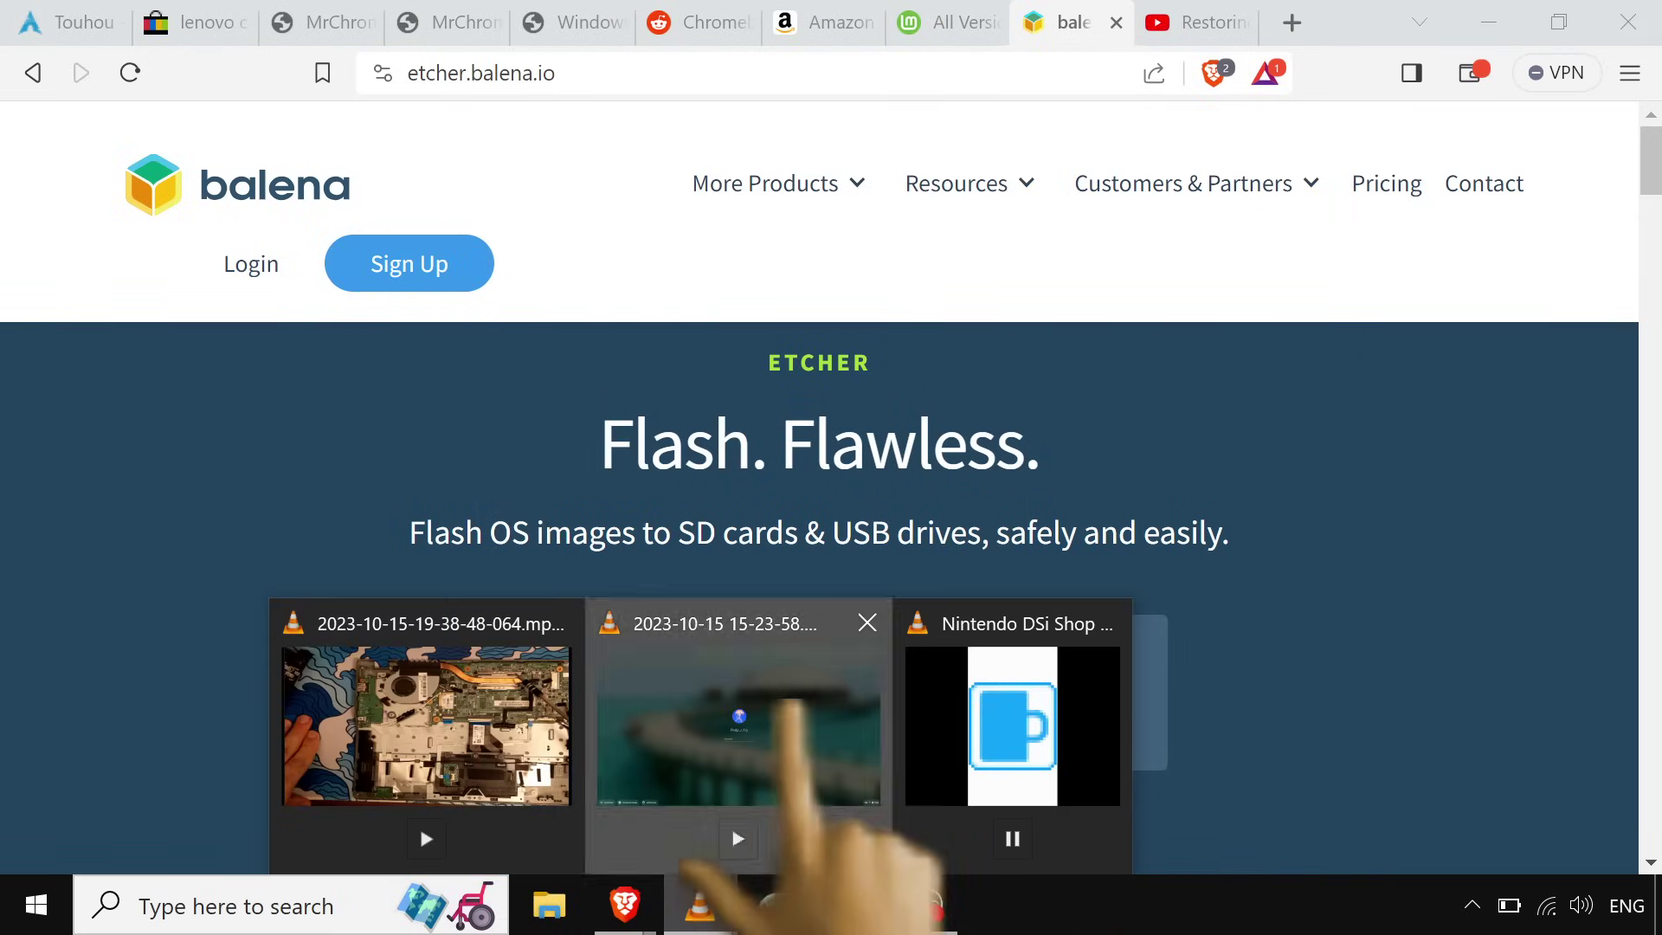
- Play the .mkv Chromebook recording full screen from 00:38, the 'Chrome OS is missing or damaged' screen
click(778, 704)
double_click(740, 514)
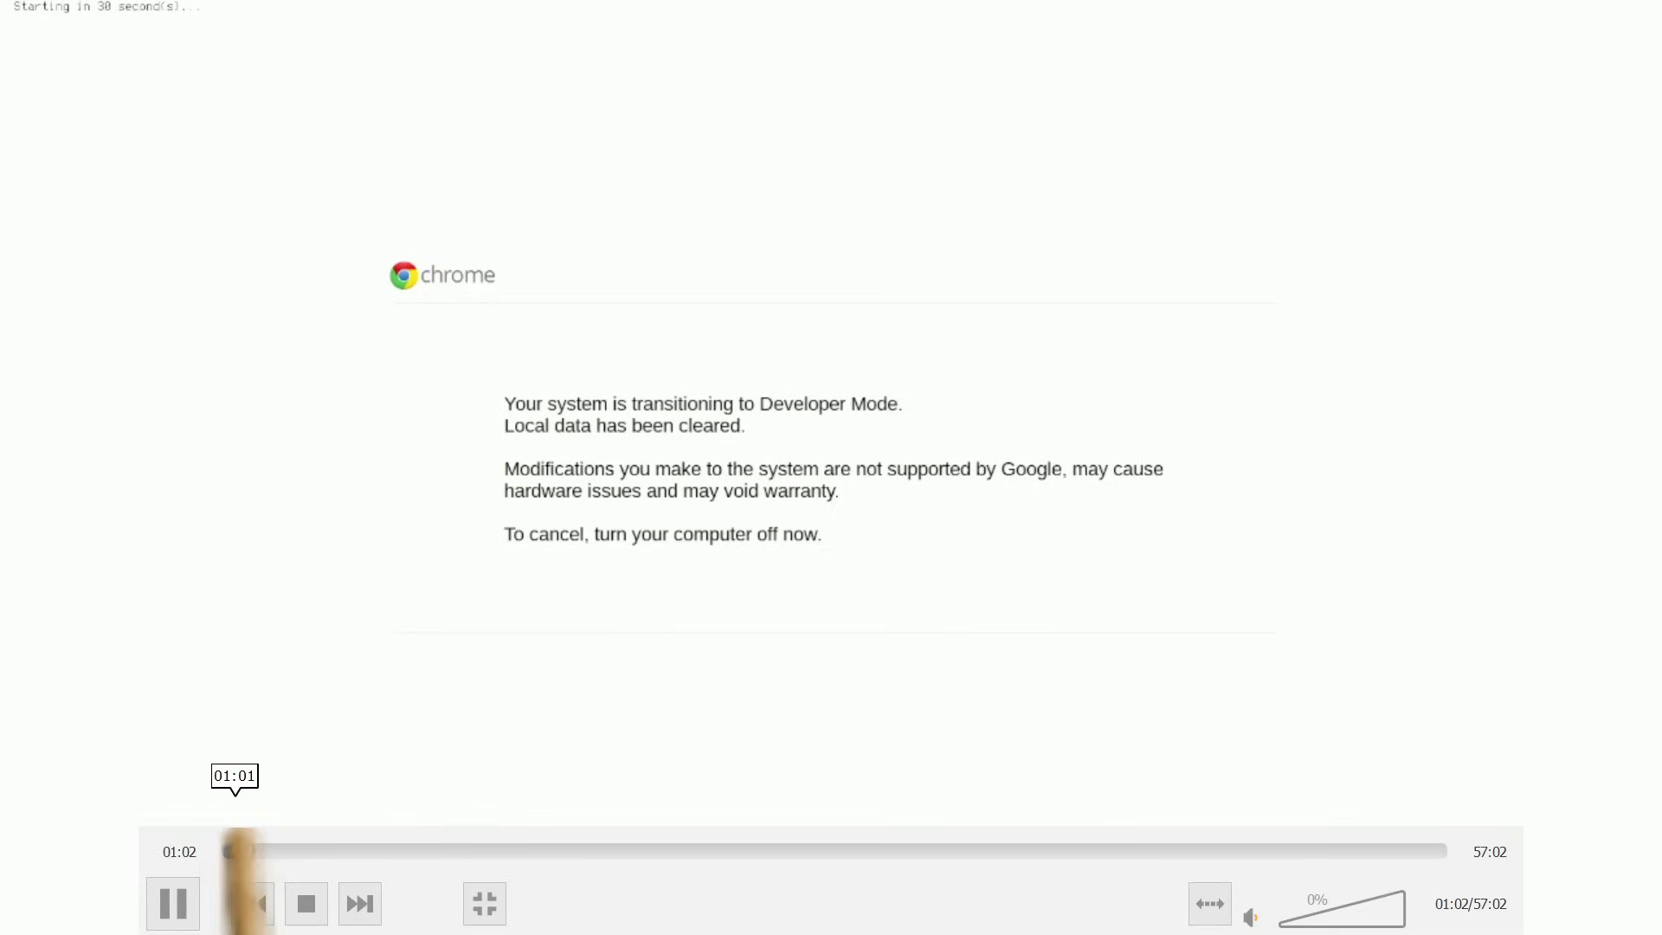
click(228, 851)
click(227, 851)
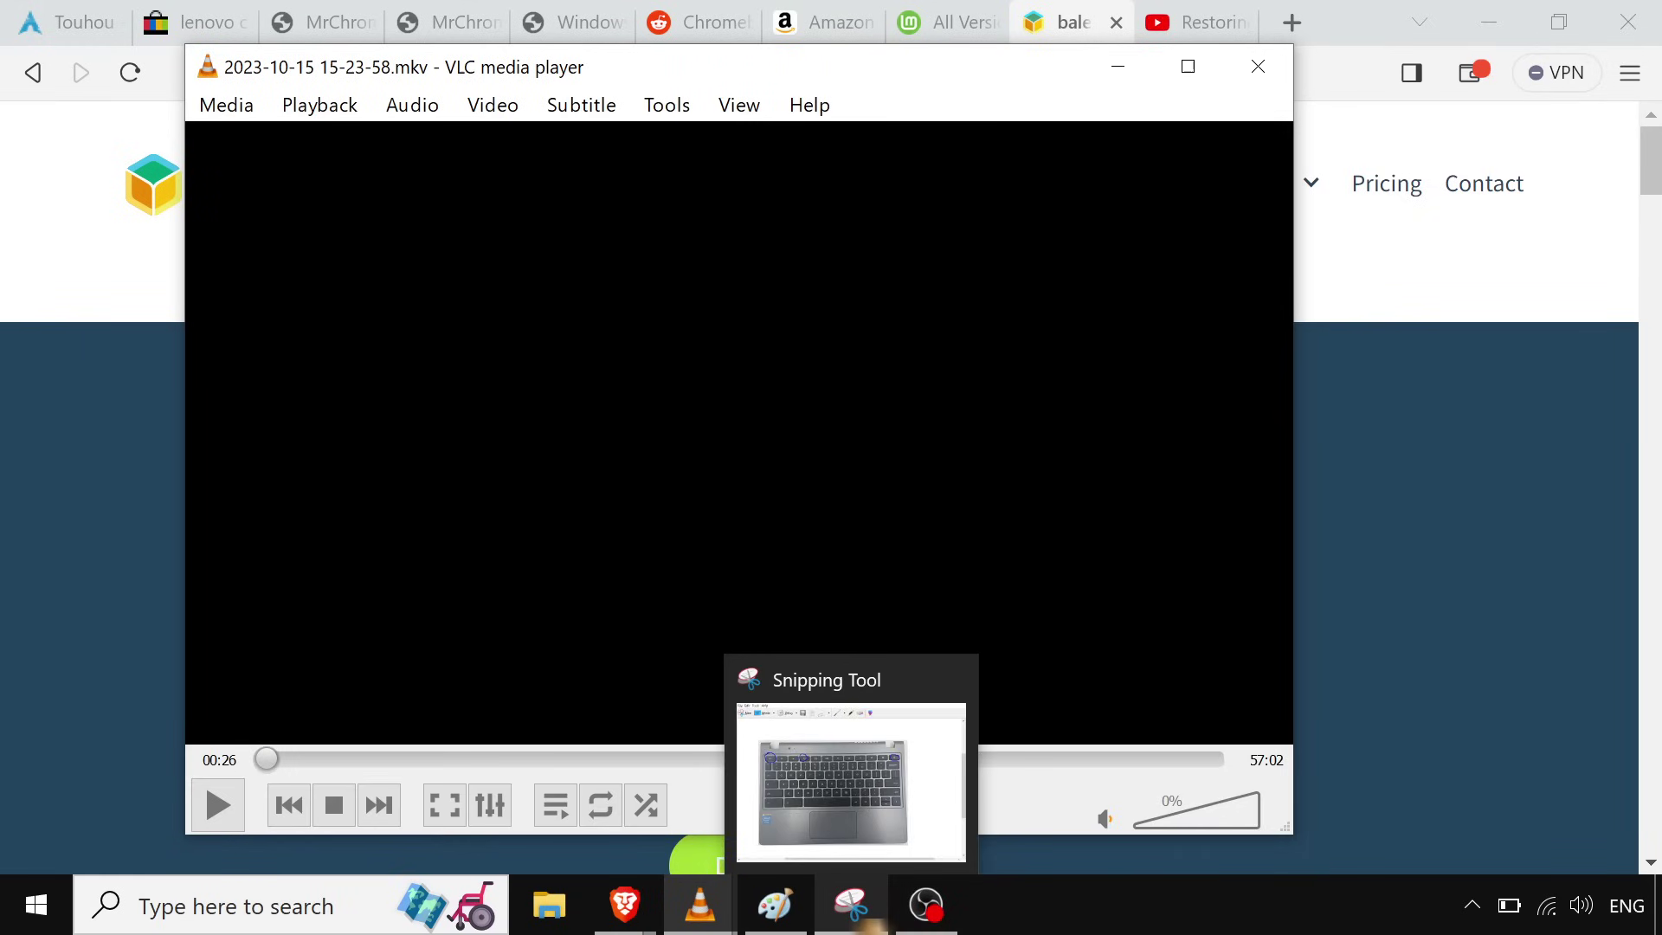
- Check the annotated keyboard photo, then put it away and resume the recording full screen
click(857, 909)
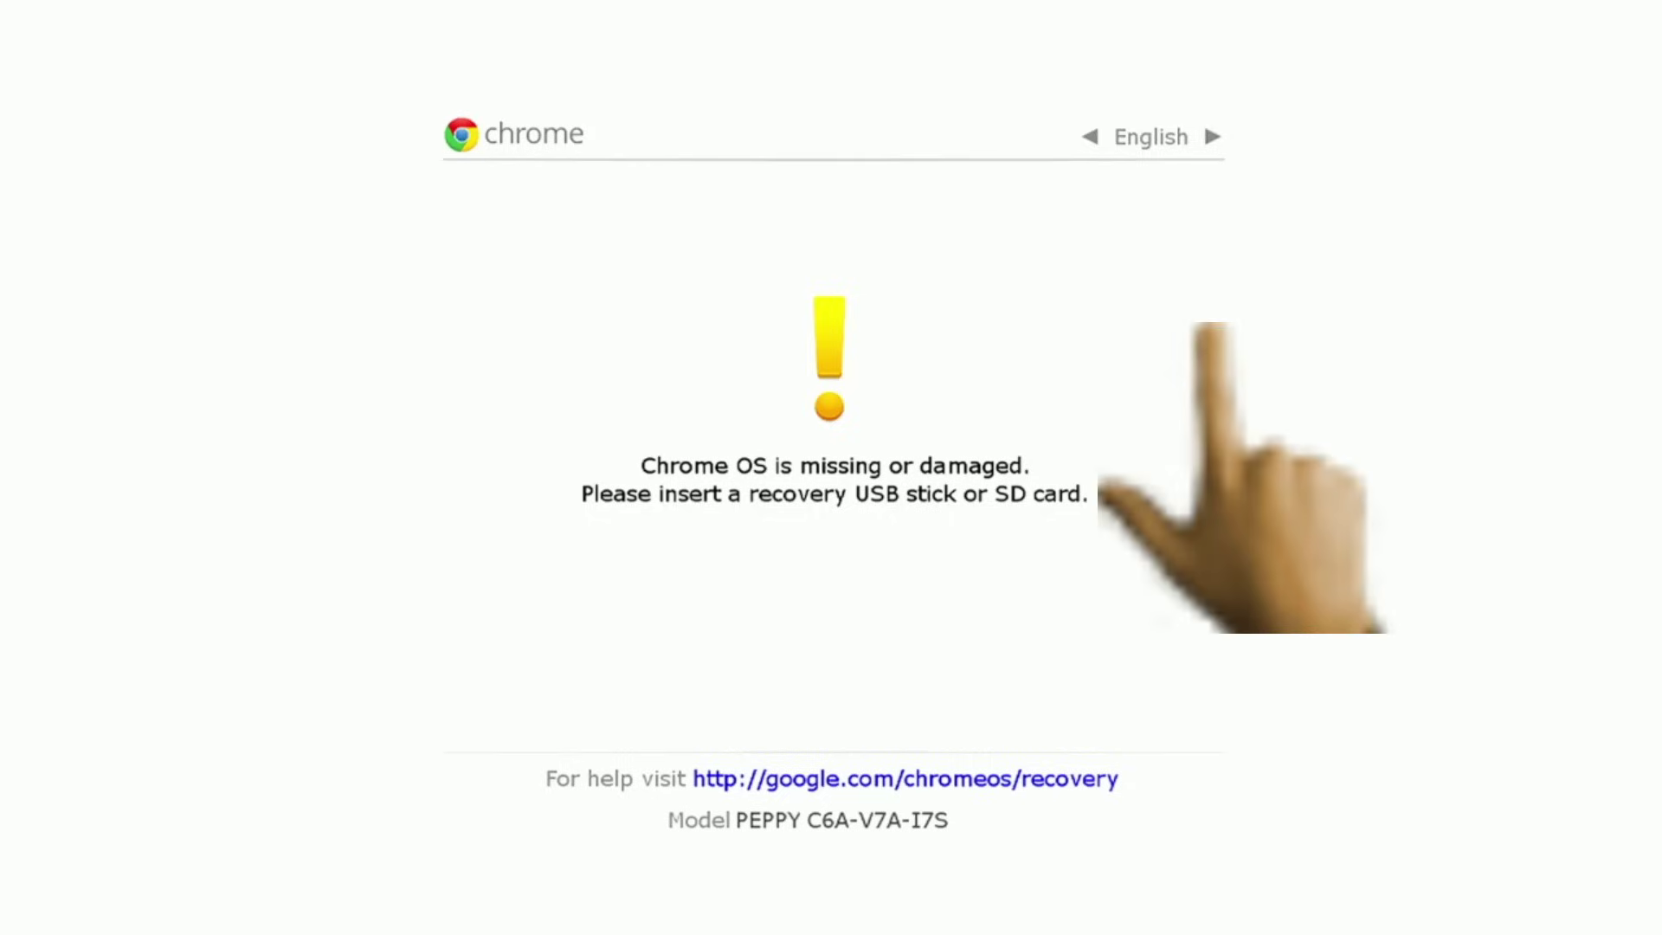
double_click(1035, 350)
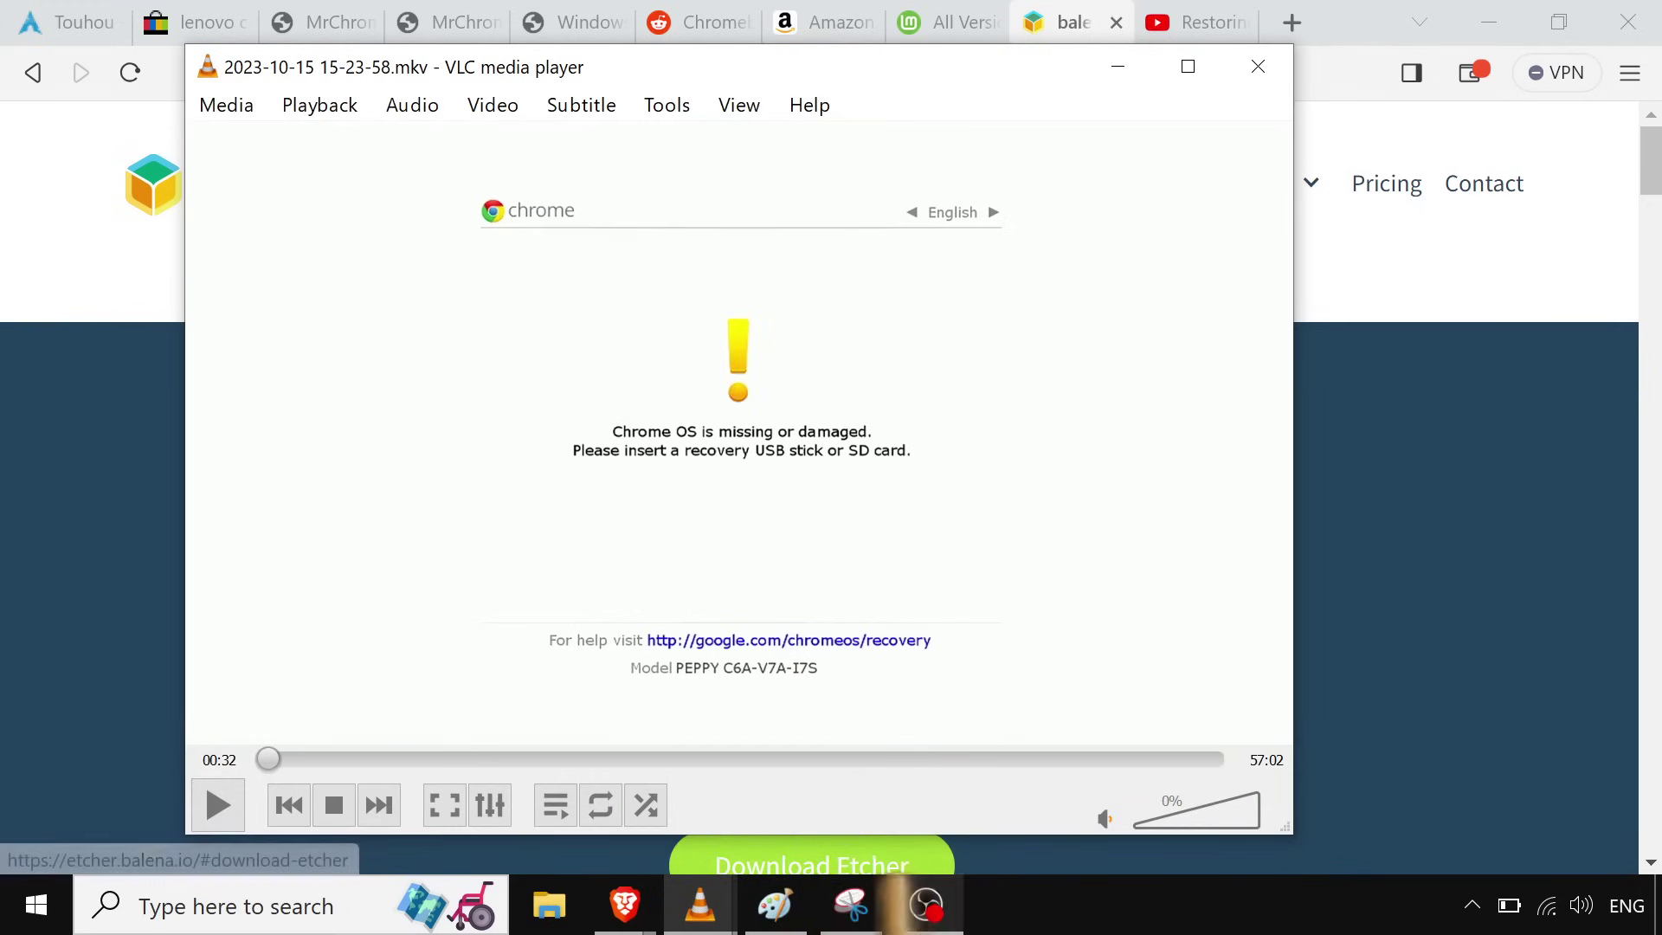
click(853, 904)
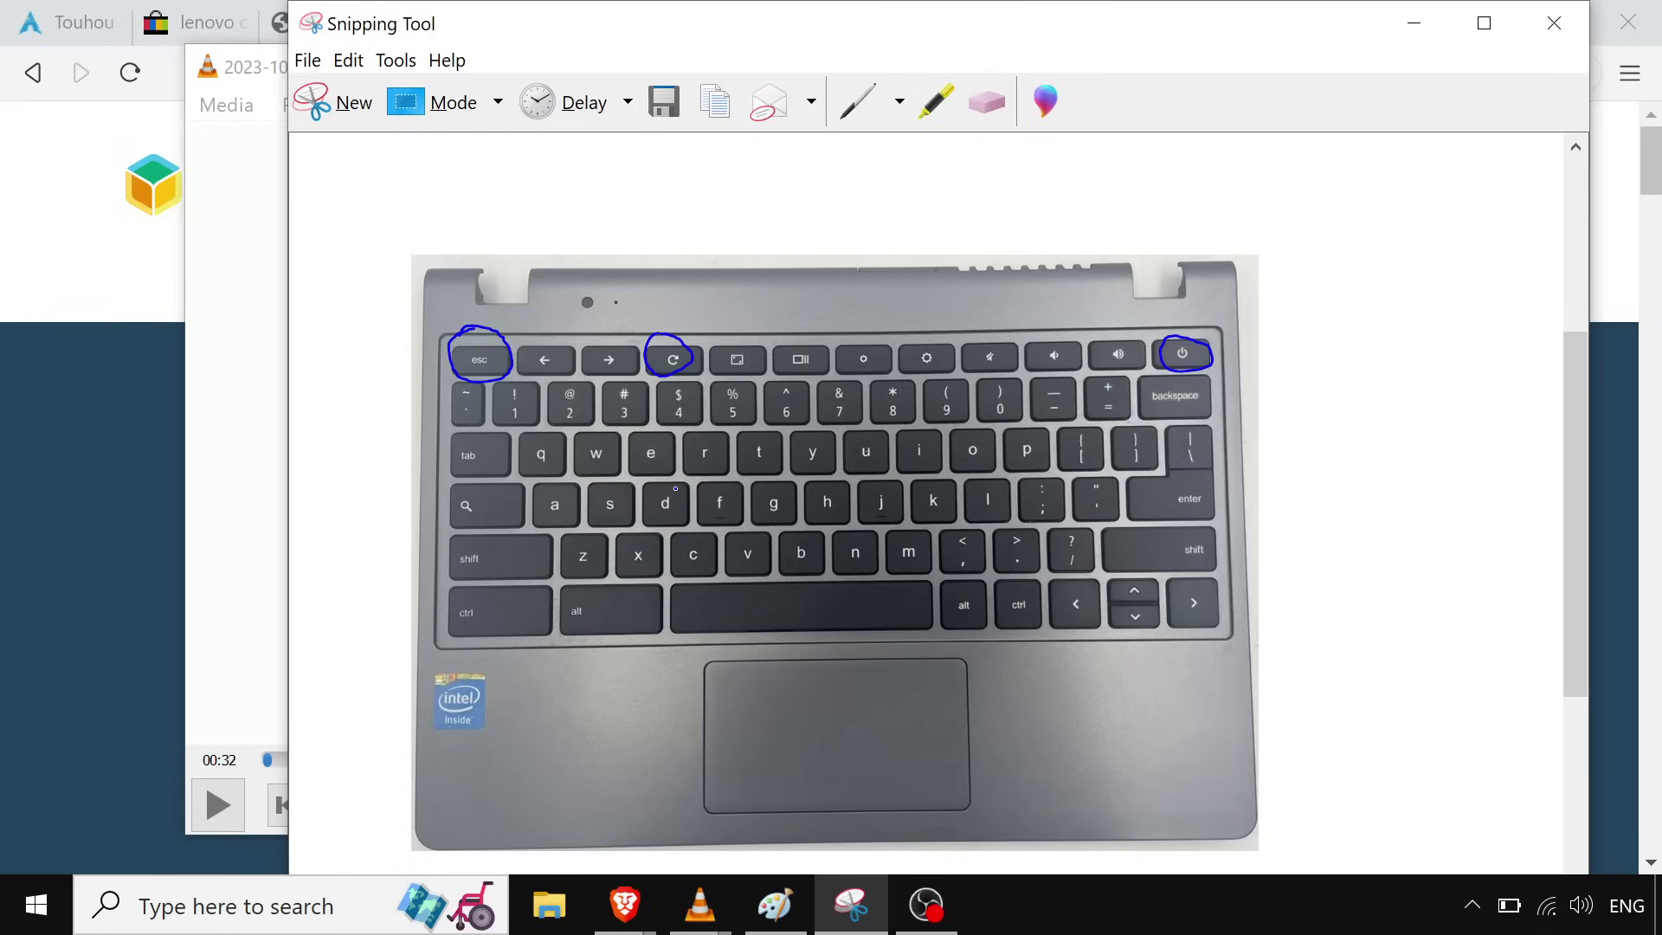
click(1415, 23)
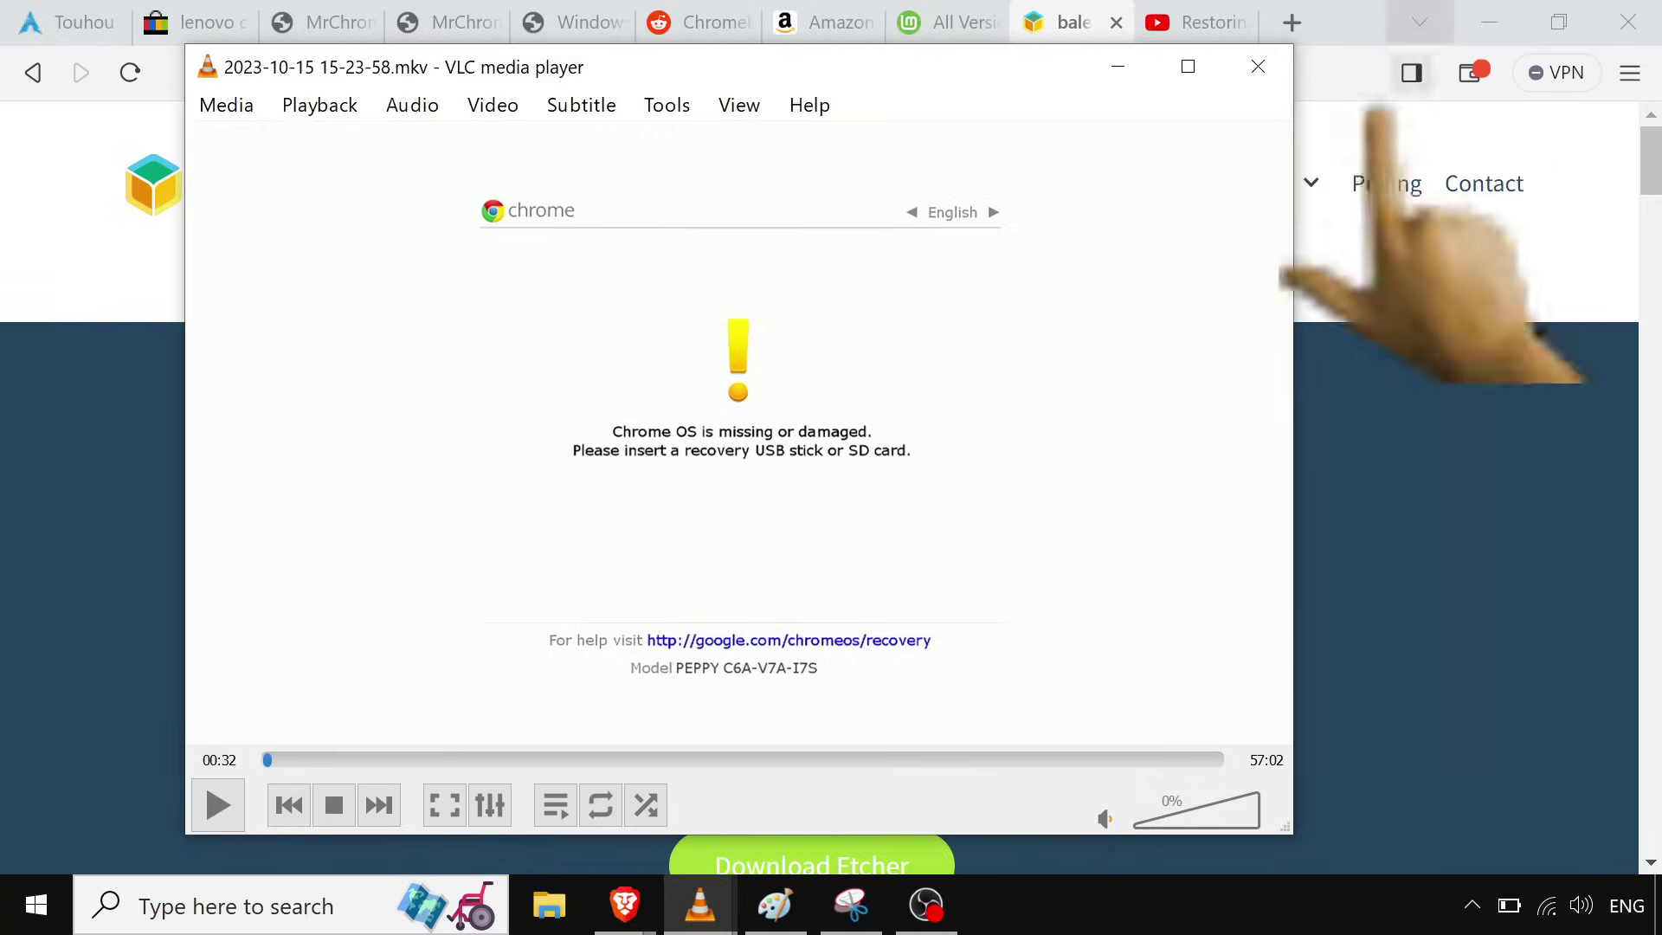
double_click(1161, 419)
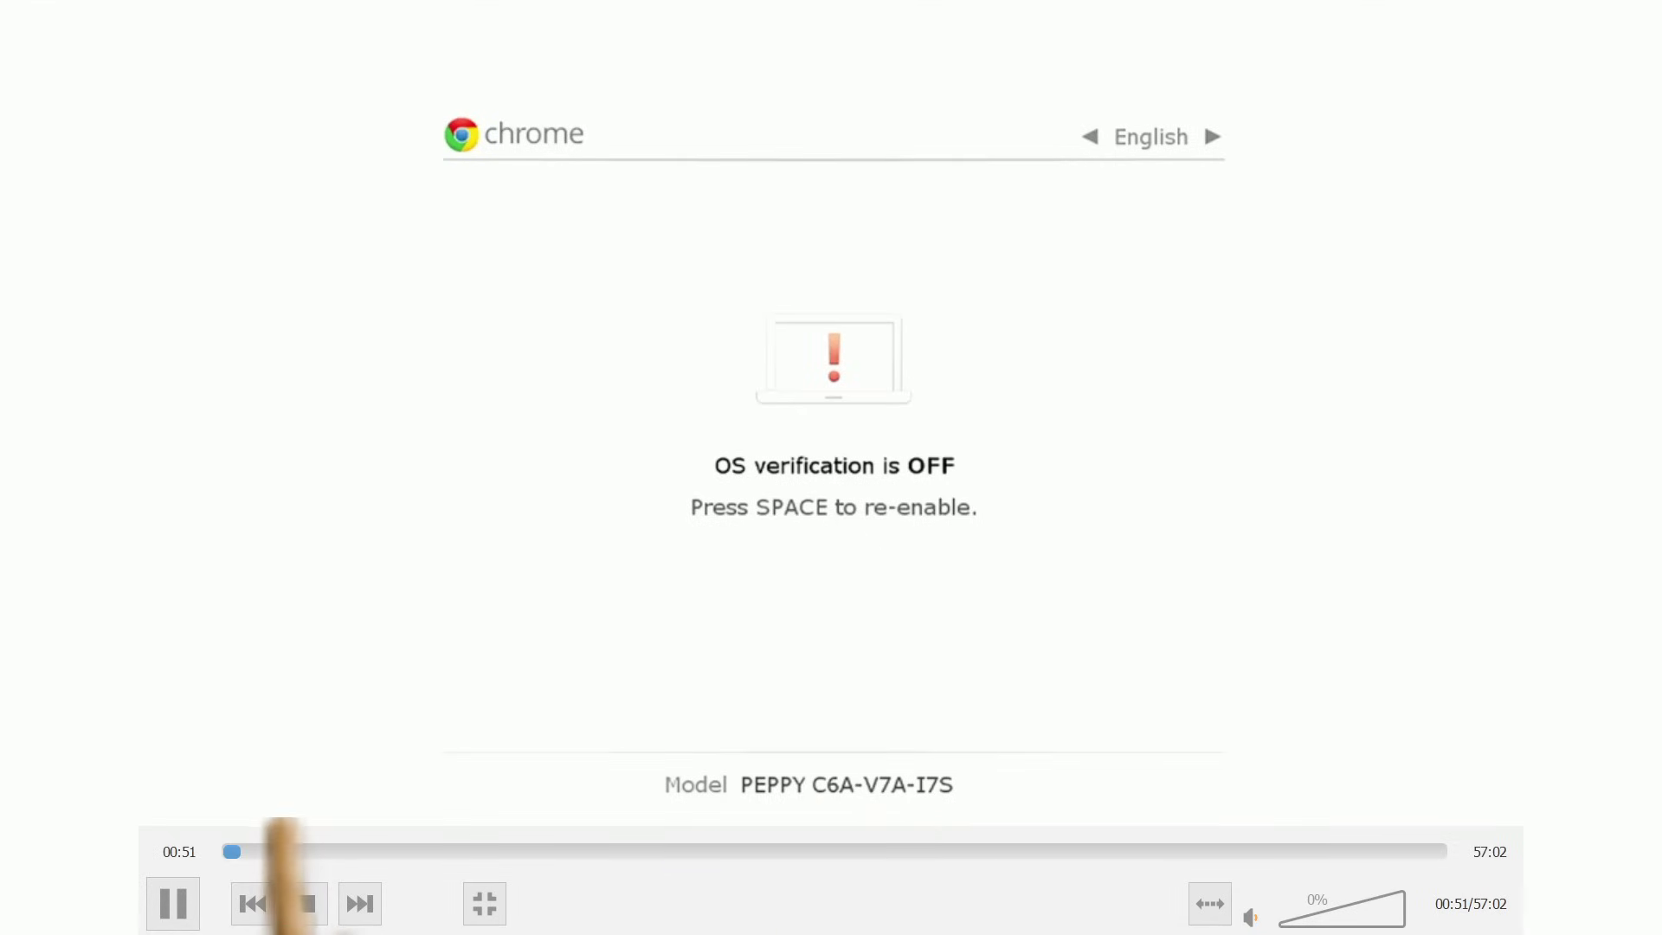
- Seek the recording past 01:21 to 01:50 and pause it on the OS verification screen
click(243, 851)
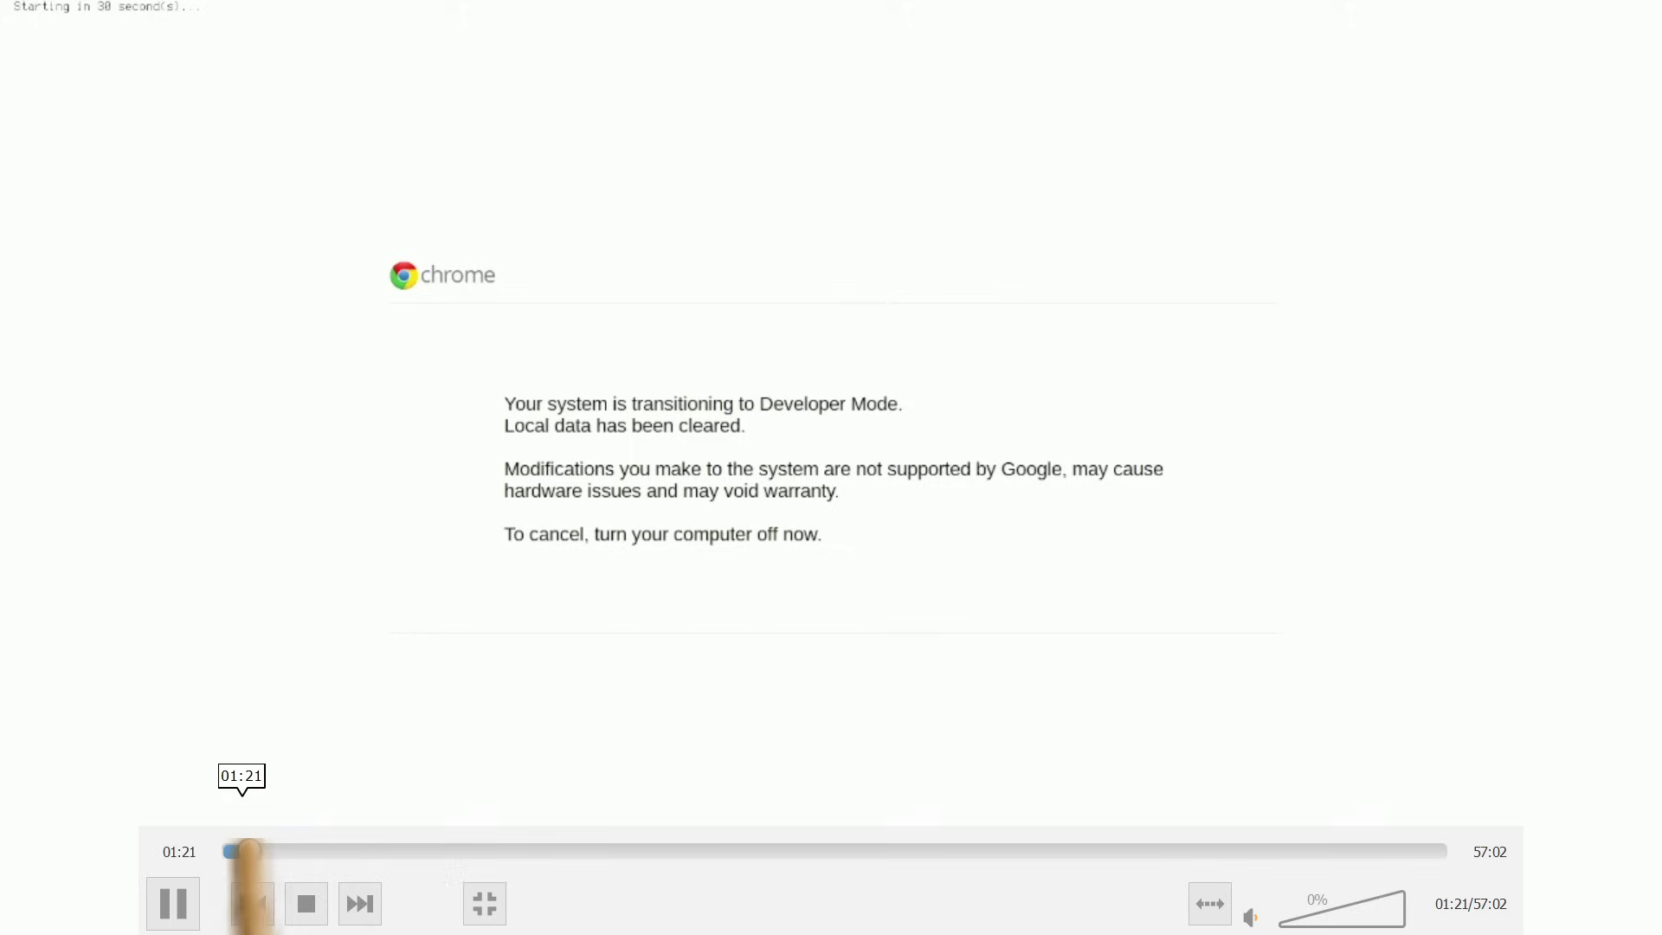
click(252, 852)
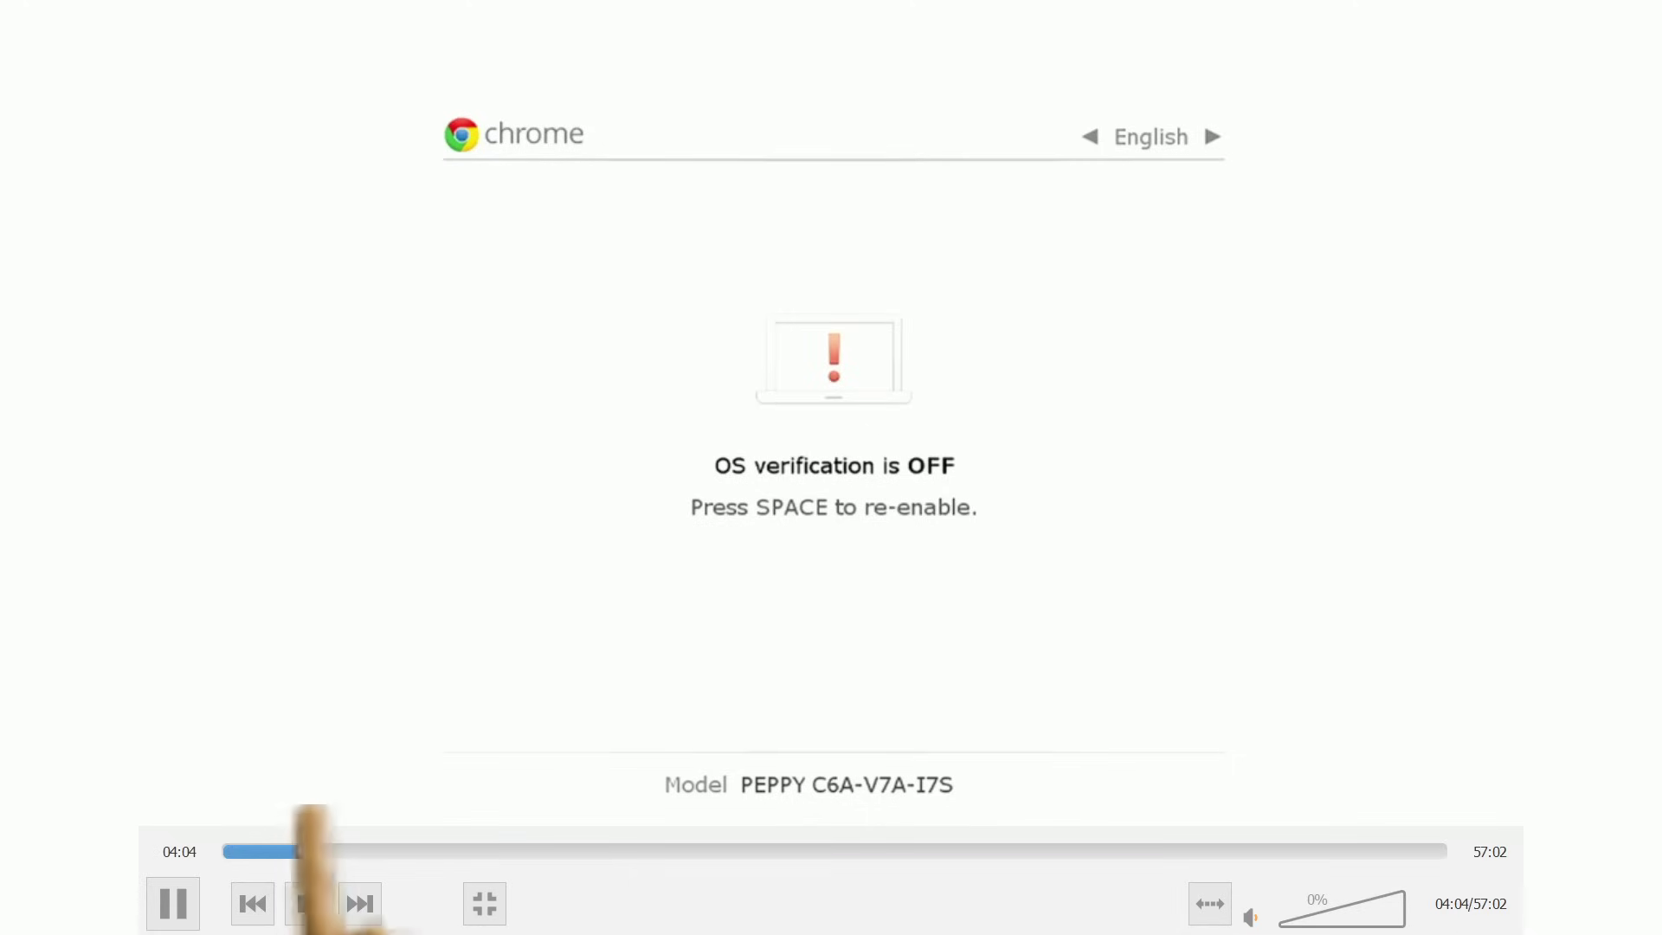
key(space)
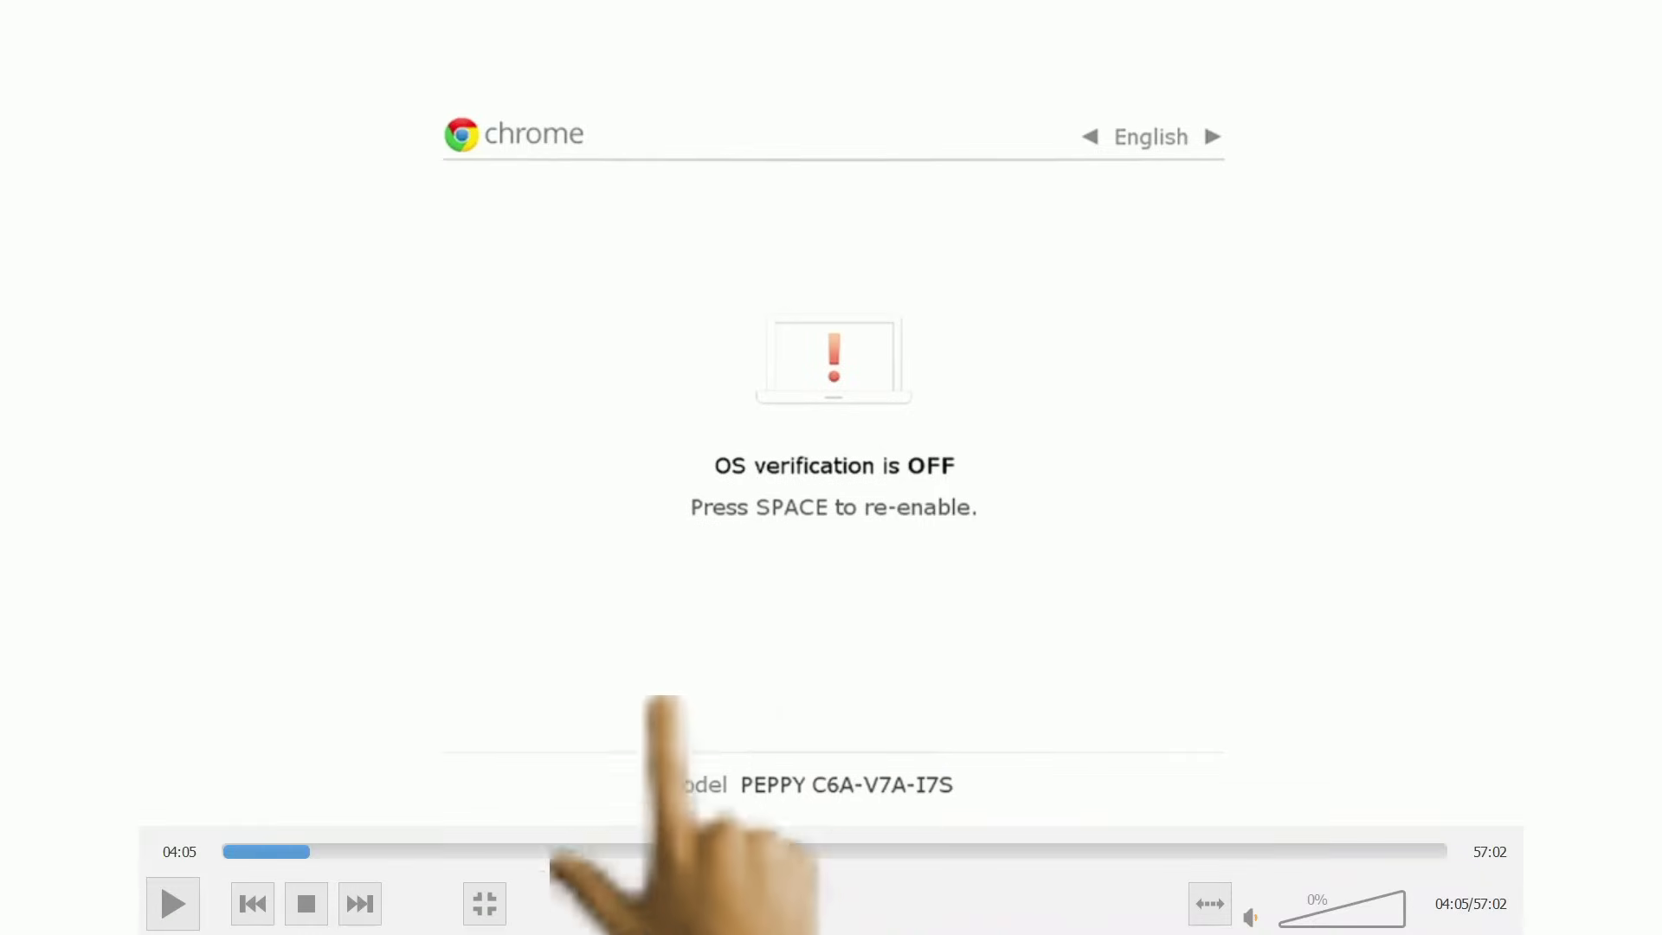
mouse_move(482, 742)
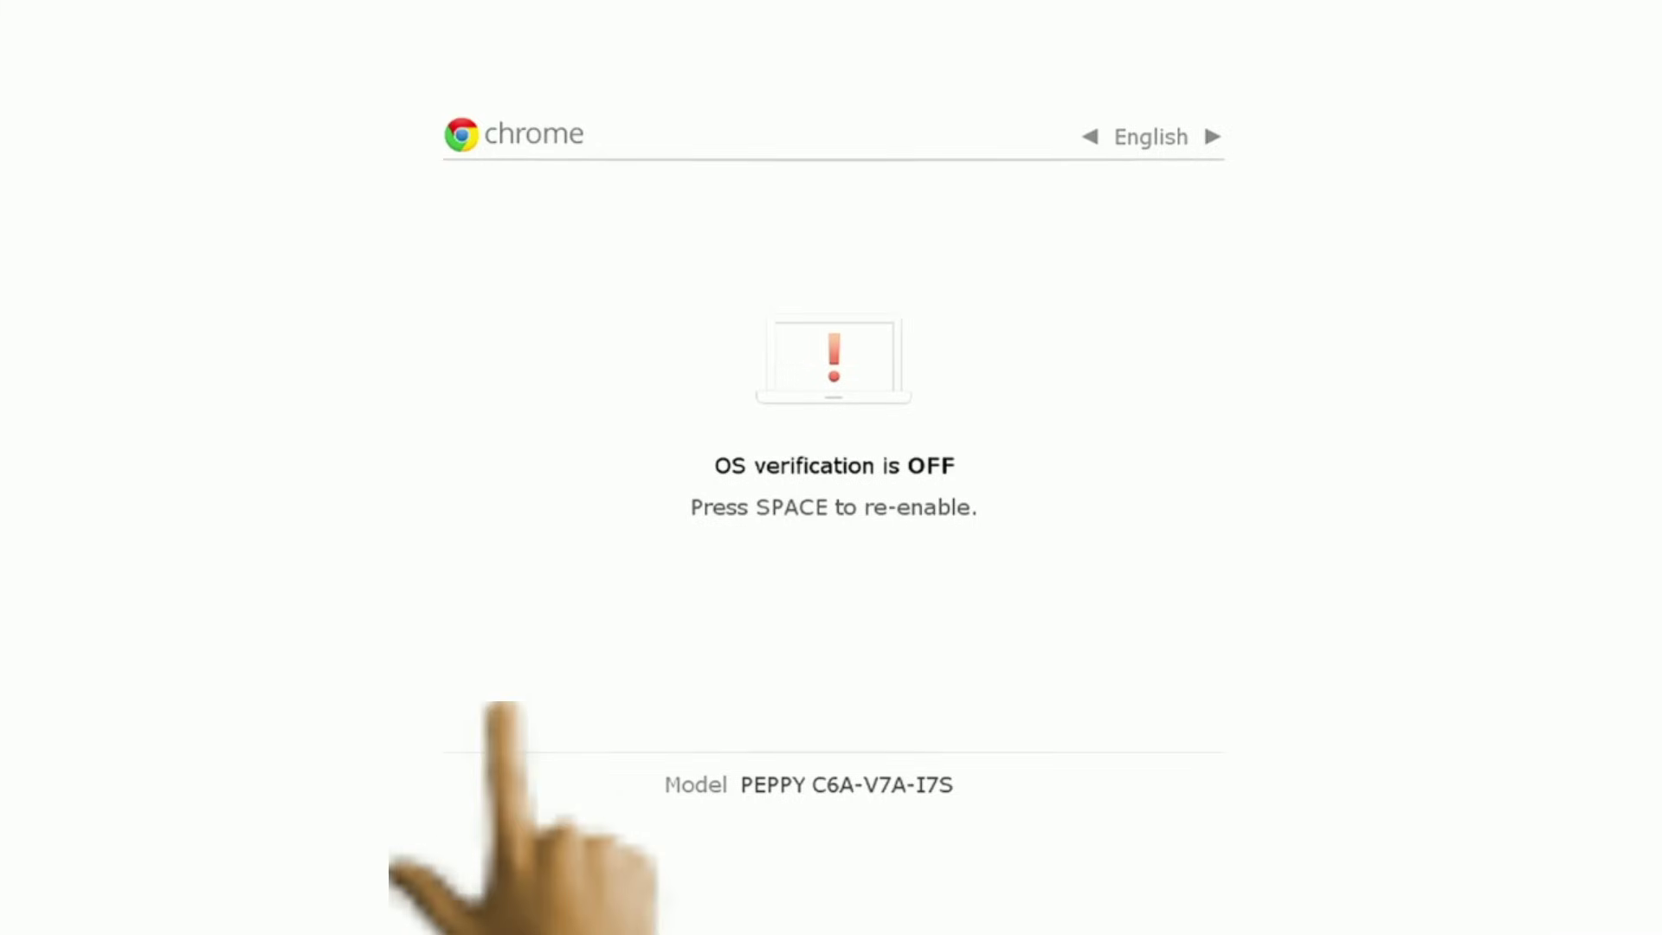
- Skip the recording through 04:56, 06:02, 11:55, 11:31, 13:02 and 14:09, settling near 13:38
mouse_move(370, 800)
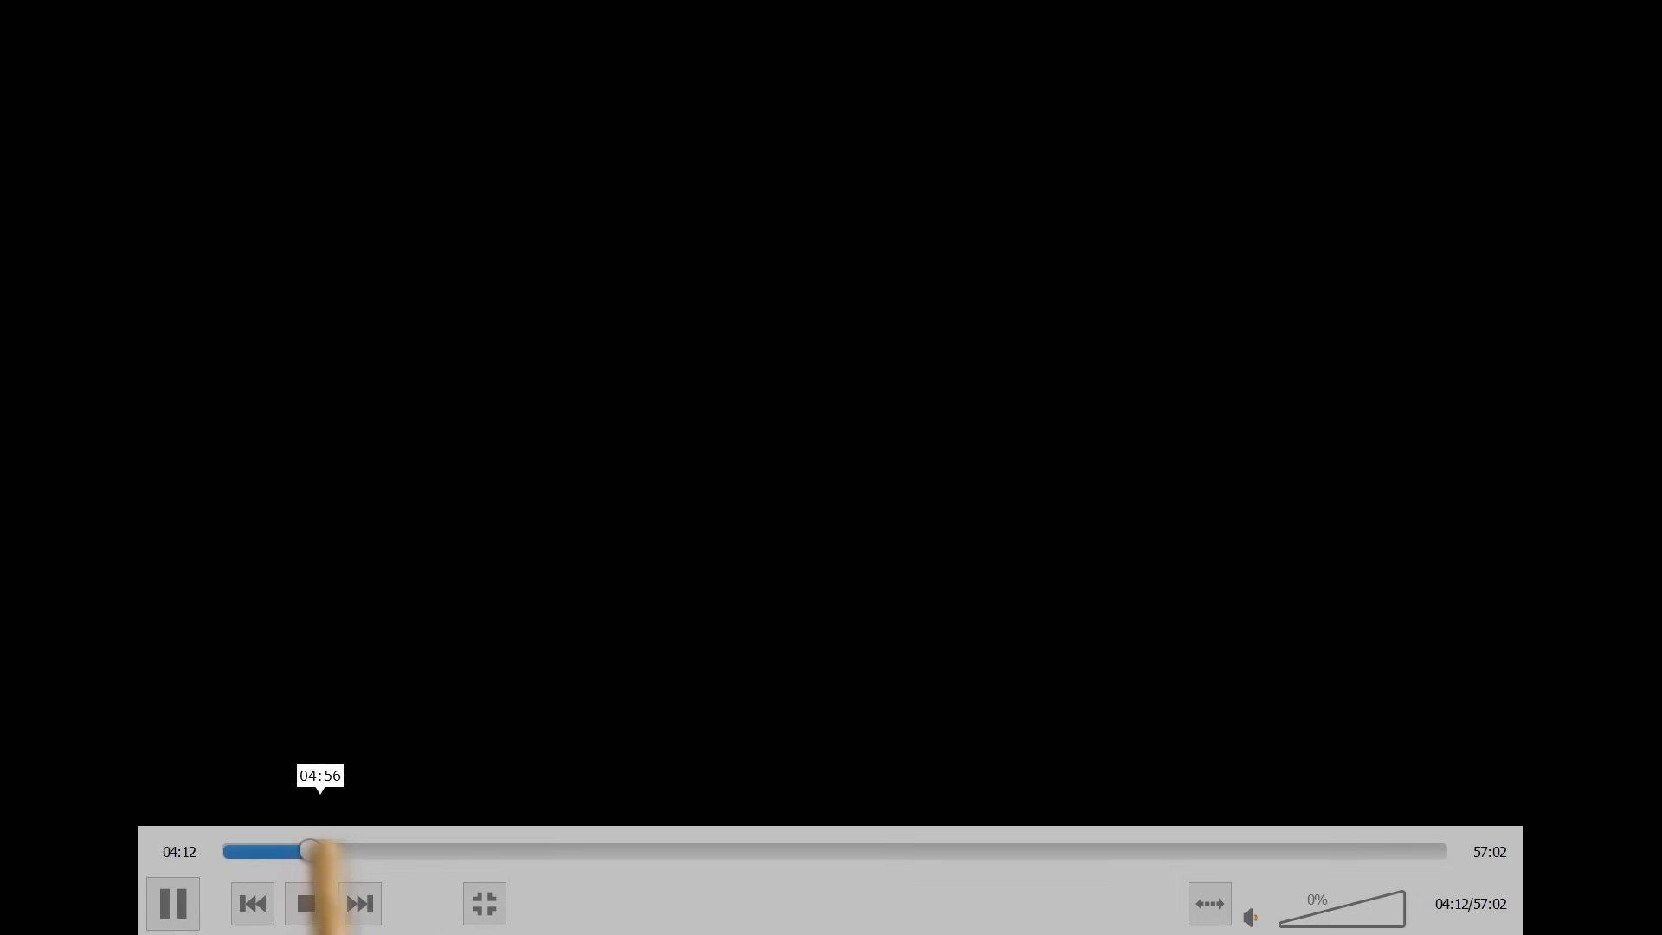
click(321, 851)
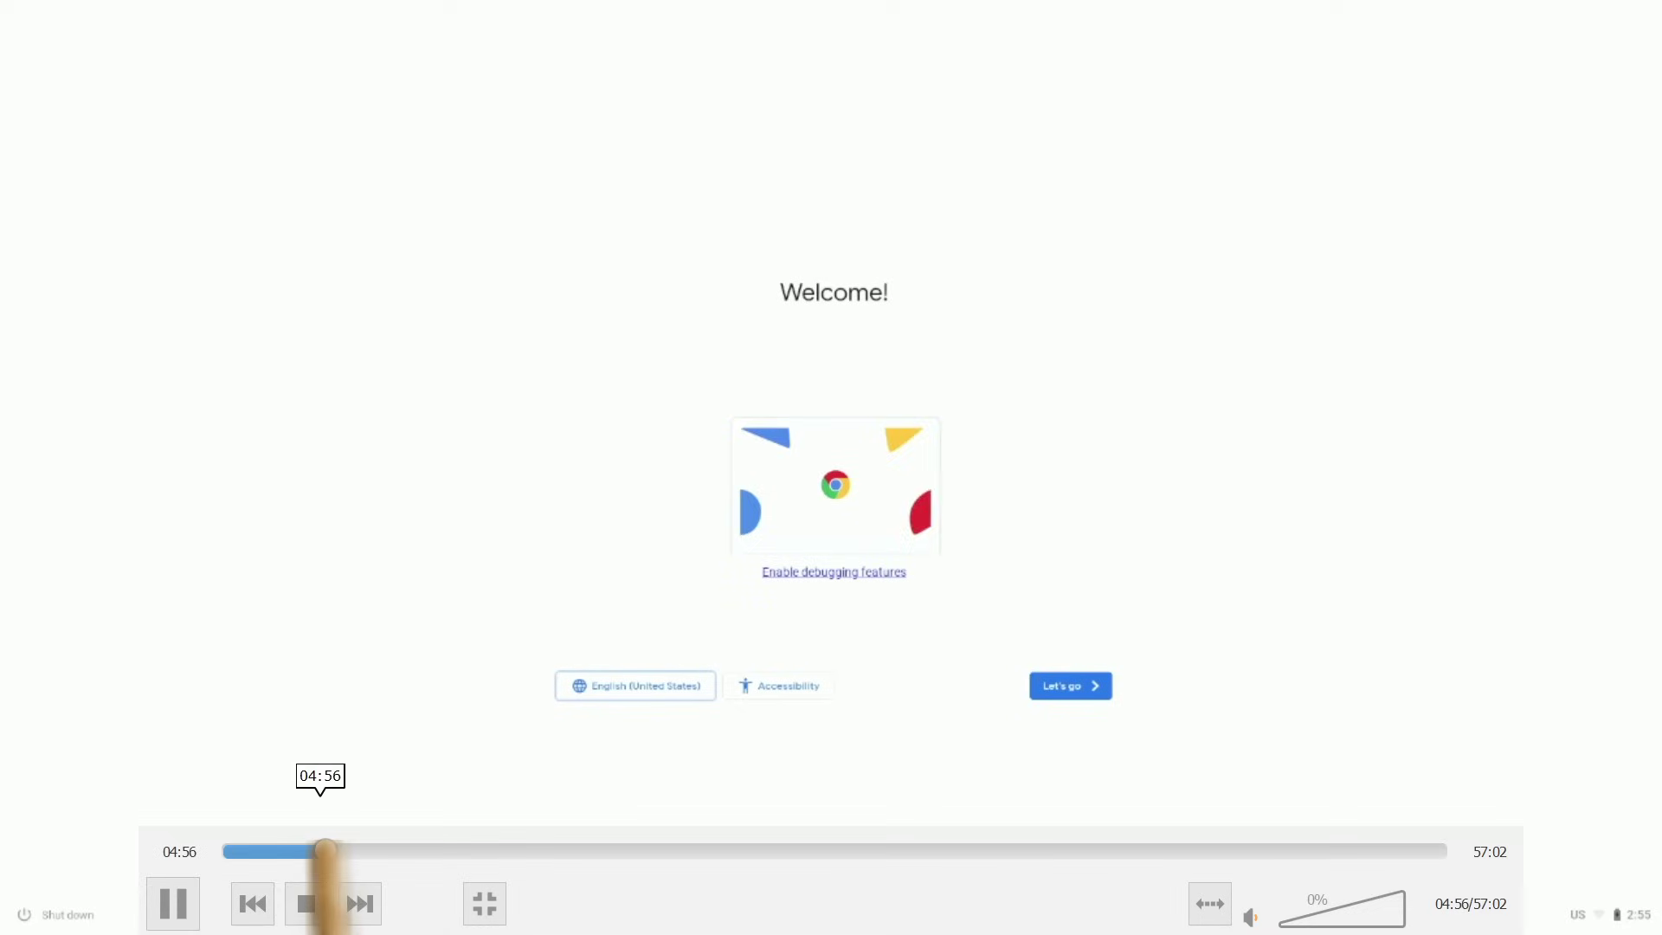
click(344, 851)
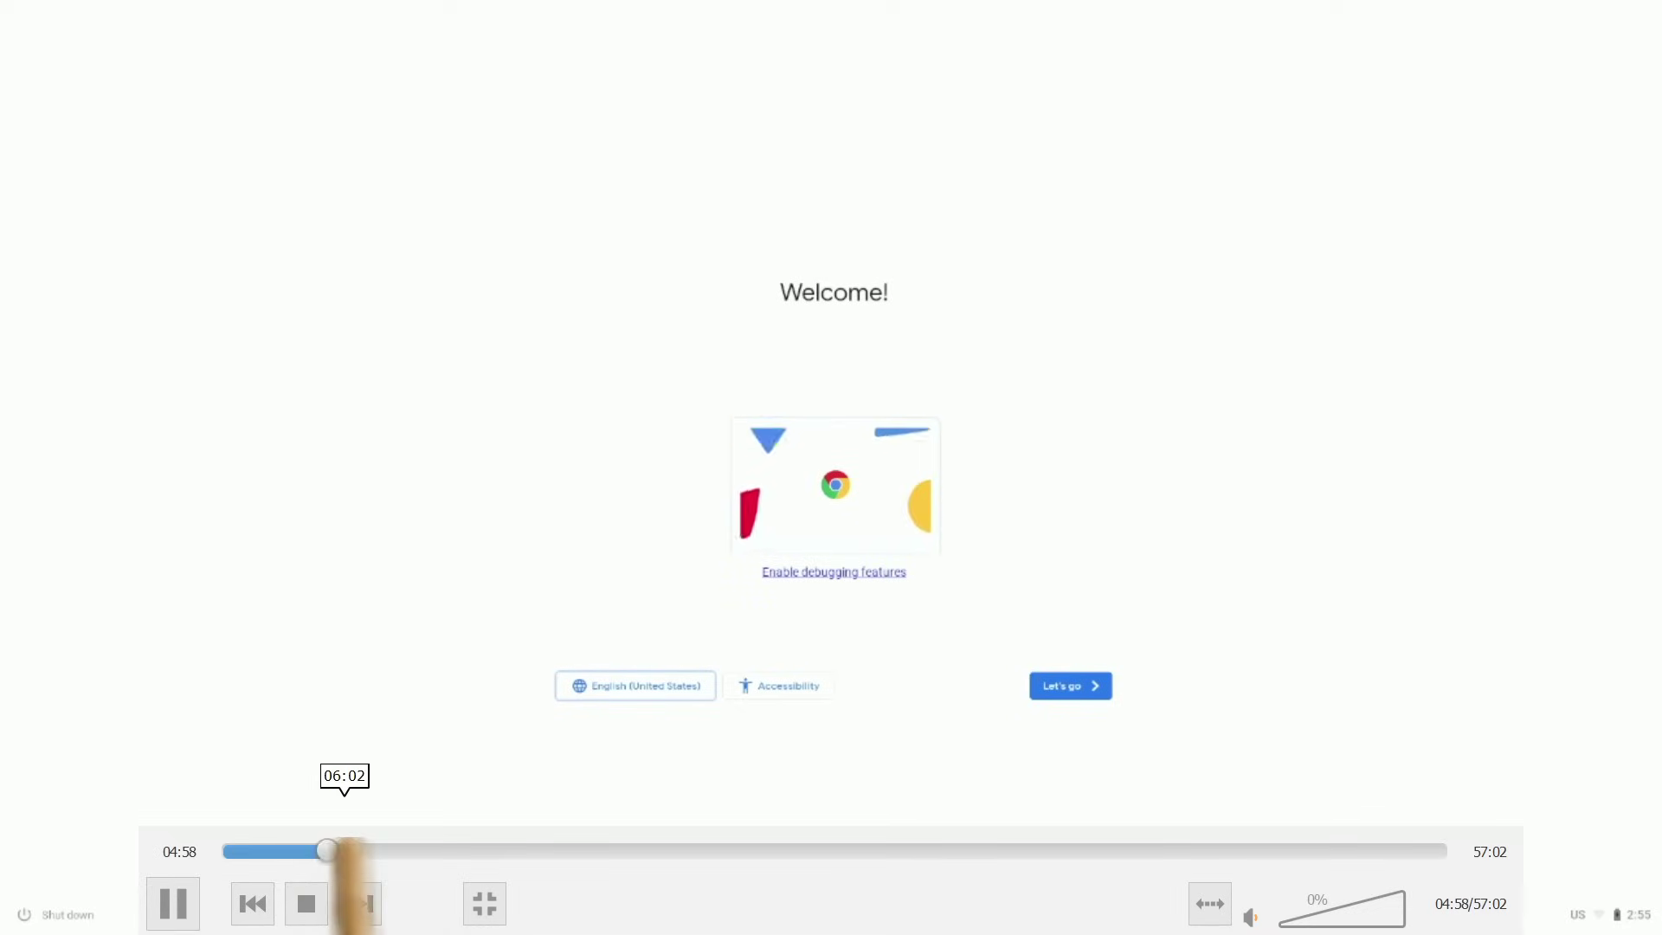
click(371, 851)
click(386, 852)
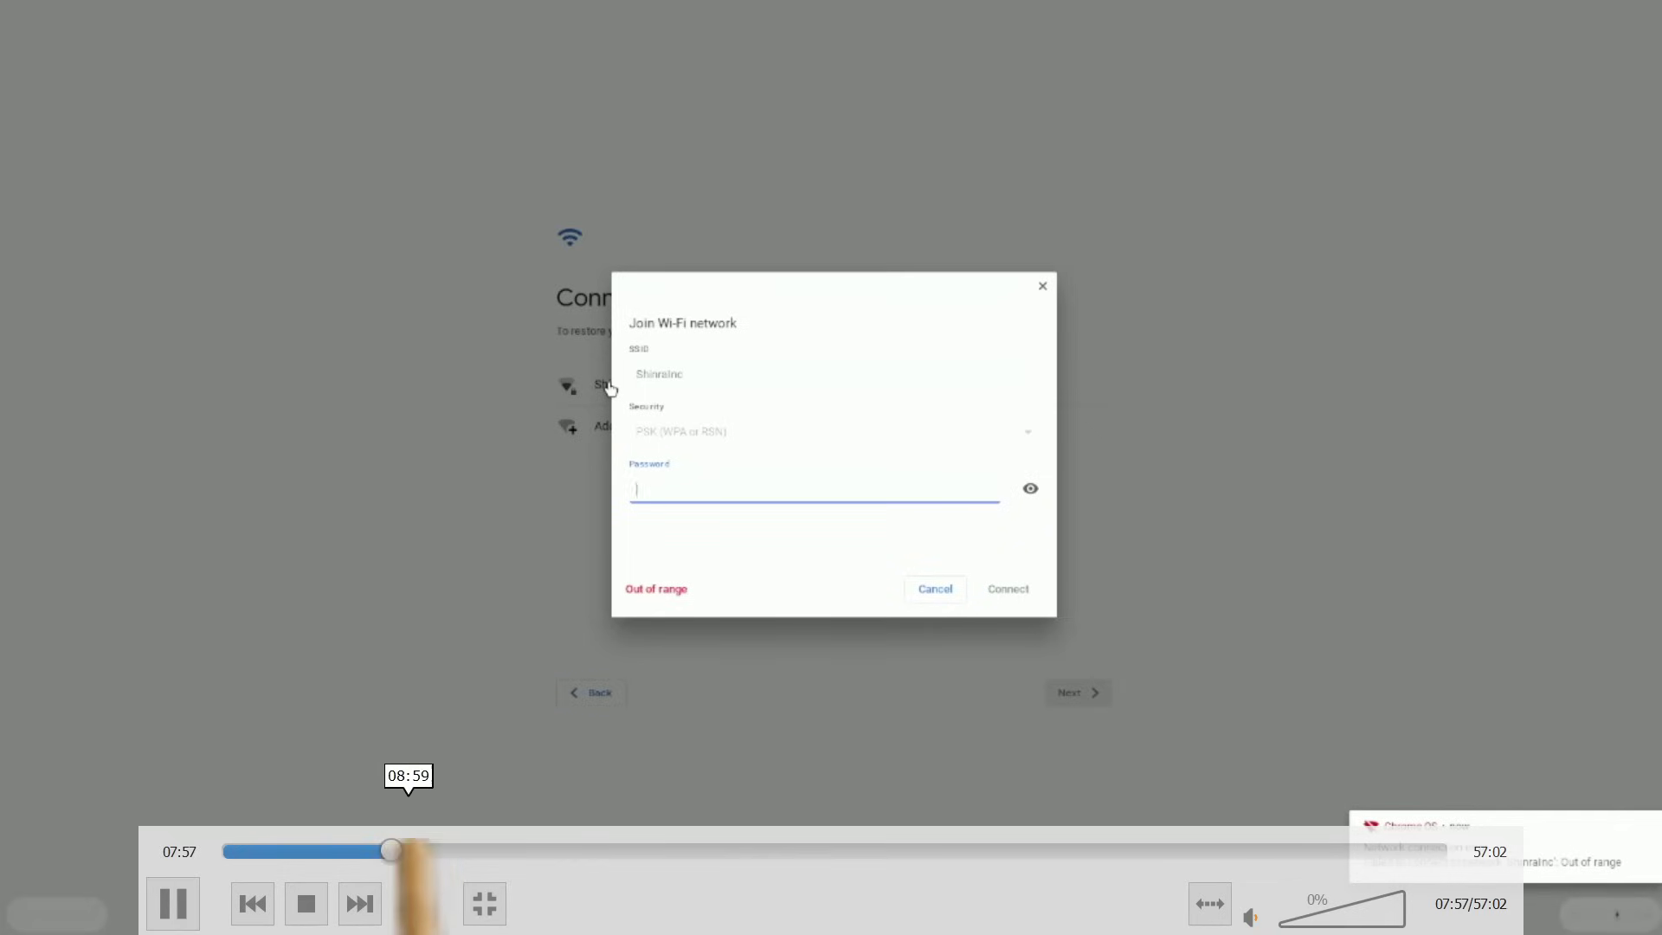
click(426, 852)
click(451, 852)
click(472, 852)
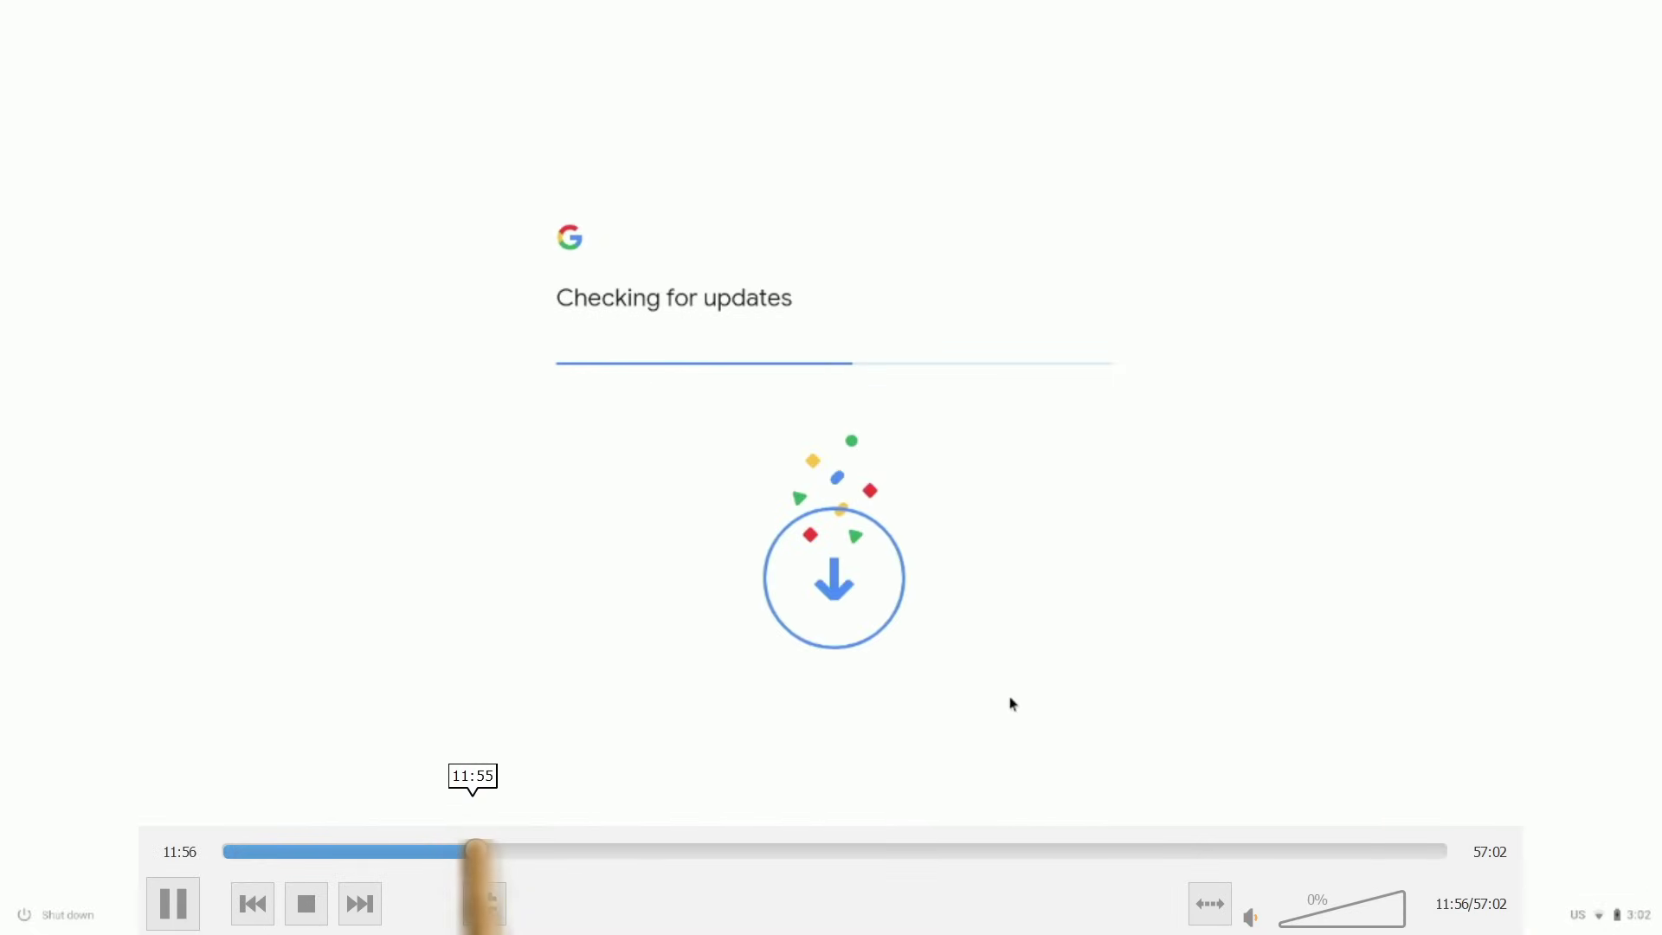
click(464, 852)
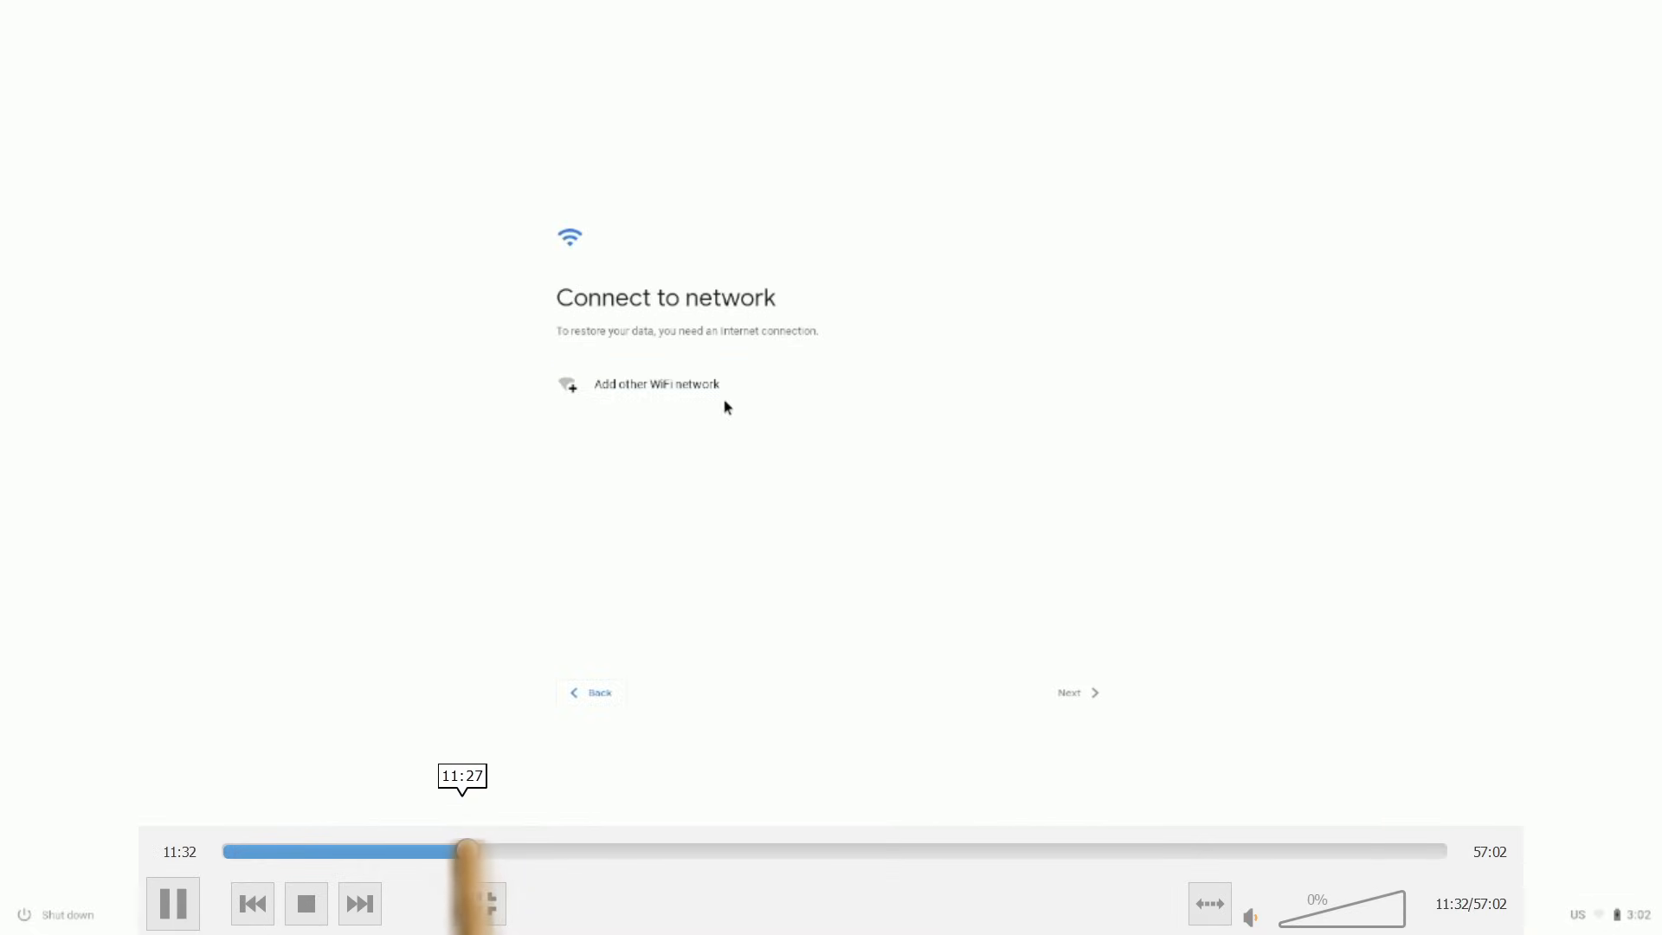
click(500, 852)
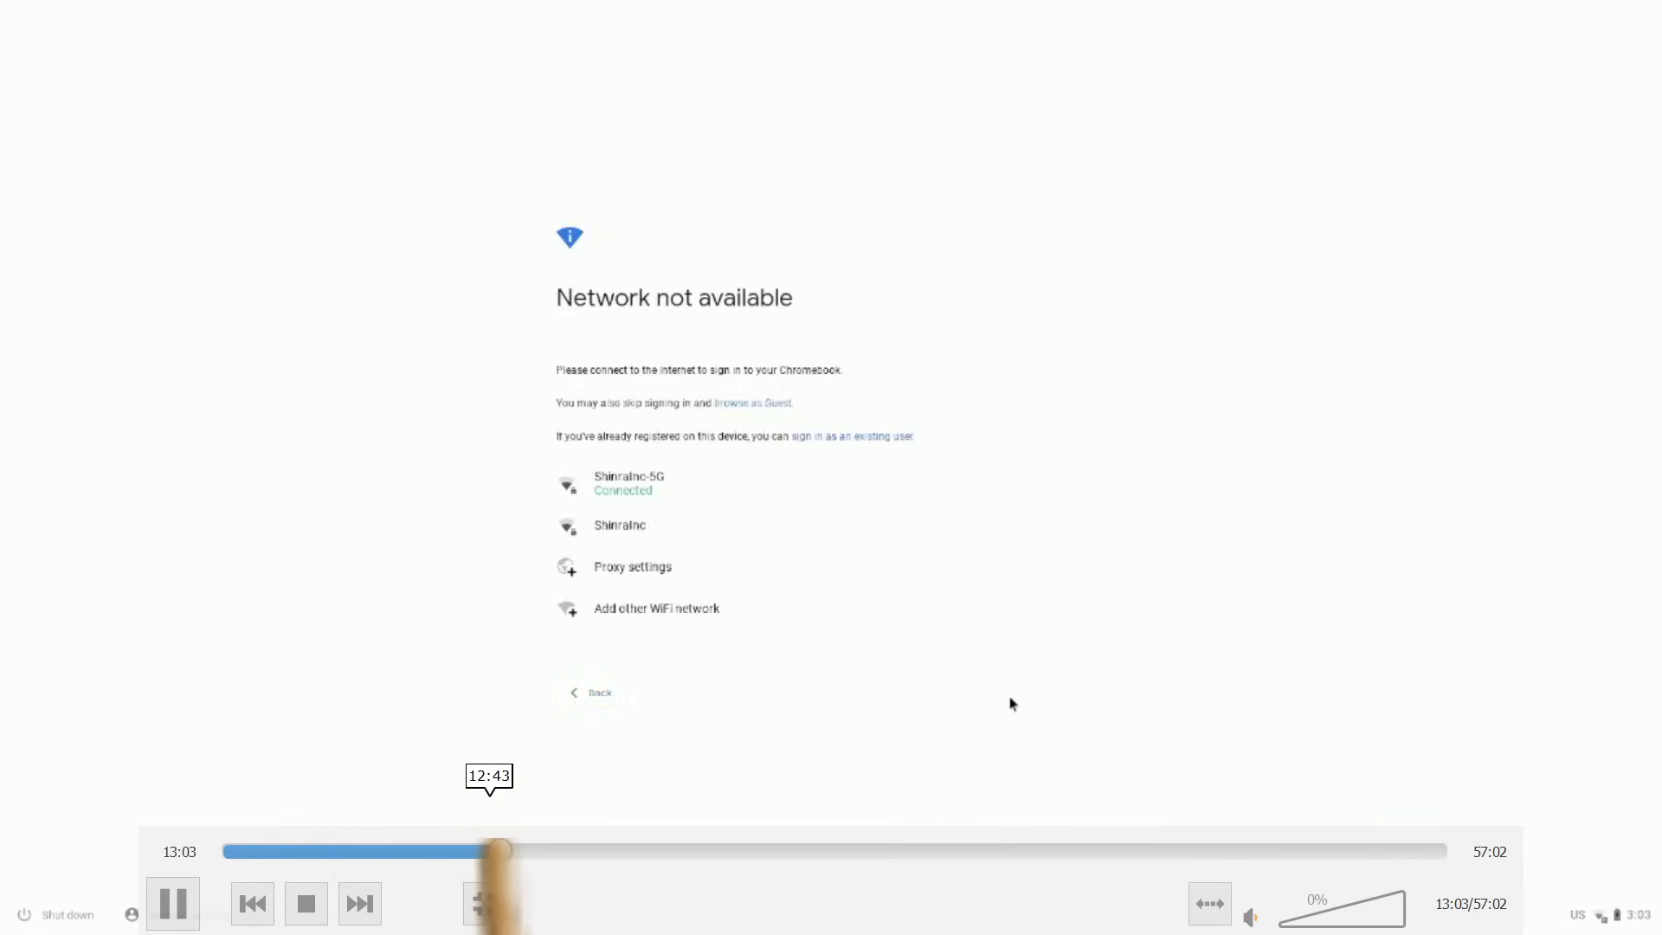
click(520, 852)
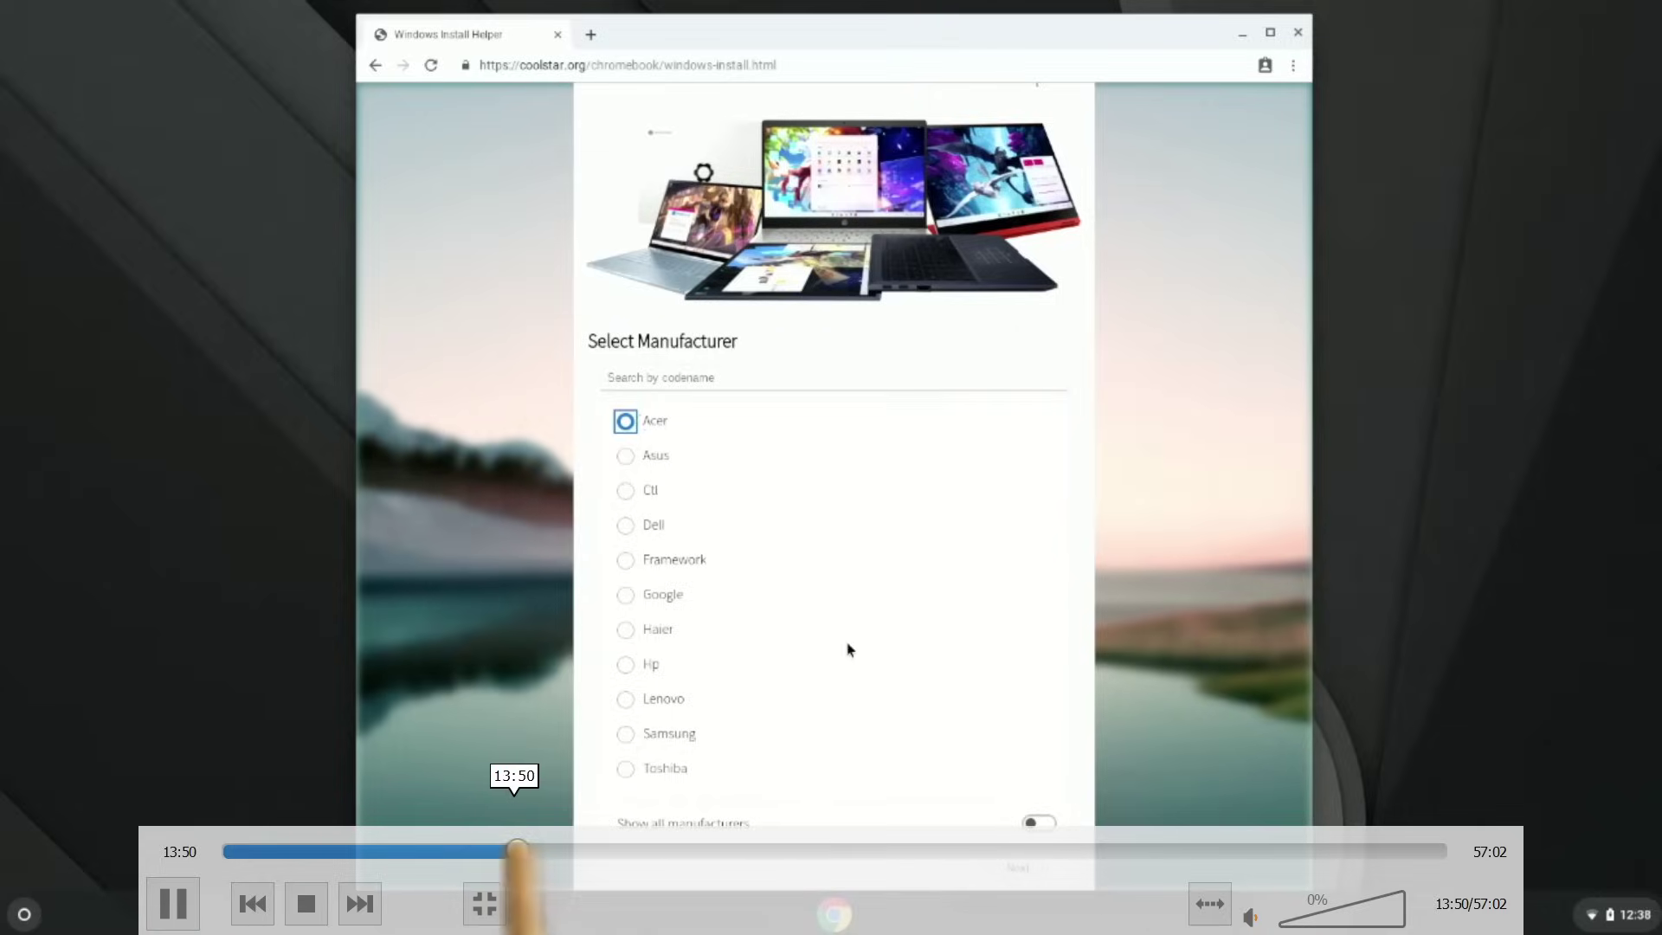
click(509, 852)
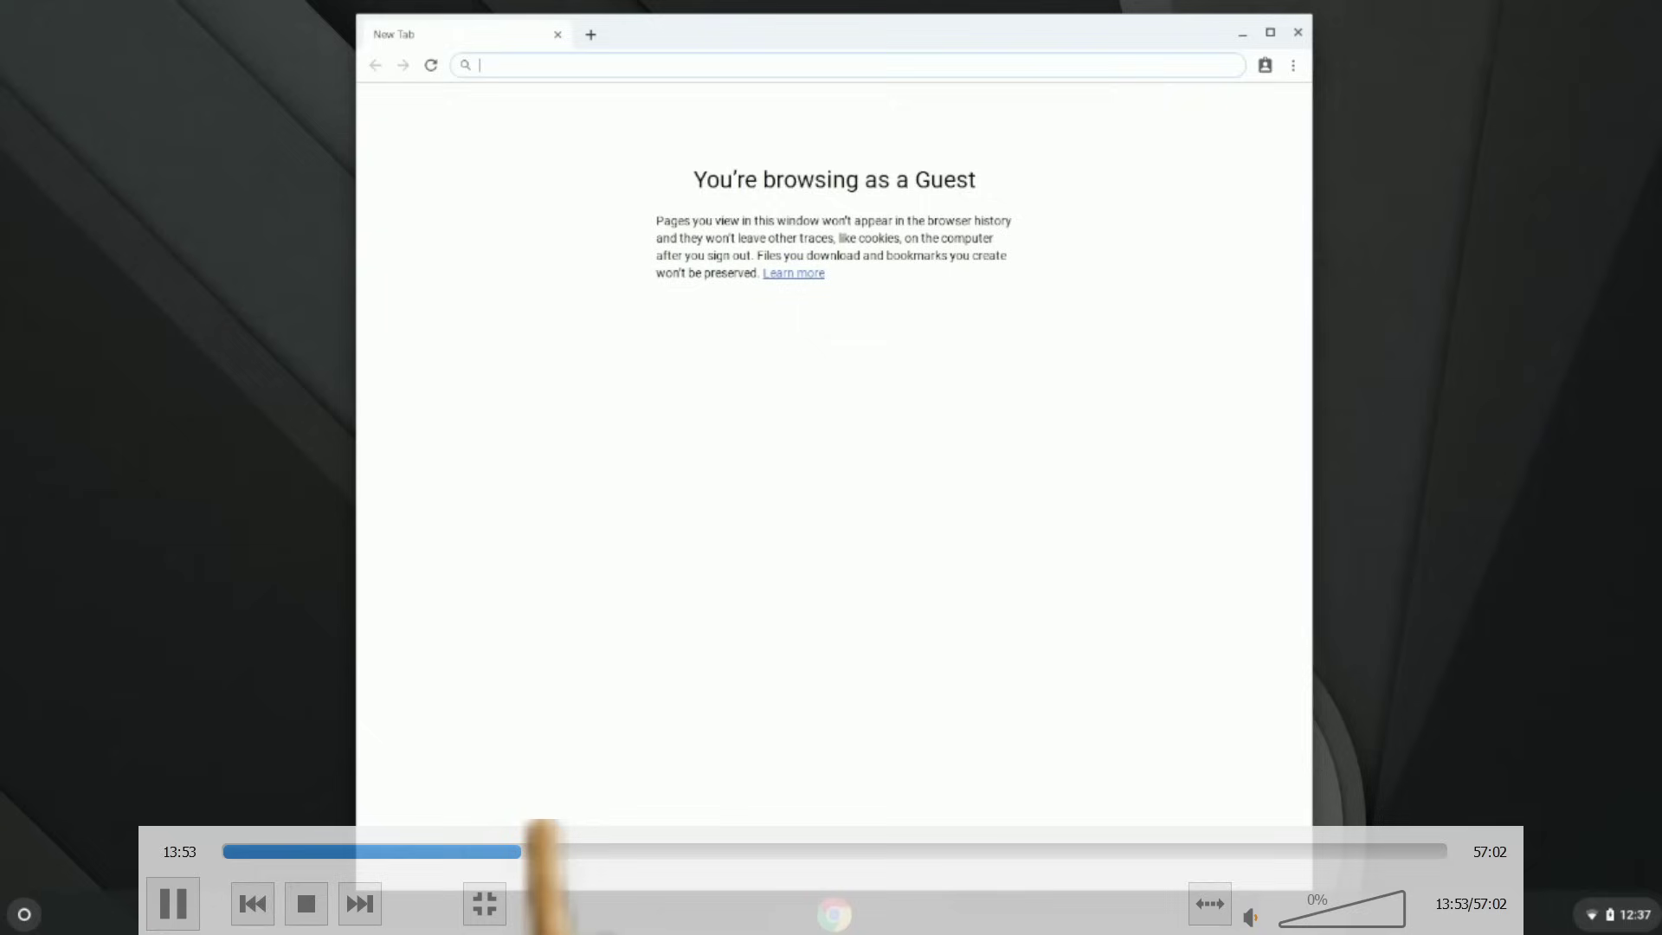
- Search 'coolstar chromebook', open the coolstar install helper, and continue to the Settings page
text(cool)
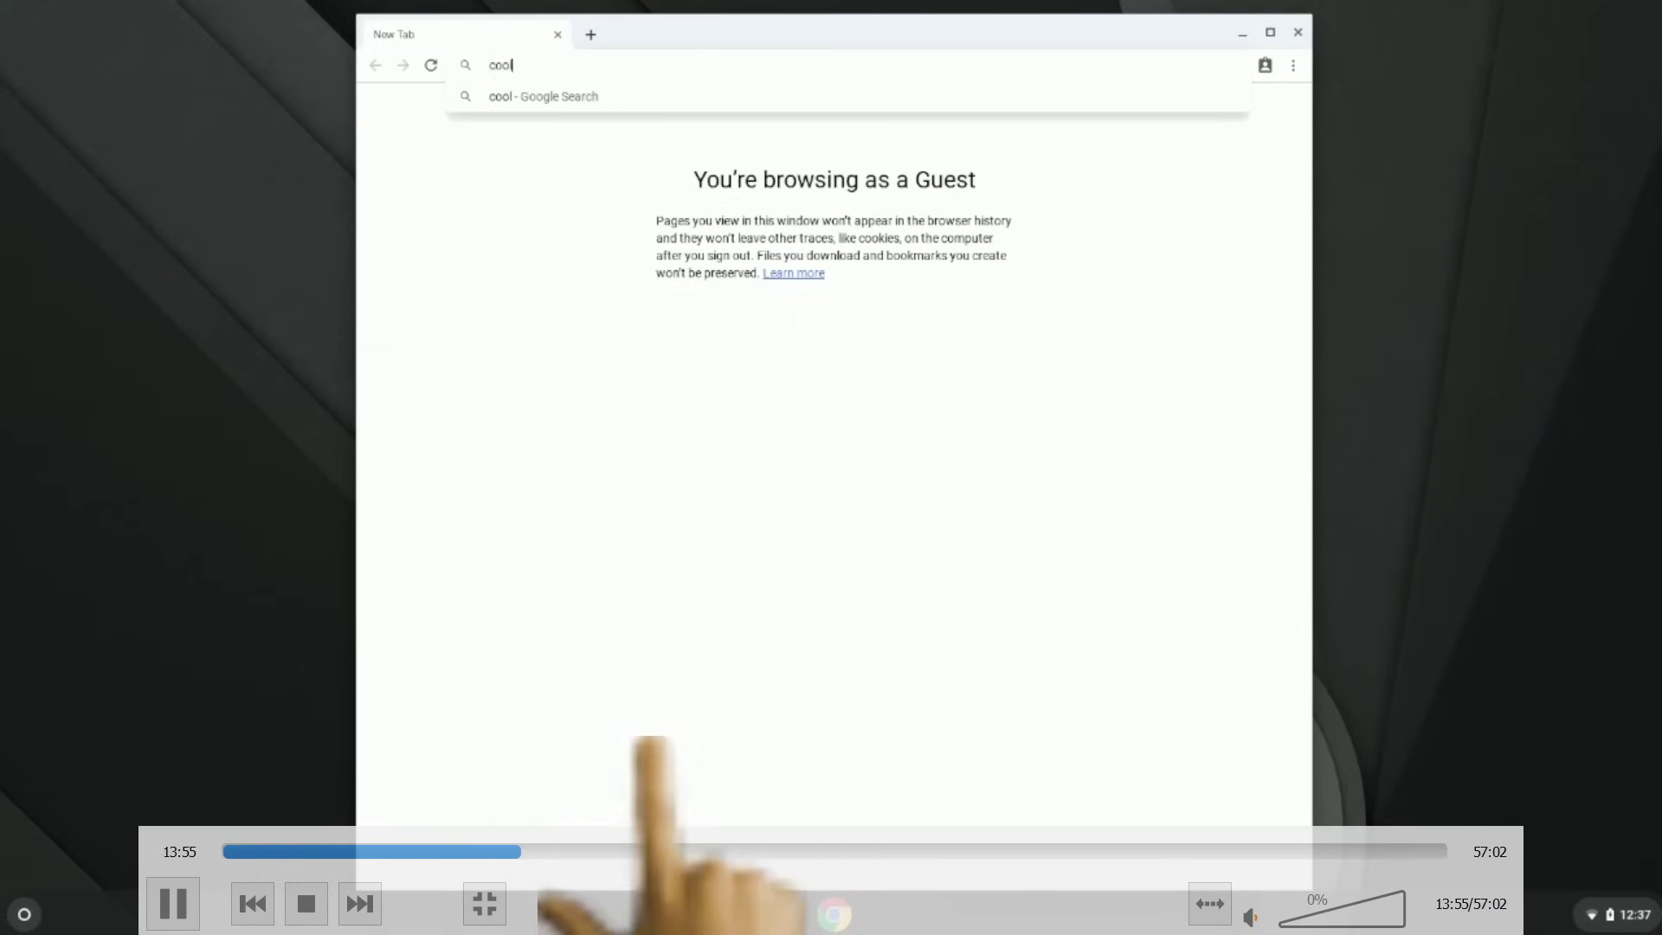
text(star )
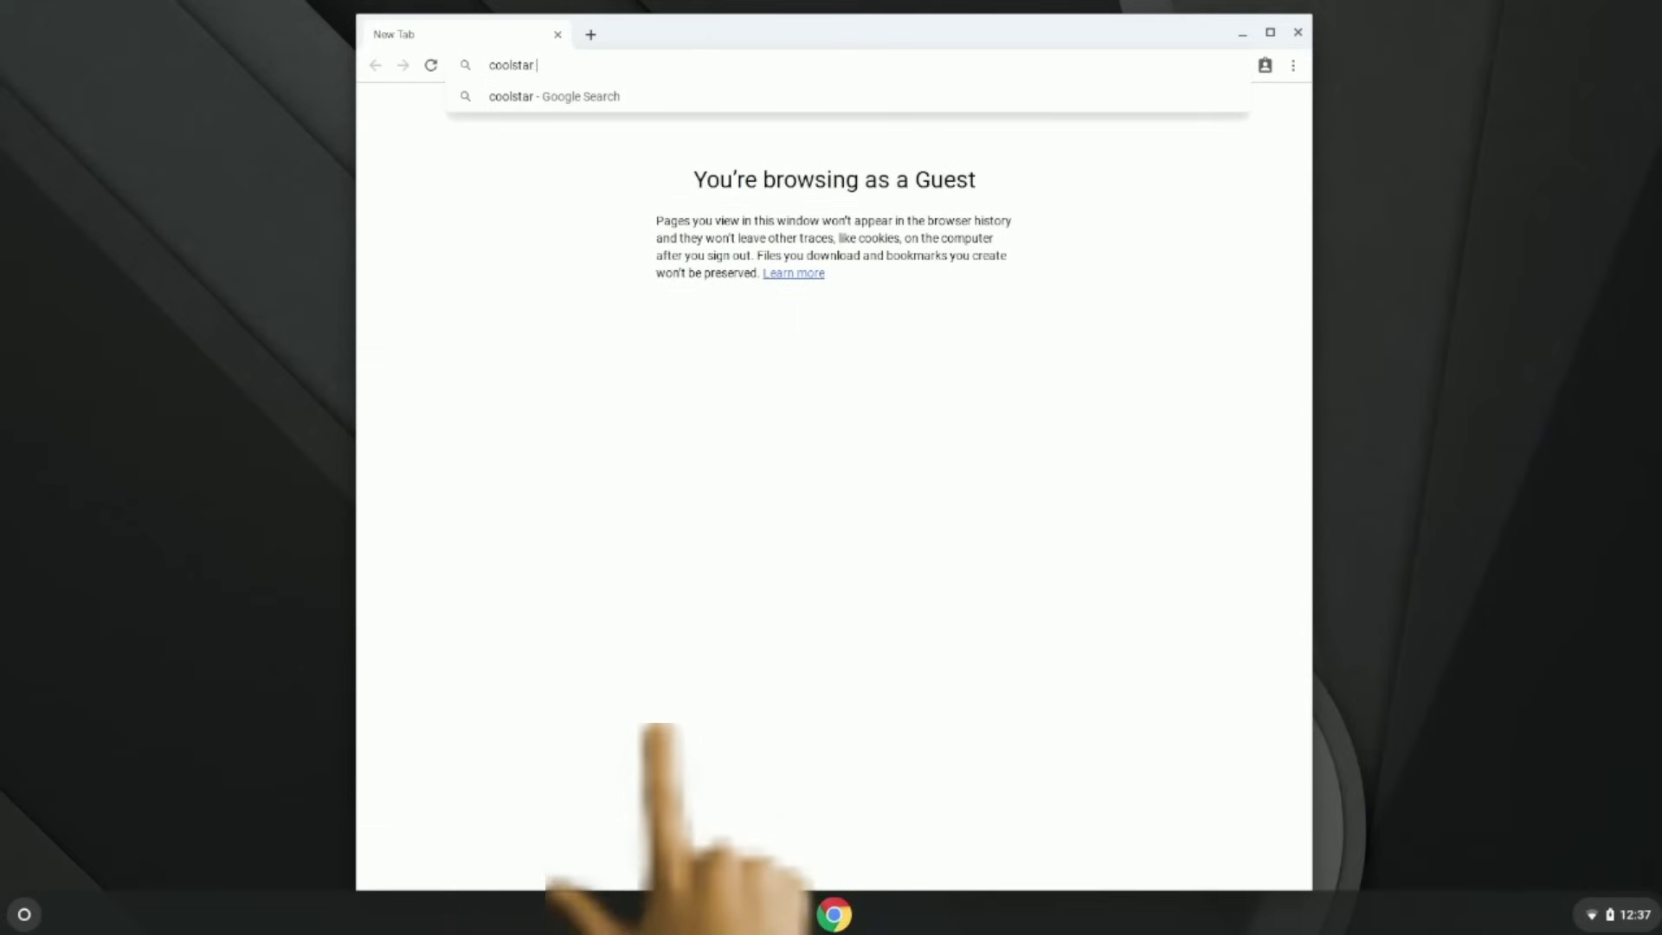
text(chromebook)
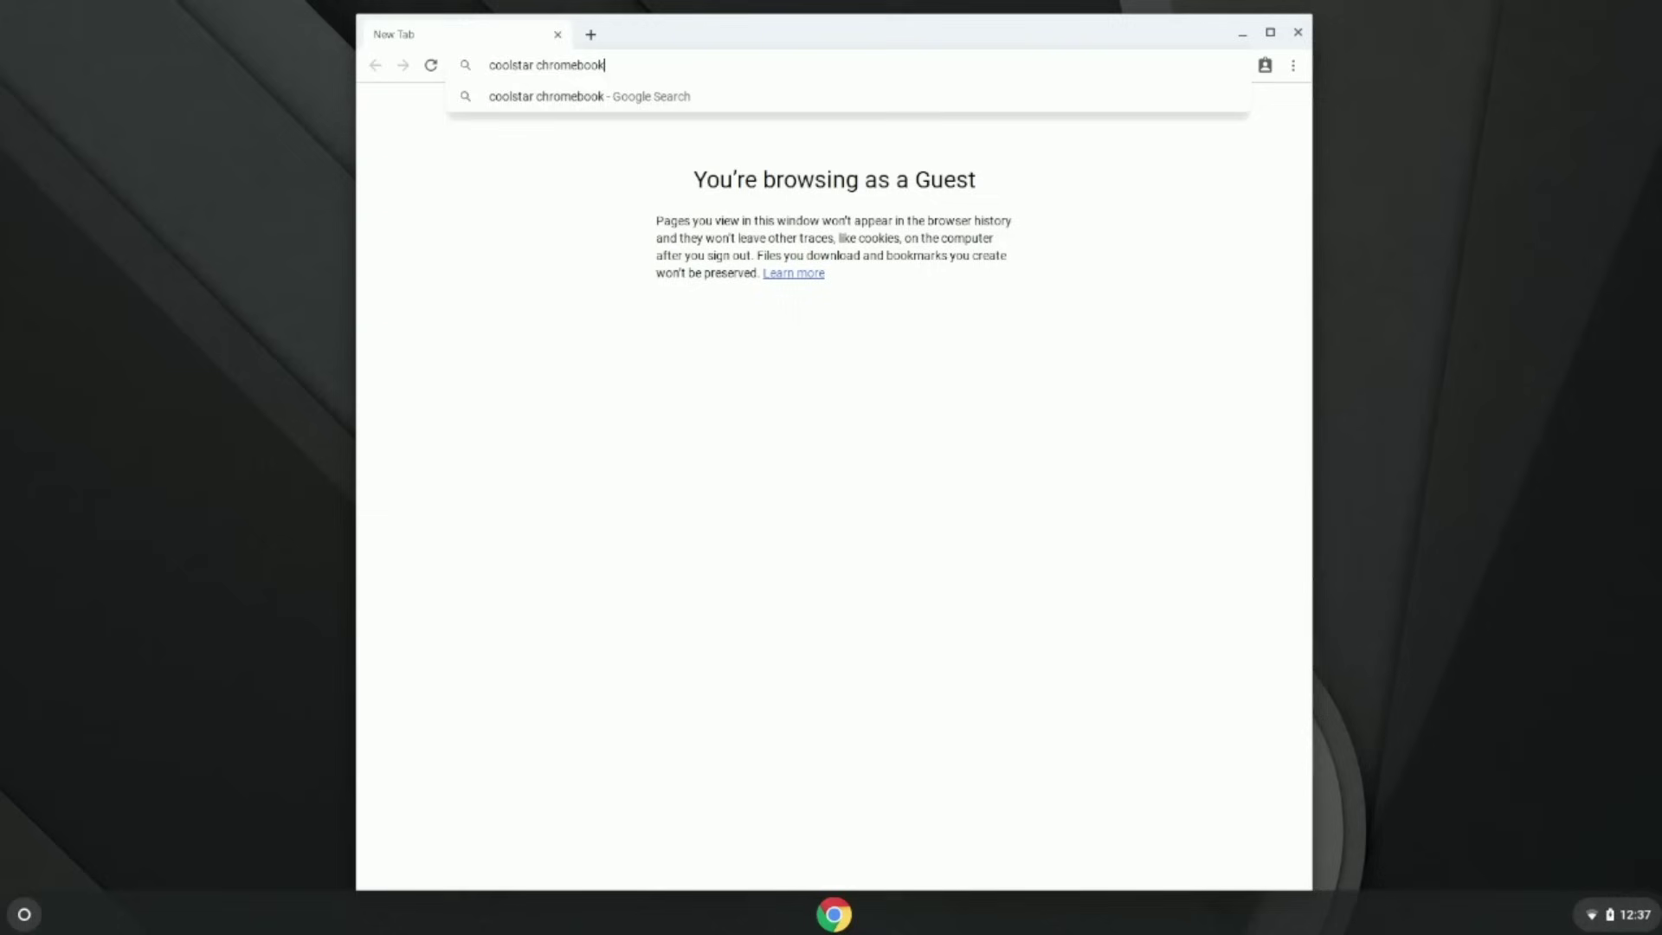
key(Return)
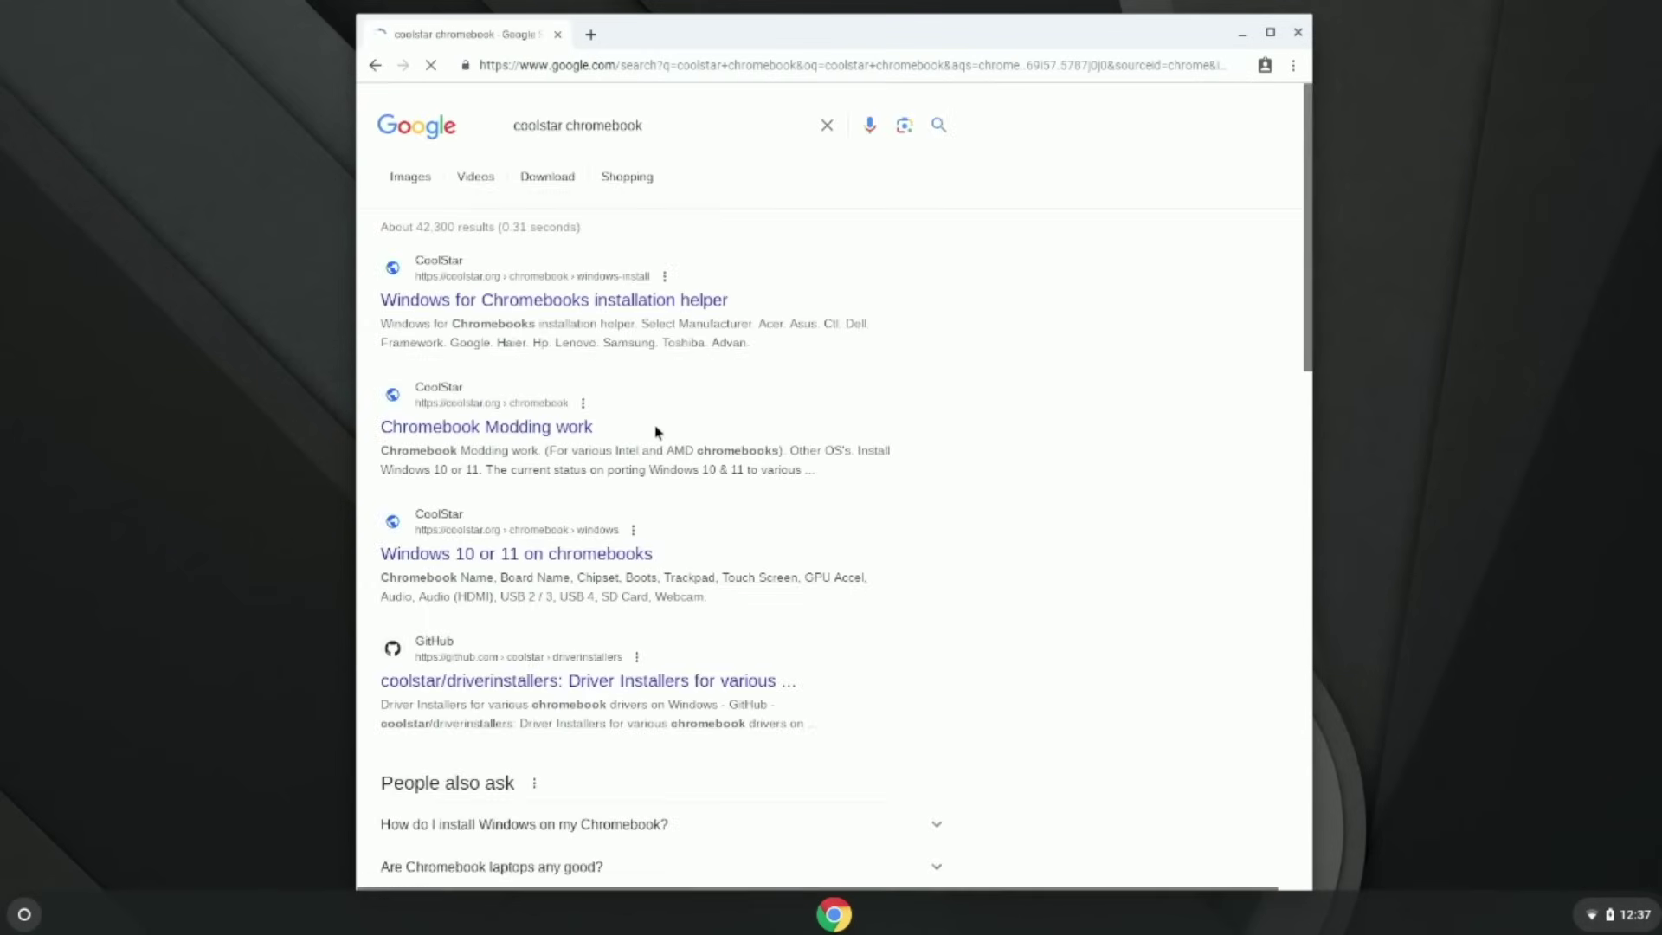
click(593, 302)
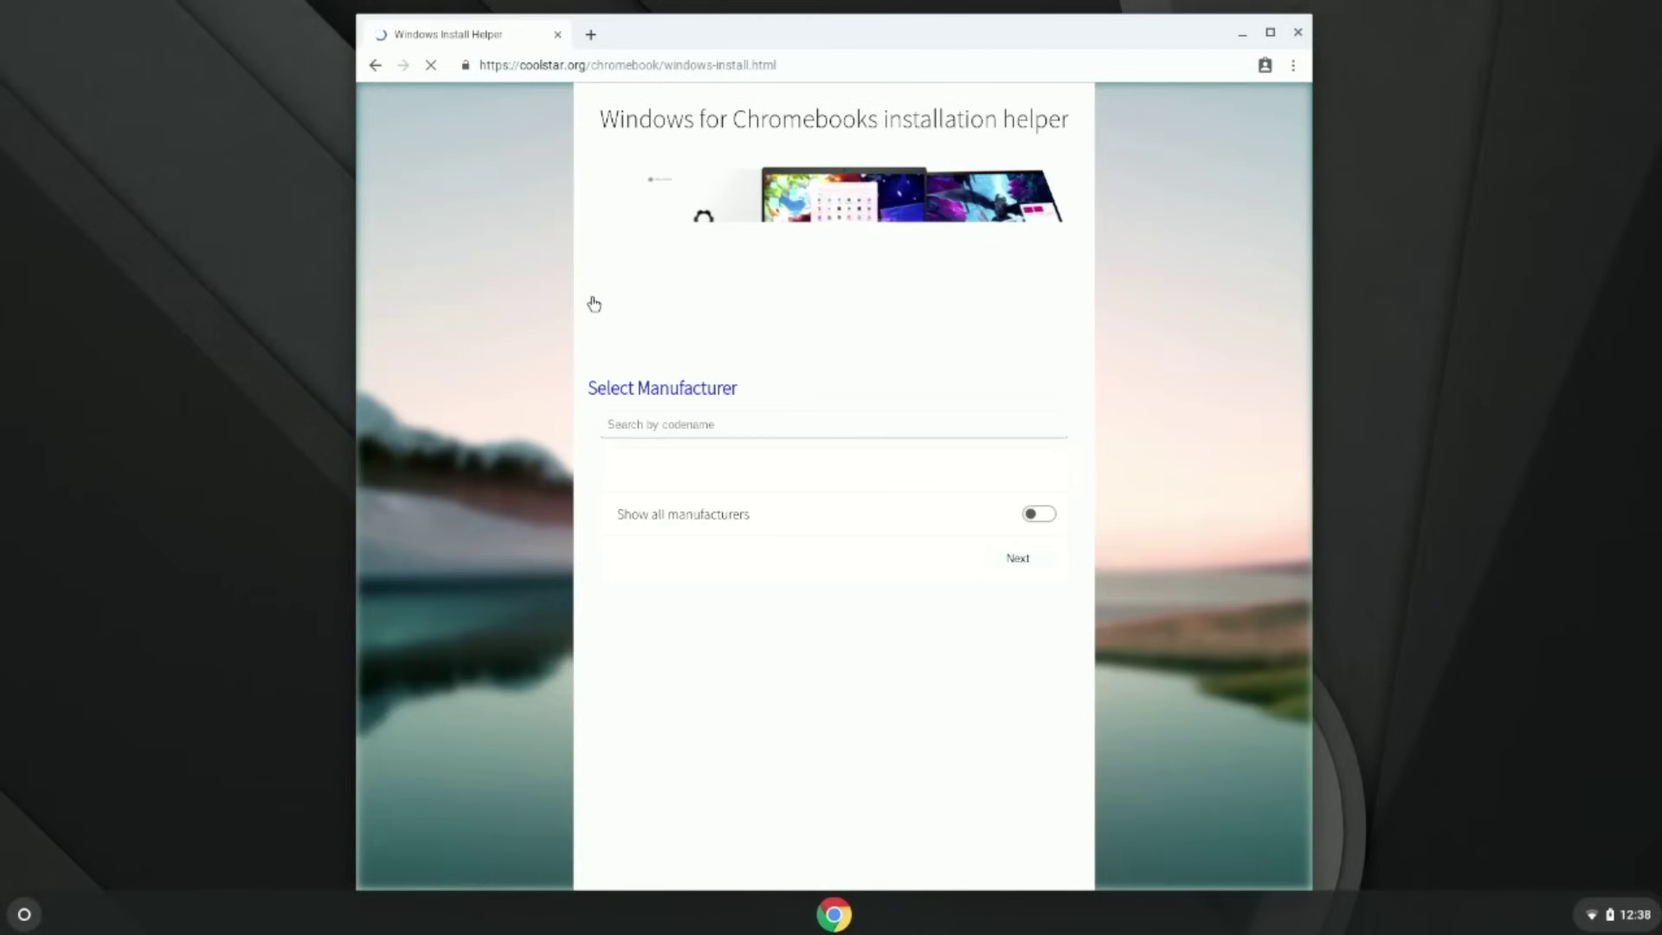
scroll(751, 378, down, 1)
click(641, 421)
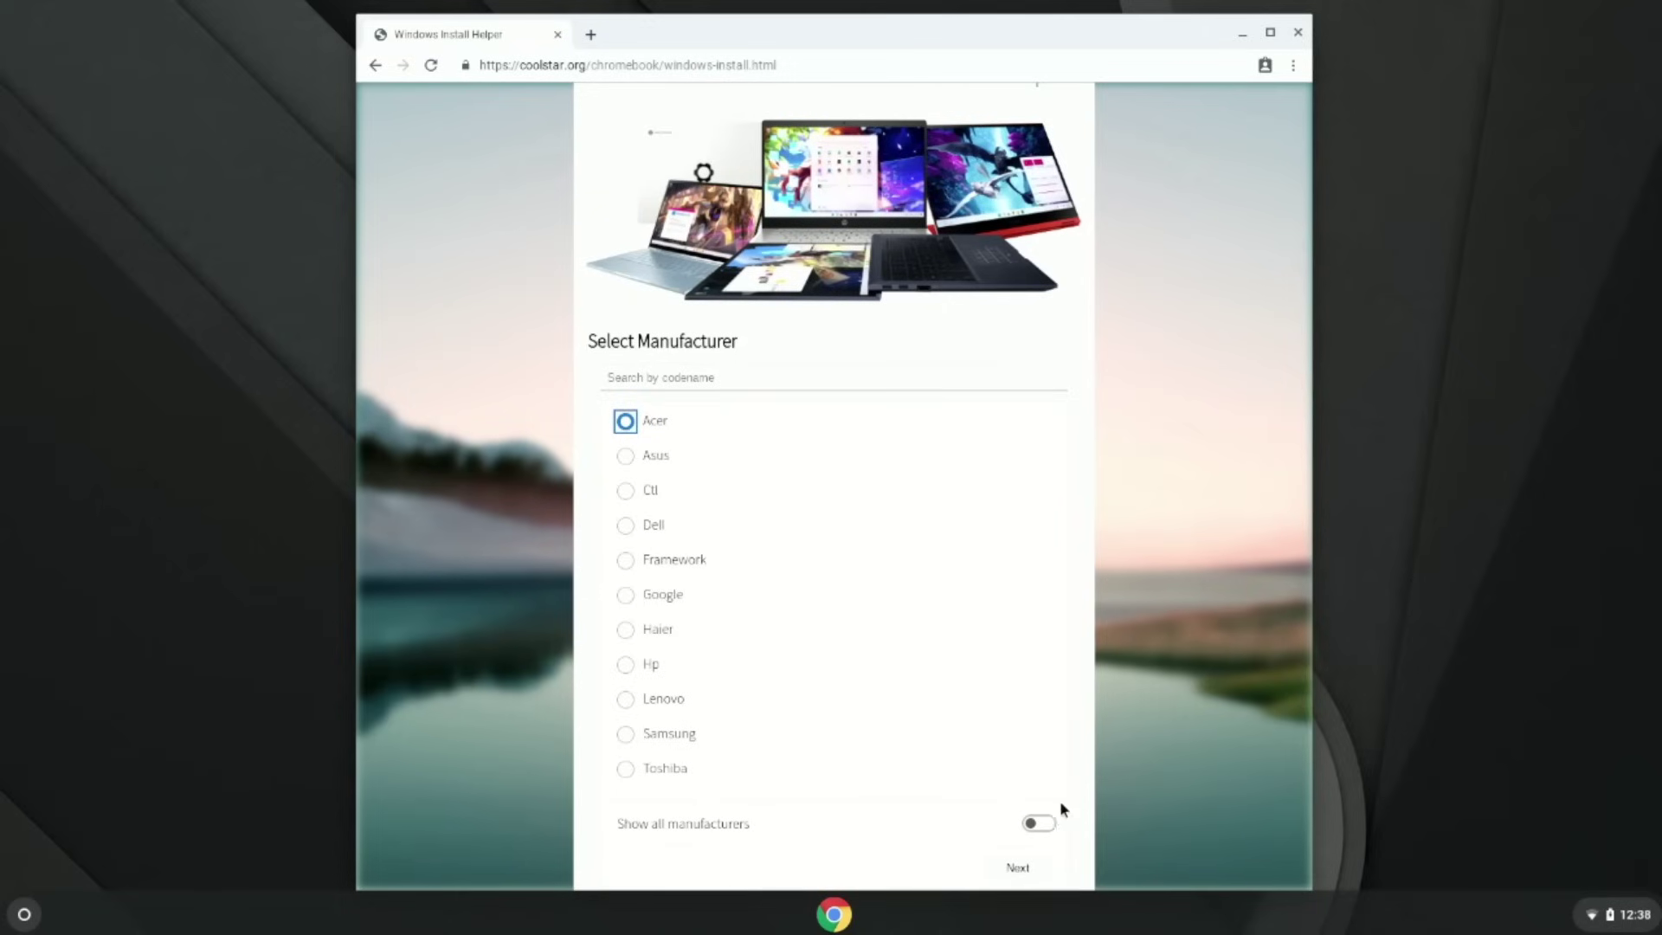
click(1014, 865)
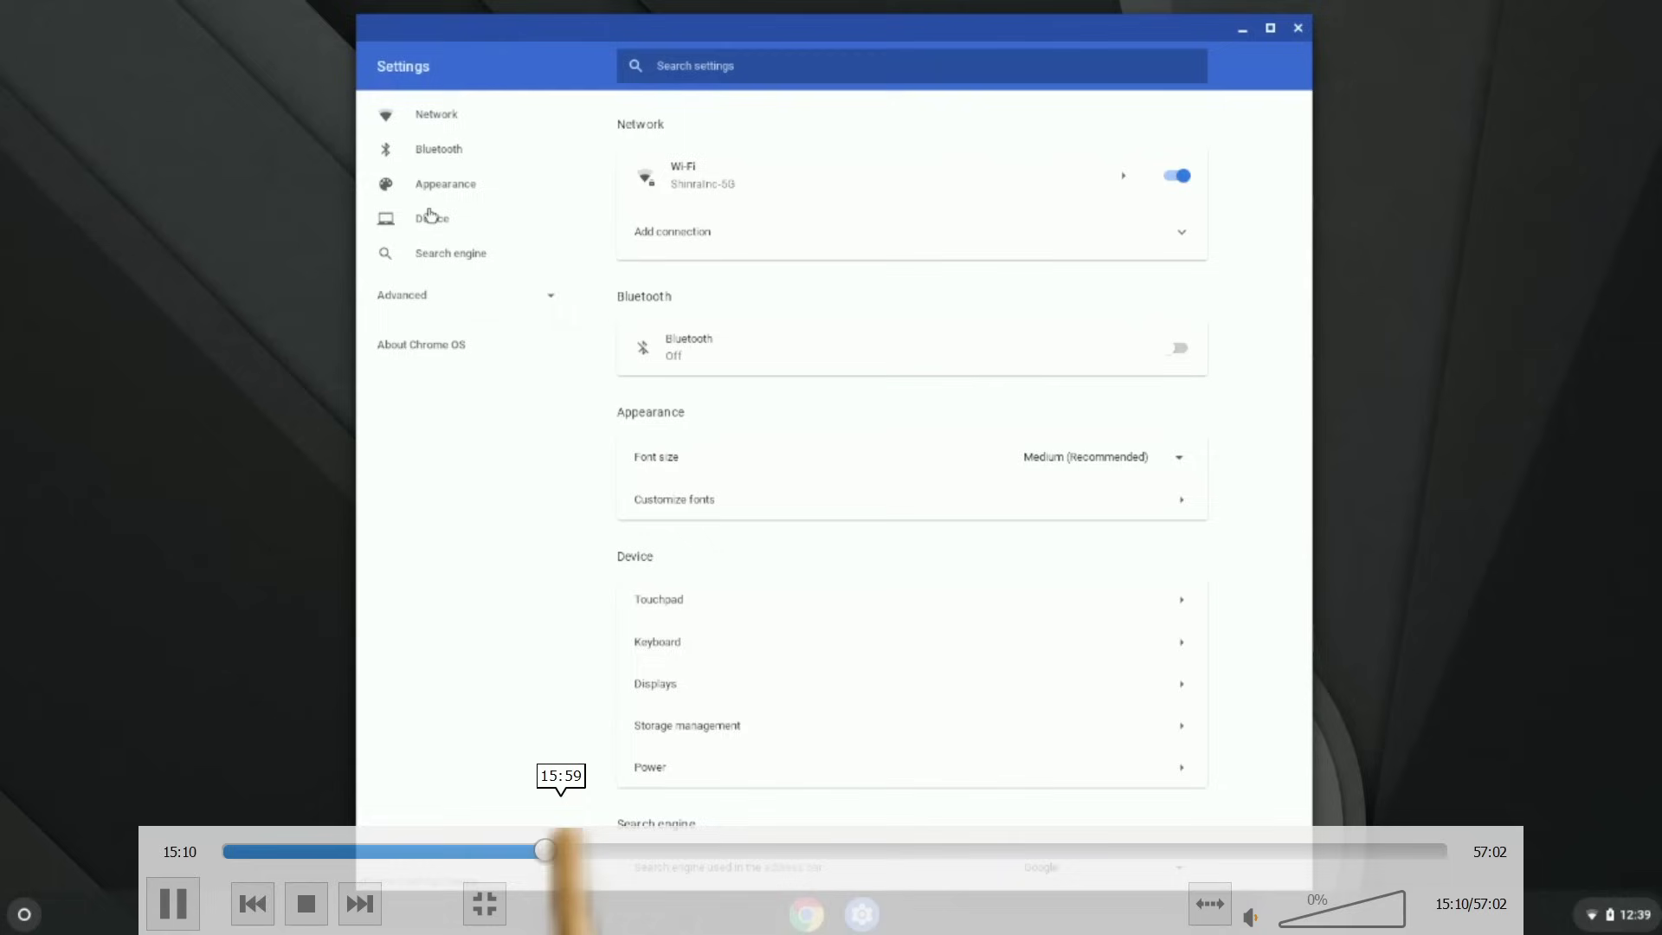
- Seek past 15:59 to 16:33, briefly pause at 16:36, then resume to the chrome://system page
click(560, 850)
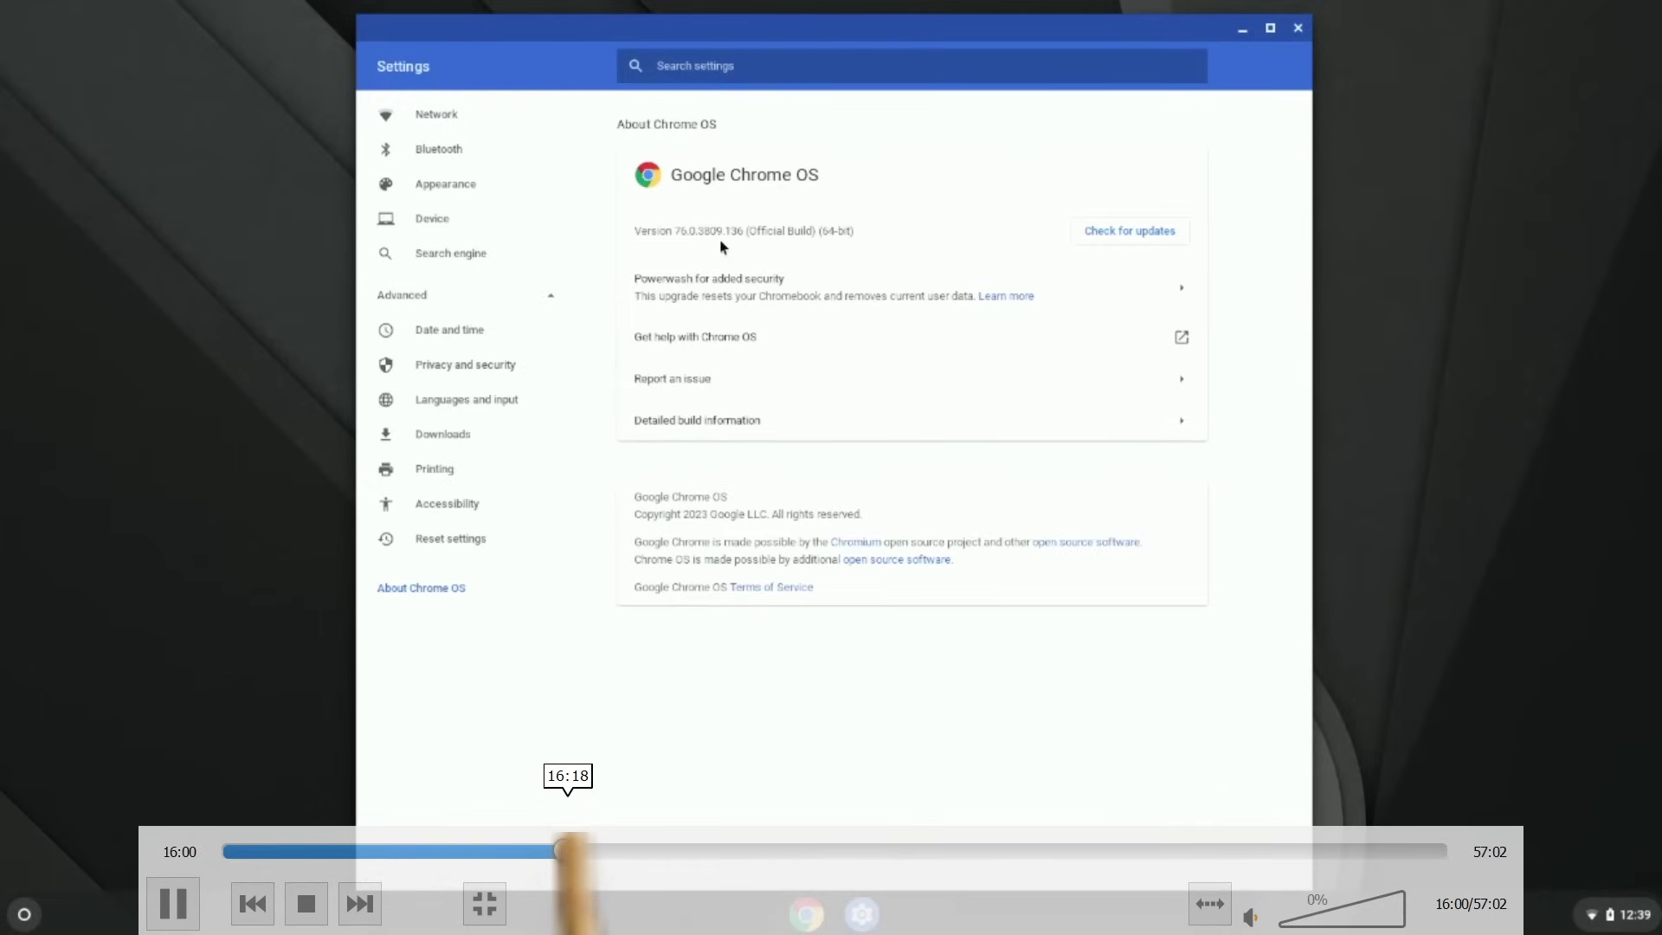
click(573, 851)
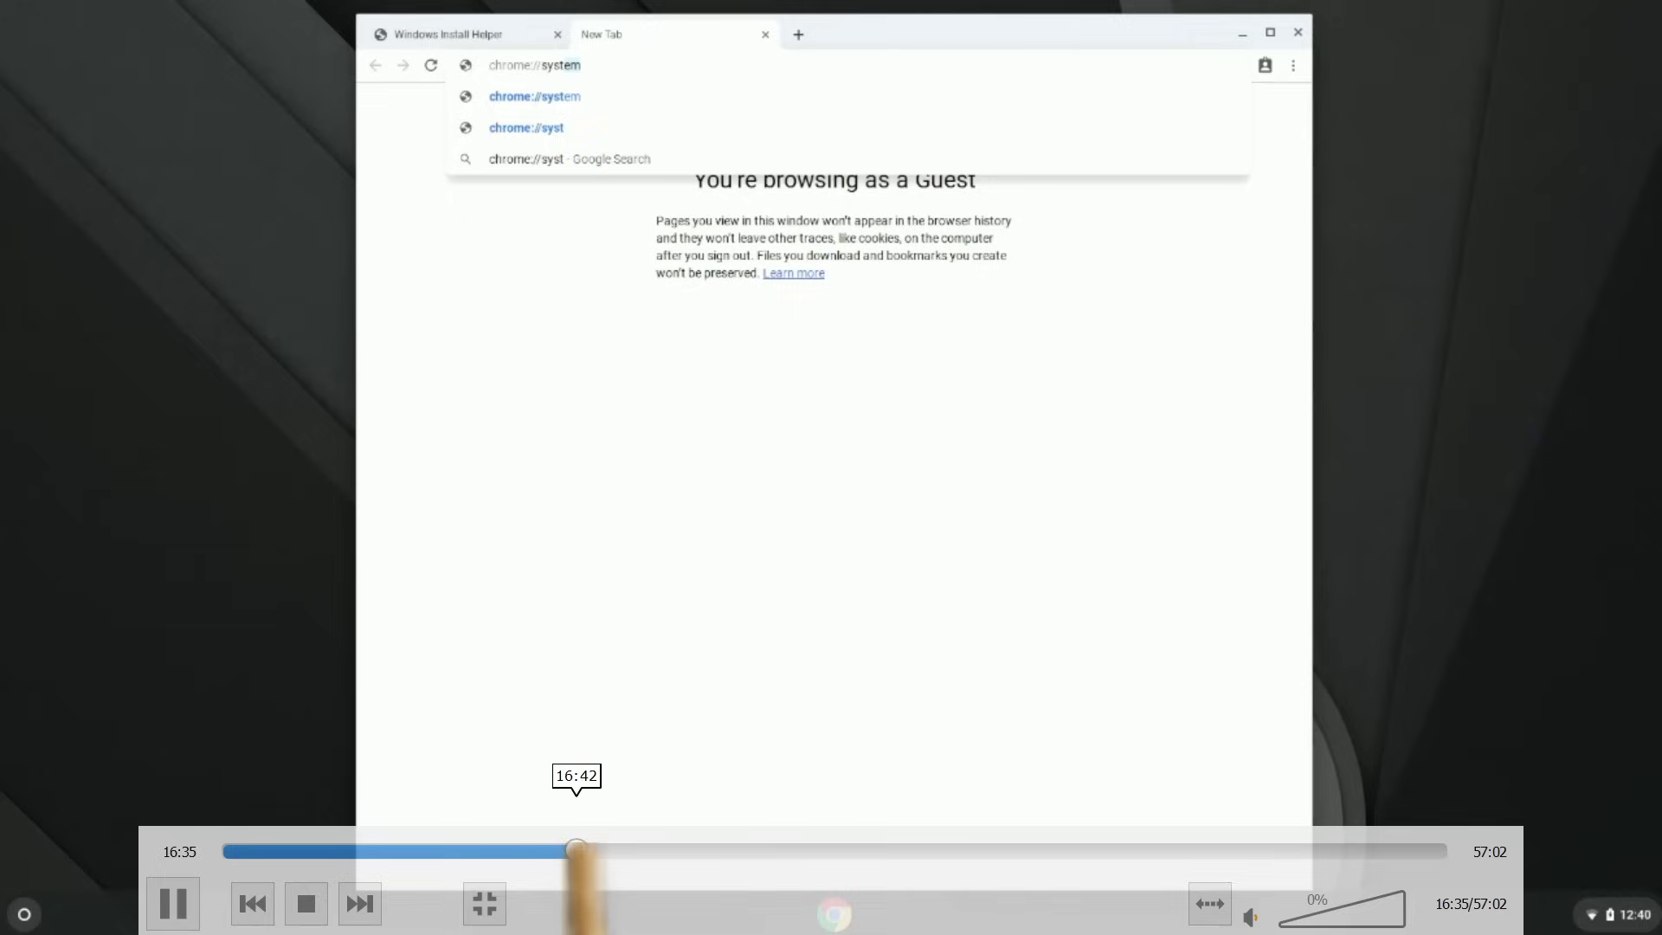
click(605, 733)
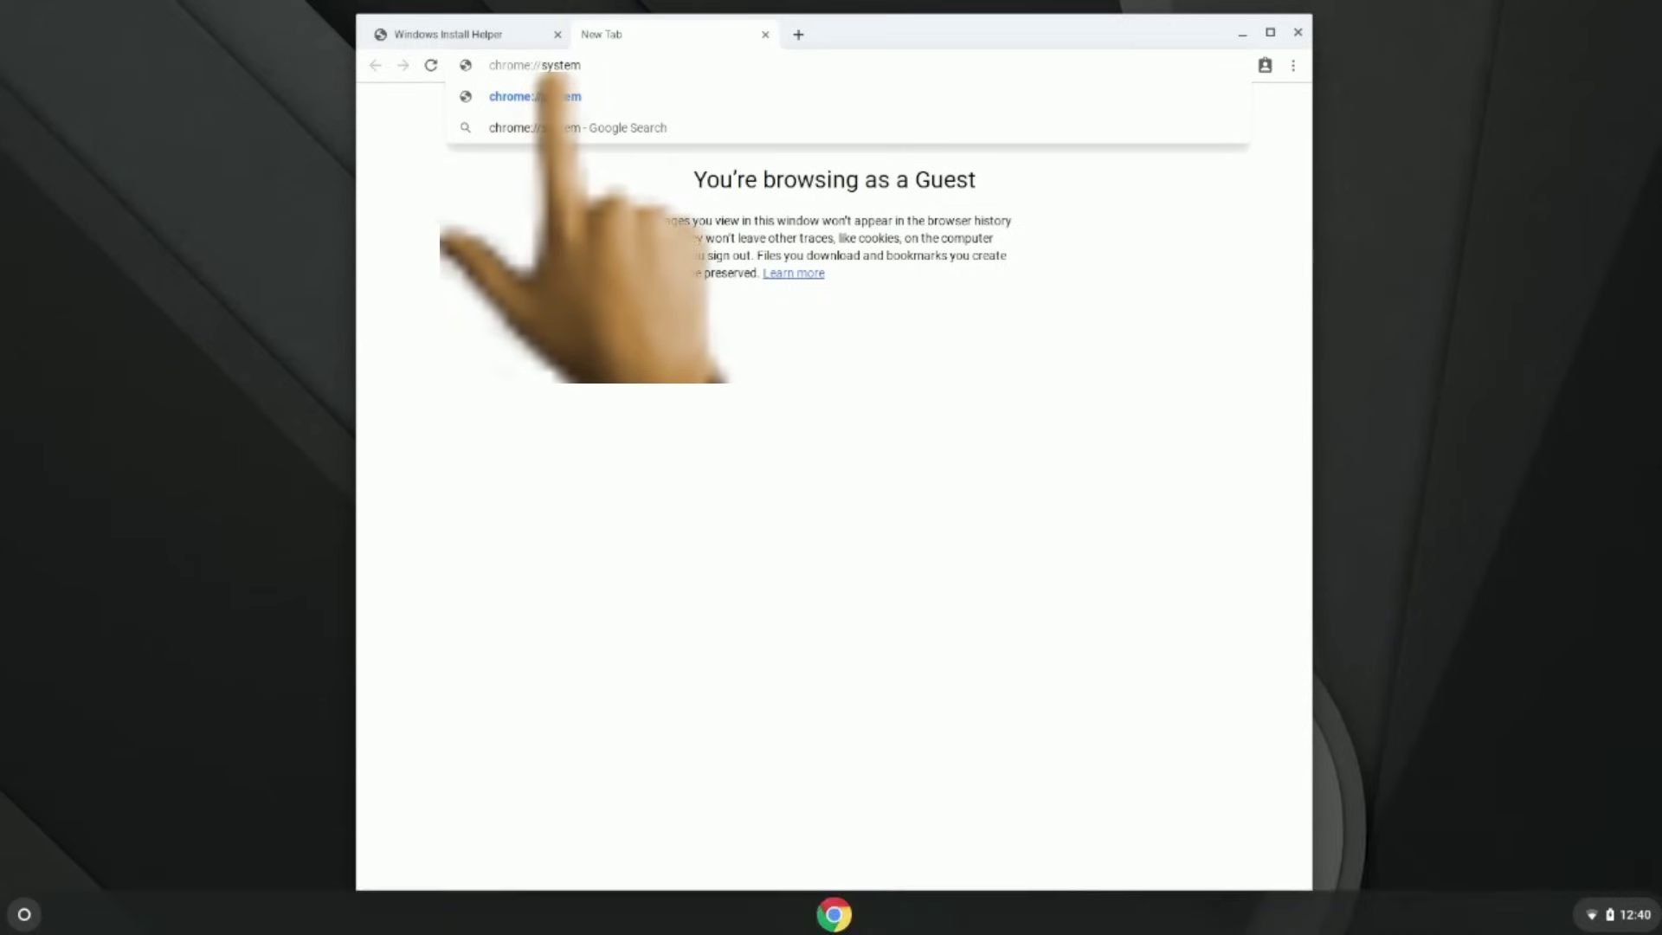
key(space)
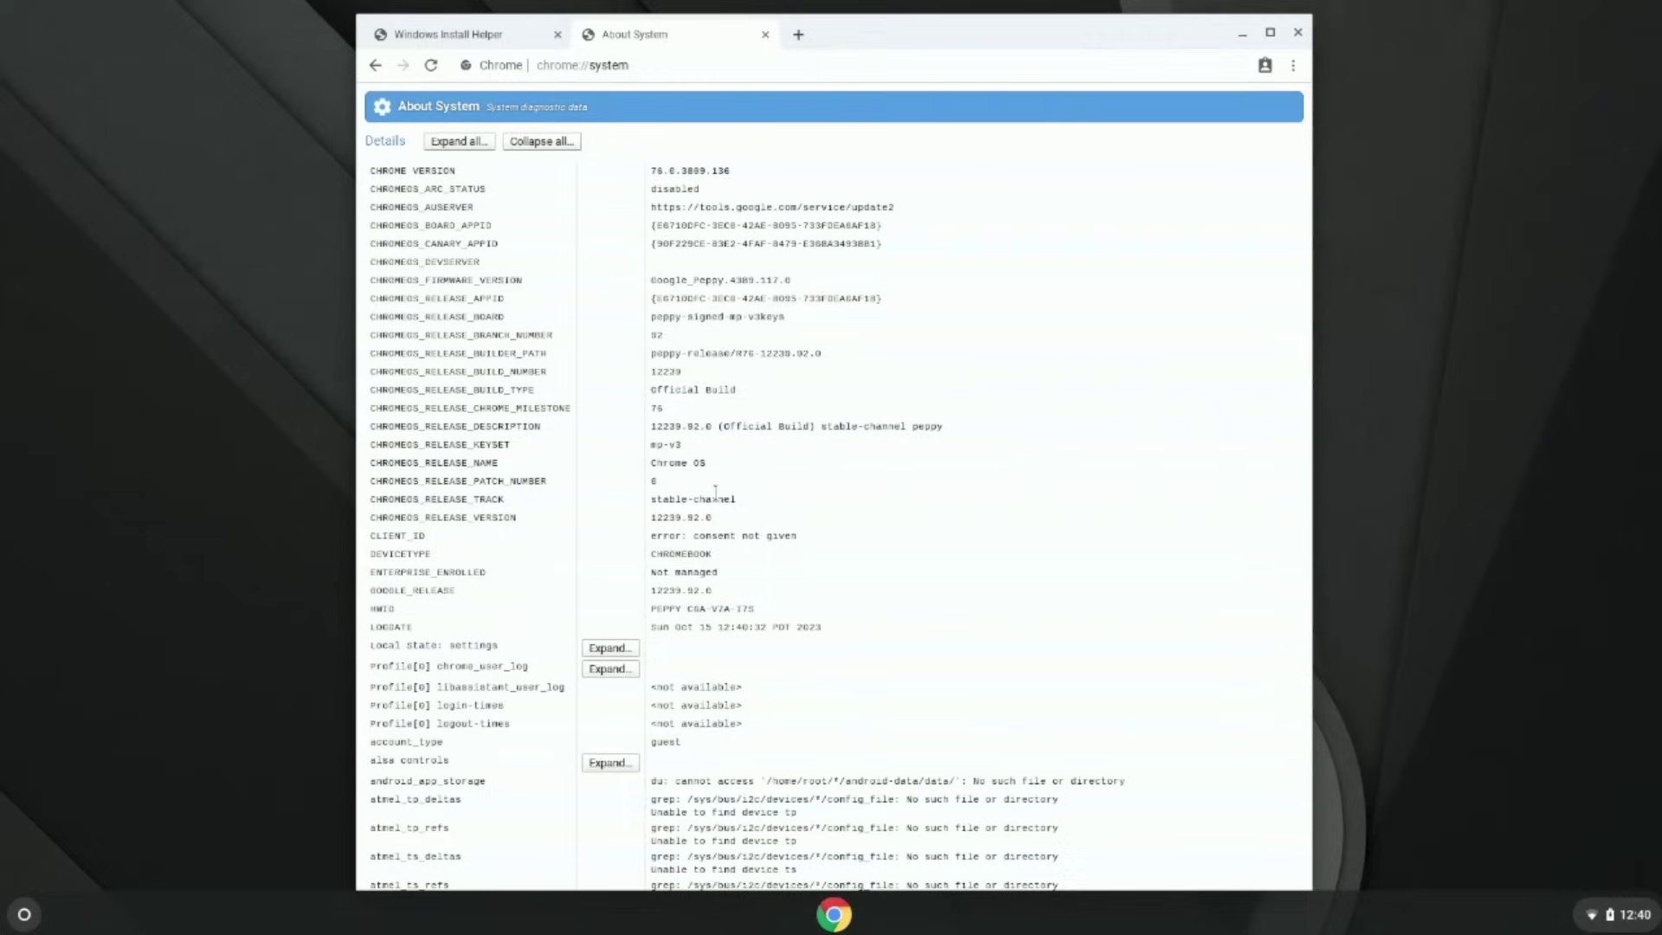
- Follow the 'cp' search to the expanded cpuinfo entry showing the Intel Celeron 2955U @ 1.40GHz
key(ctrl+f)
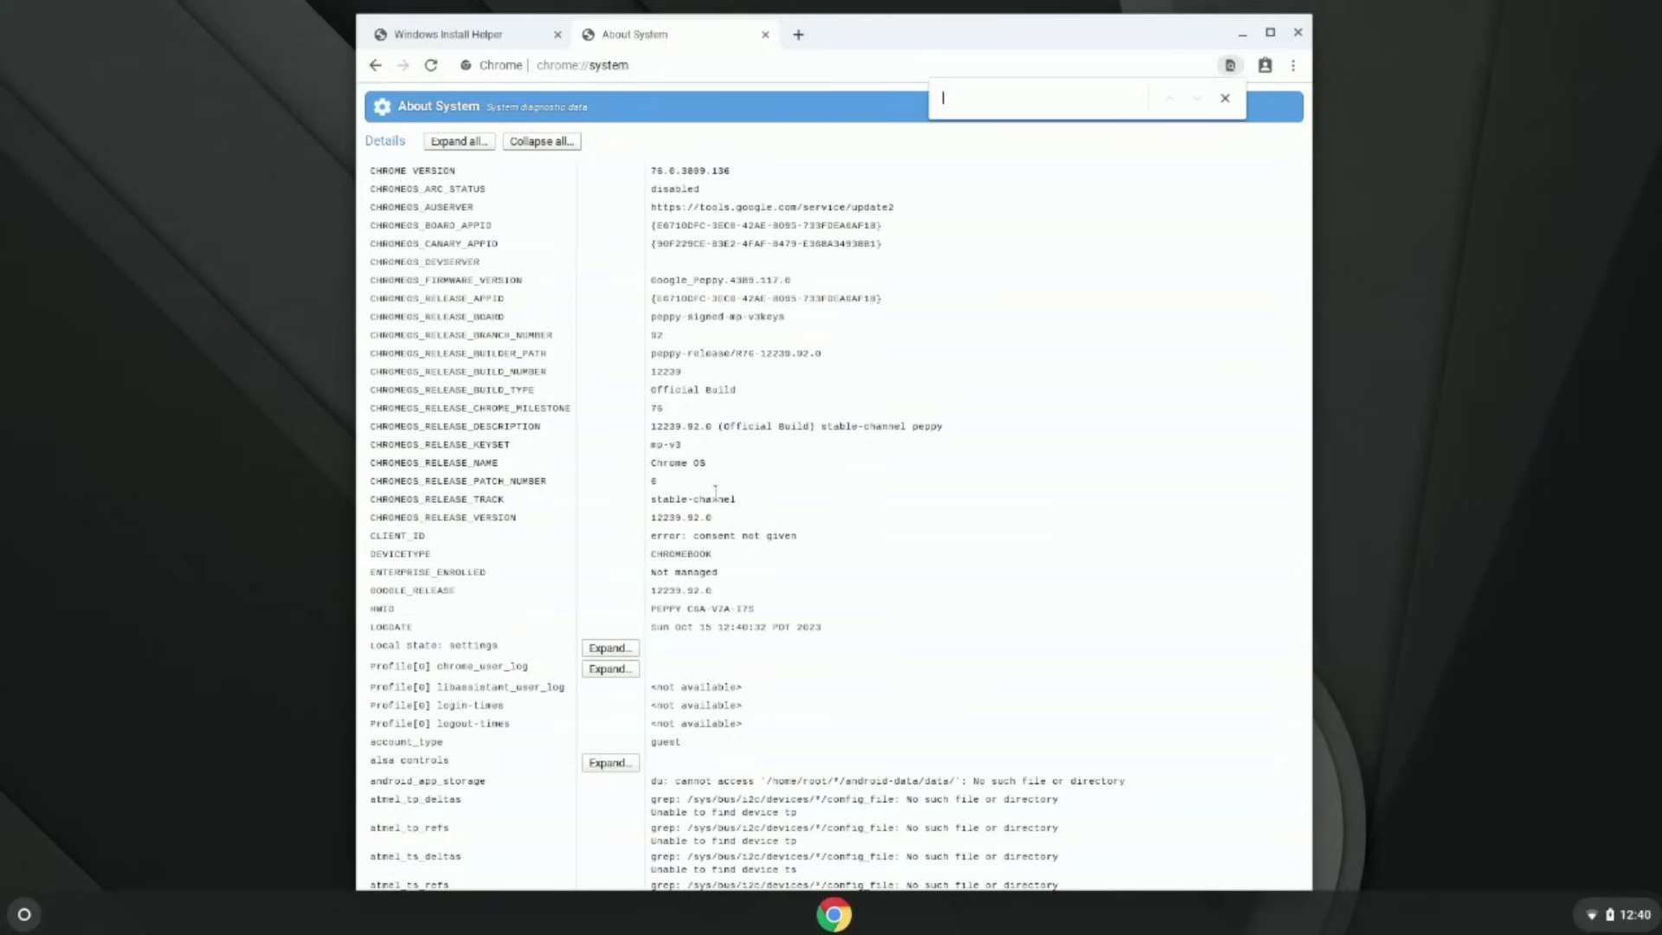
text(cpu)
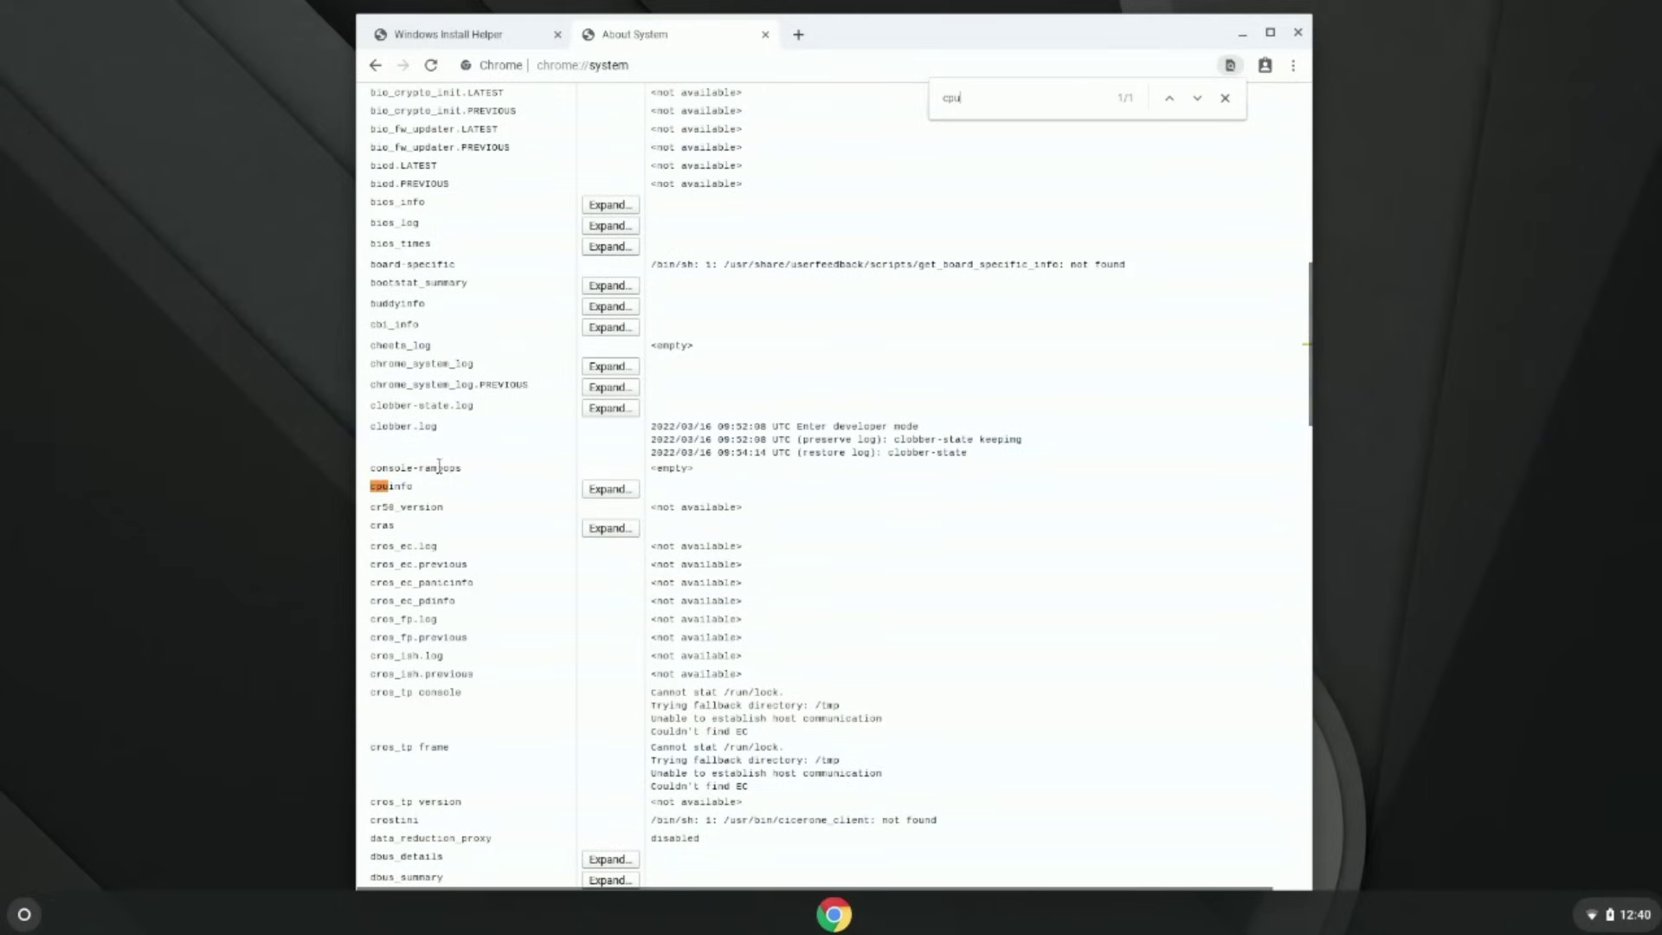
click(609, 489)
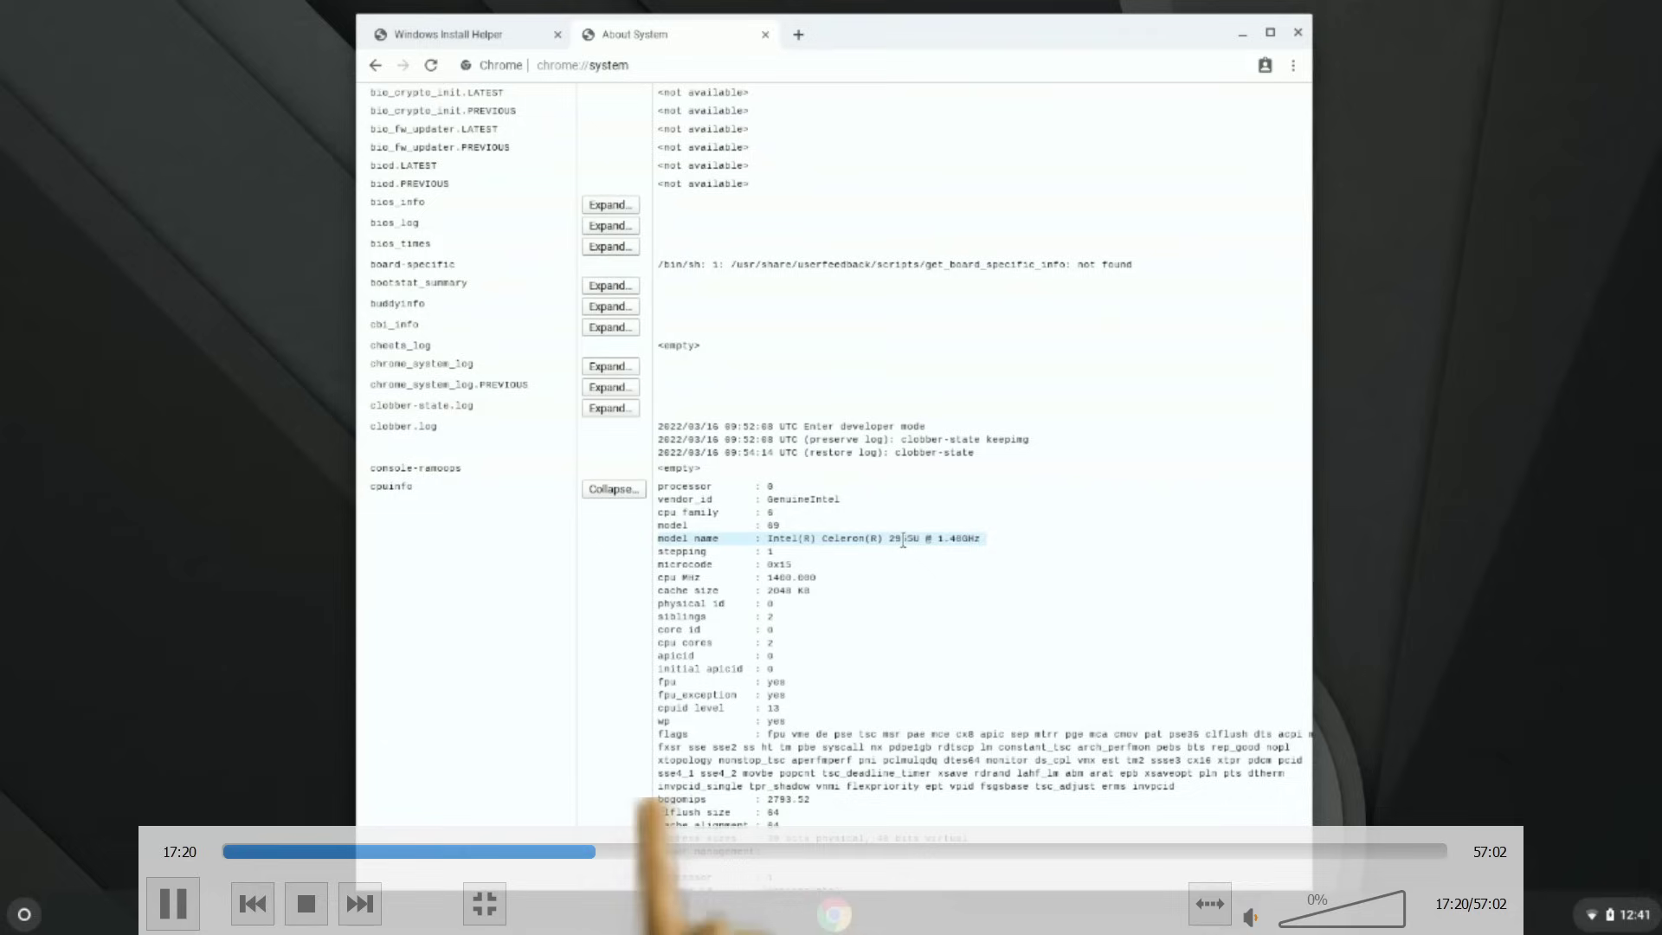
- Seek to coolstar's Acer C720(P) Peppy guide and play on to the firmware-util.sh curl command
click(609, 852)
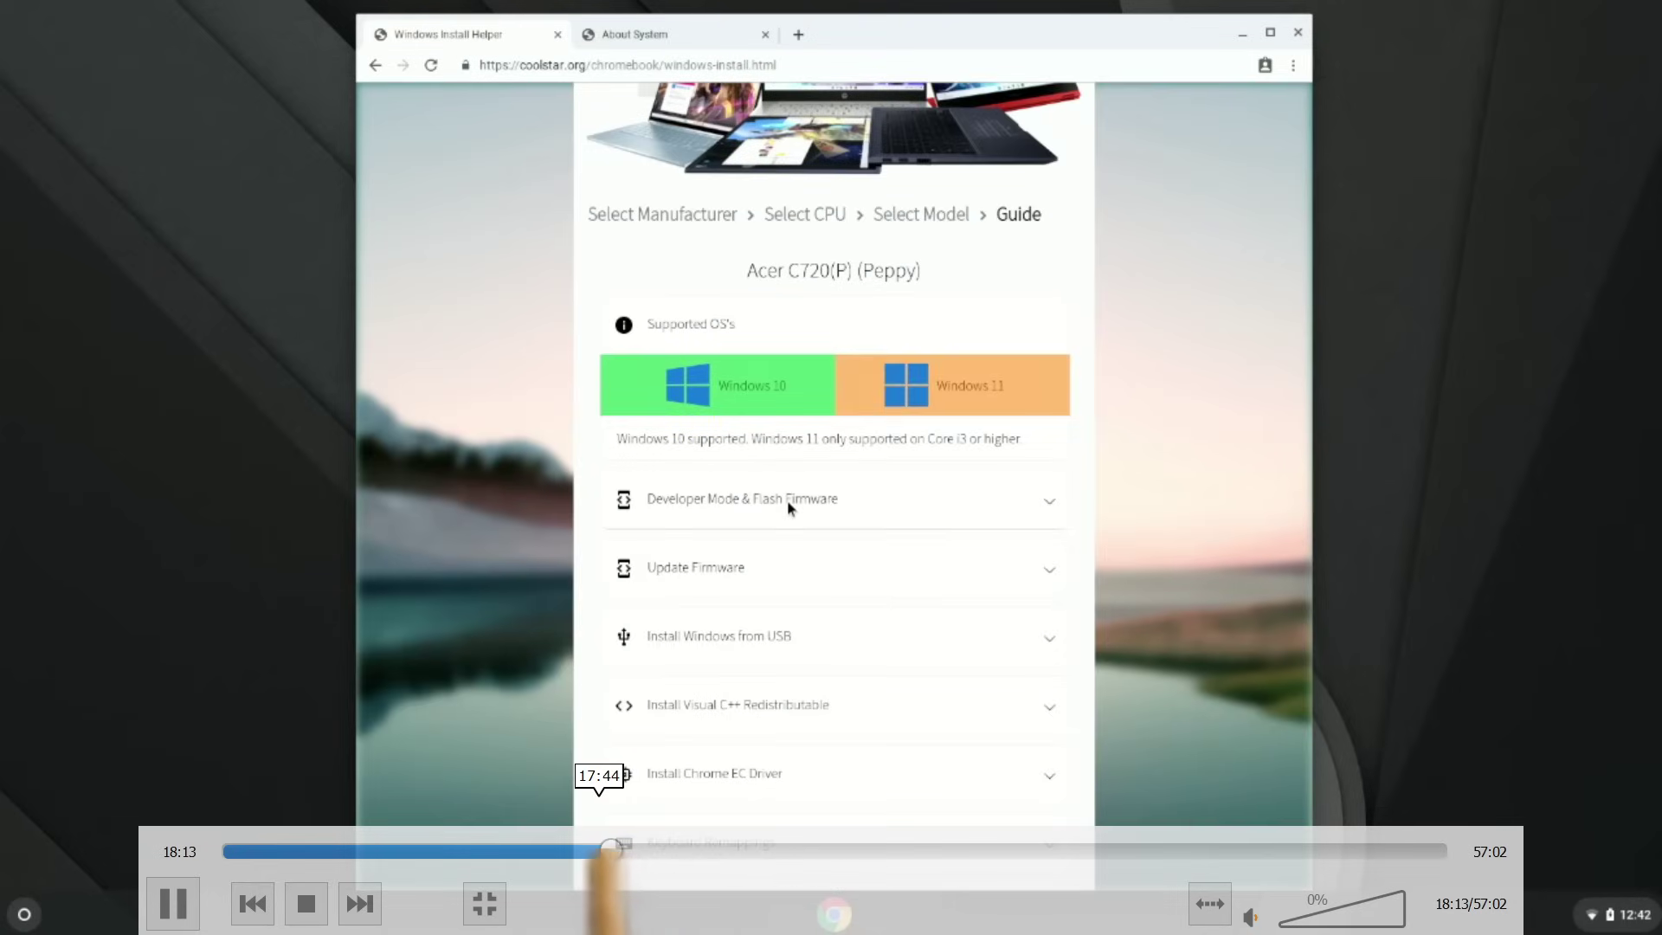
click(601, 851)
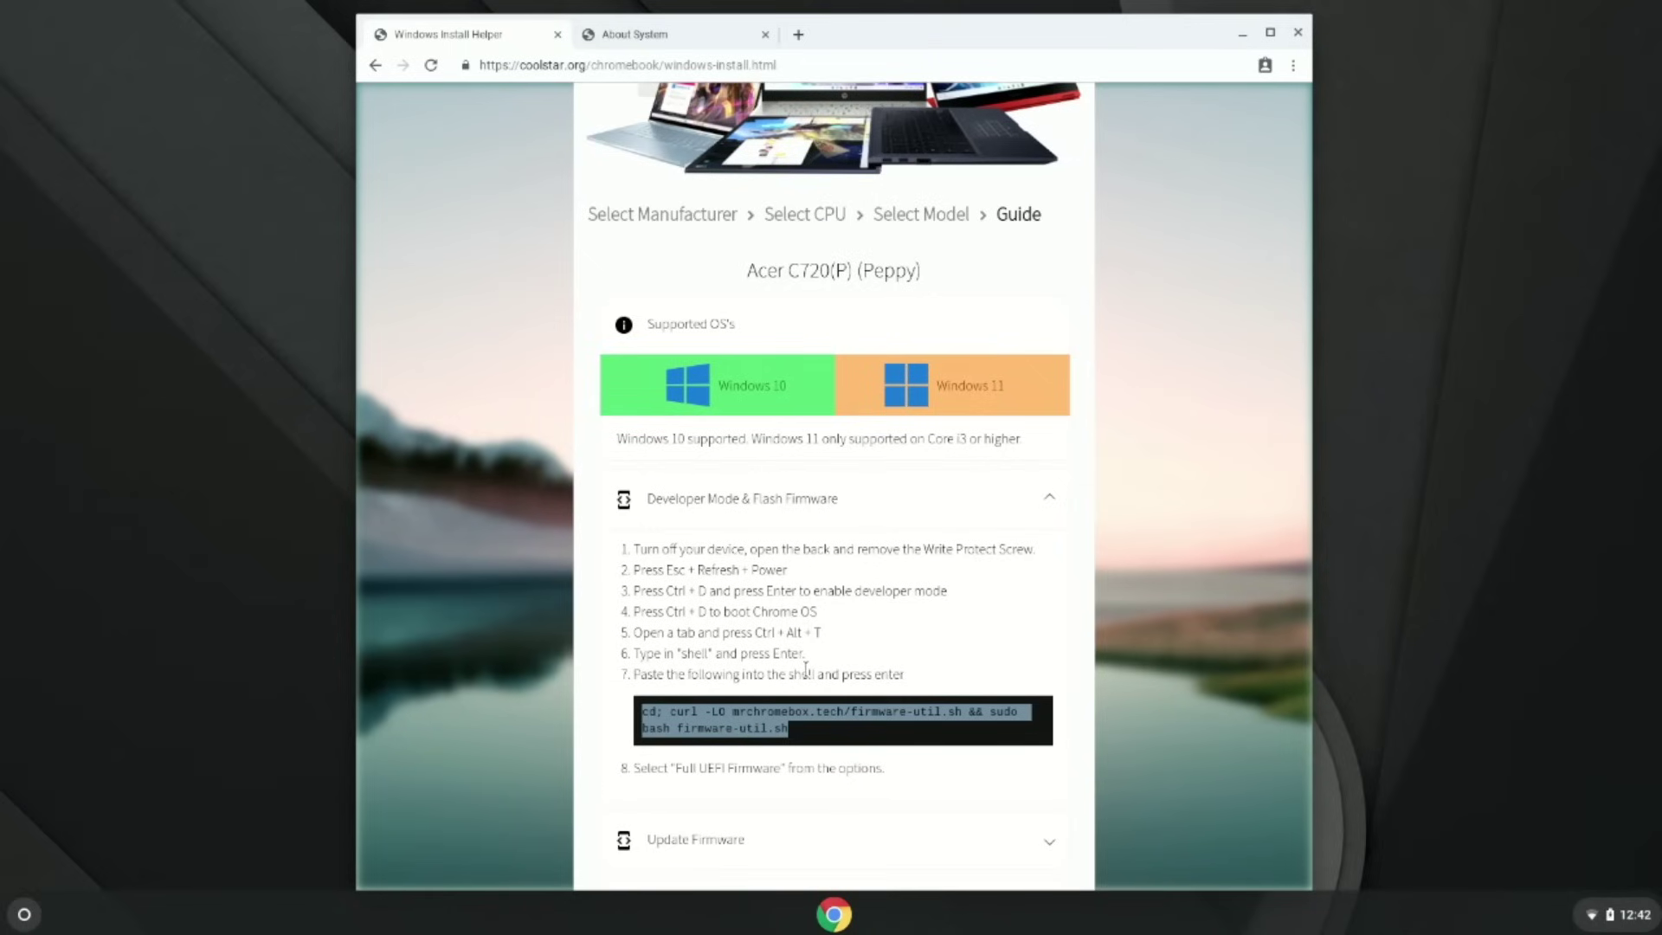
click(805, 669)
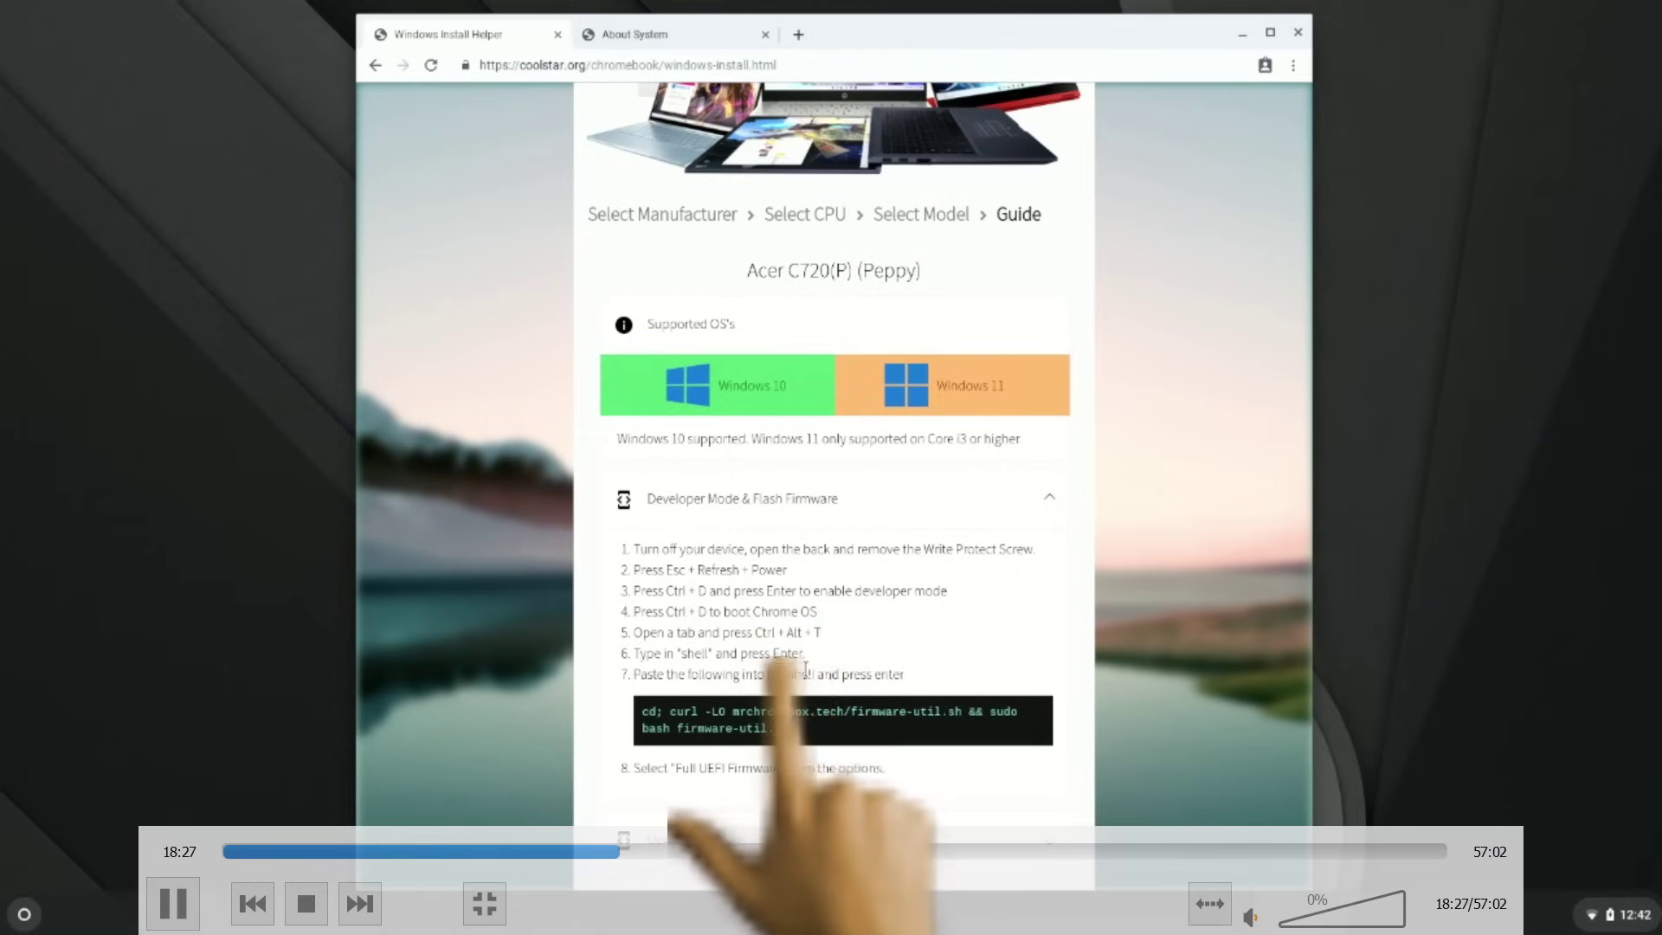
- Play through the crosh shell command until the script downloads the Peppy UEFI Full ROM firmware
key(ctrl+alt+t)
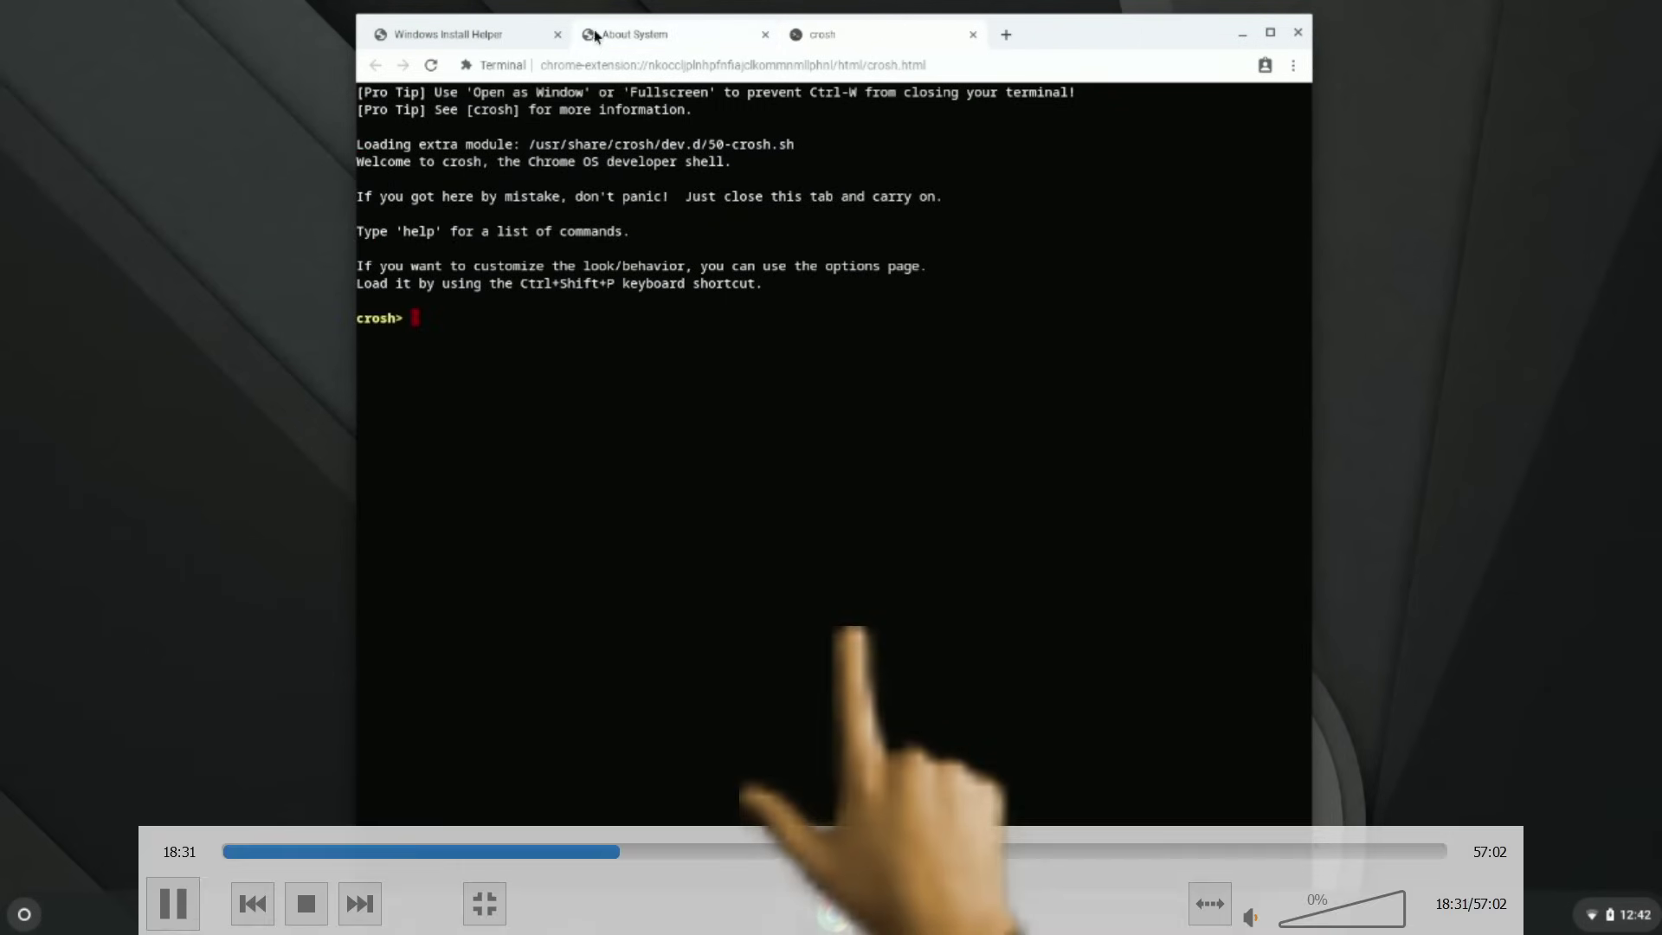
click(531, 37)
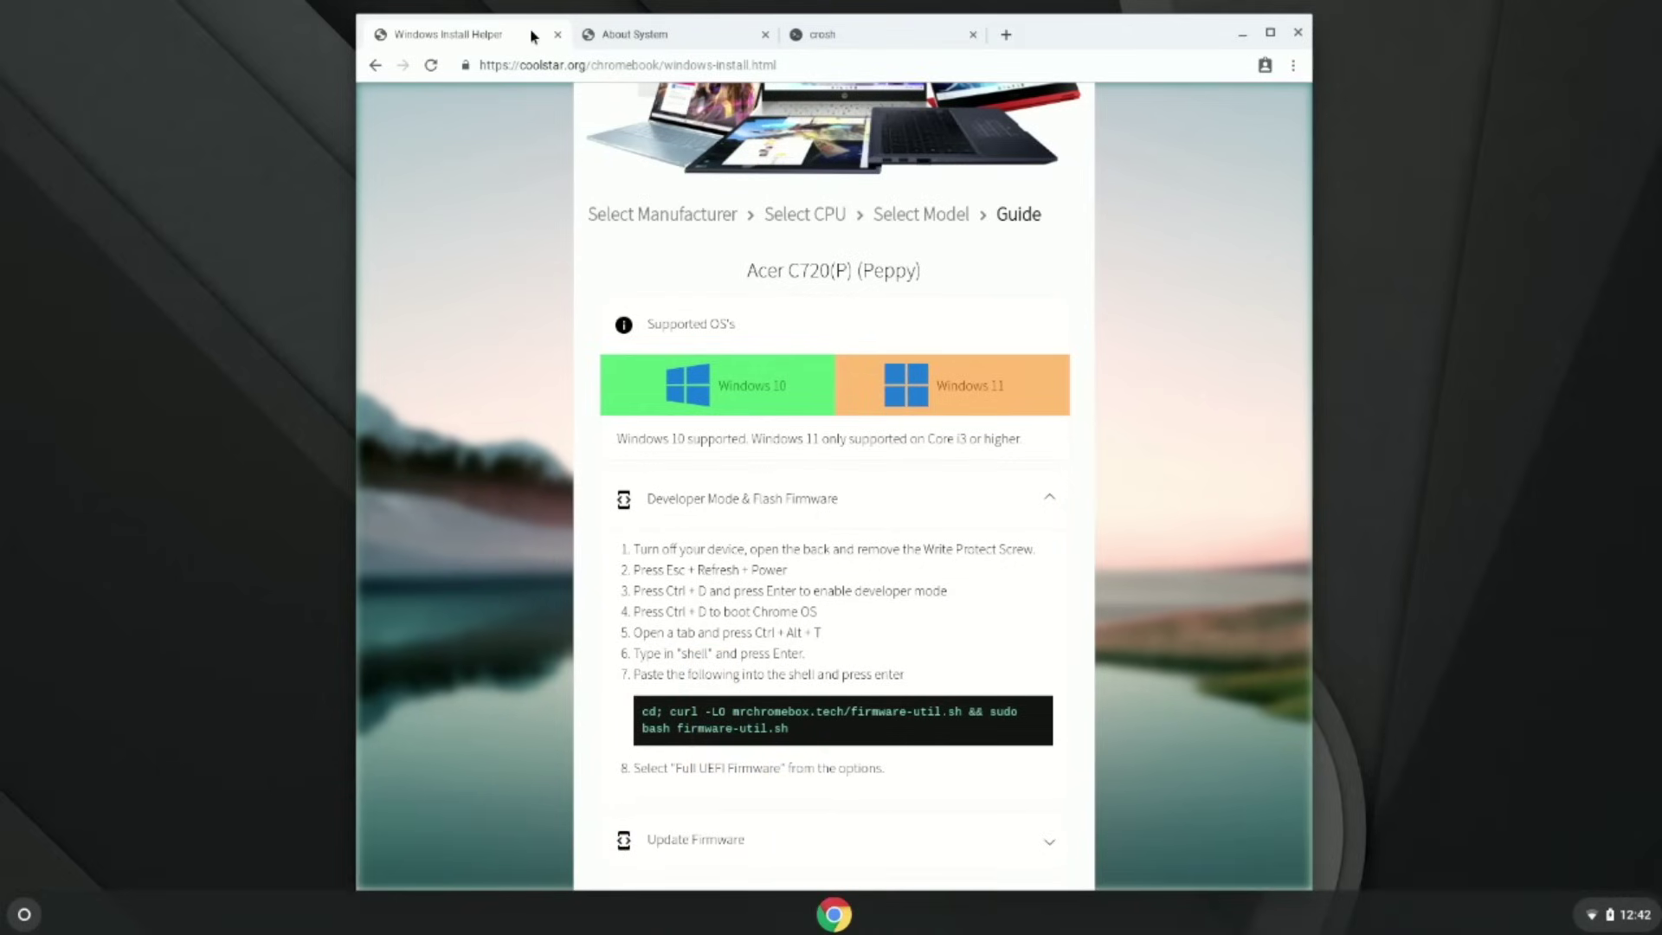
click(900, 47)
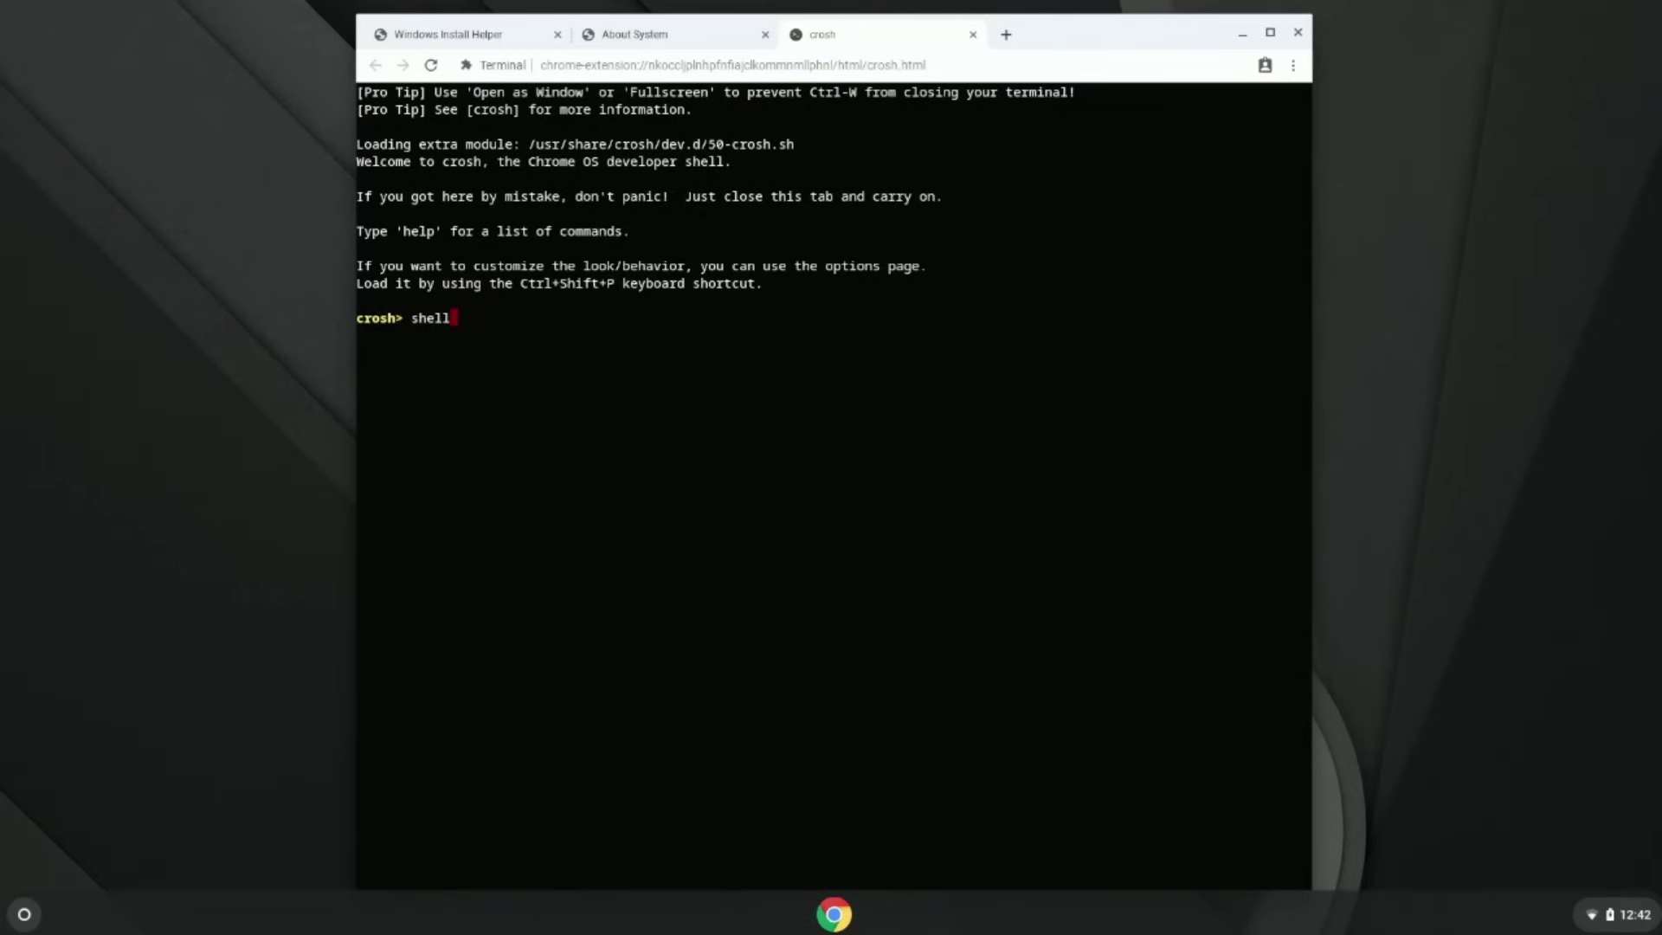
key(Return)
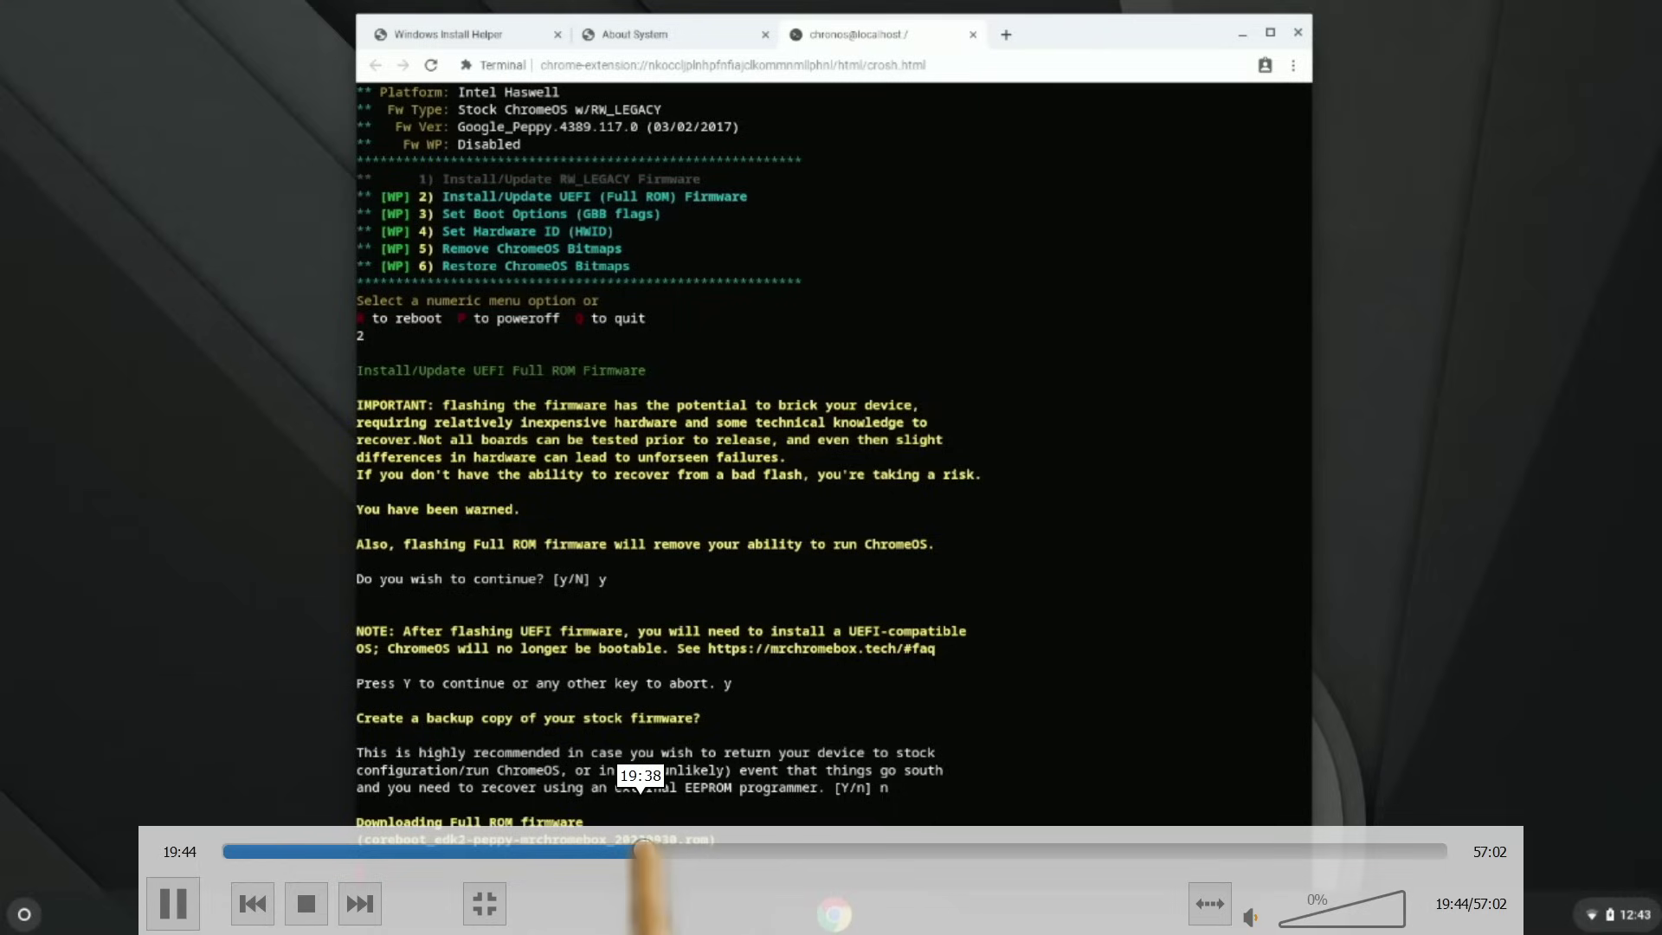
- Rewind to the script menu near 19:15, watch the Full ROM flash, then skip to the UEFI Shell
click(632, 851)
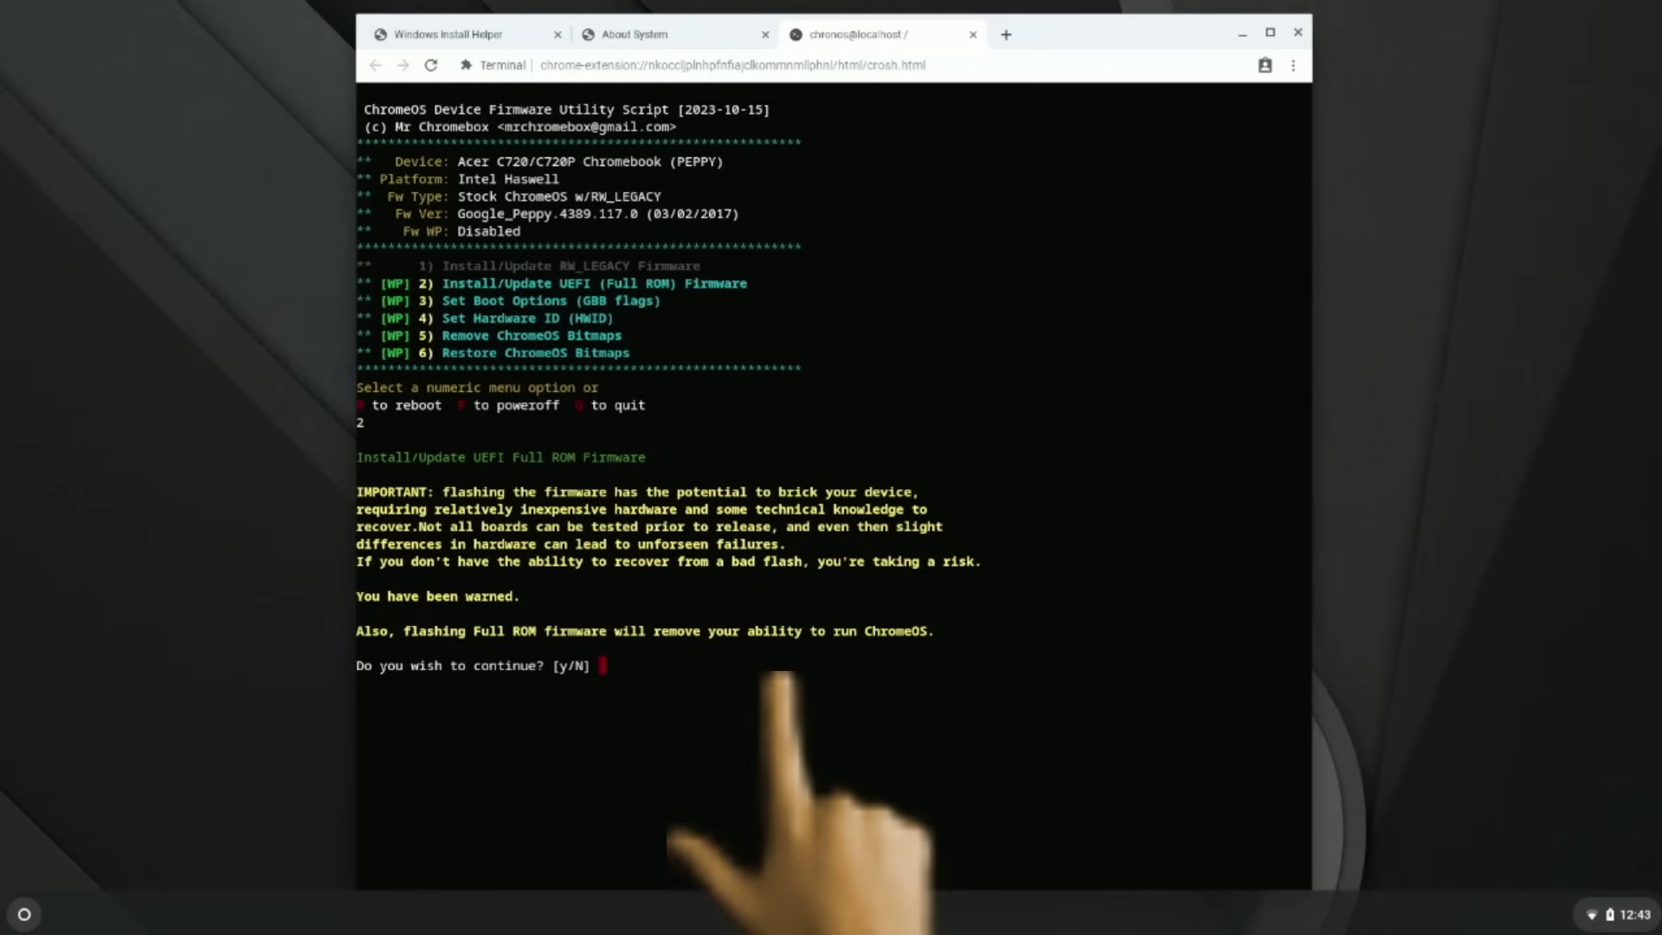
mouse_move(640, 851)
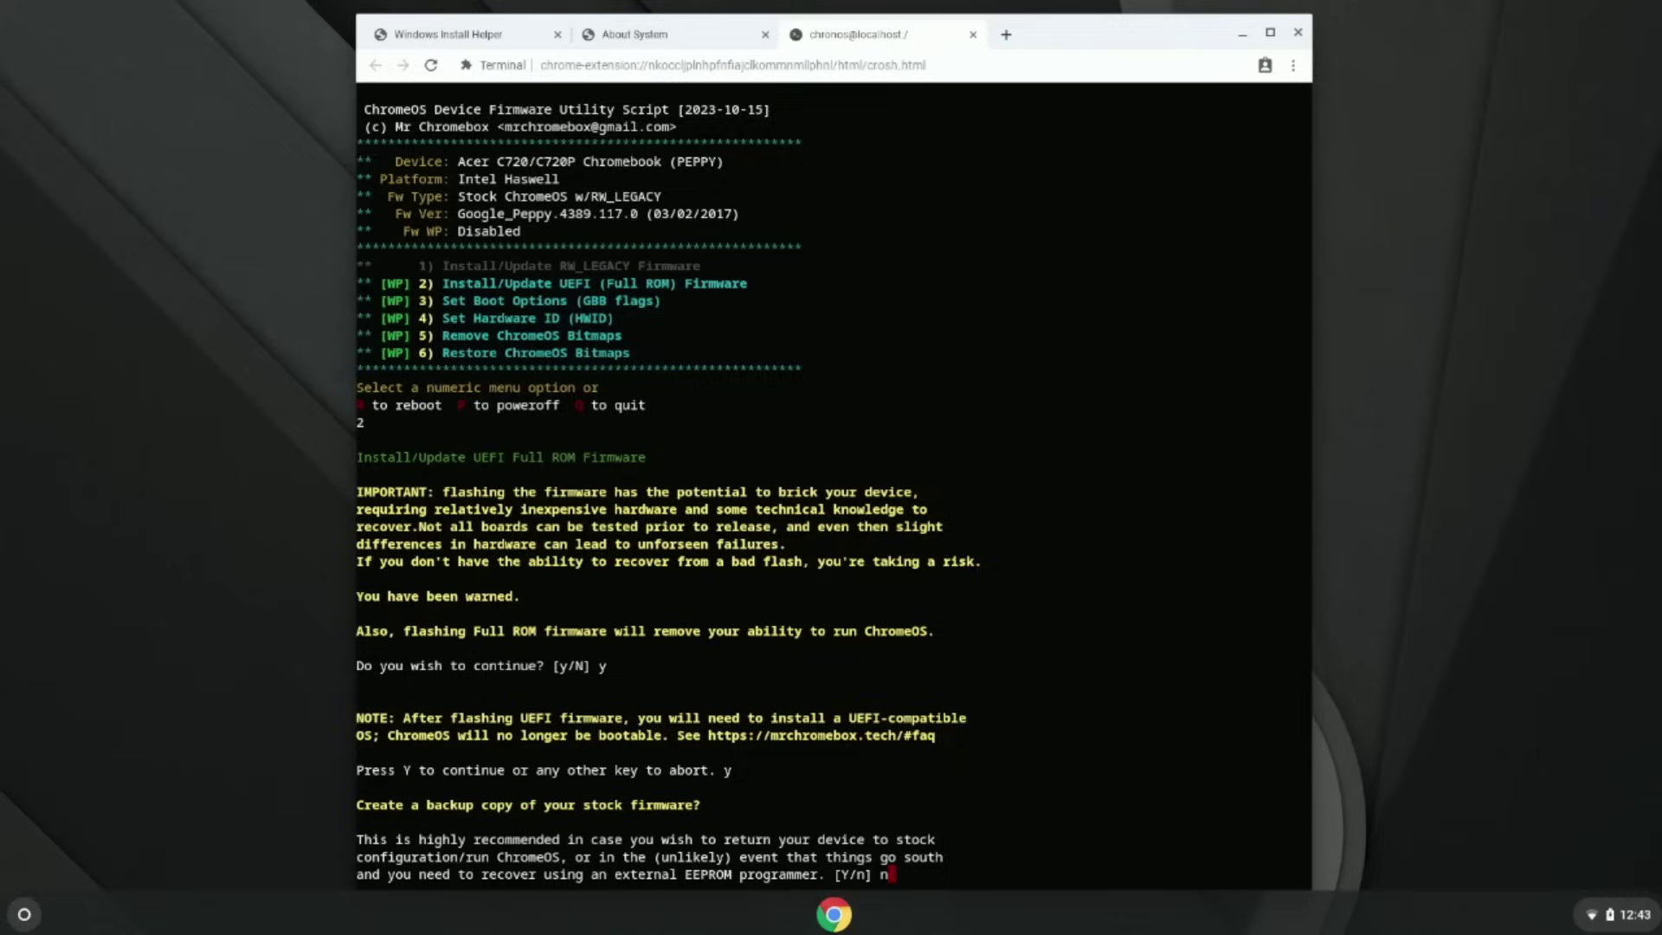
key(Return)
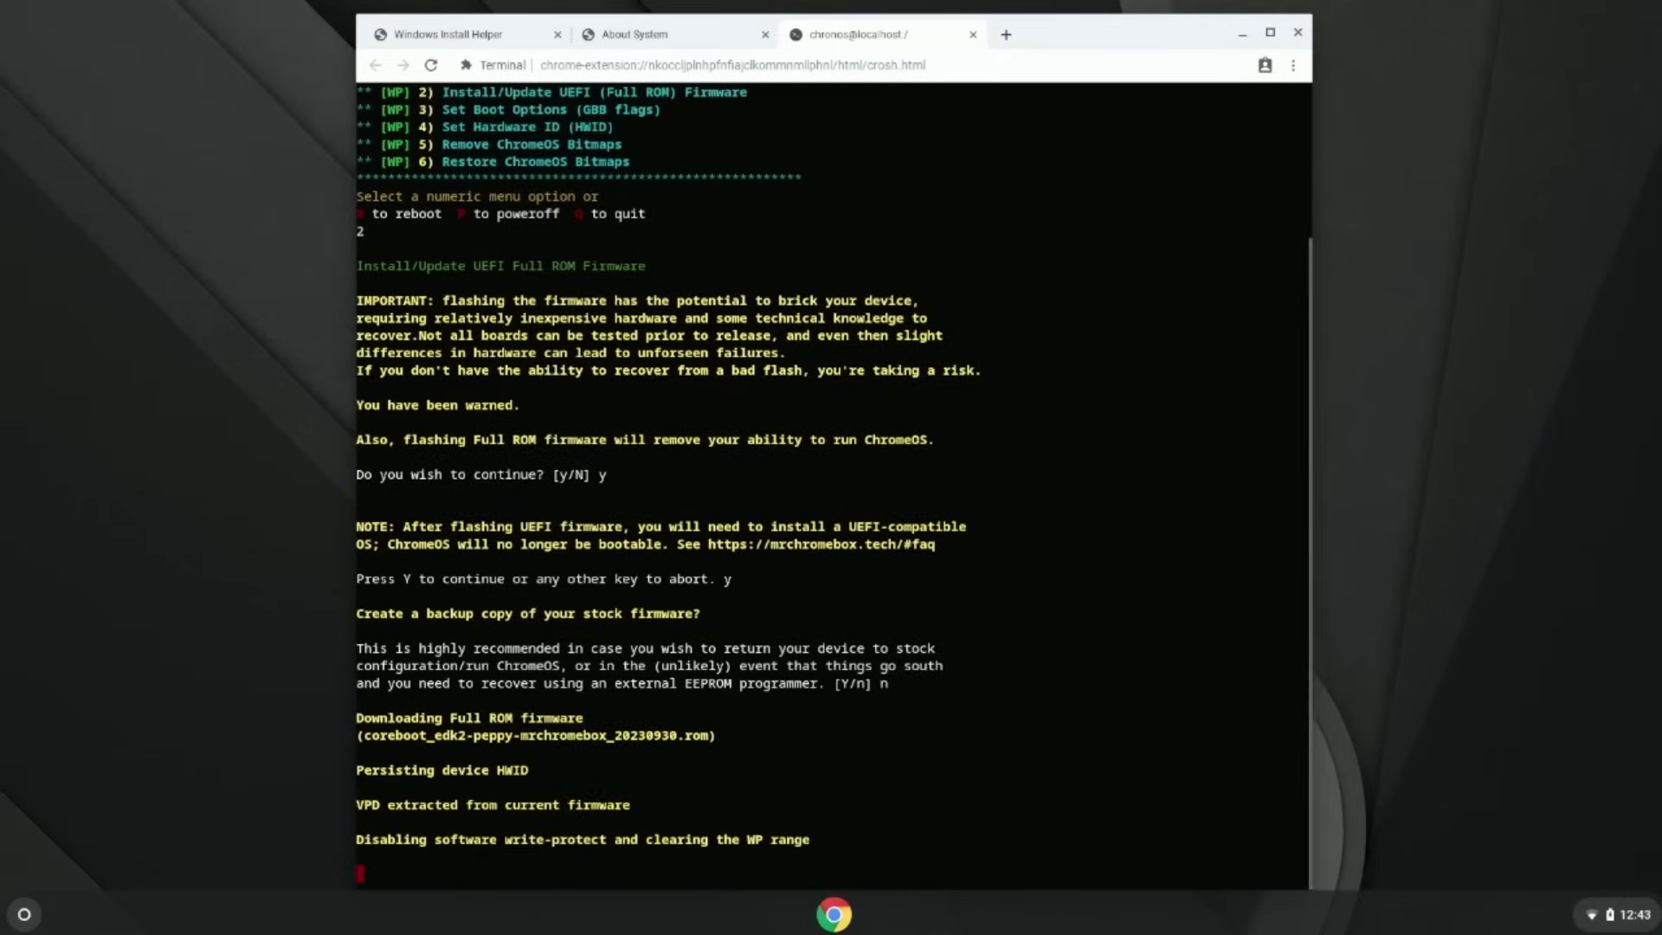
click(649, 683)
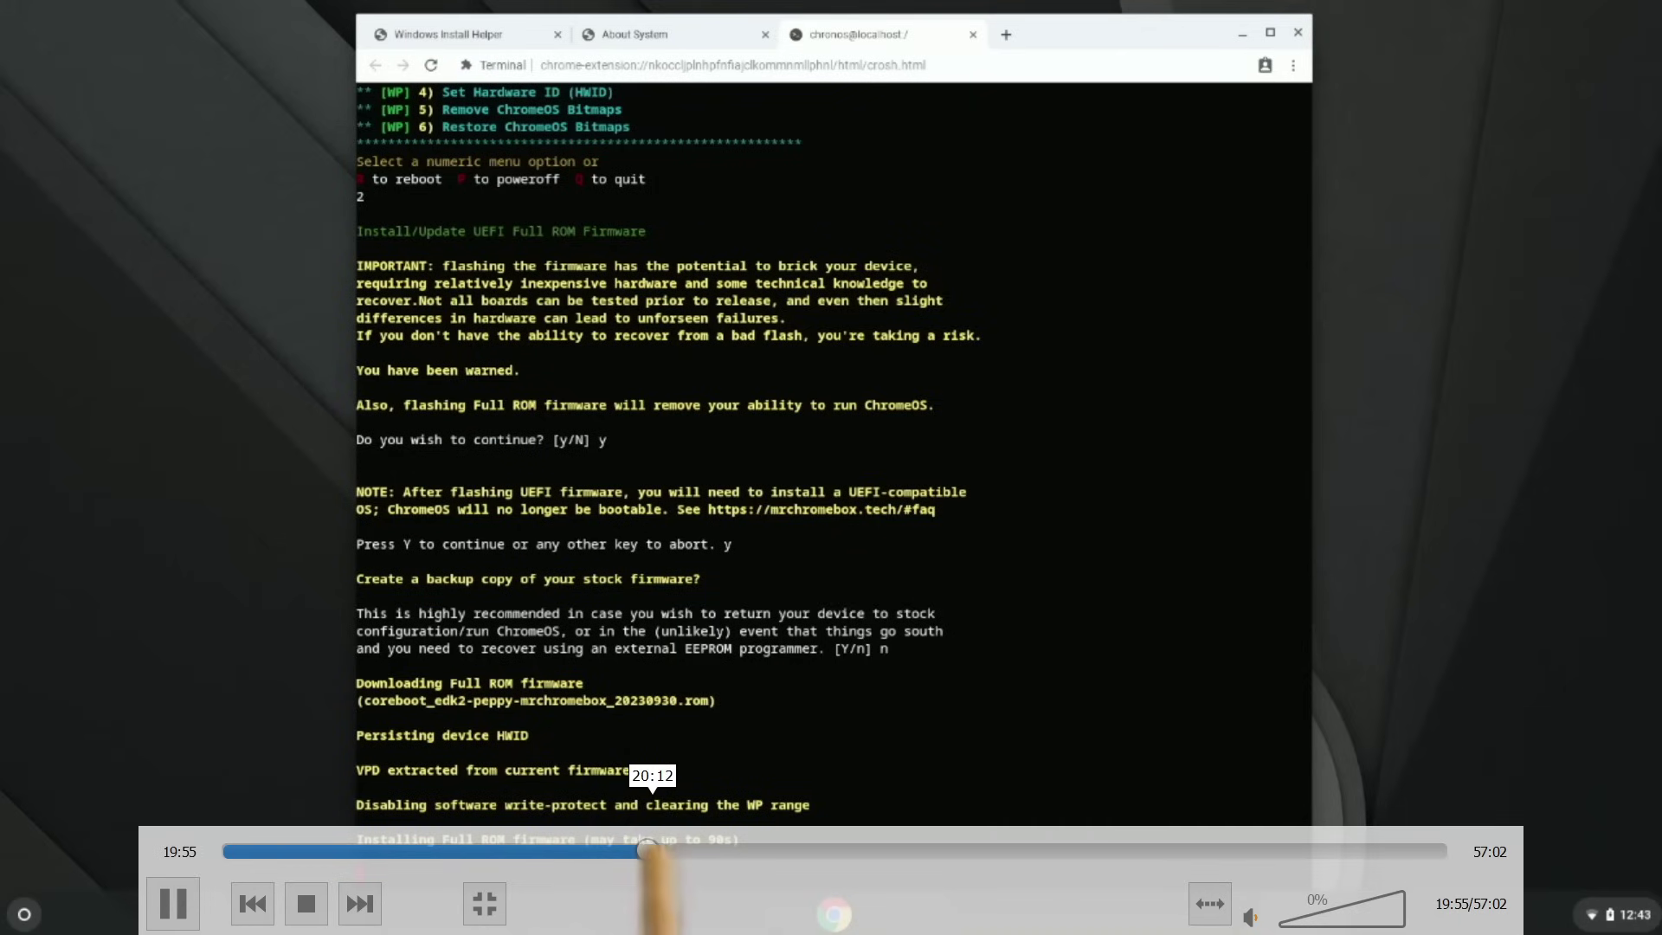
click(658, 851)
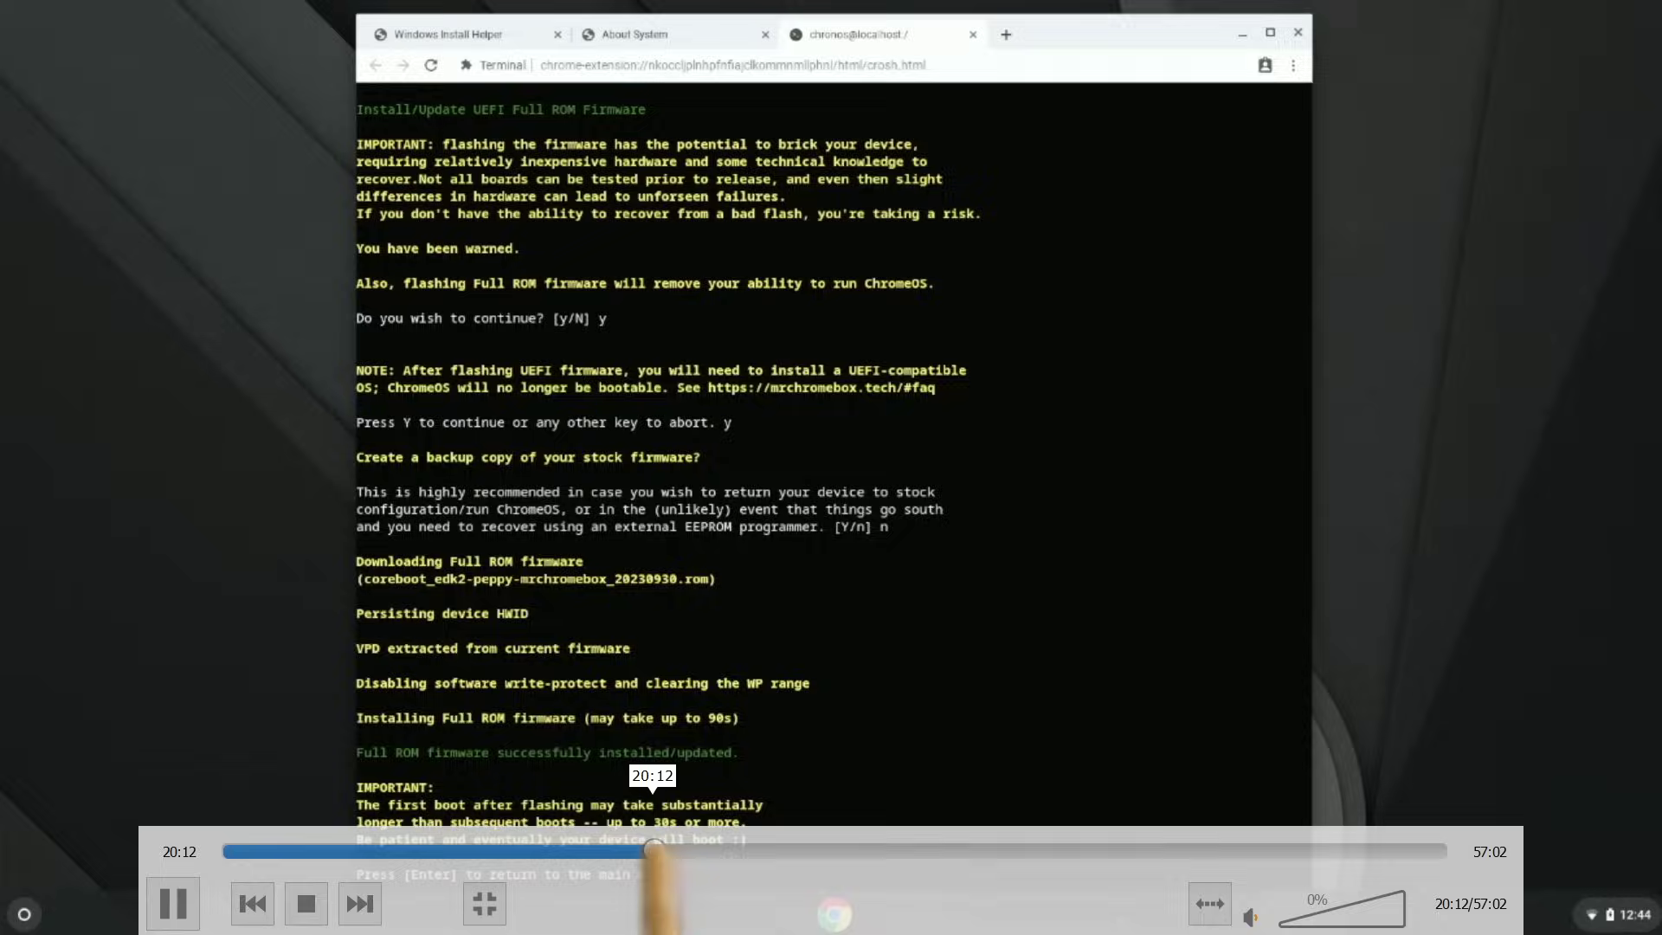
click(658, 851)
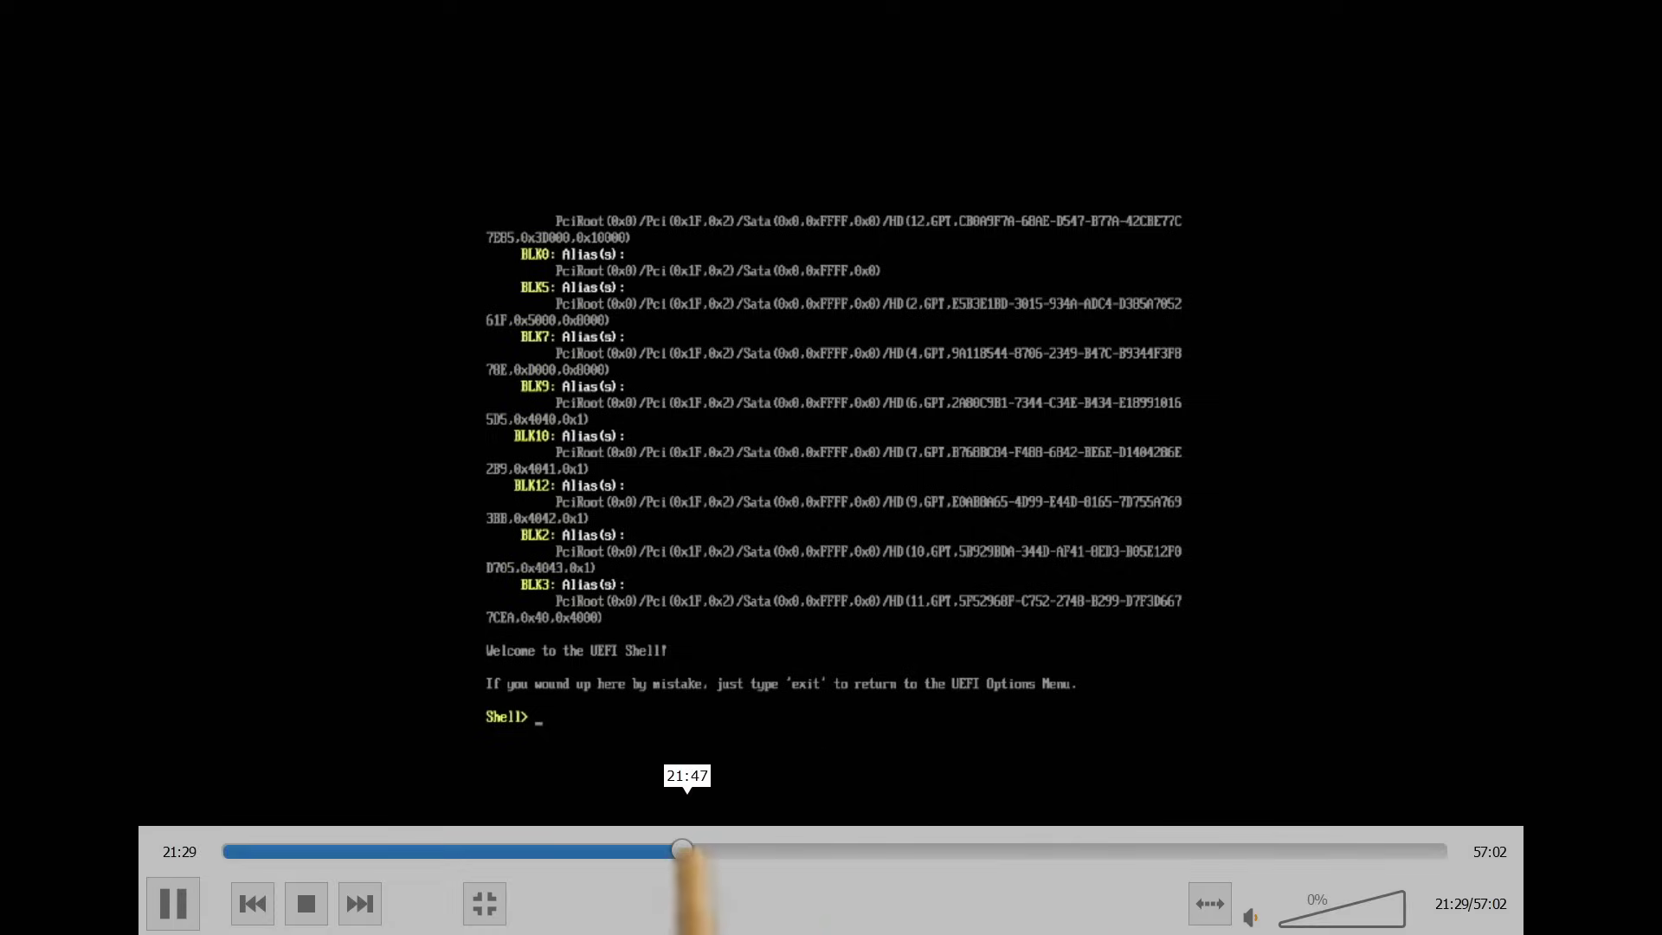
- Seek to the MrChromebox boot menu at 21:47 and play on to the Linux Mint live desktop
click(684, 851)
click(725, 716)
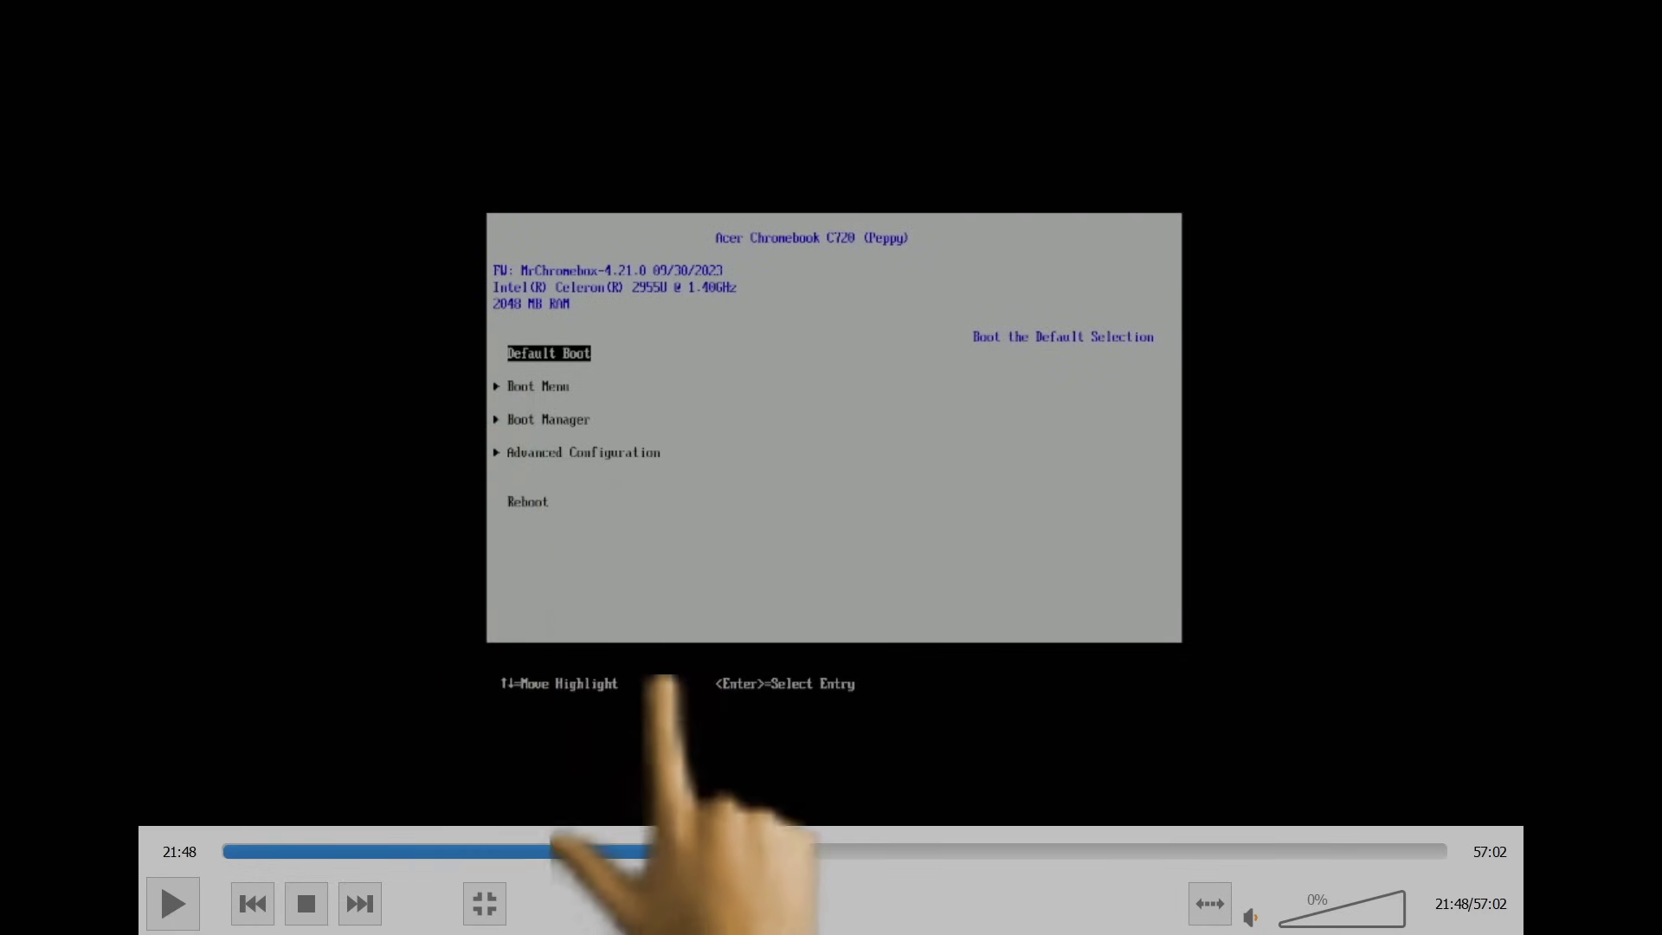
key(space)
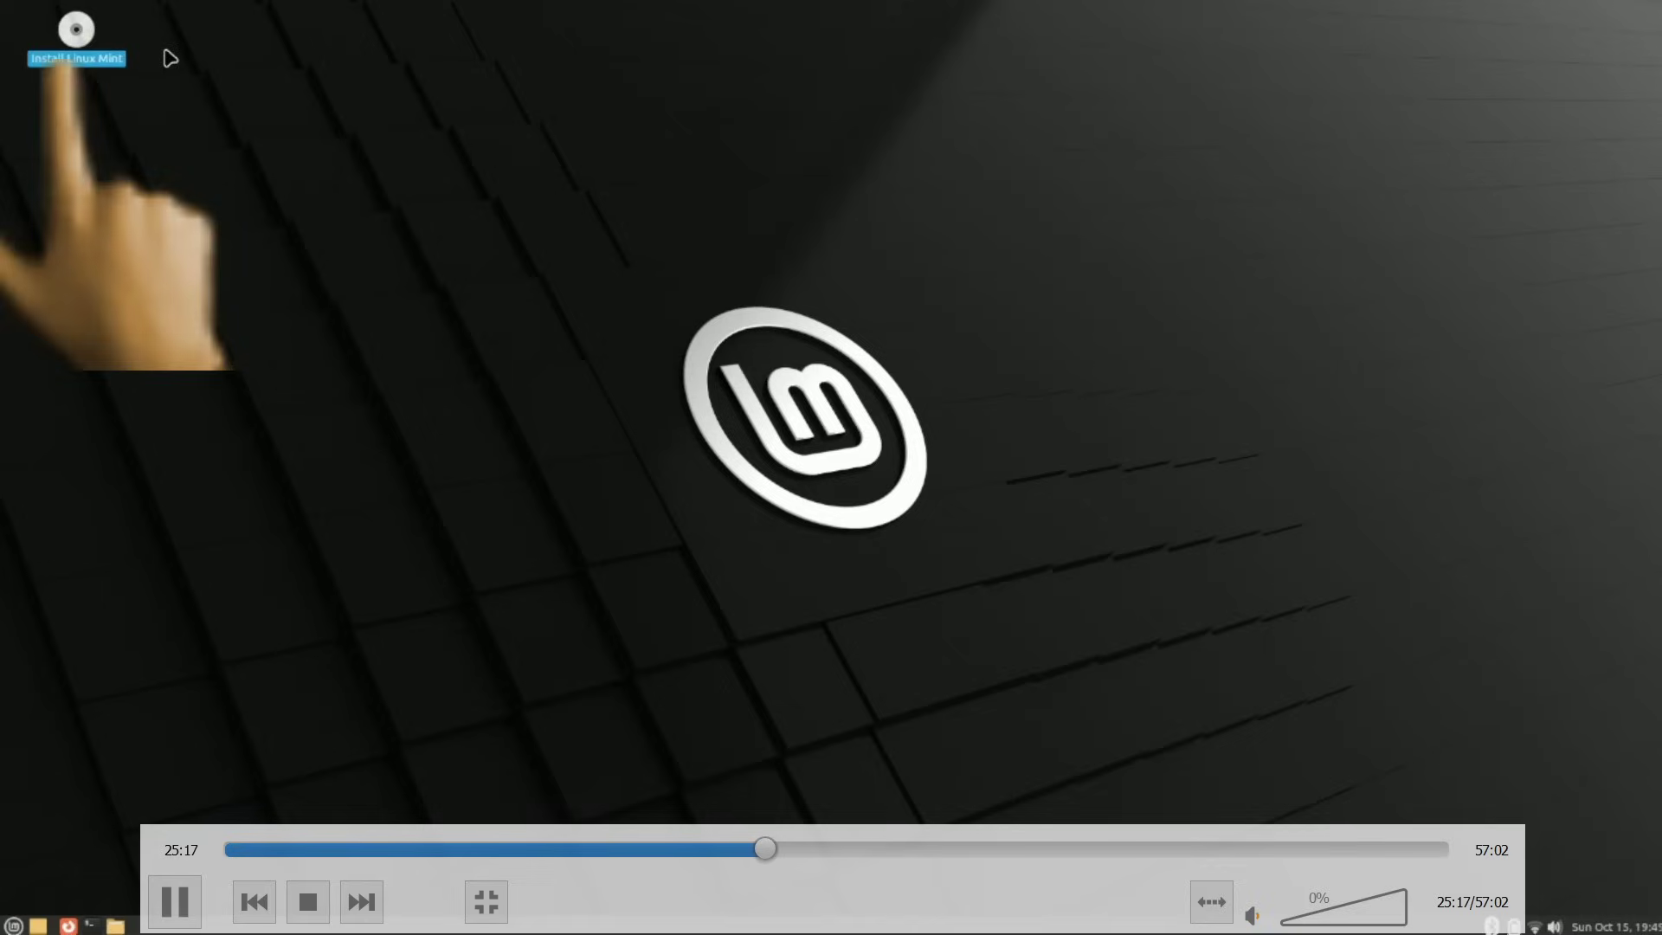
- Seek through 25:42, 26:33, 27:17 and 27:02, pausing and resuming on the installer's disk space warning
click(770, 850)
click(792, 850)
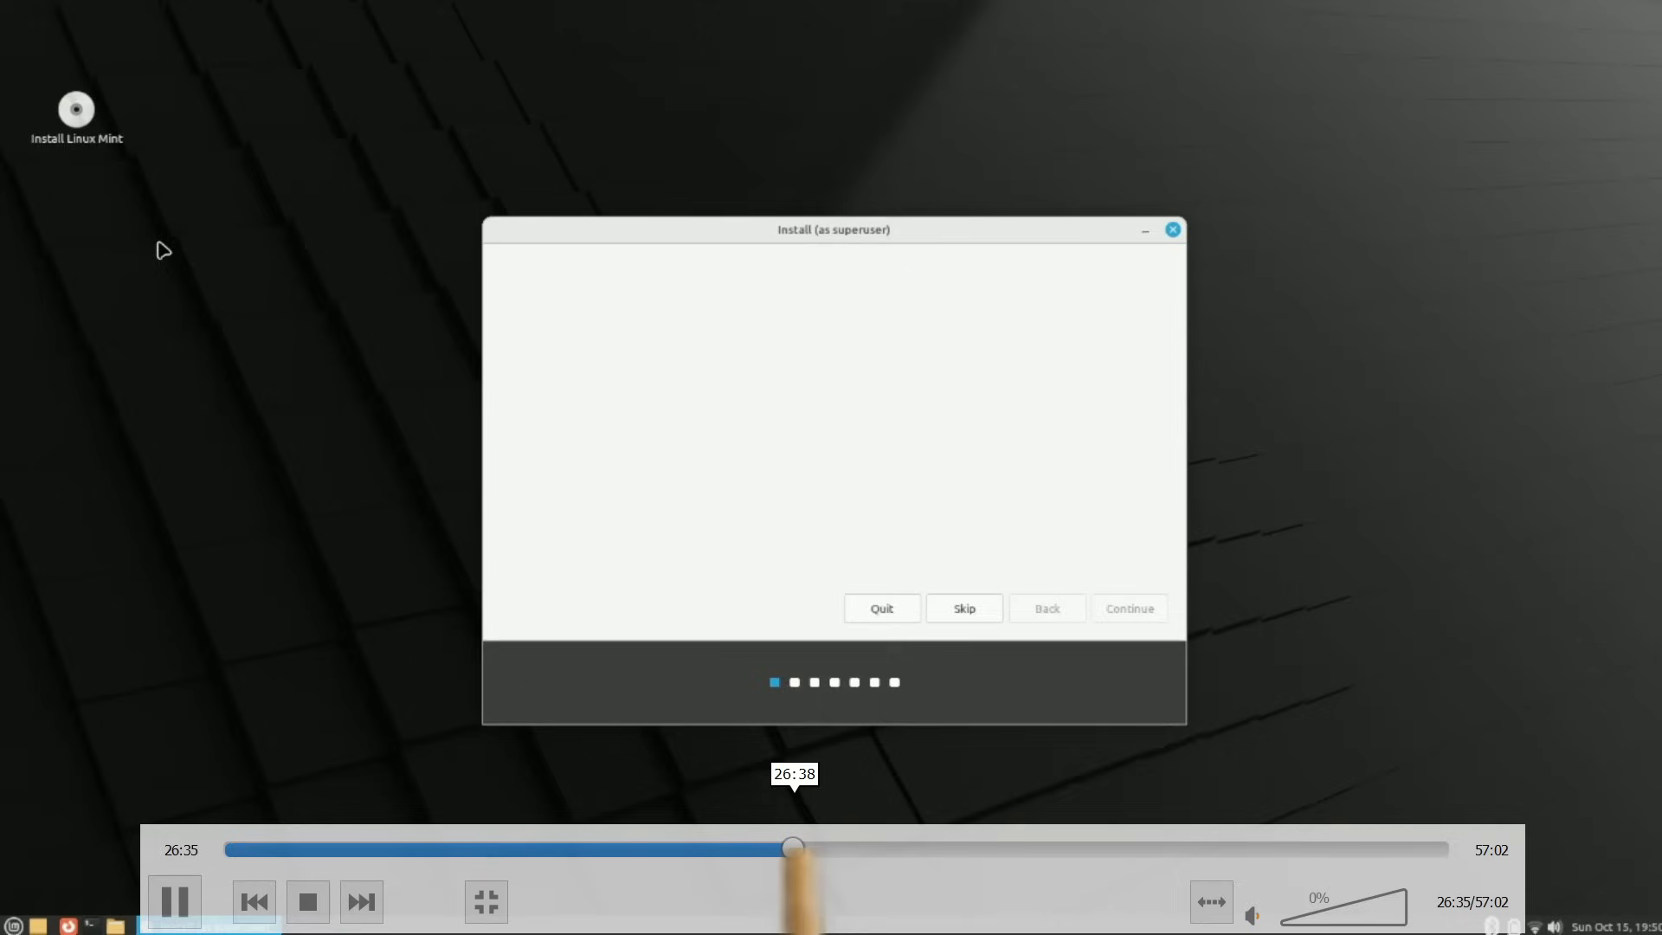
click(808, 850)
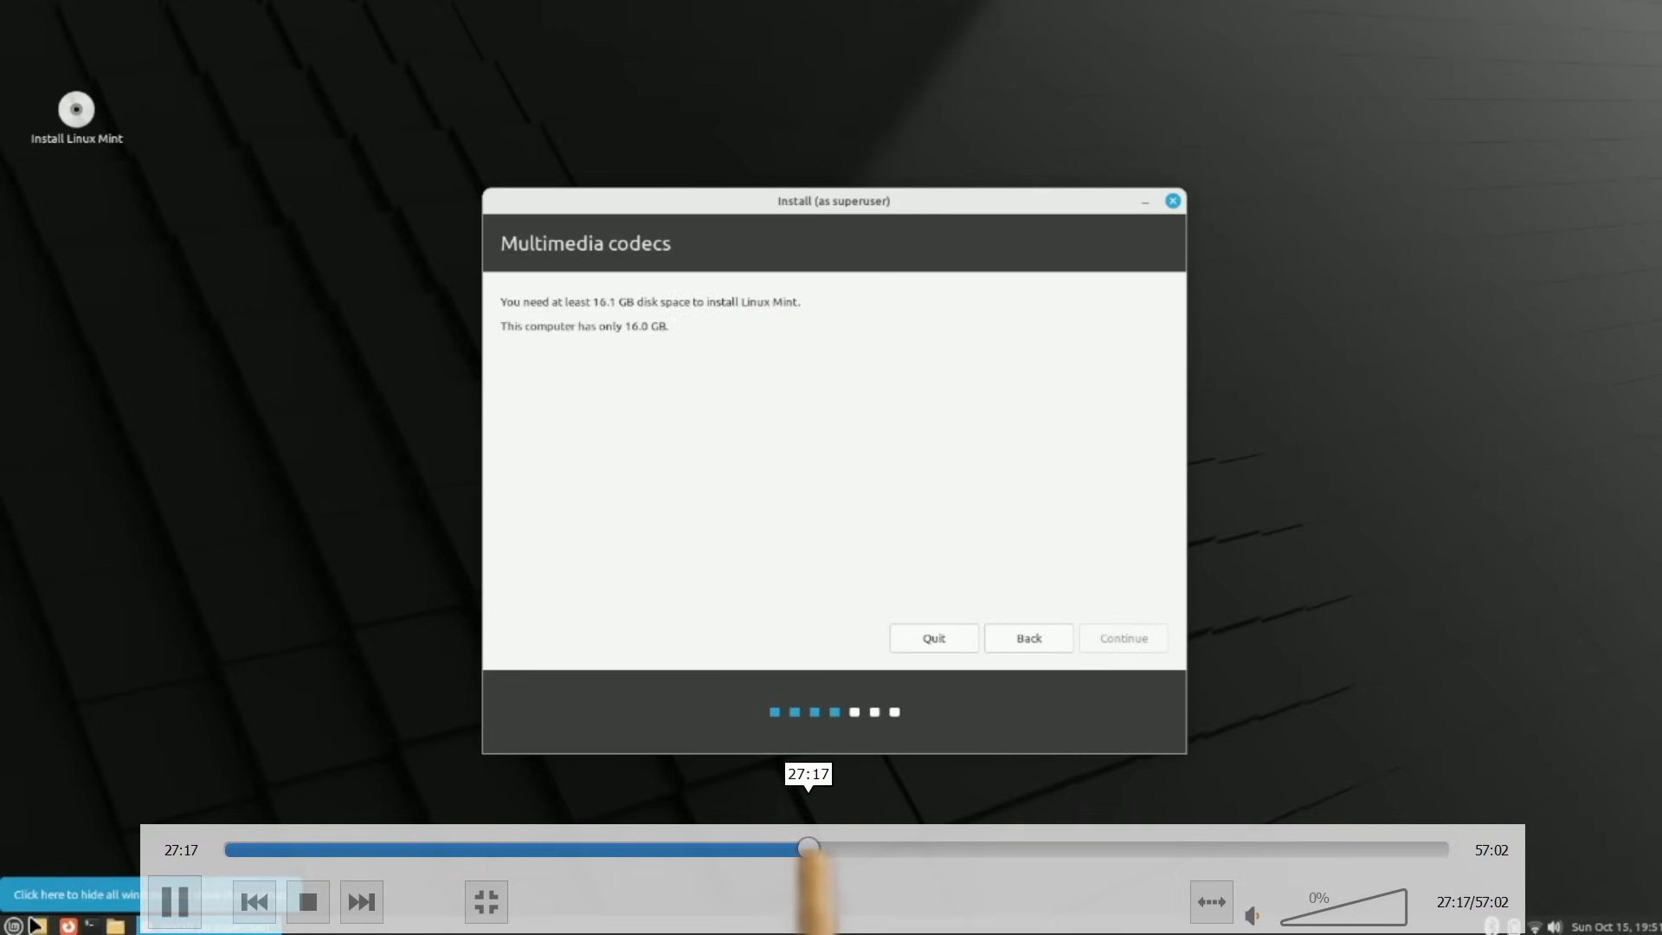
click(803, 849)
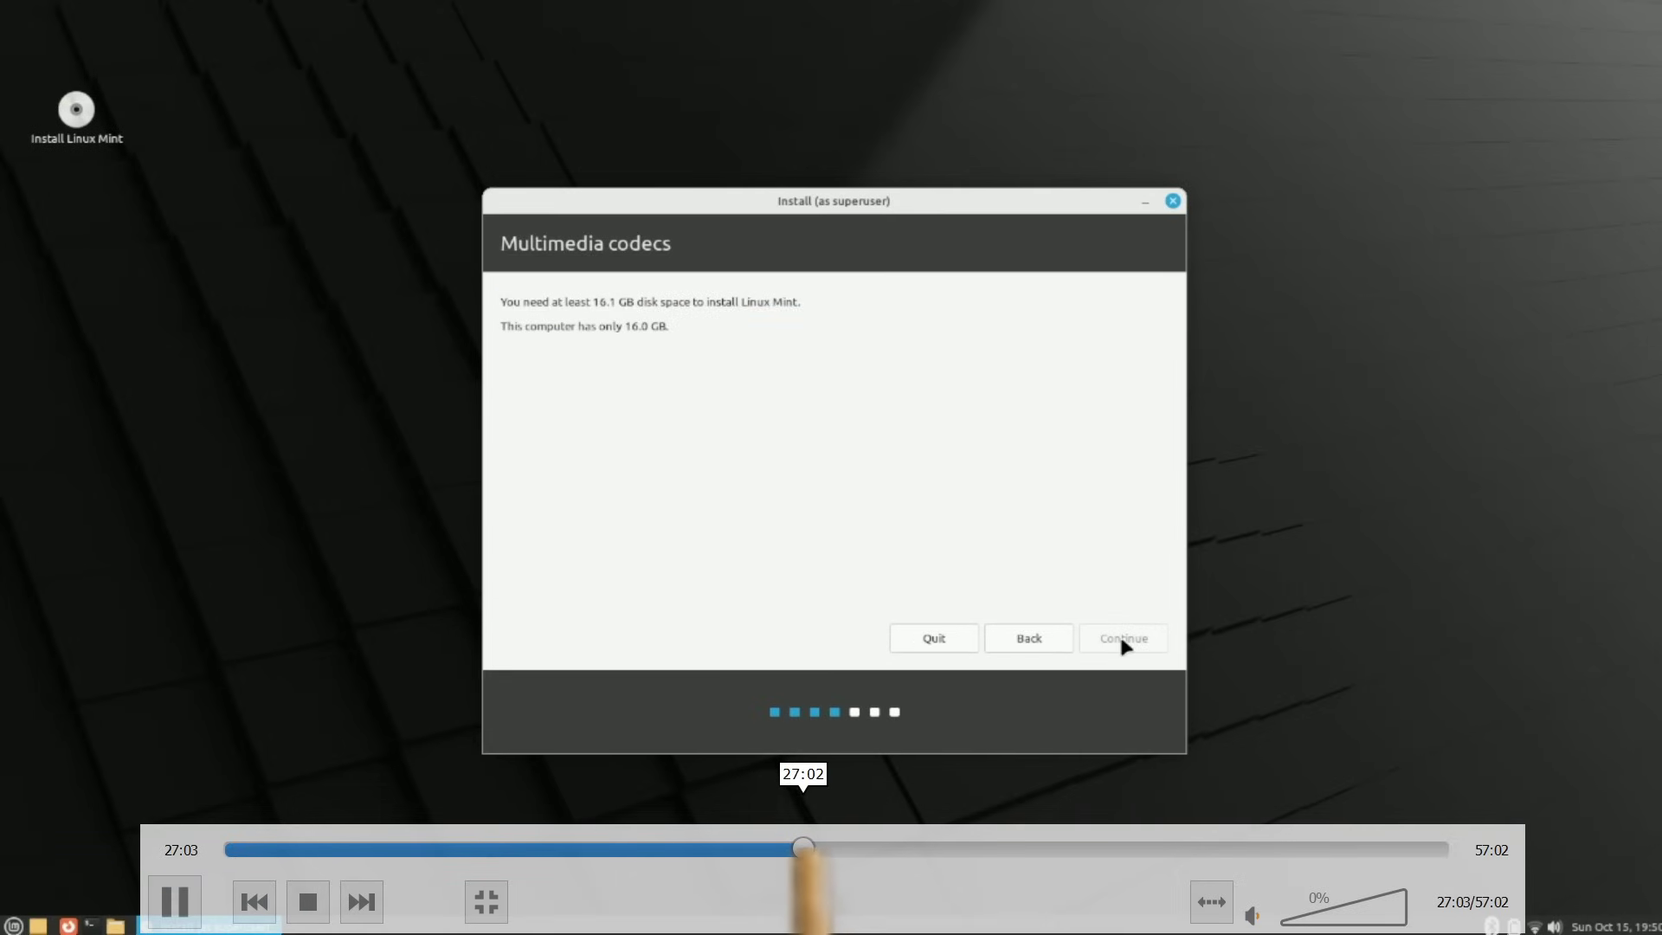
key(space)
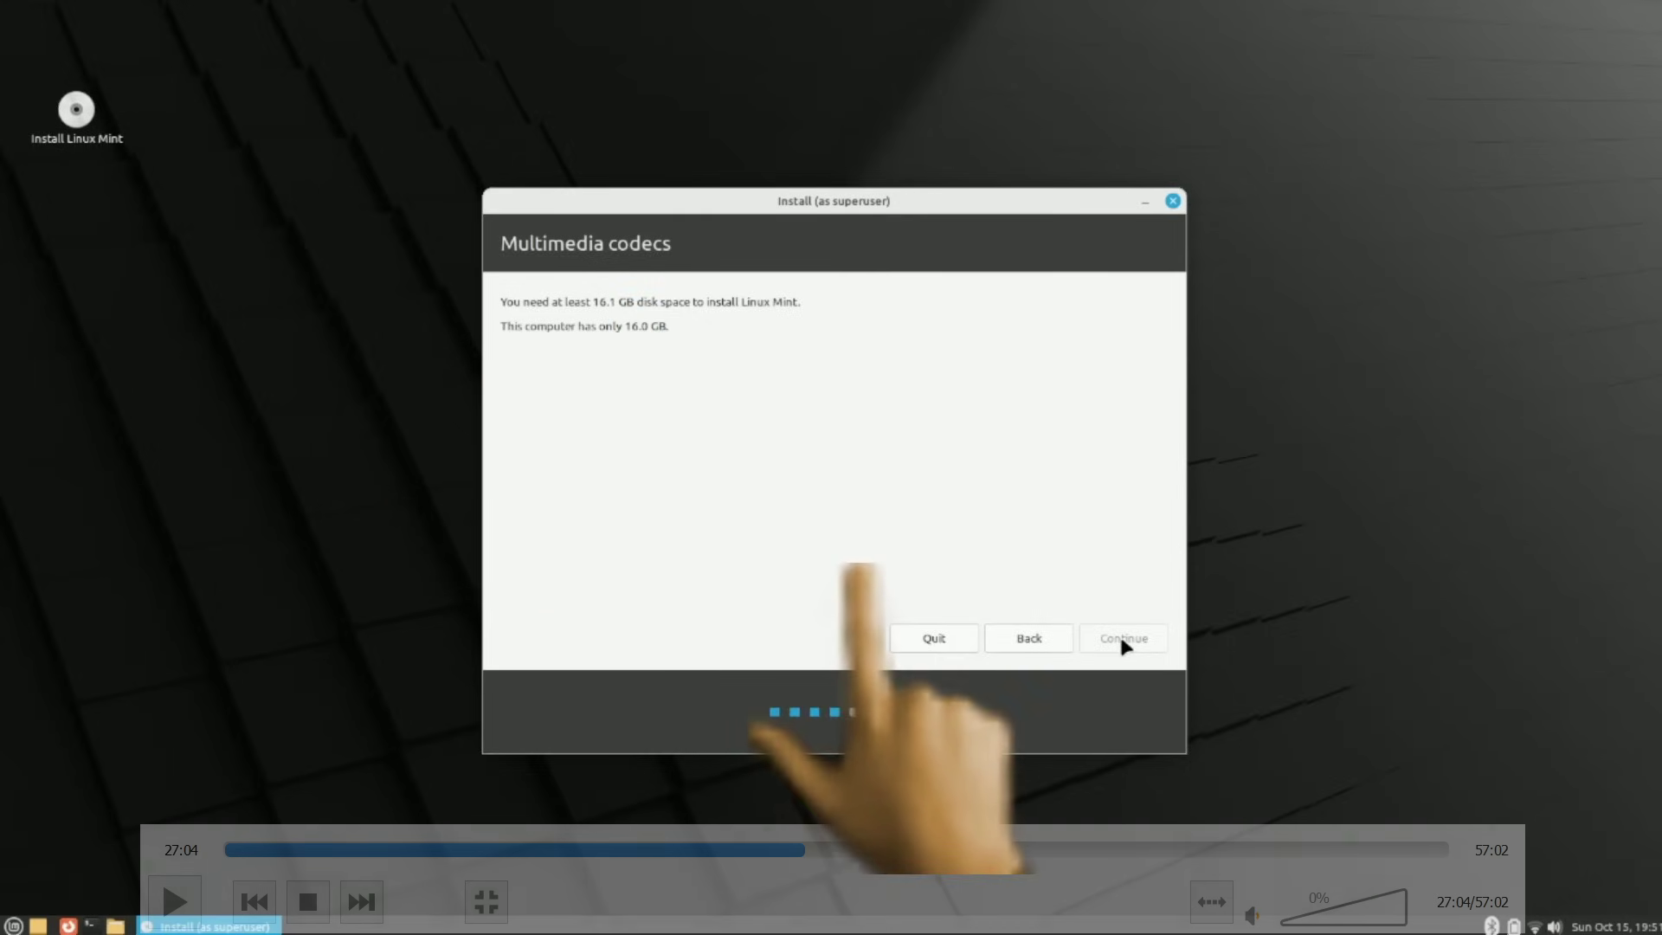
key(space)
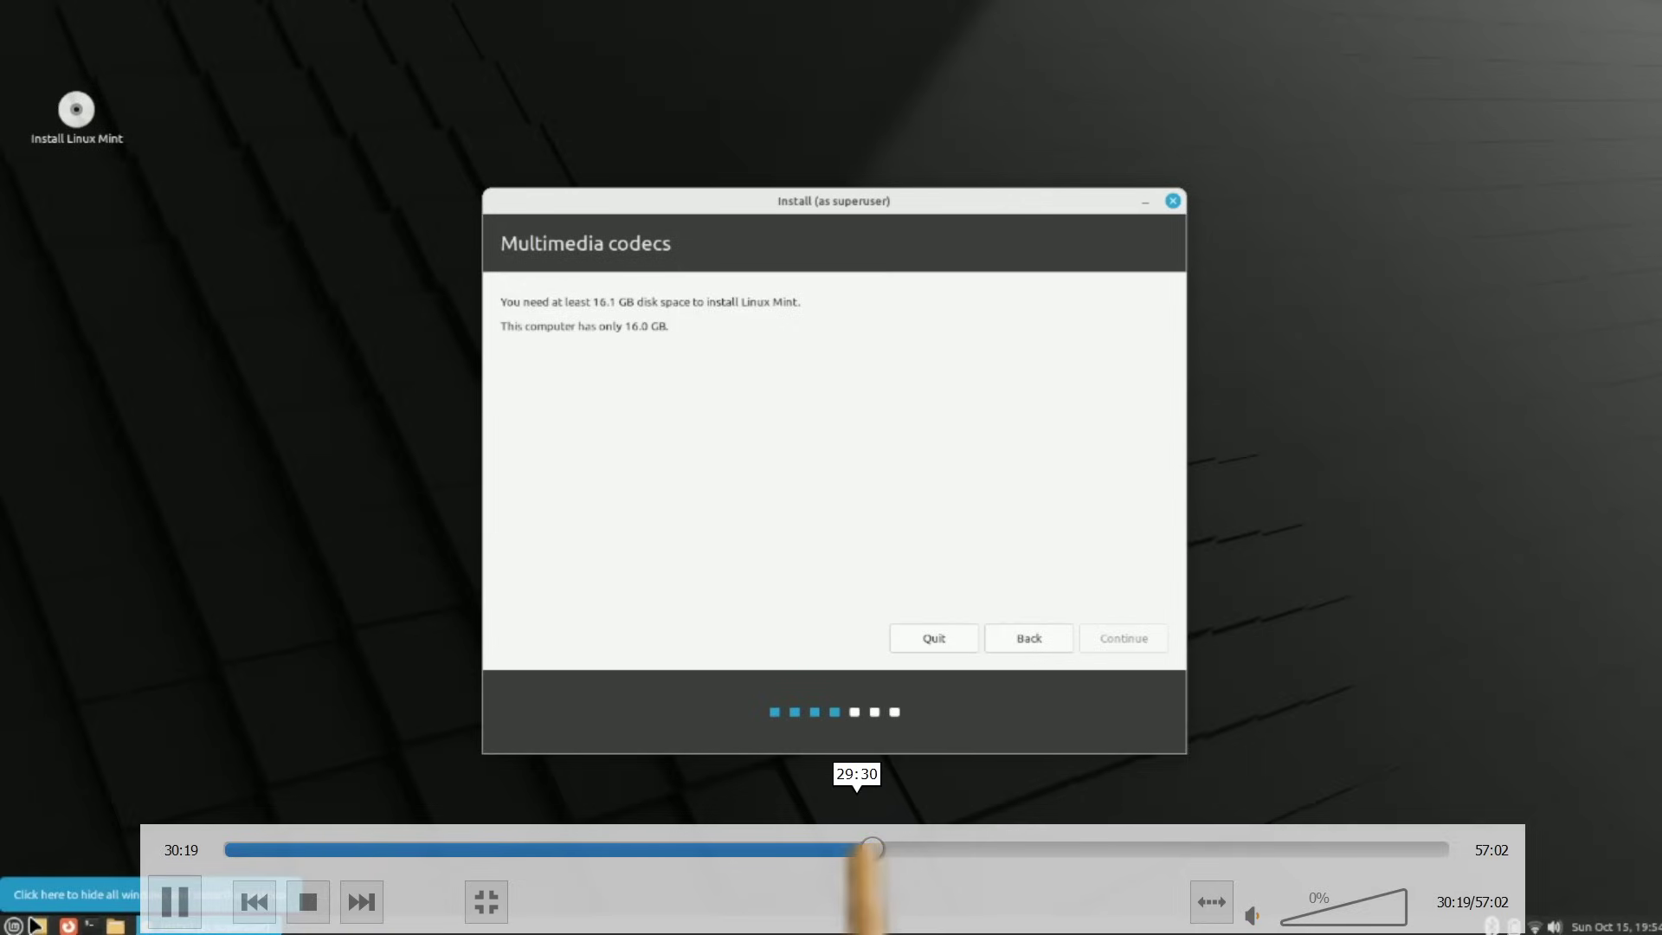
- Reposition the seek bar to 35:41, back on the Linux Mint live desktop
click(834, 850)
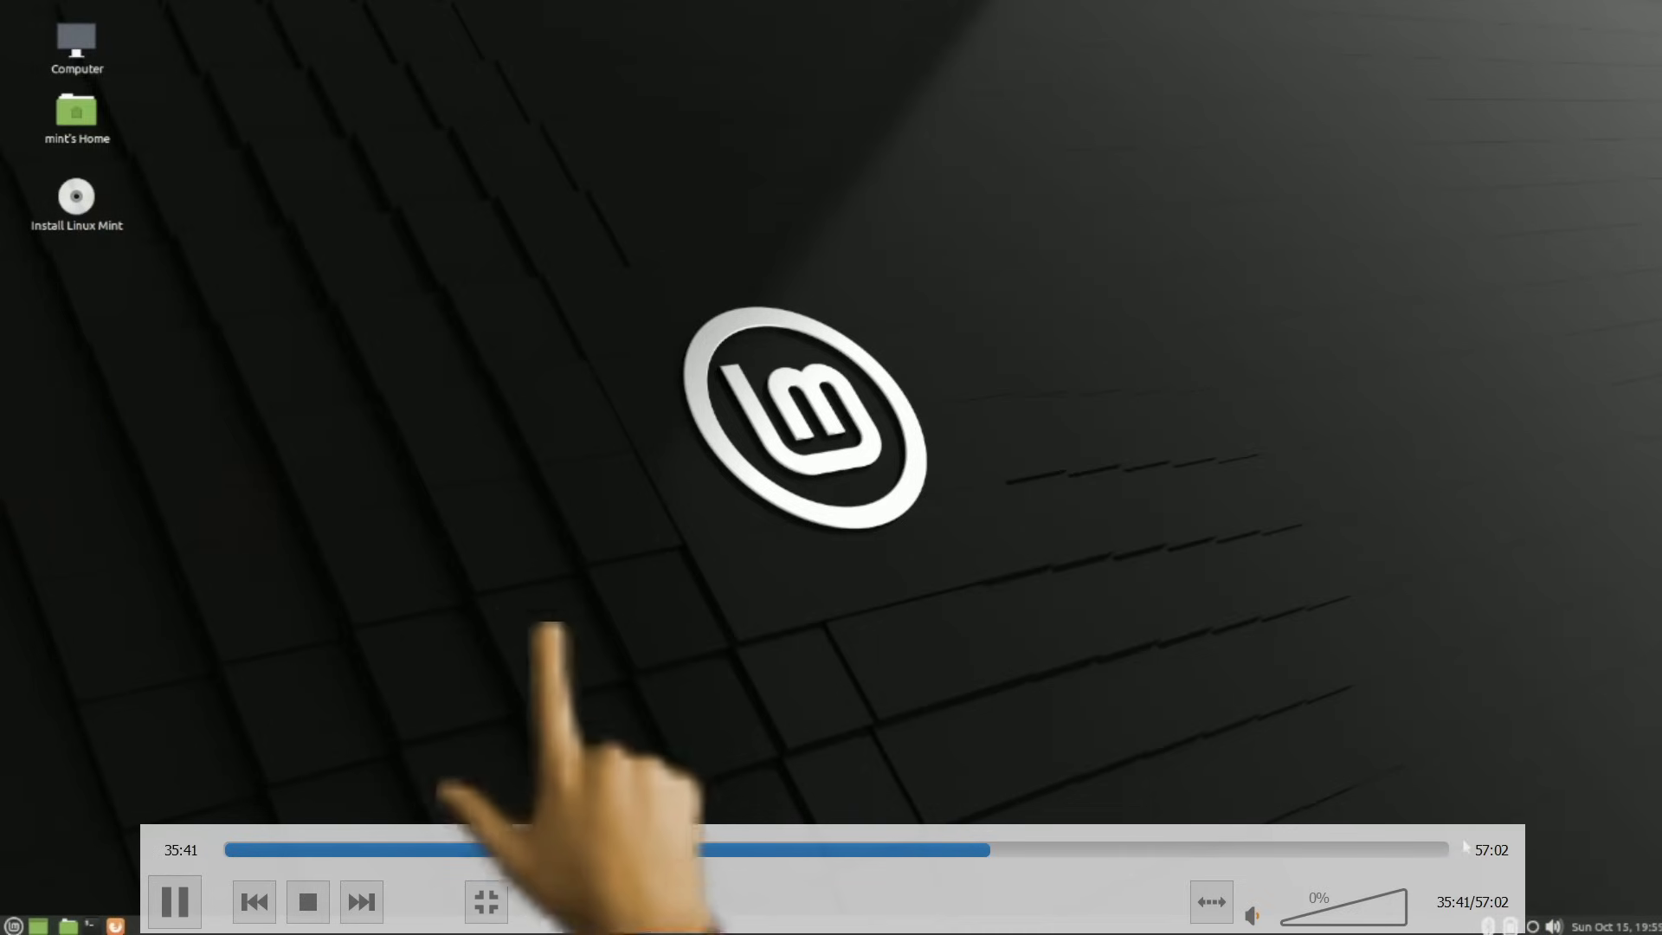
- Seek through 36:31, 36:40 and 37:04 to the Installation type page at 37:28 with Erase disk chosen
click(1009, 849)
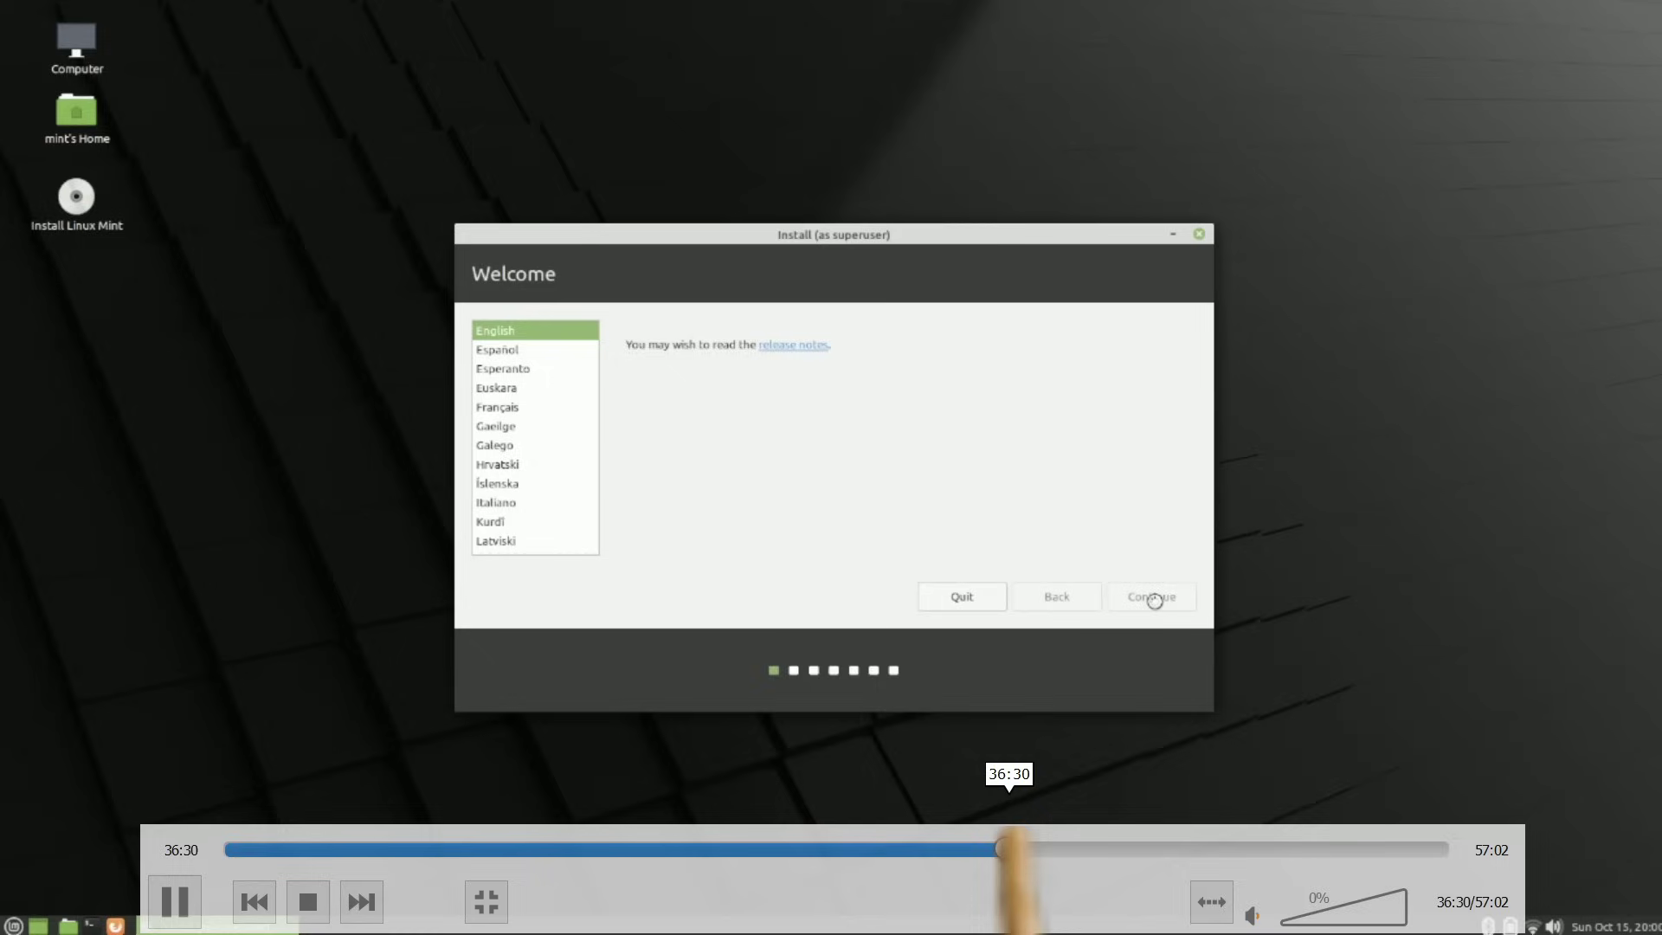
click(1012, 849)
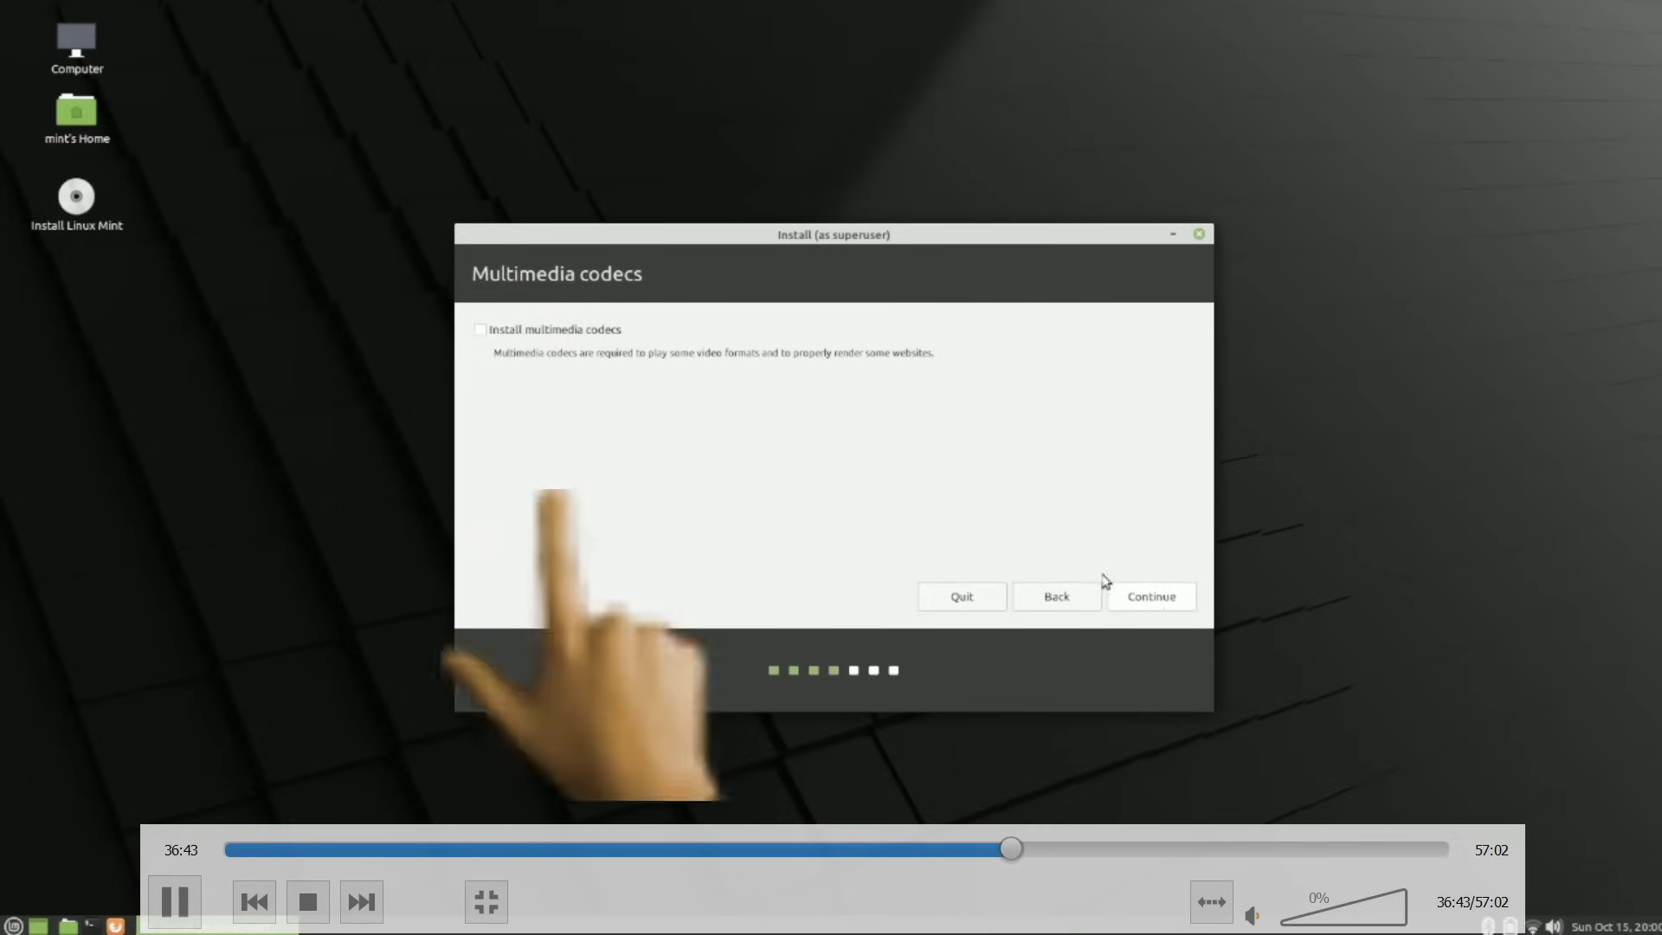
click(1021, 849)
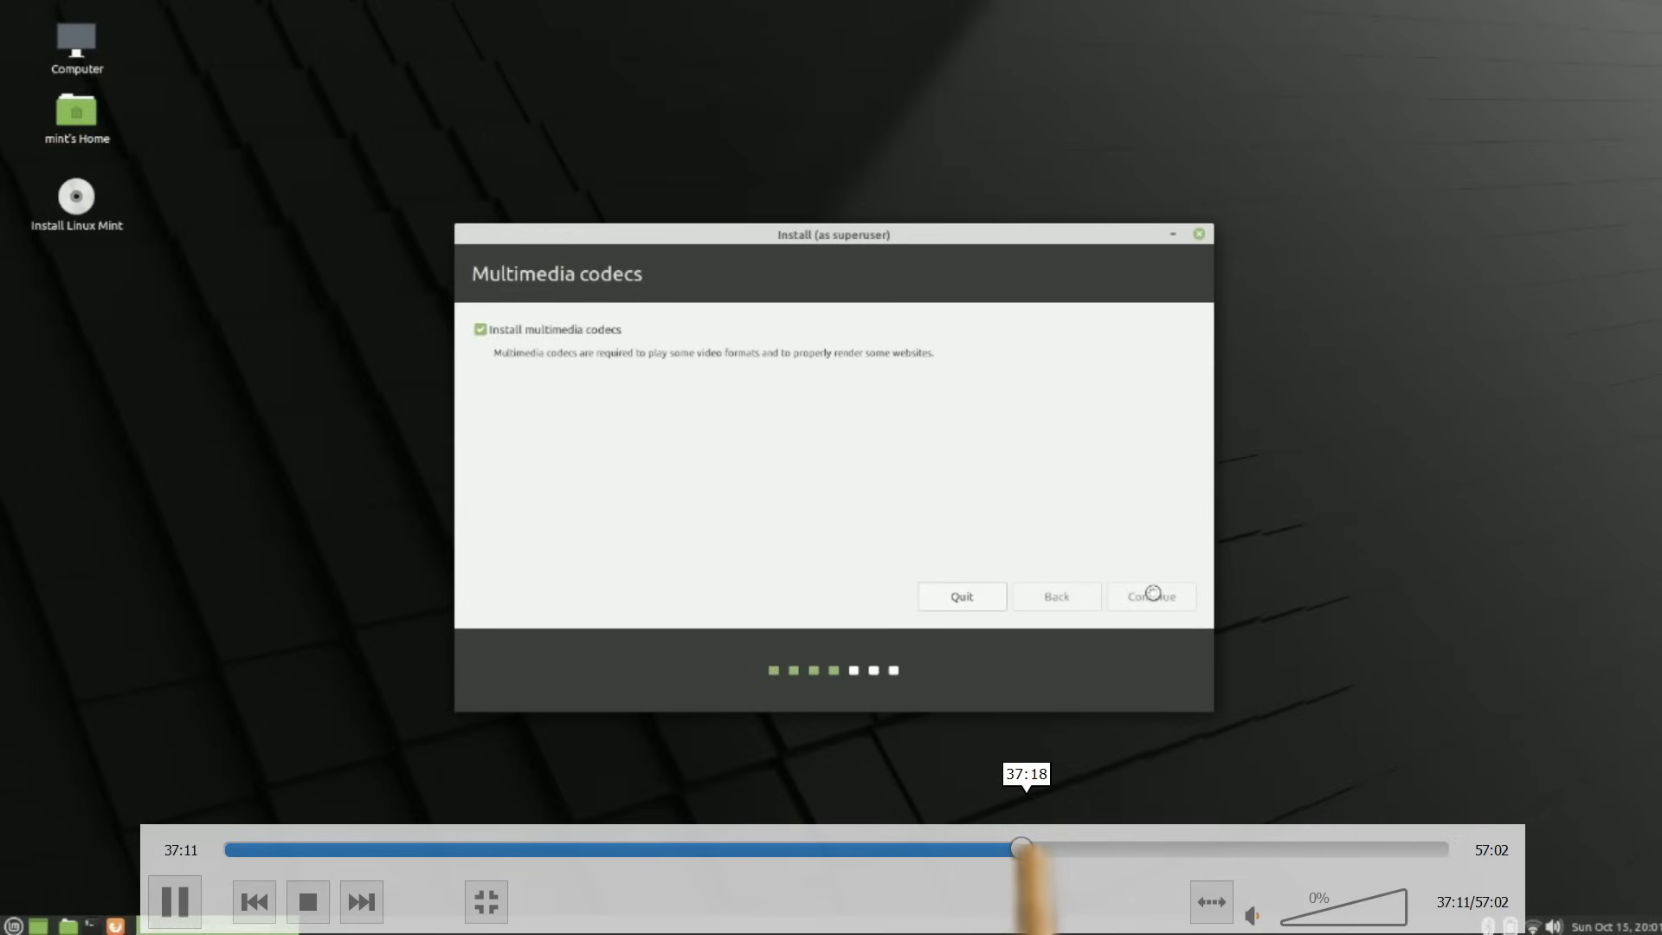
click(1028, 849)
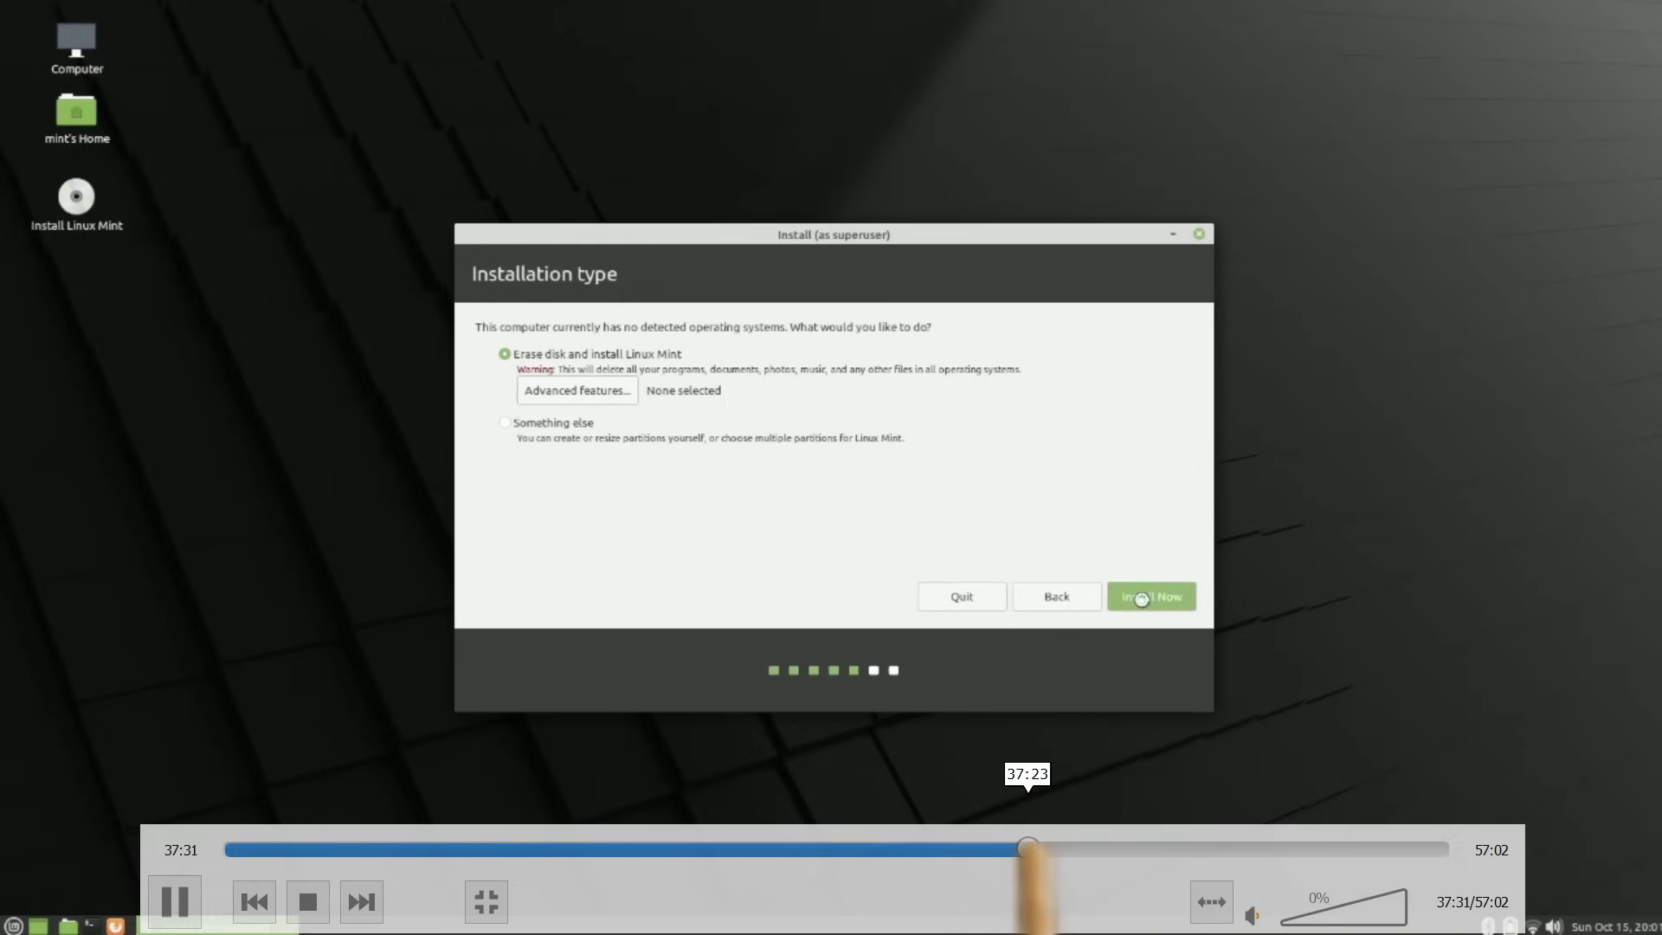
- Pause on the Installation type page, then resume to the 'Write the changes to disks?' confirmation
key(space)
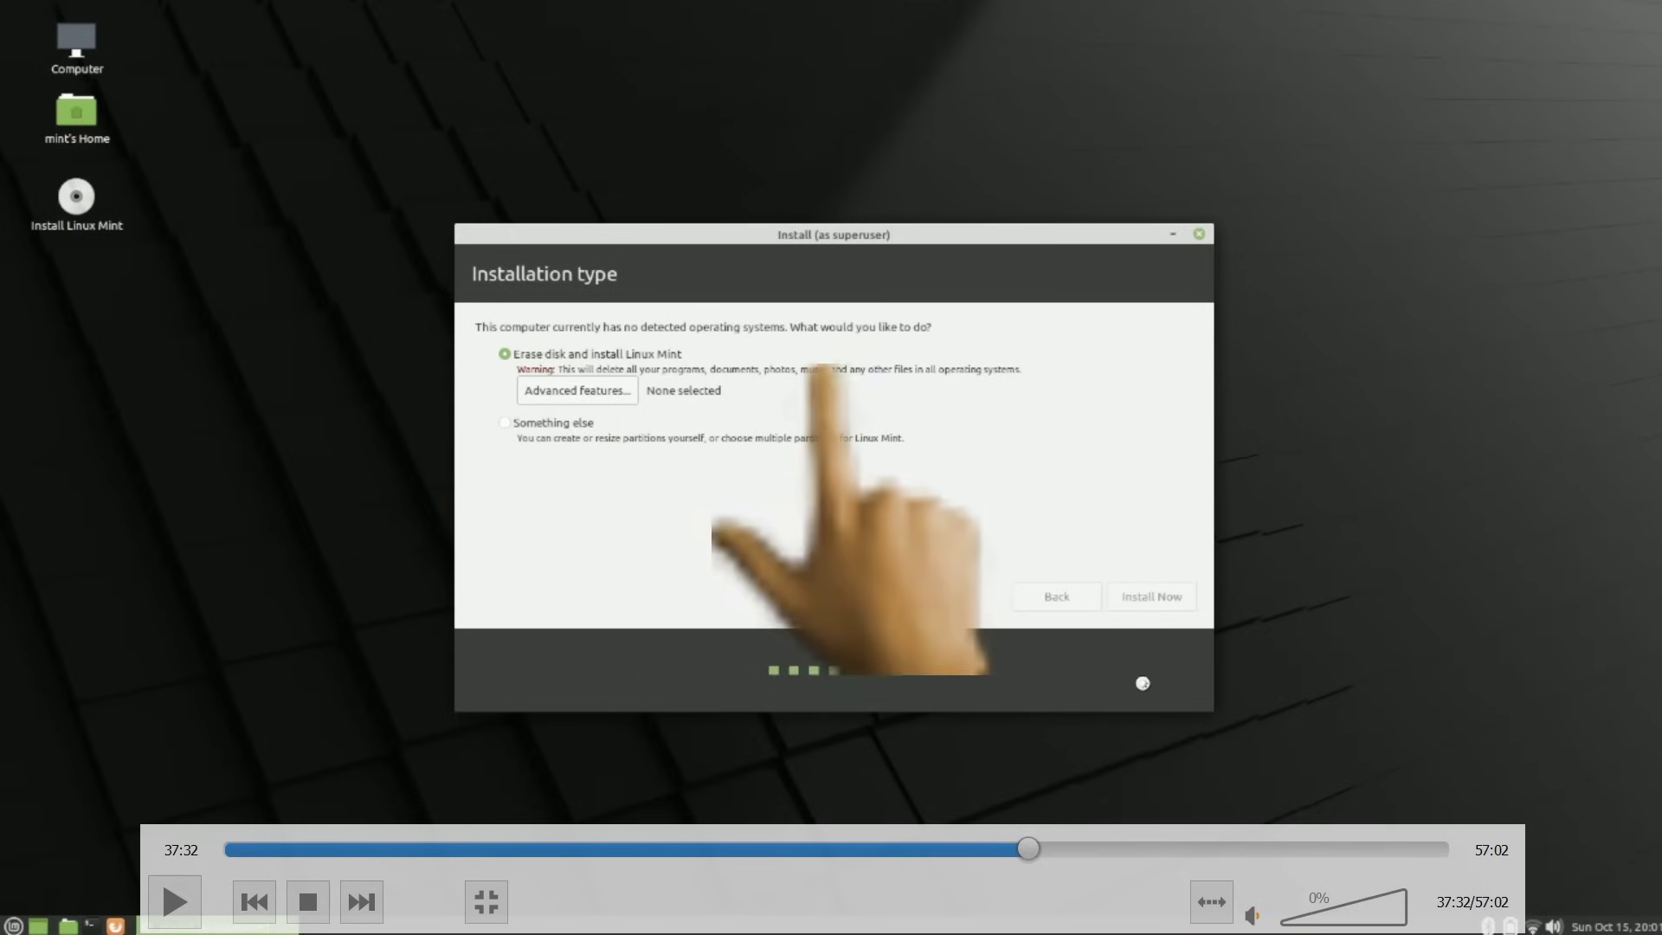
click(946, 571)
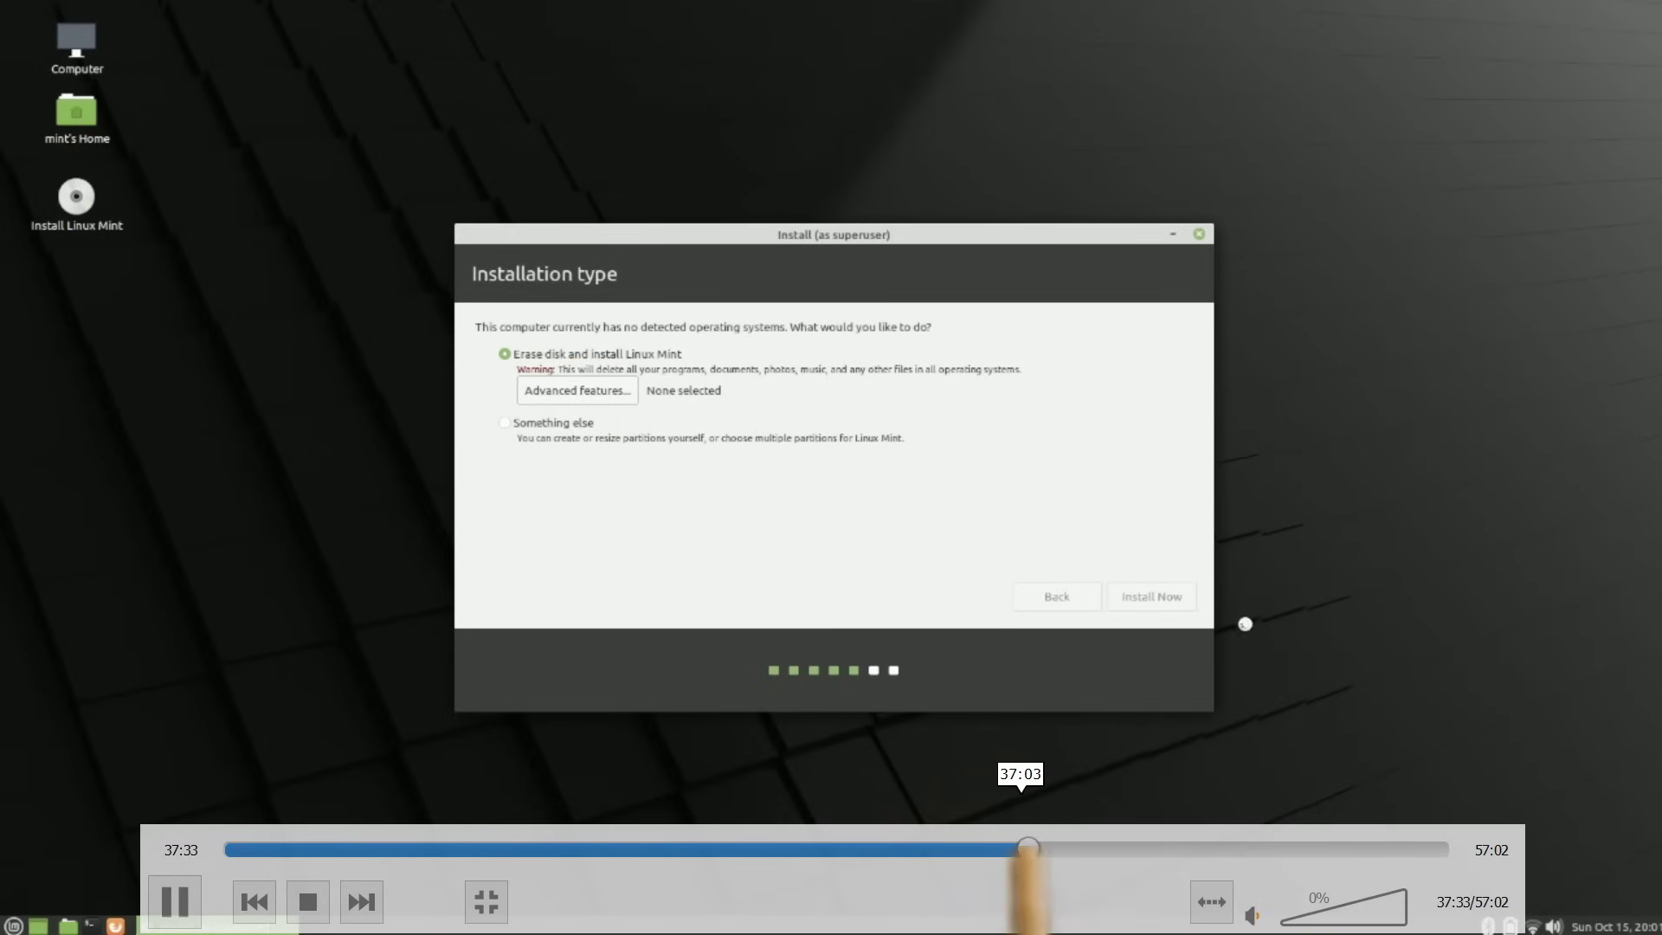
- Seek ahead to the installer's account setup page, enter the password, and continue
click(1037, 848)
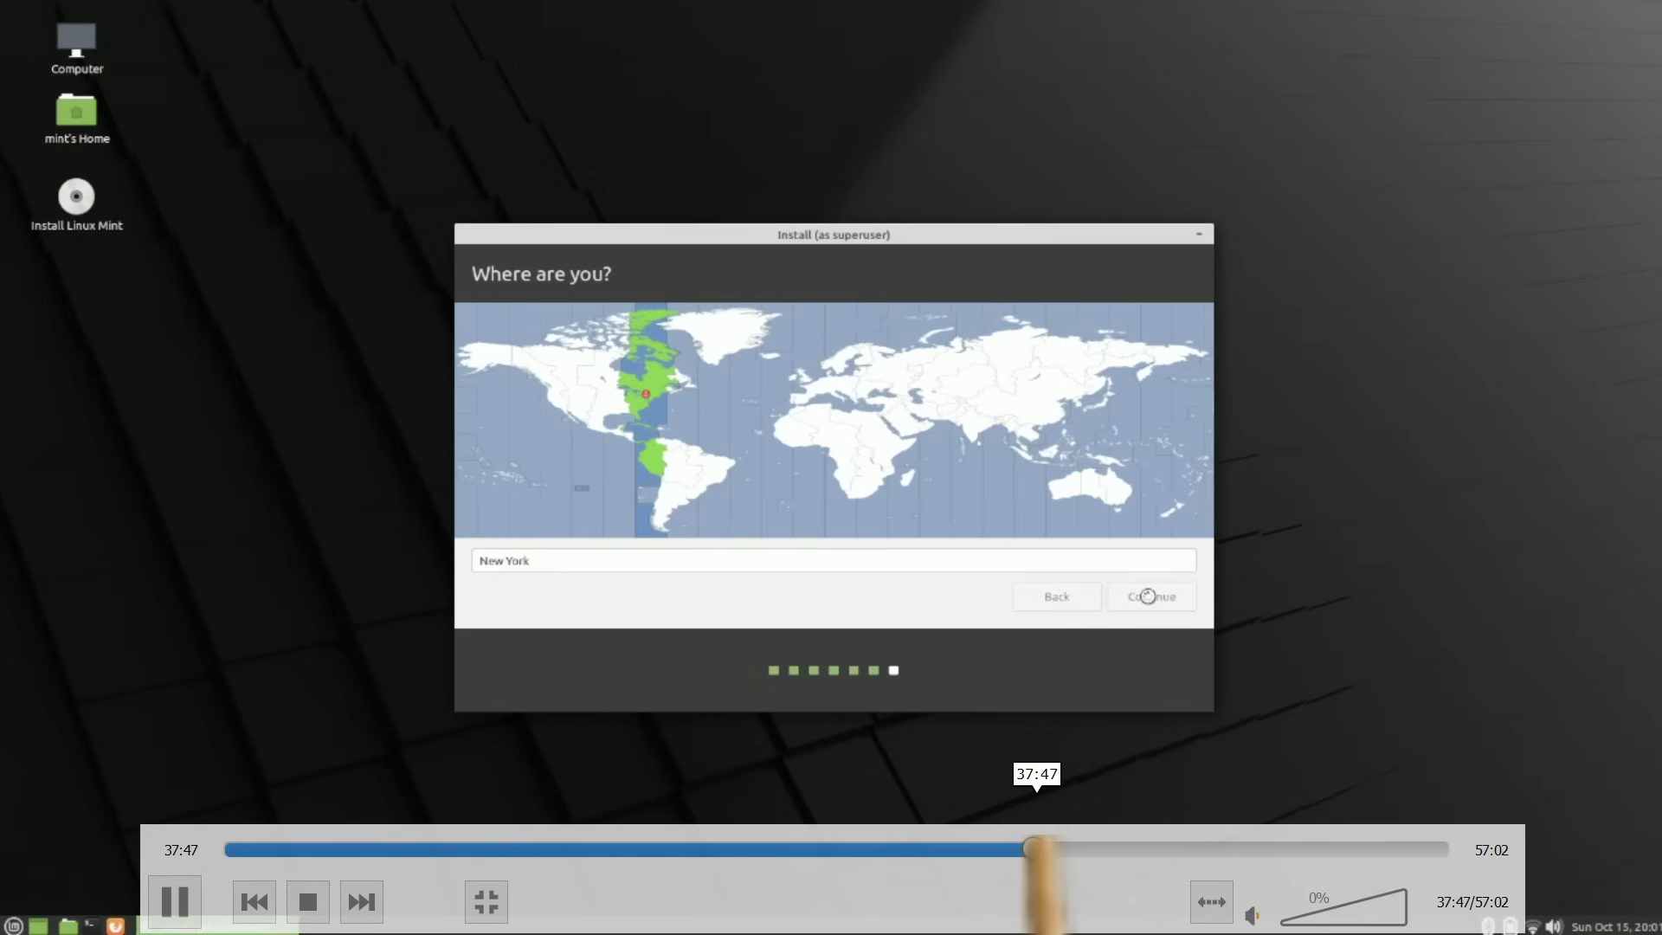
click(1042, 849)
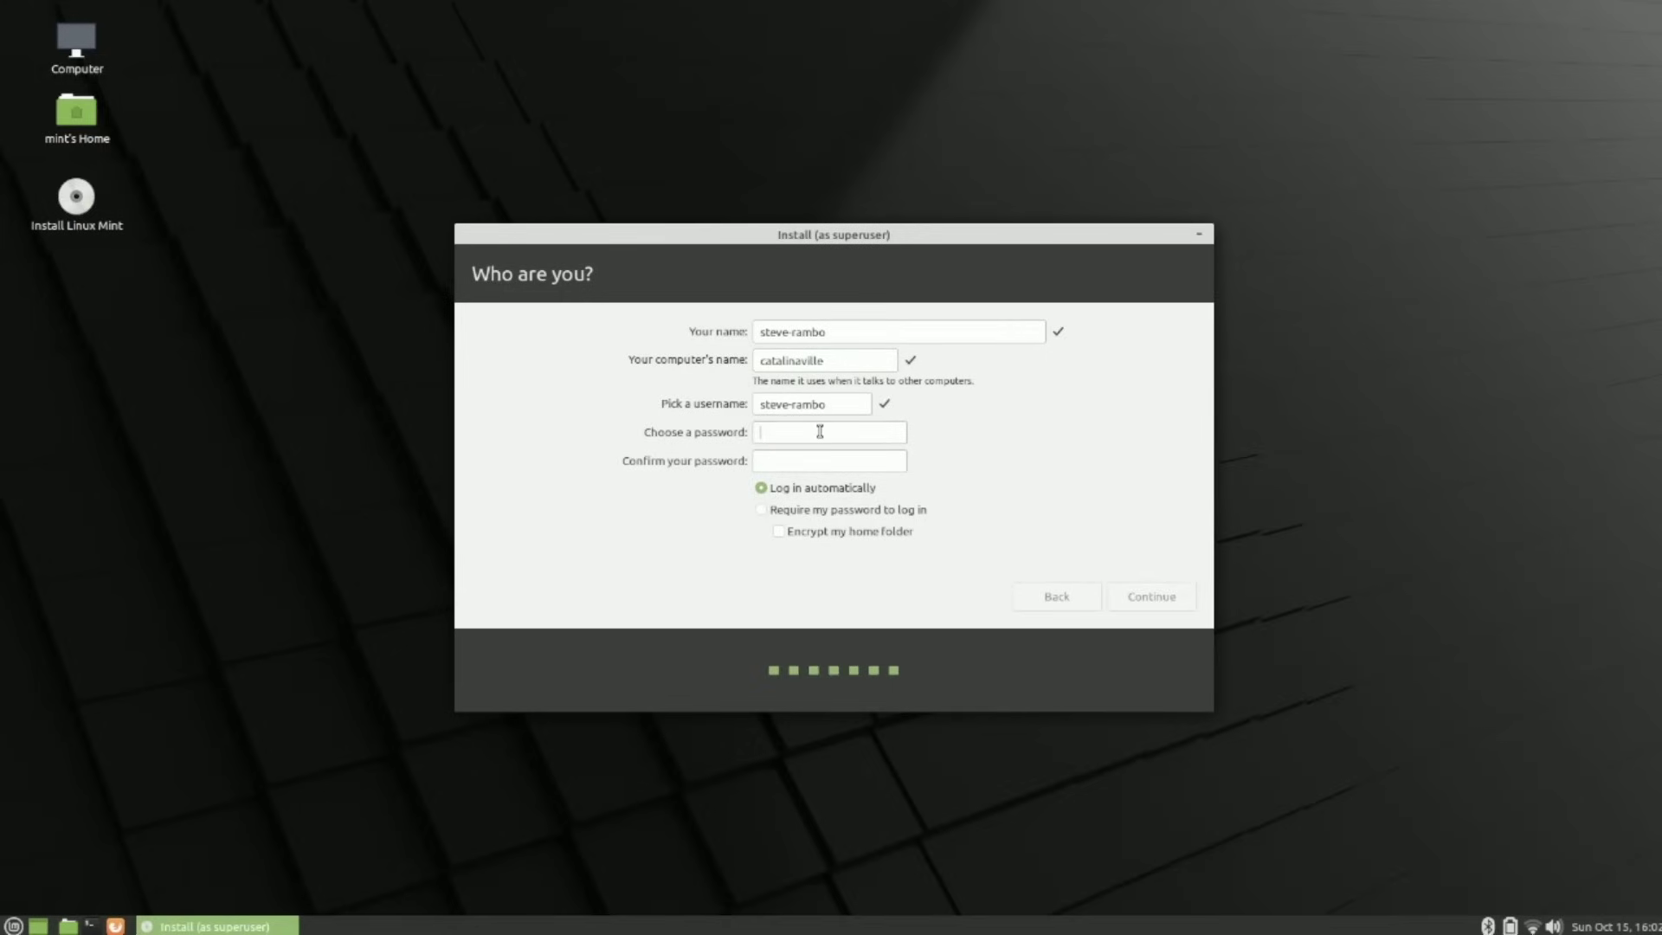
text(••)
click(1160, 602)
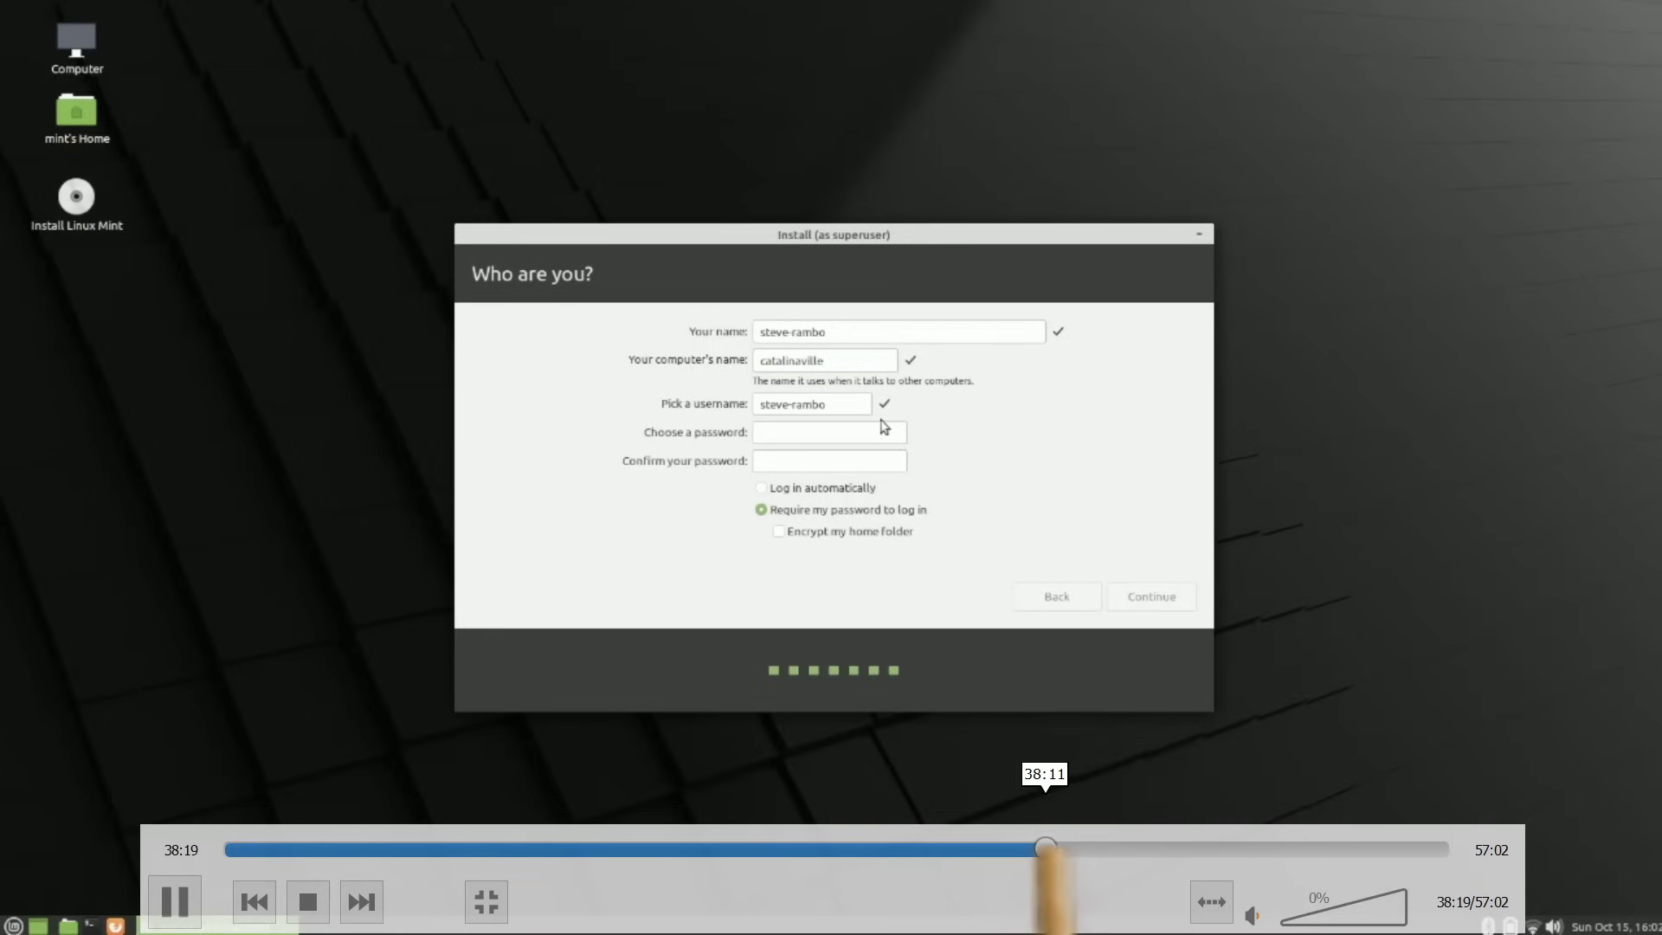
- Nudge the recording back and forward, pause it, then skip ahead toward the Copying files slideshow
click(1047, 849)
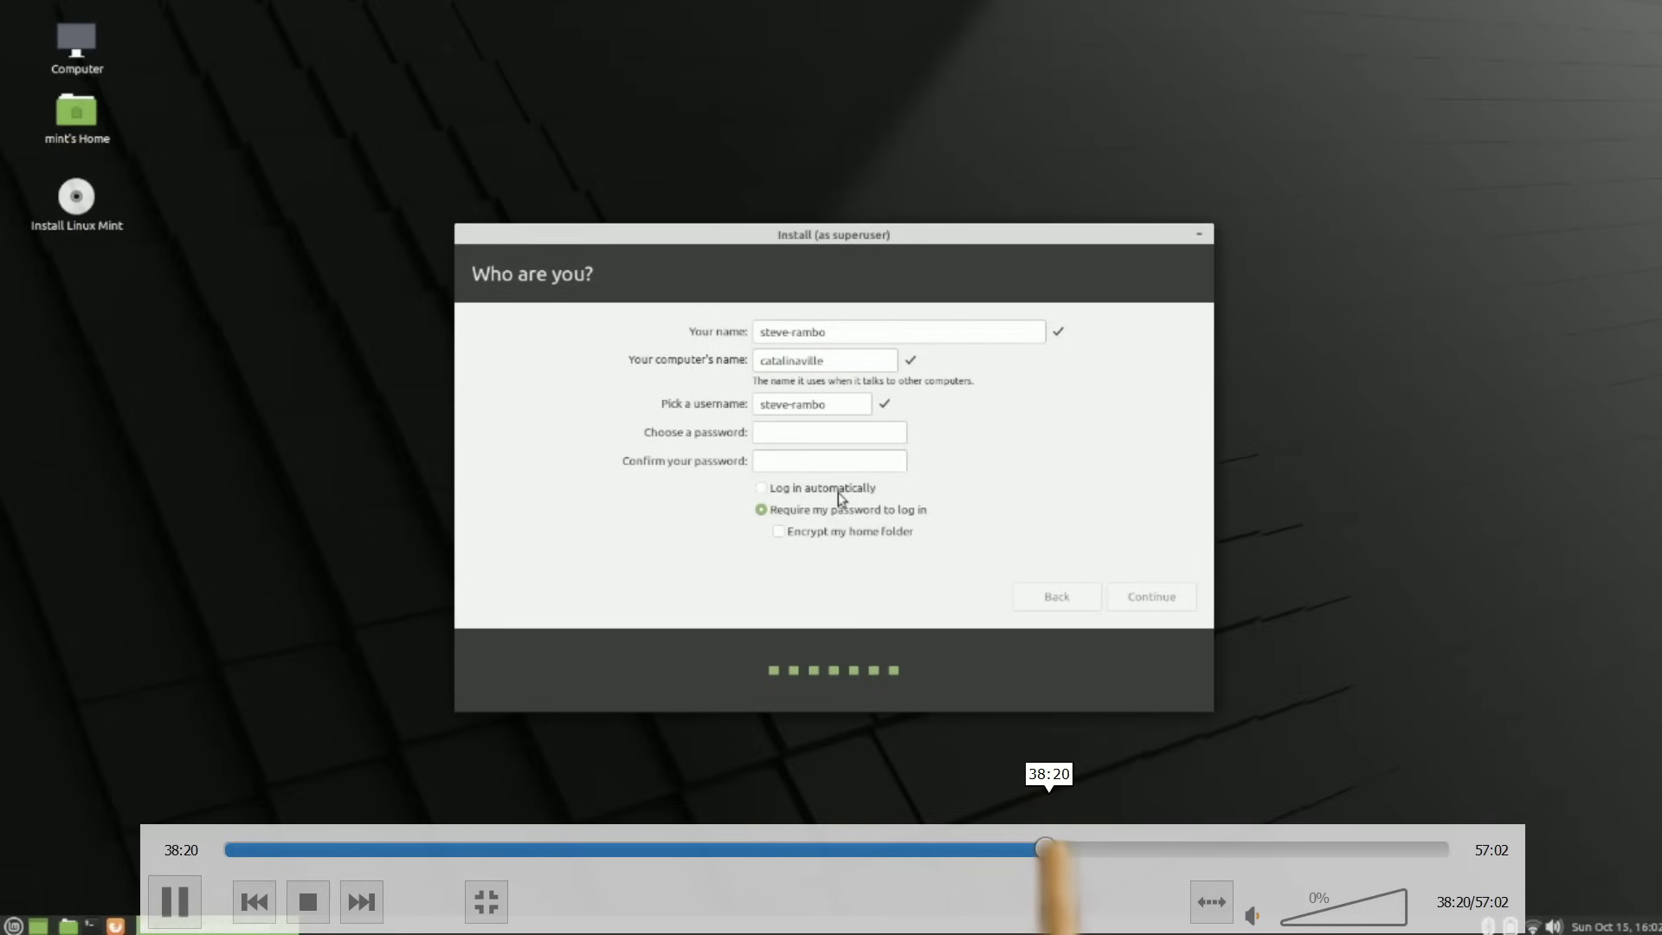
click(1051, 850)
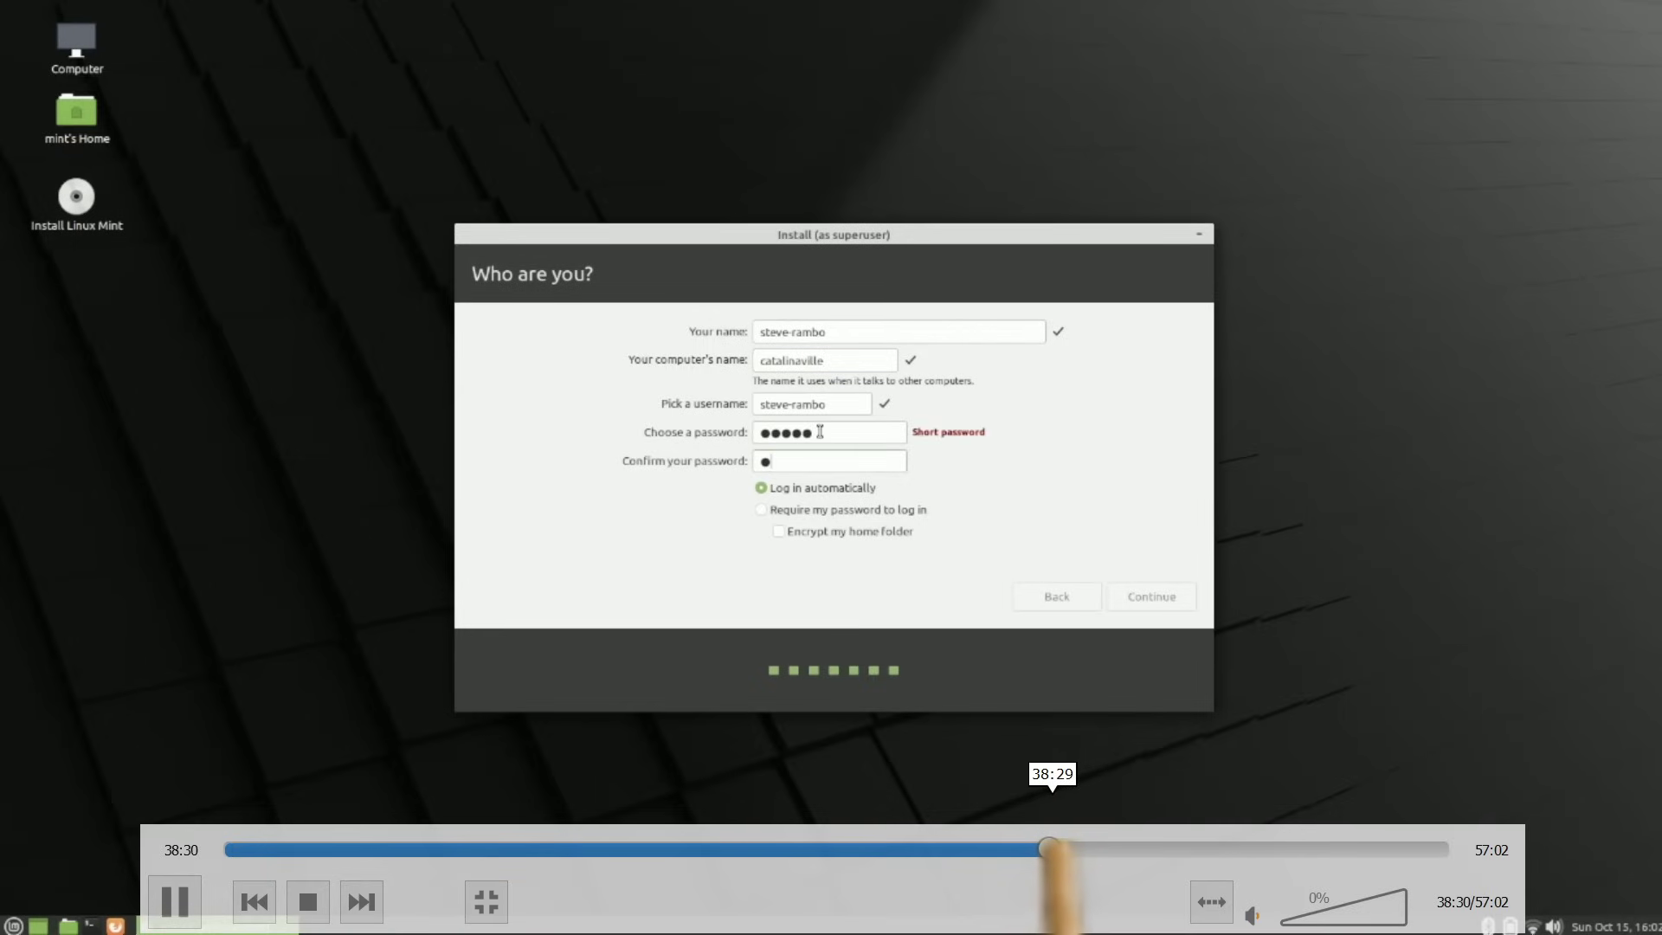
click(790, 509)
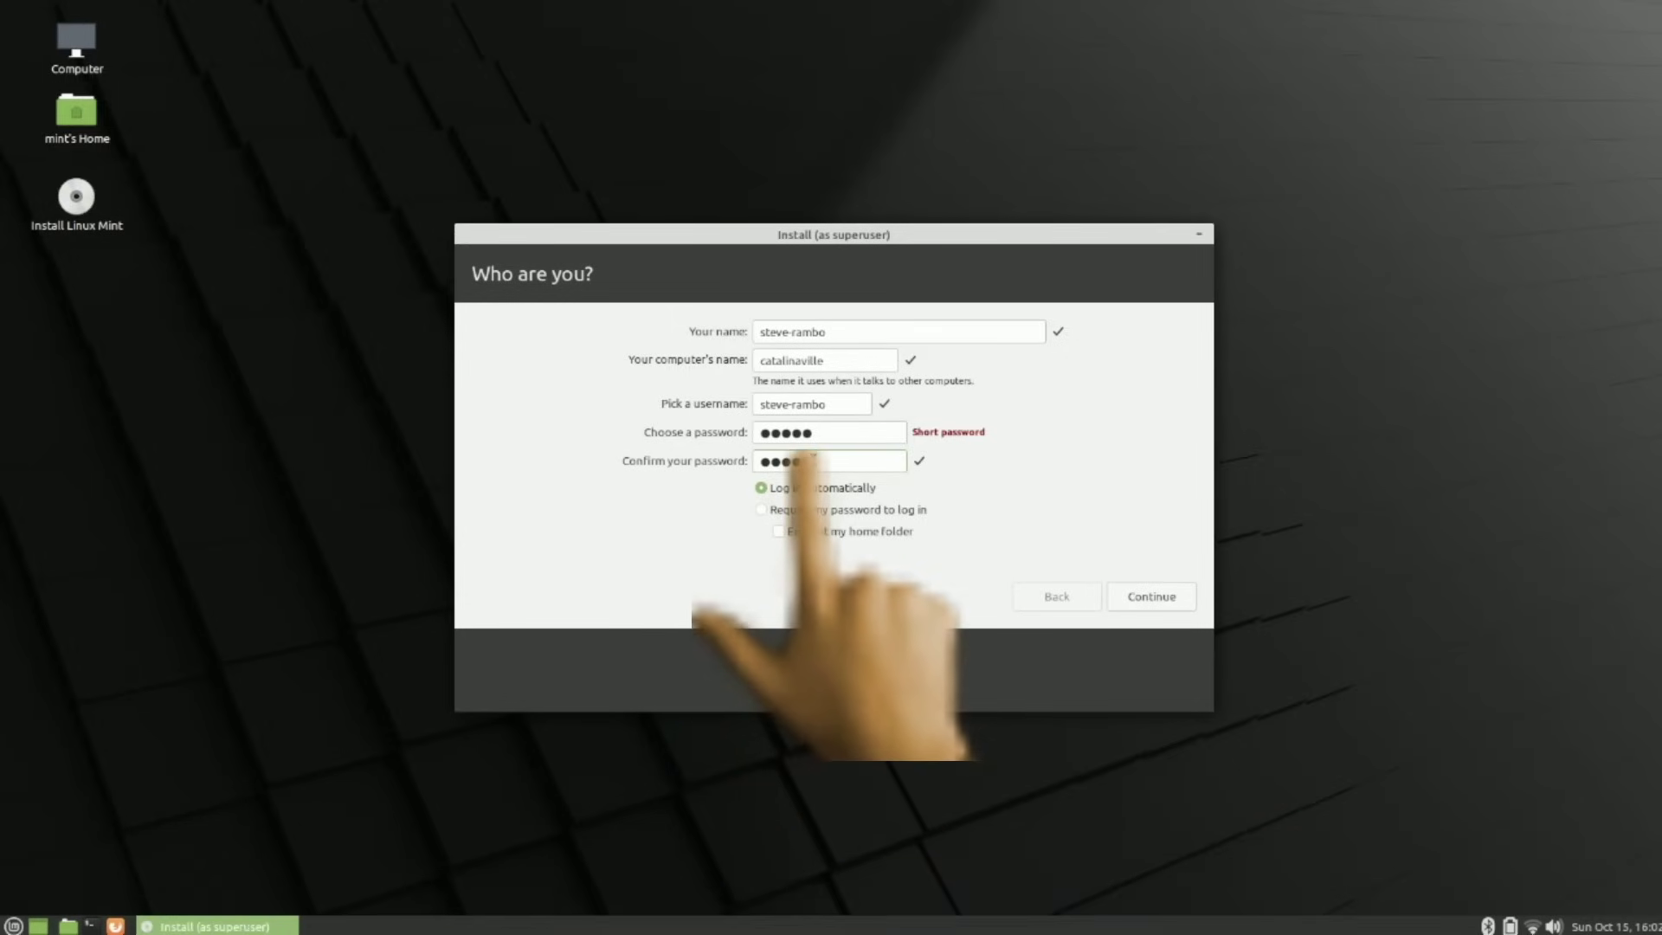
key(Right)
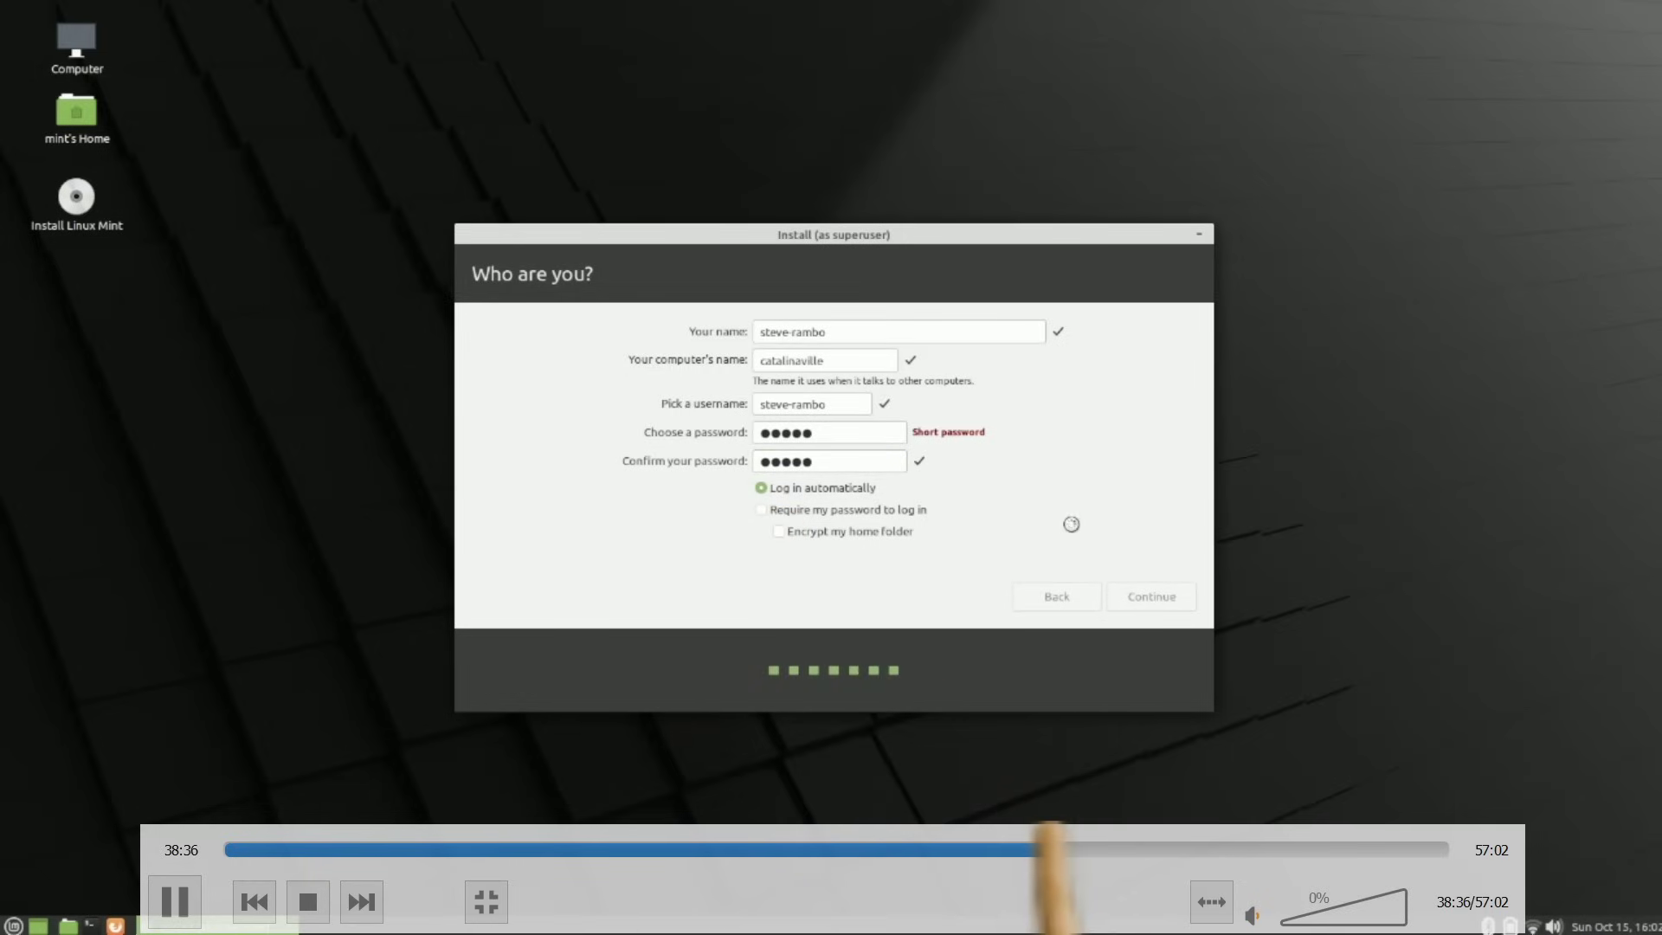
- Drag the seek bar through the installation slideshow to the installed Mint desktop near 55:49
click(1061, 848)
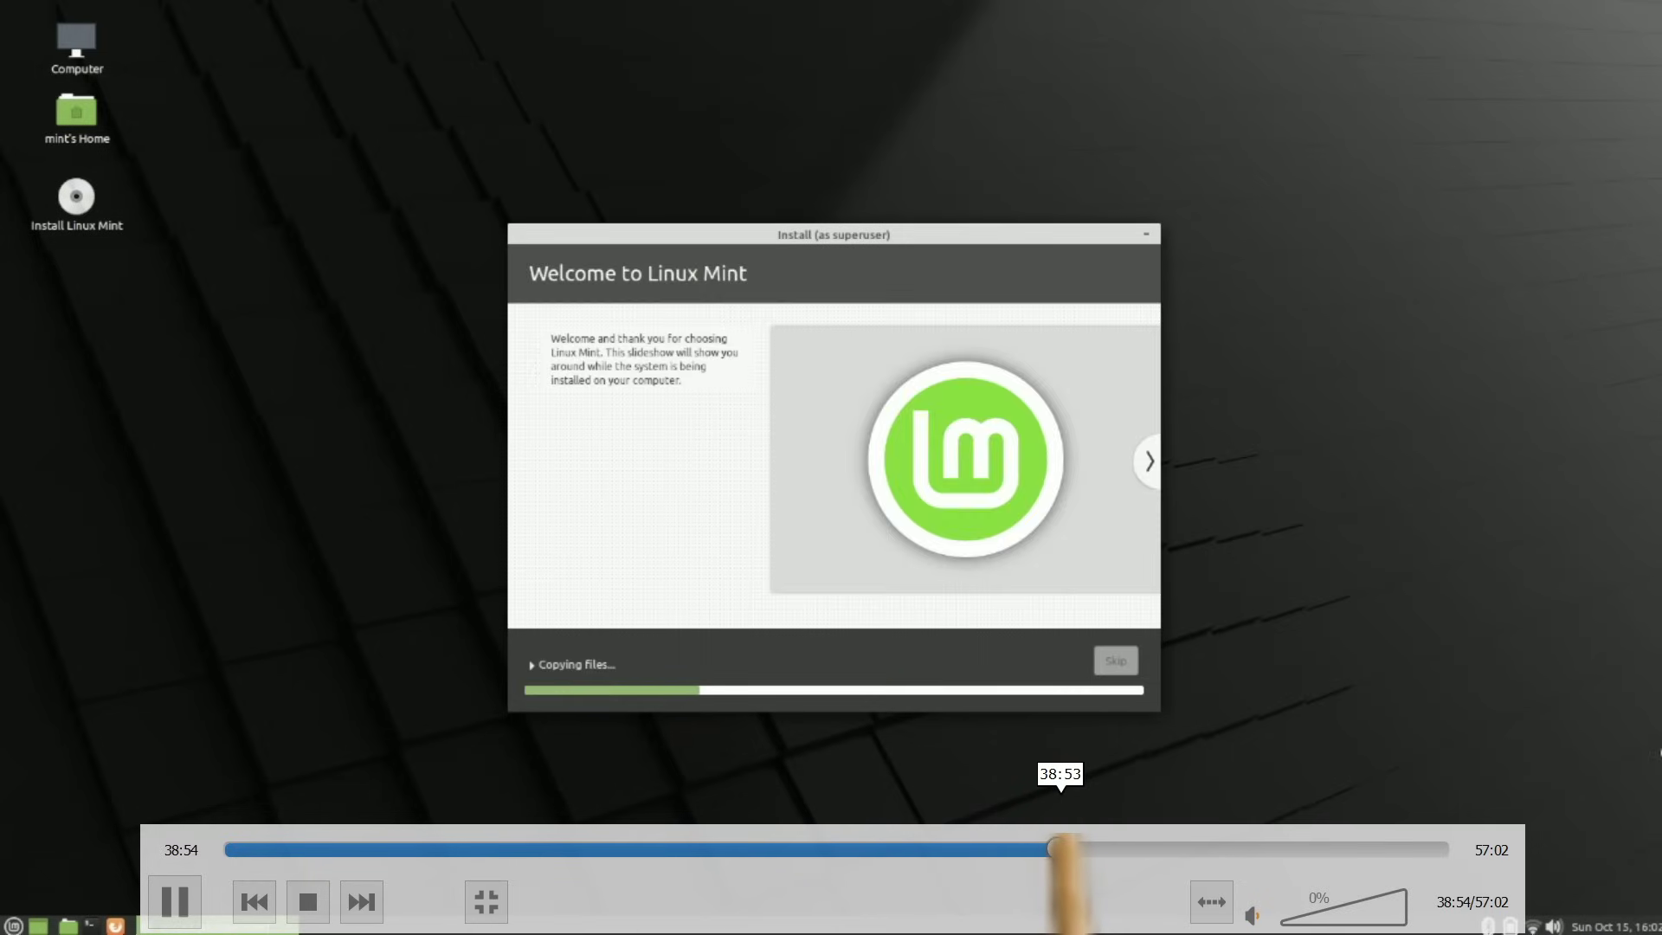
drag(1060, 849, 1401, 849)
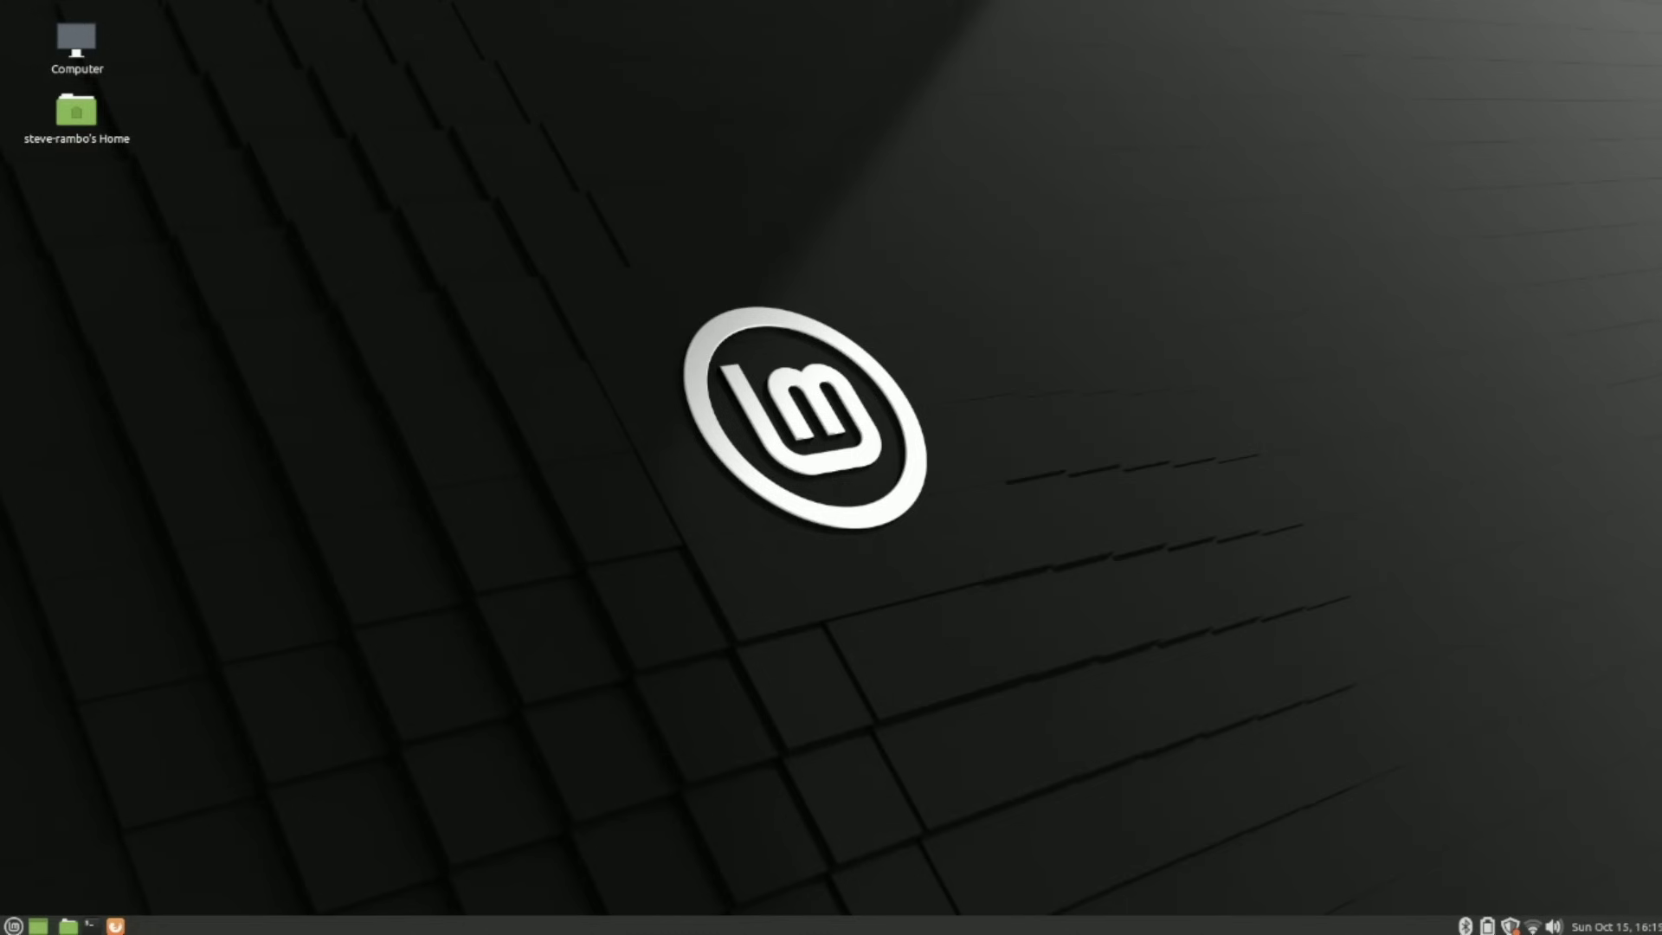
- Search the Mint menu for 'scre', open Screensaver settings, and turn off screen locking
click(13, 925)
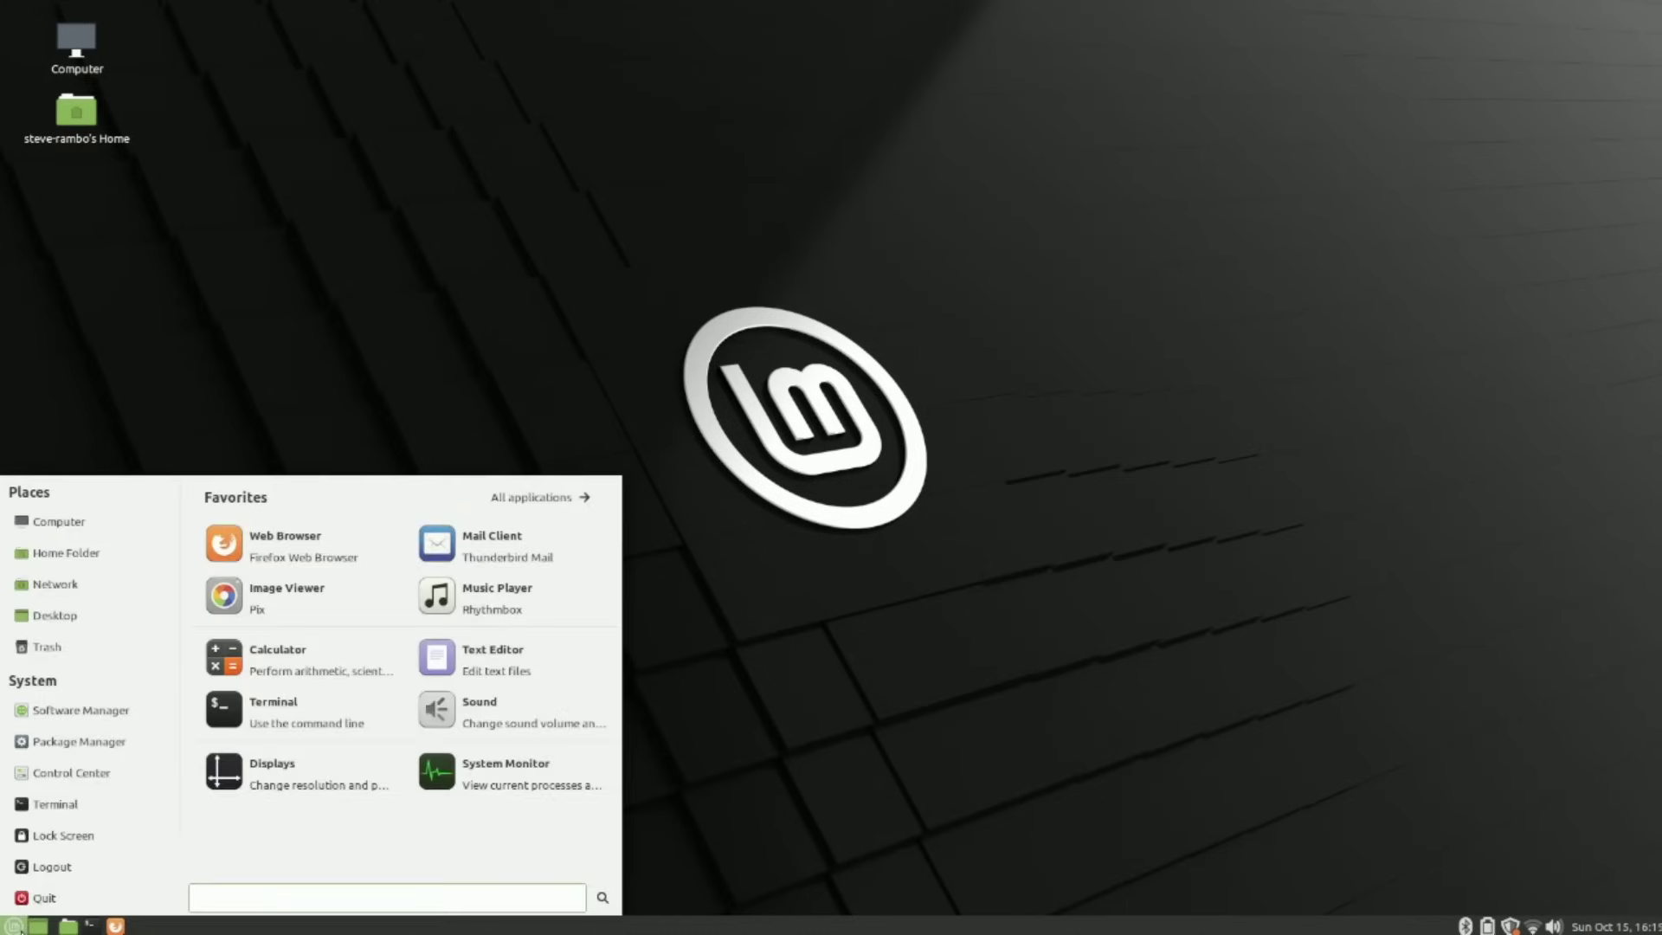
text(screen)
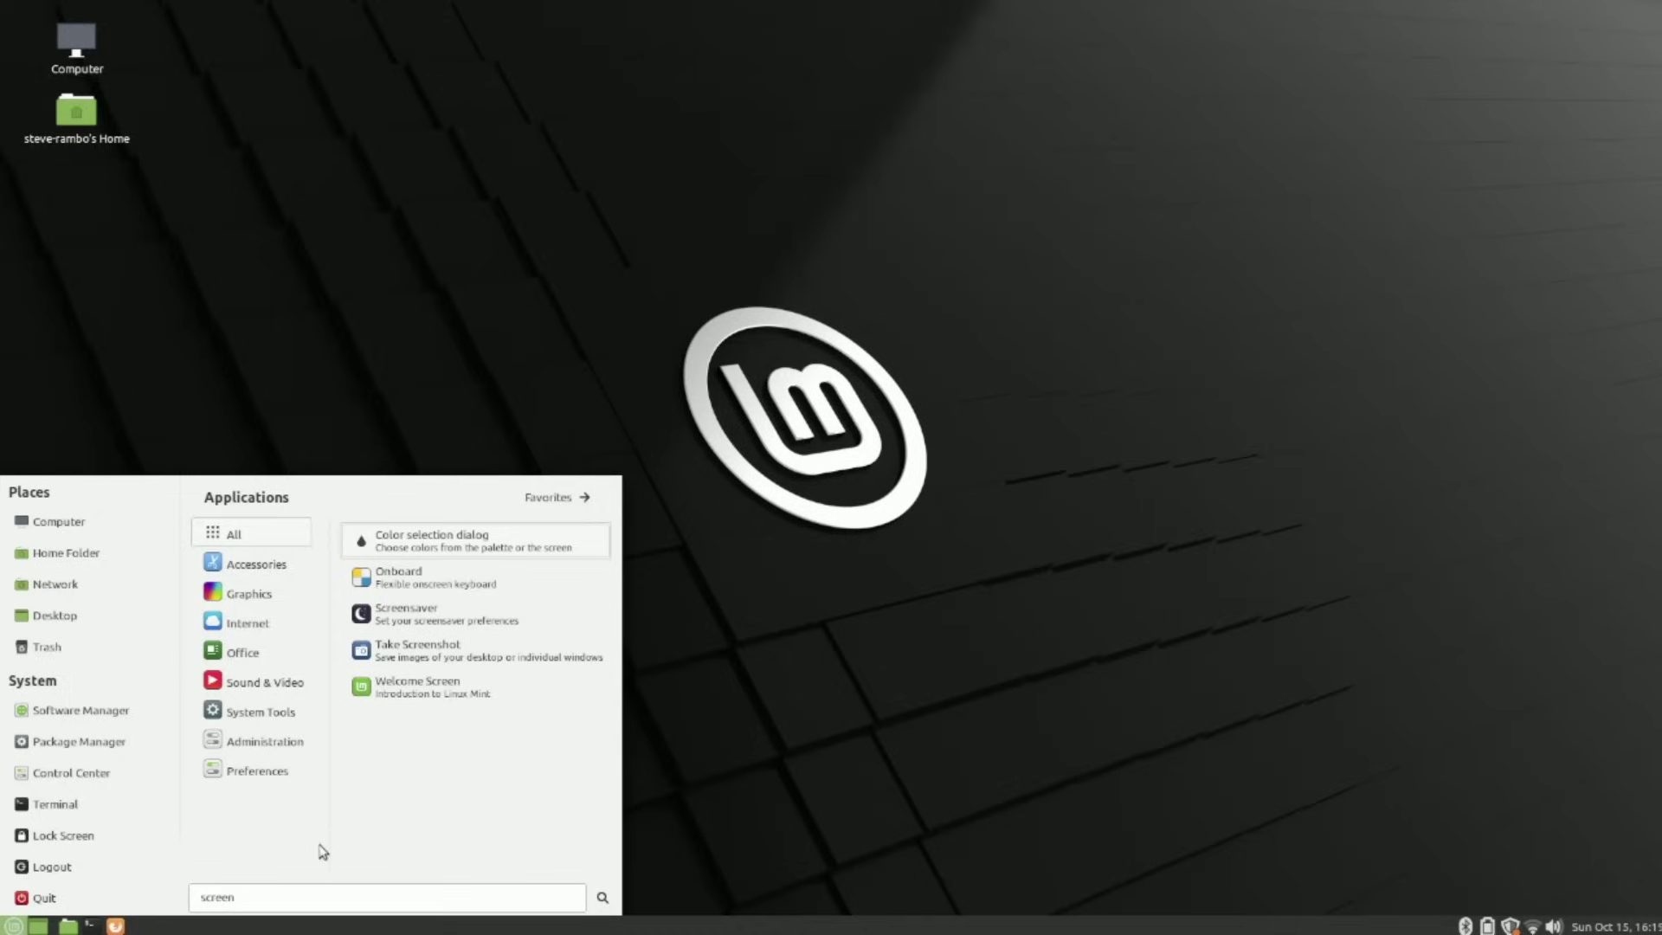
click(422, 614)
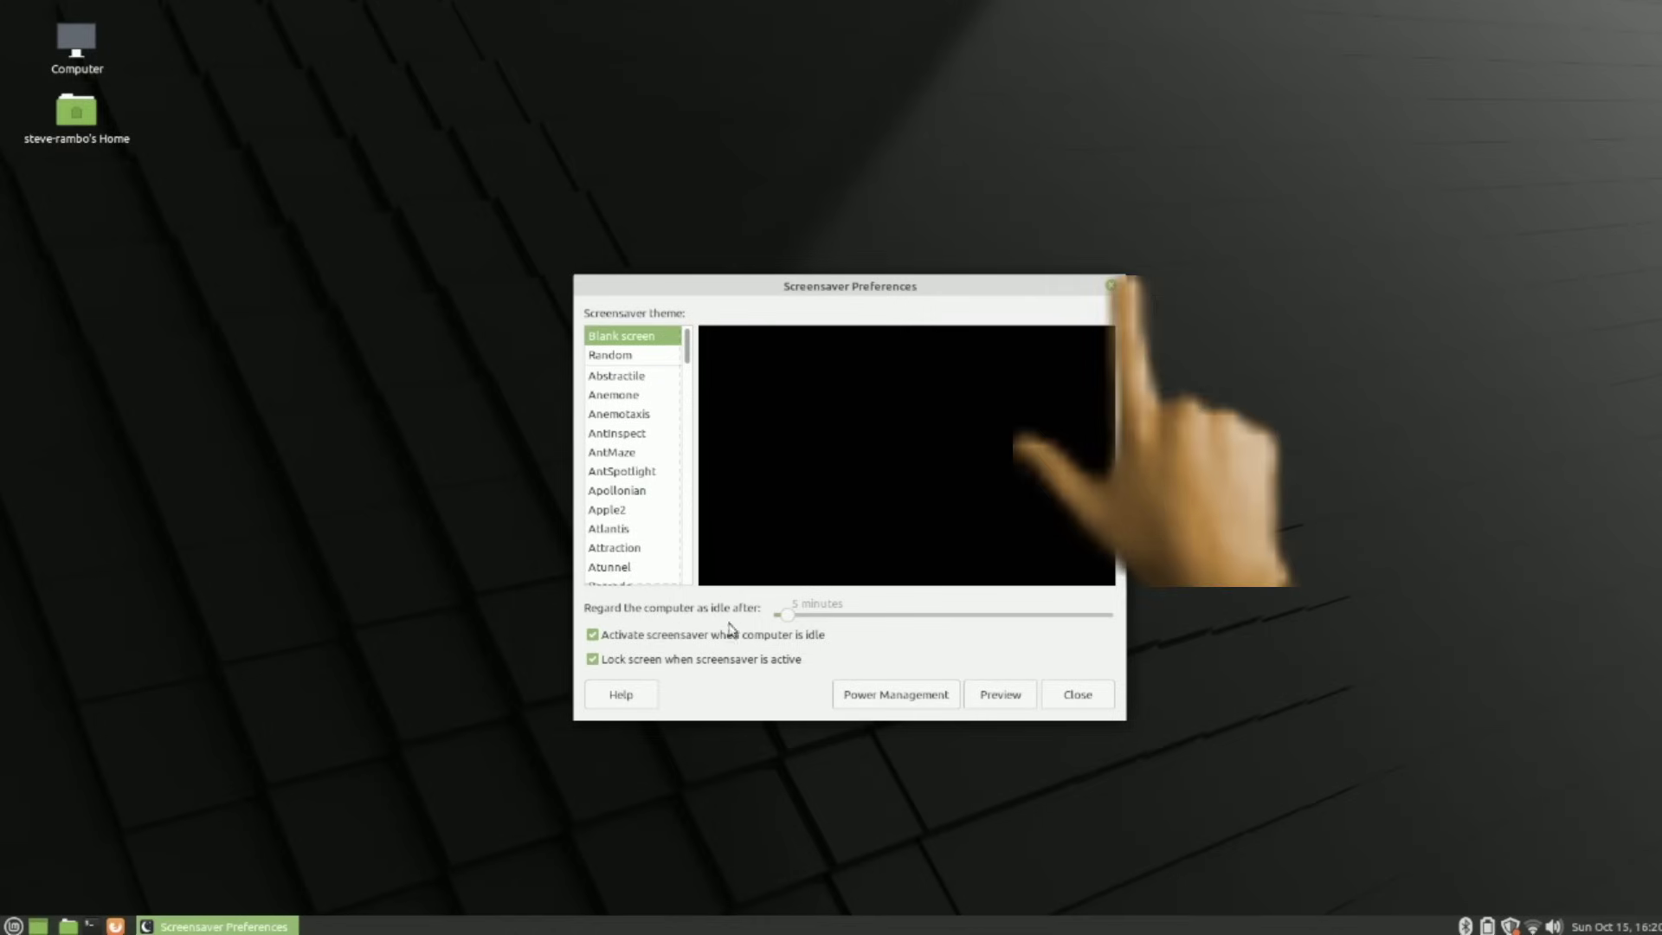
click(736, 658)
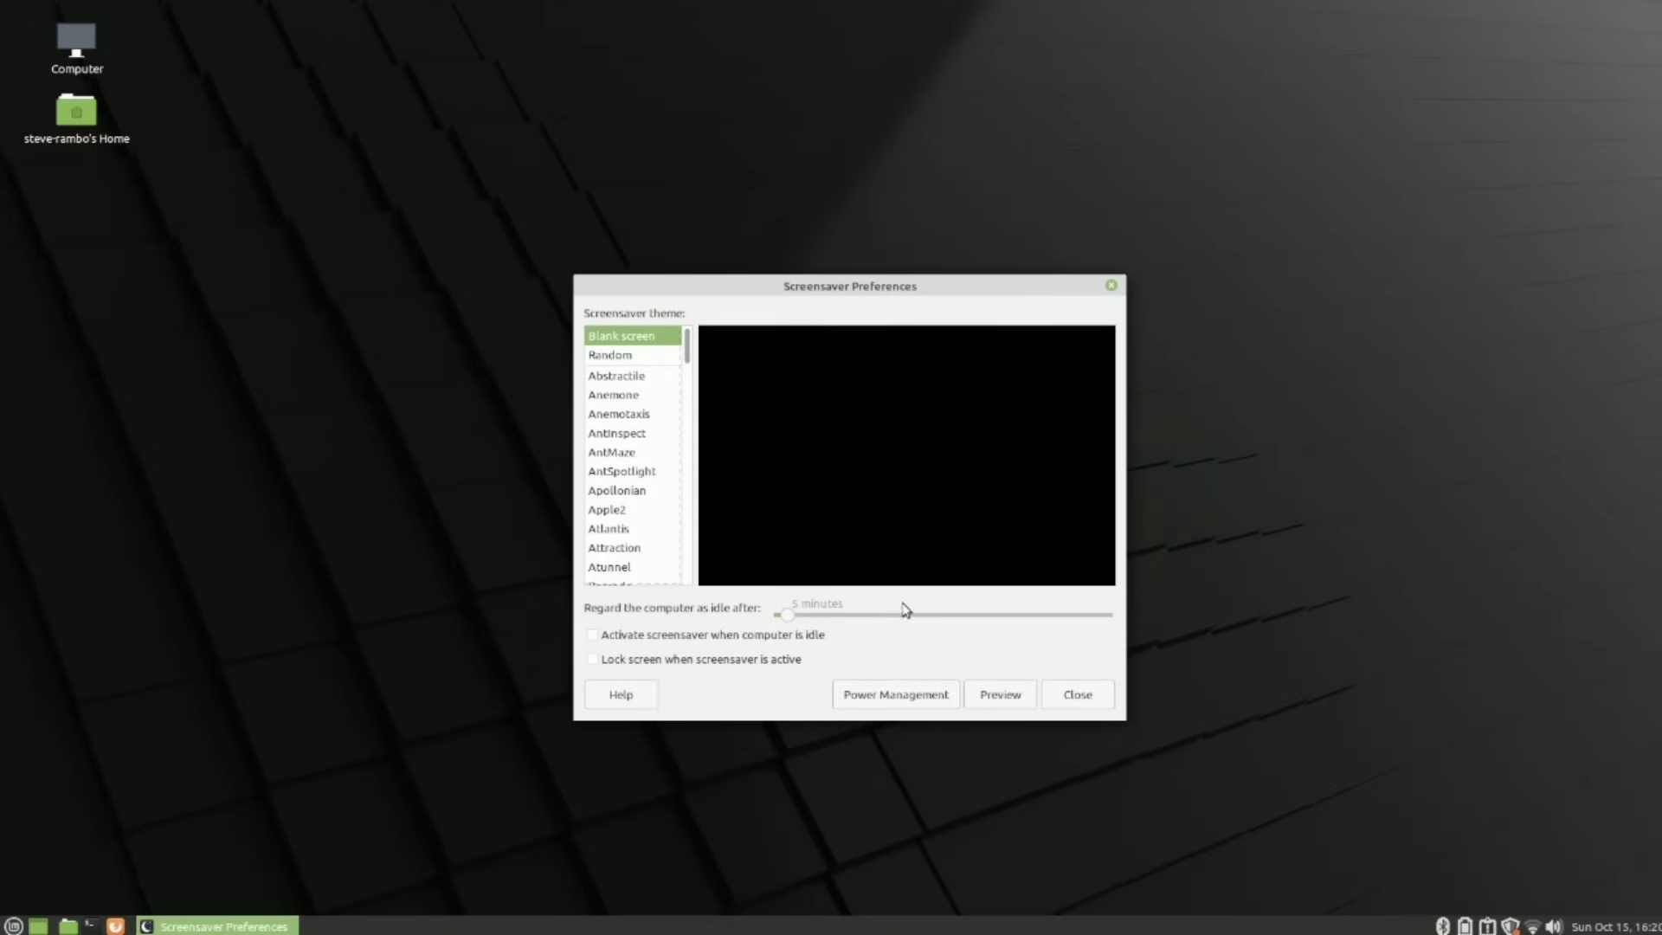
- In Power Management on AC power, set lid closing to Do nothing and display sleep to Never
click(938, 701)
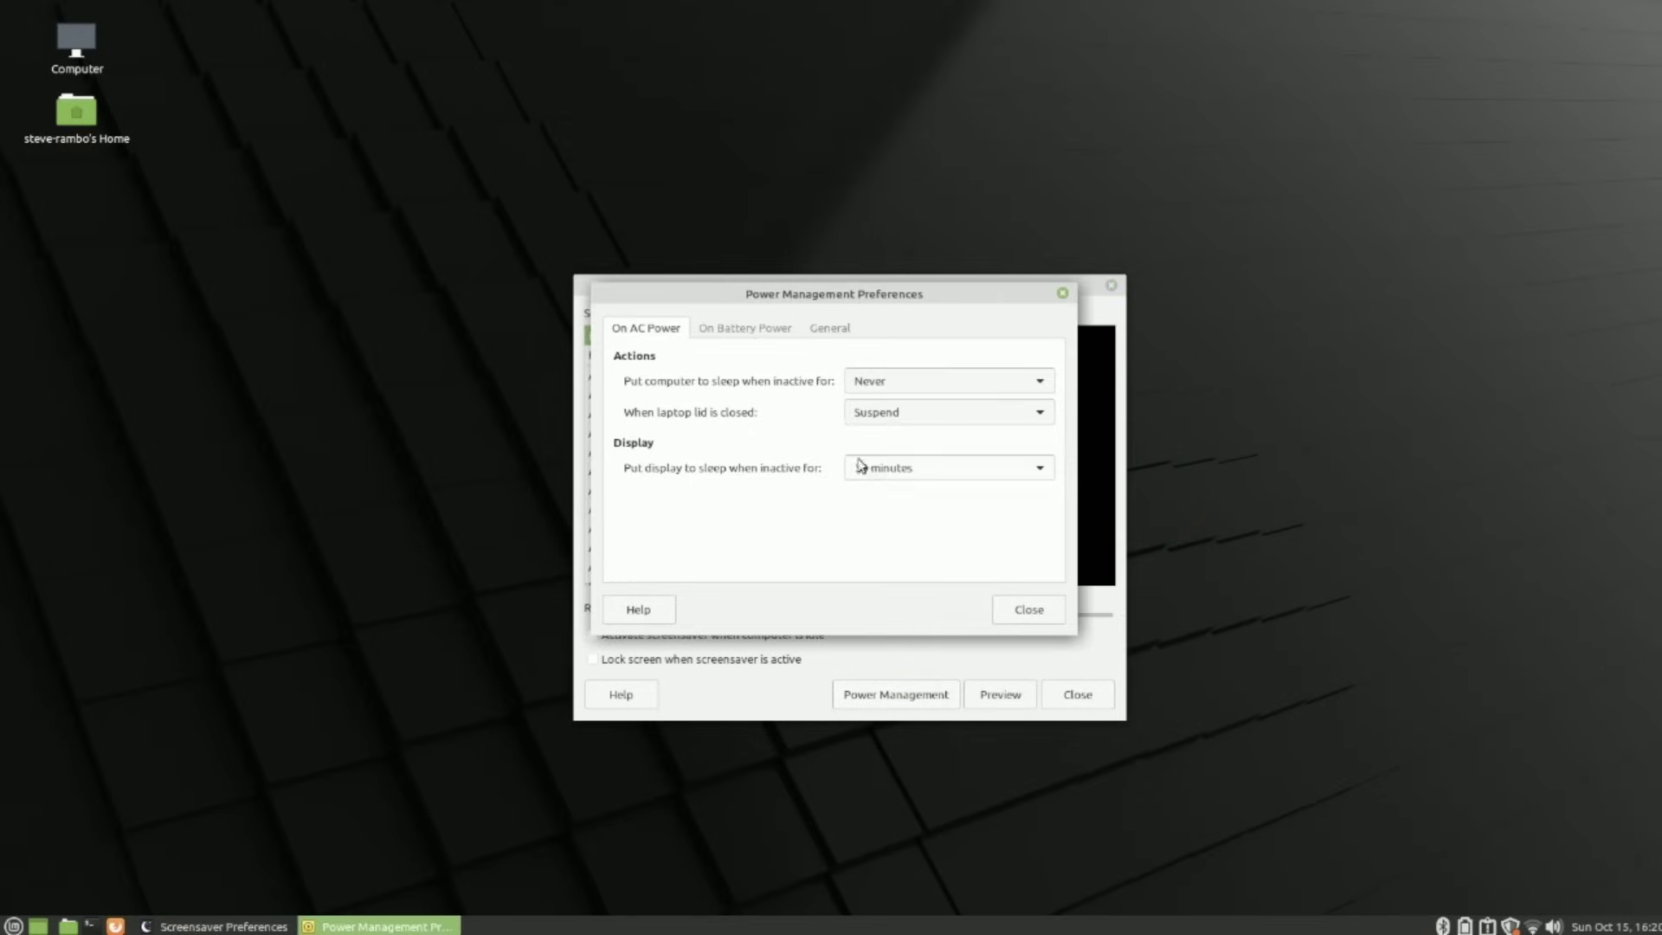
click(875, 413)
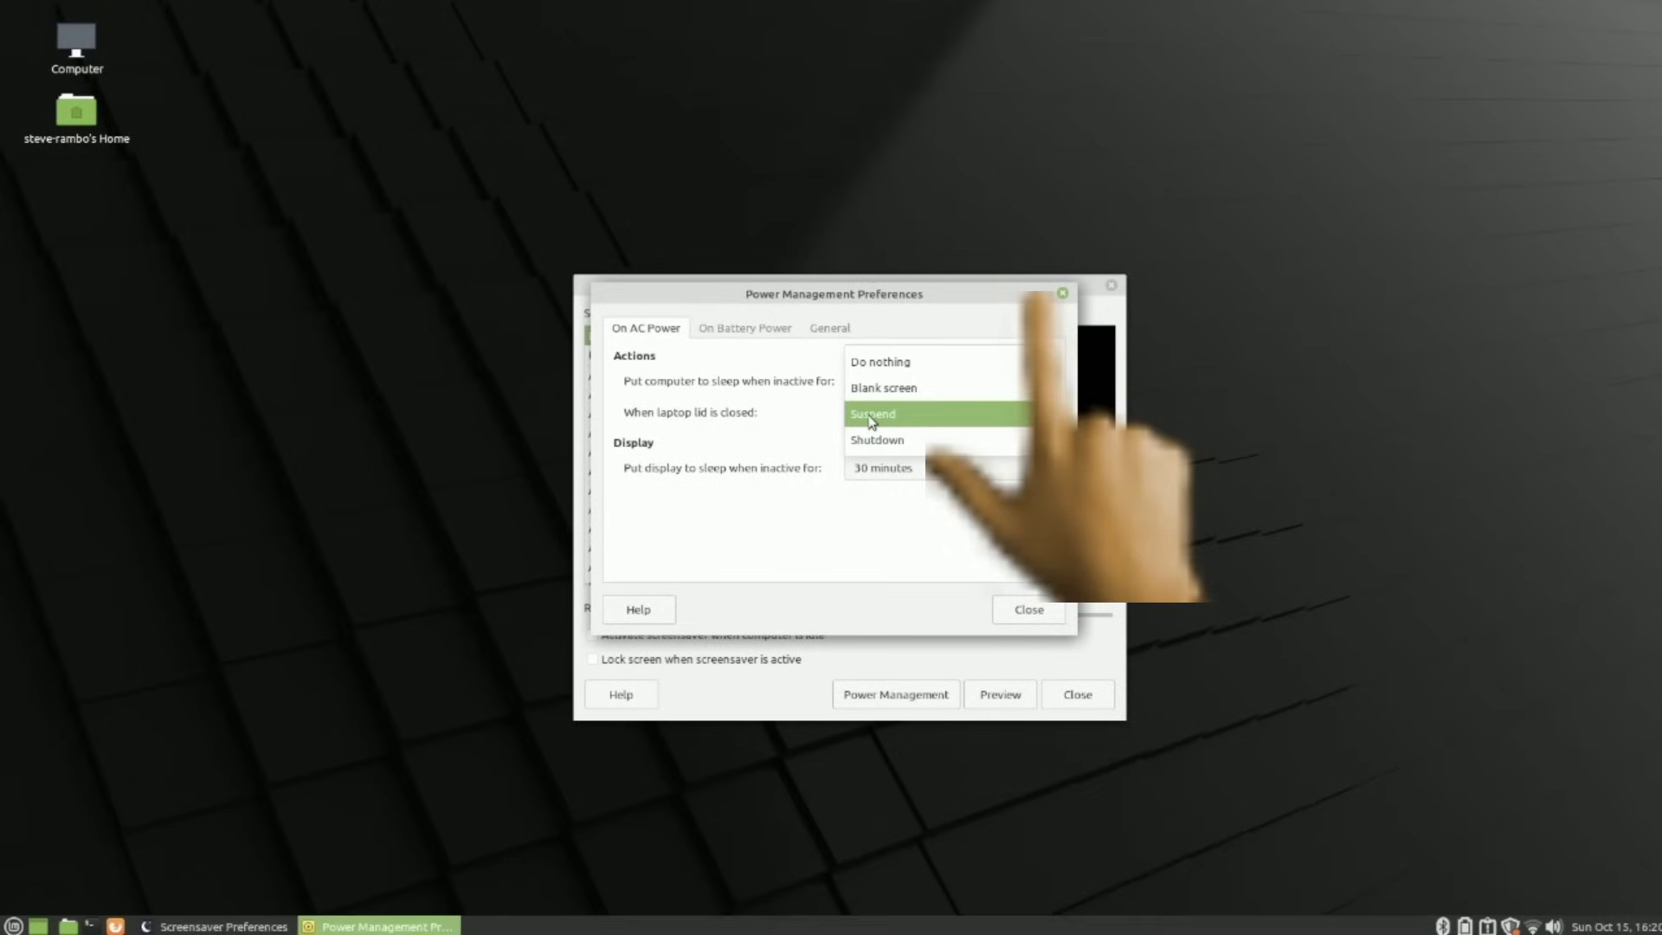
click(875, 367)
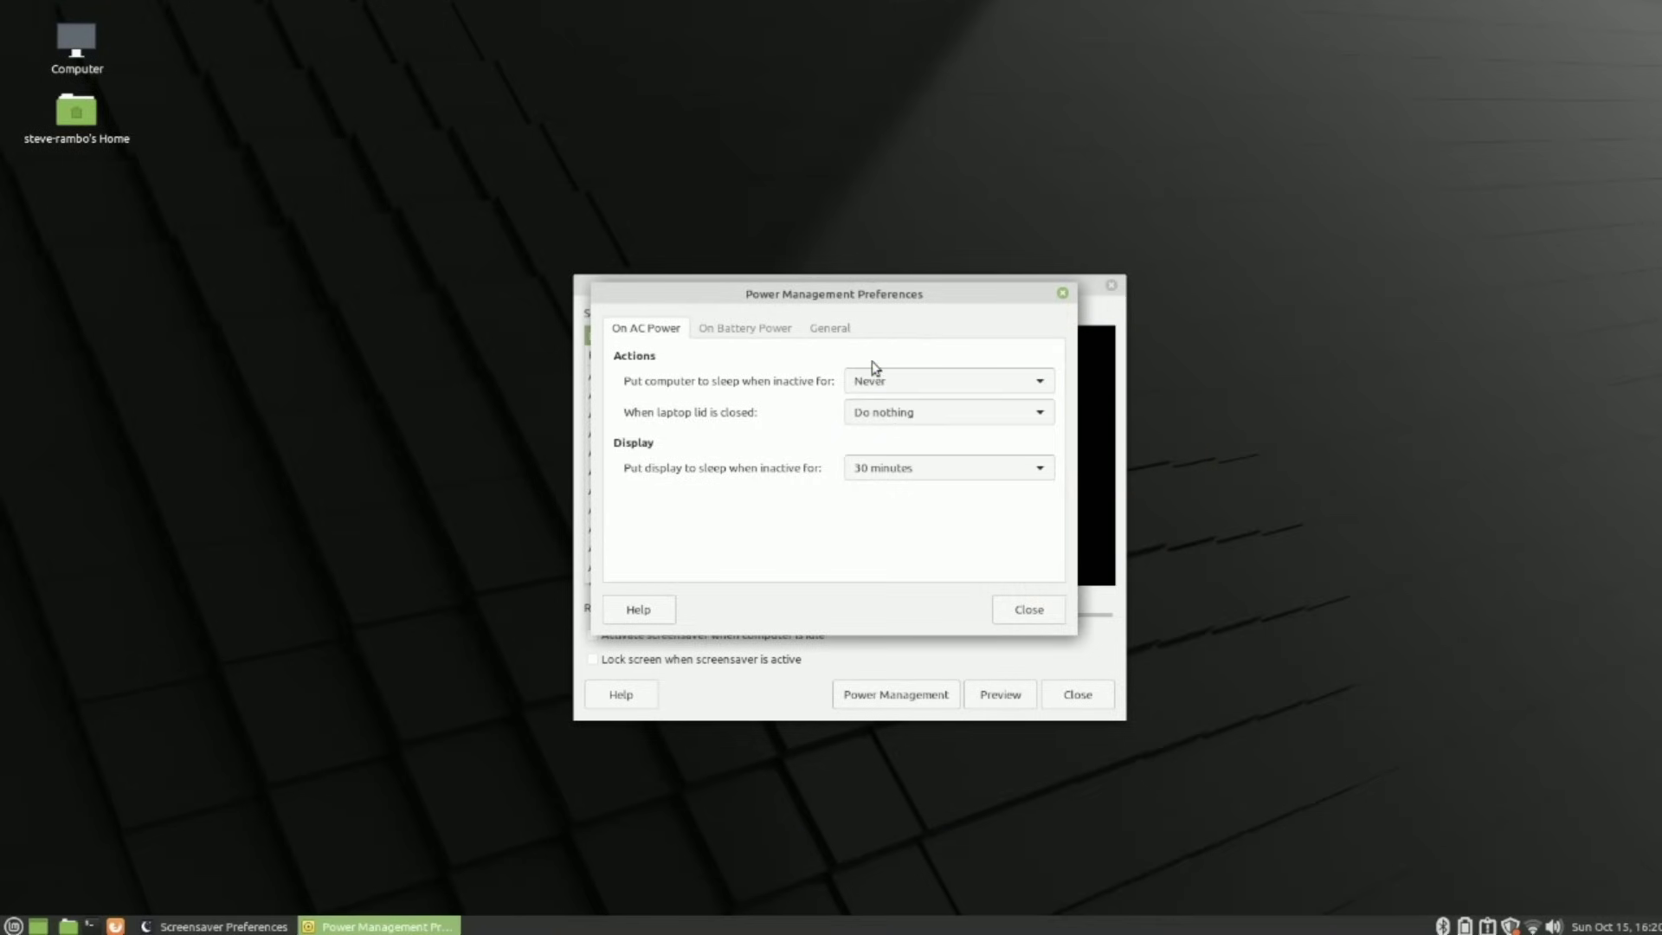
click(902, 474)
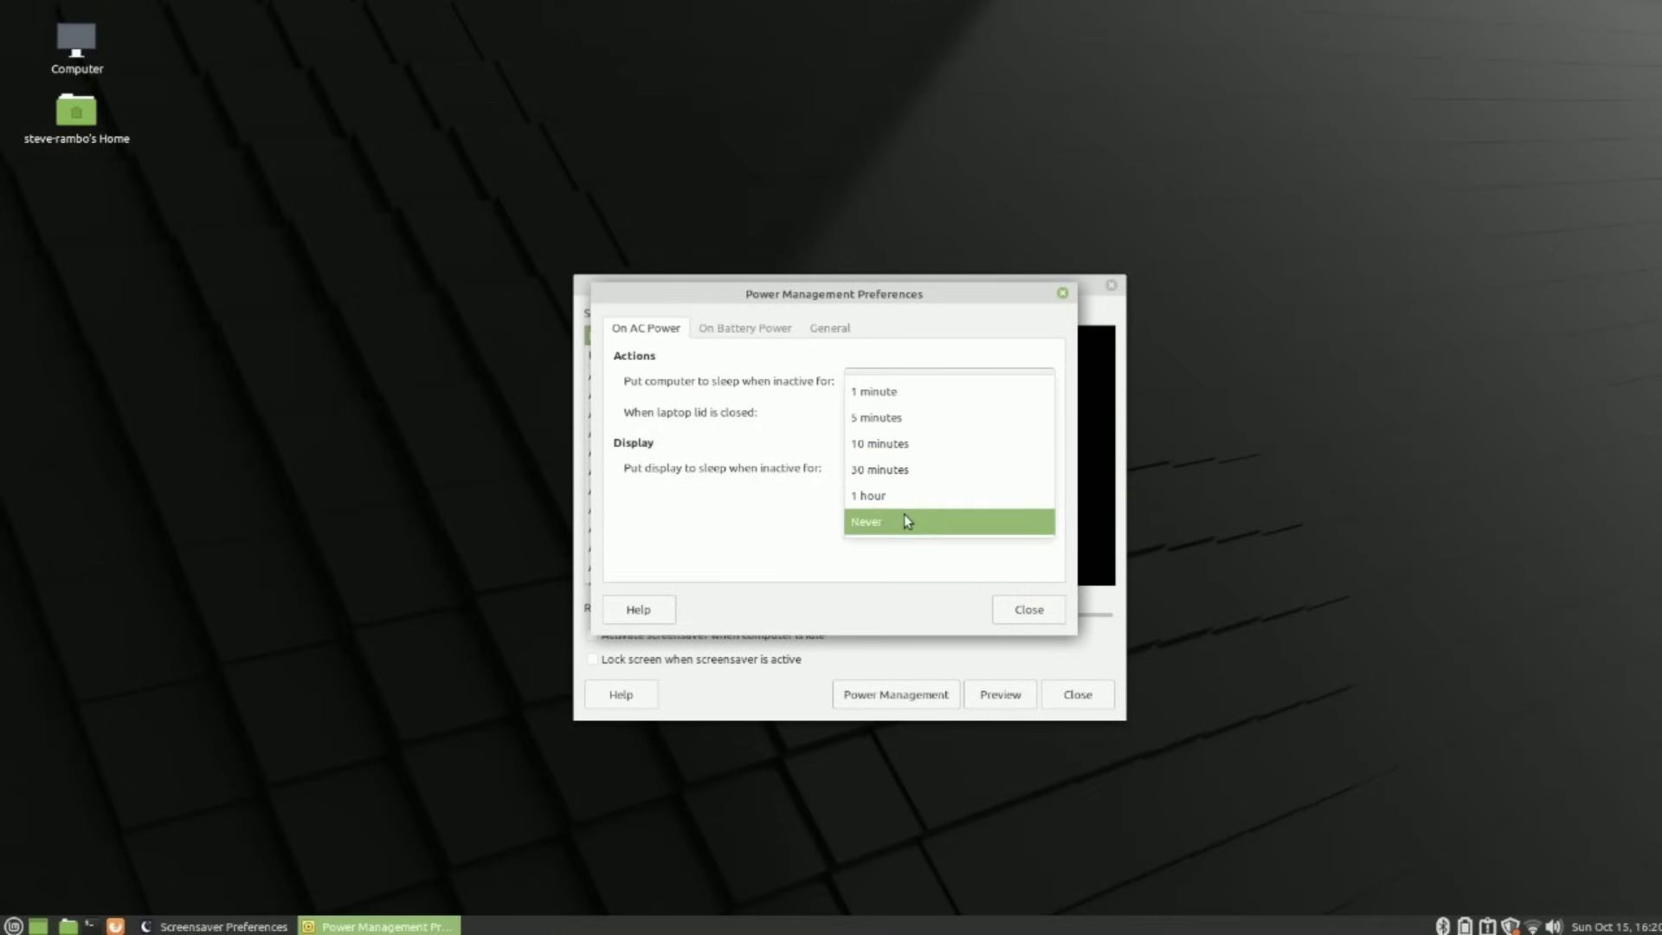
click(903, 517)
- On battery, set lid closing to Do nothing, display sleep to Never, and stop dimming the backlight
click(766, 338)
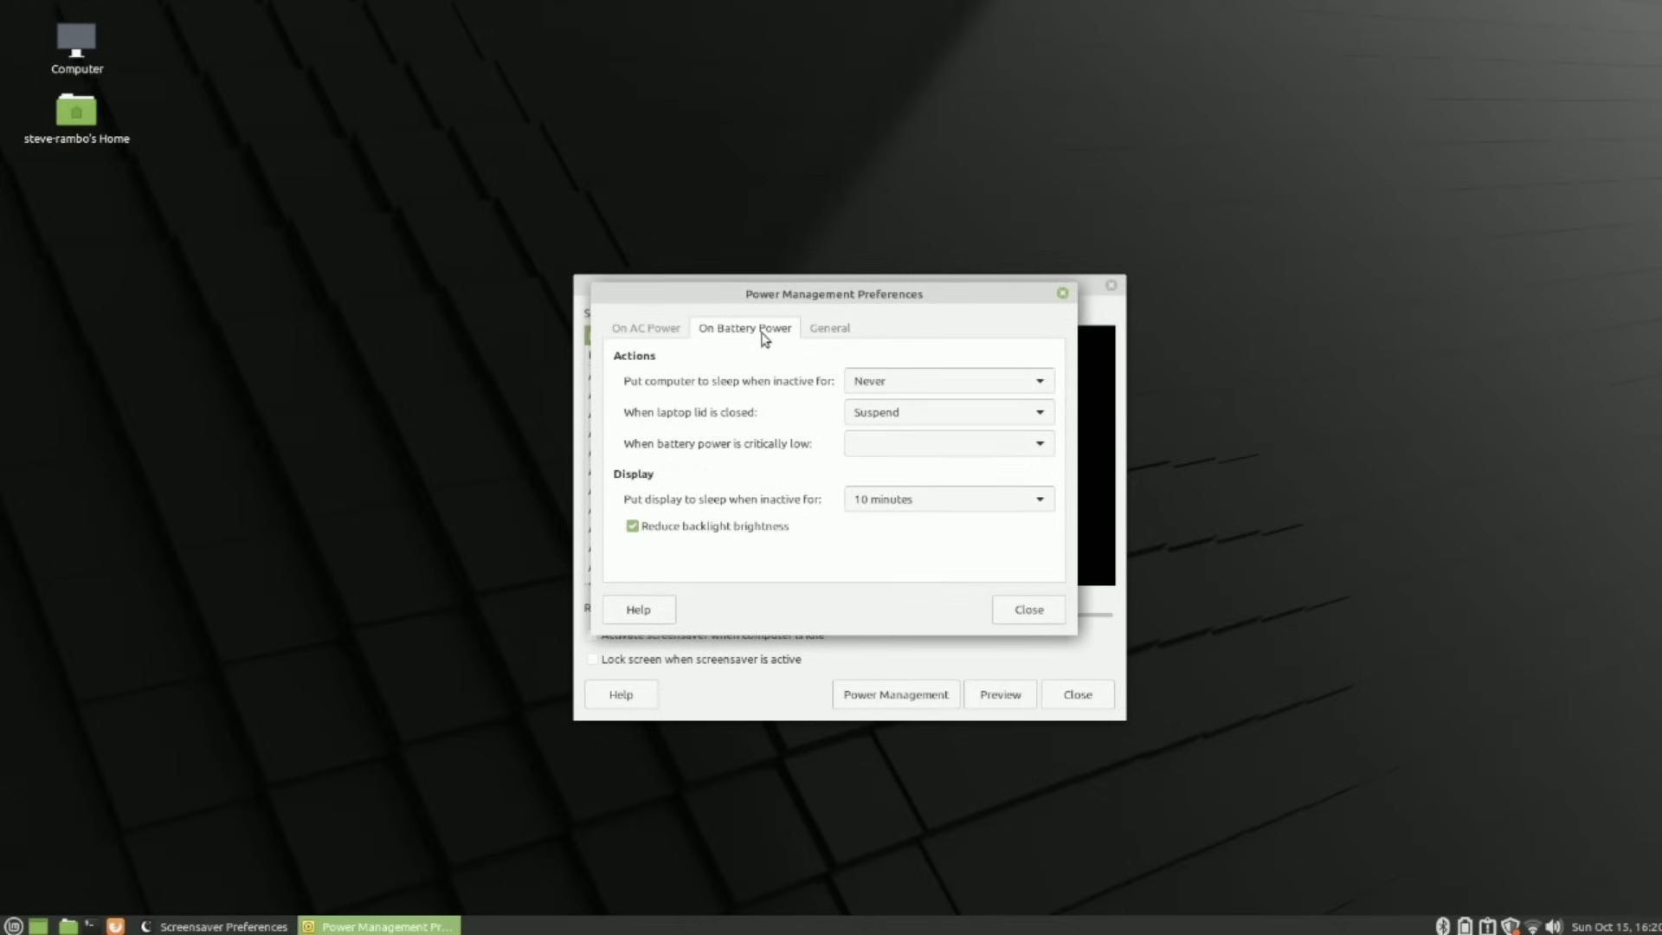
click(871, 408)
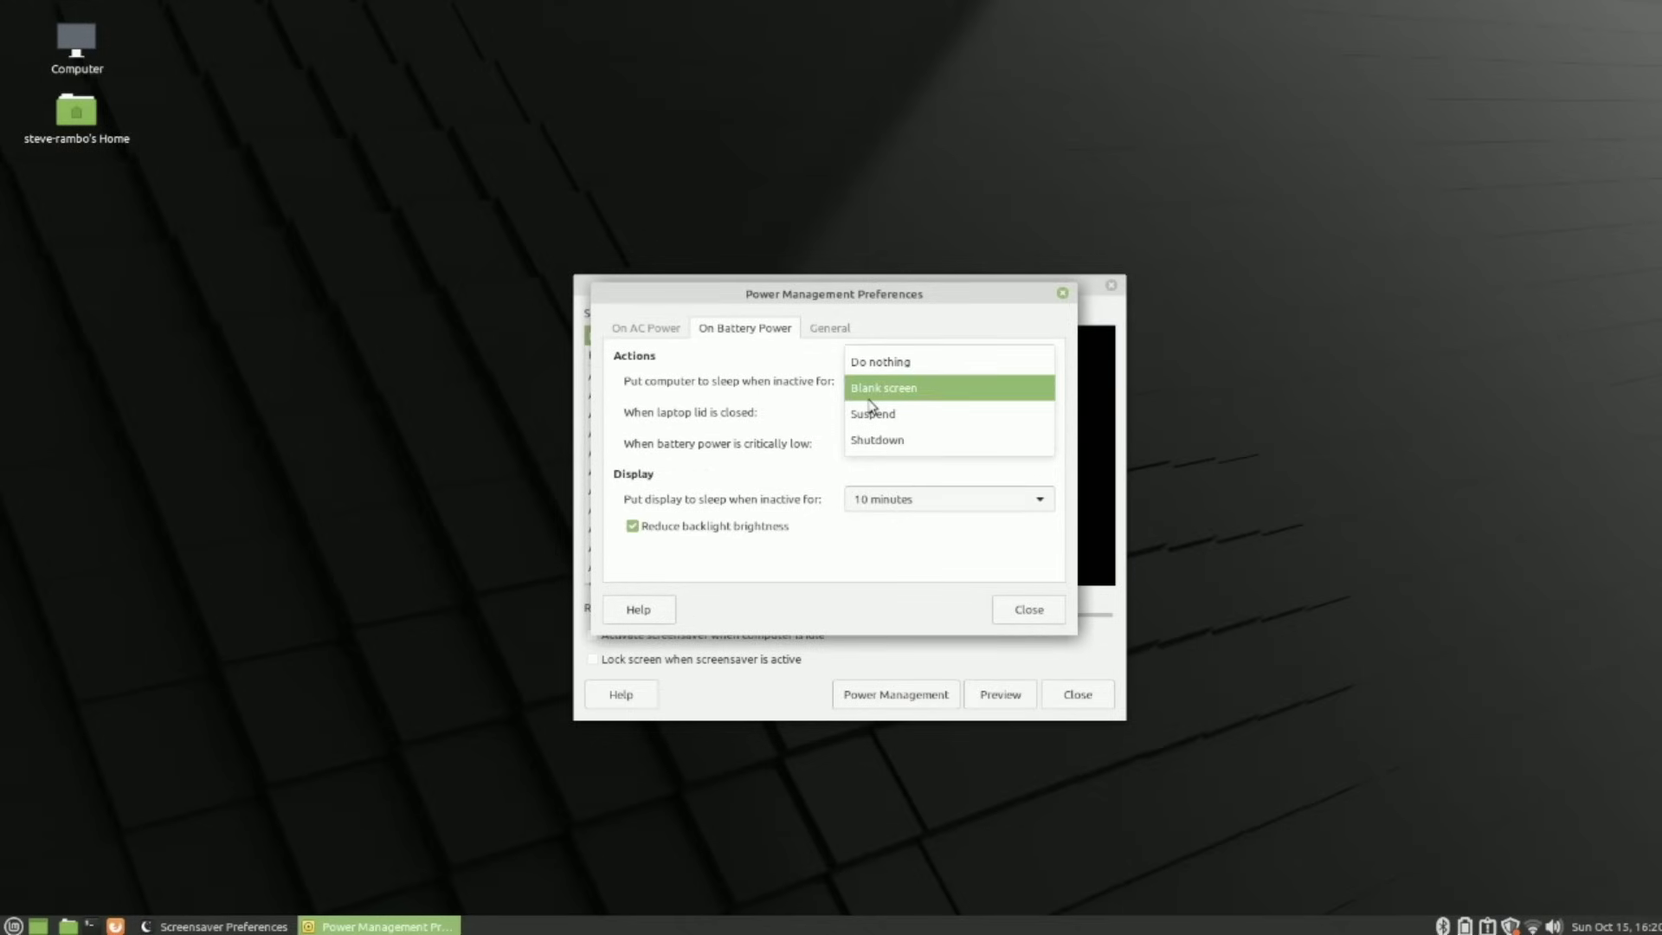
click(866, 365)
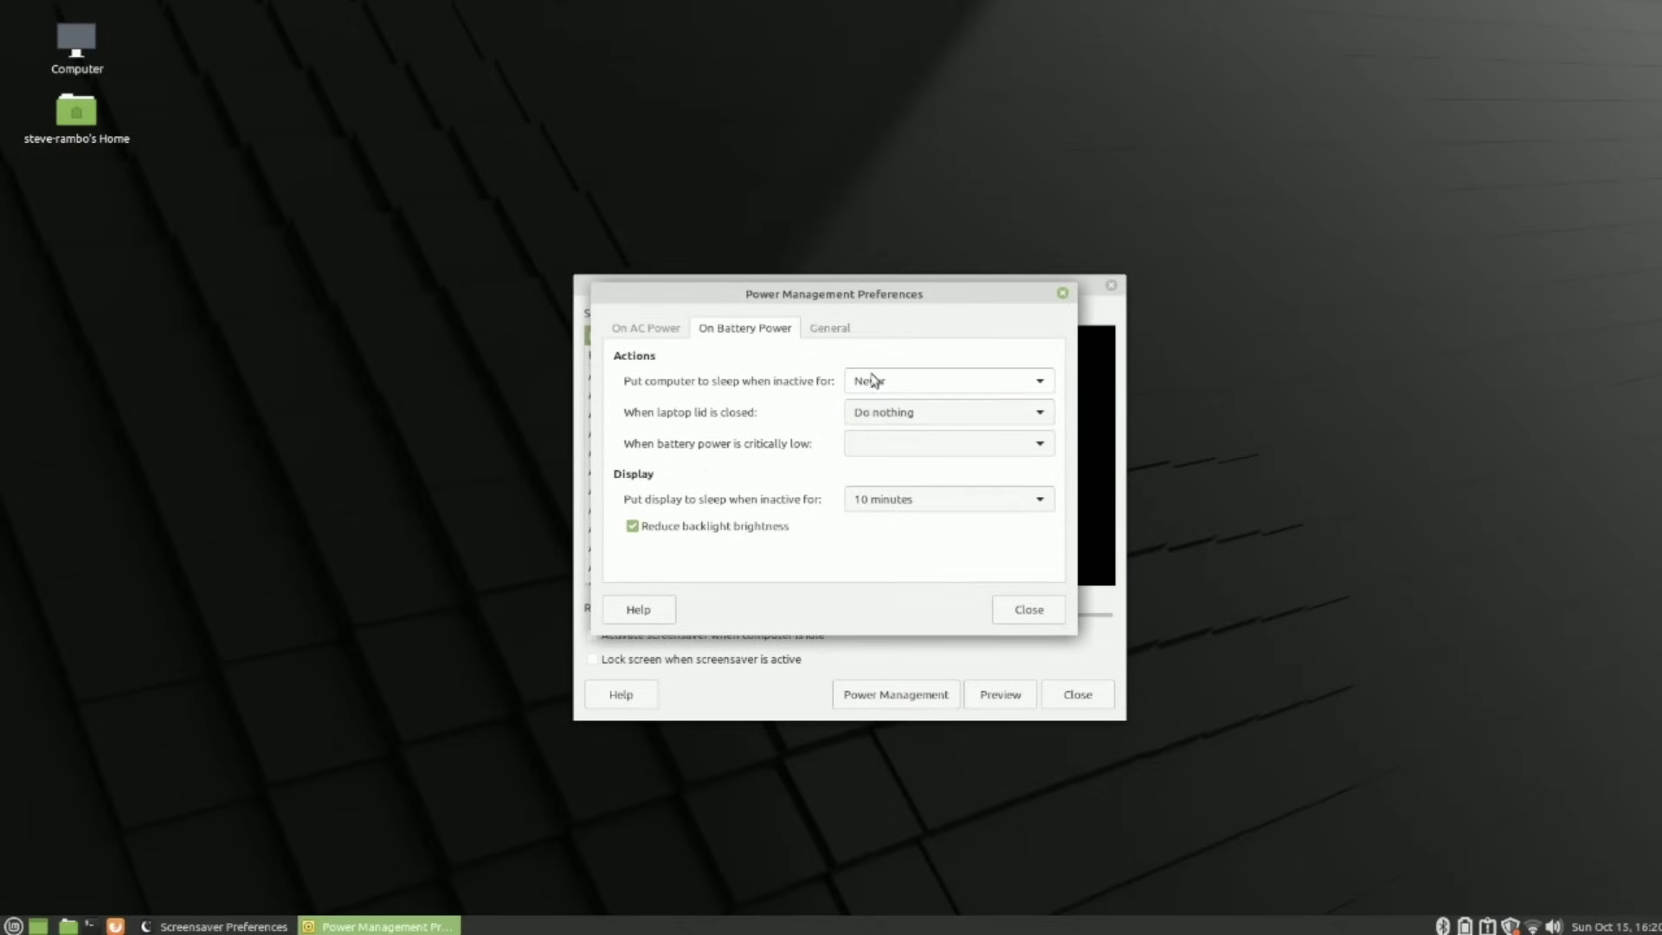
click(883, 493)
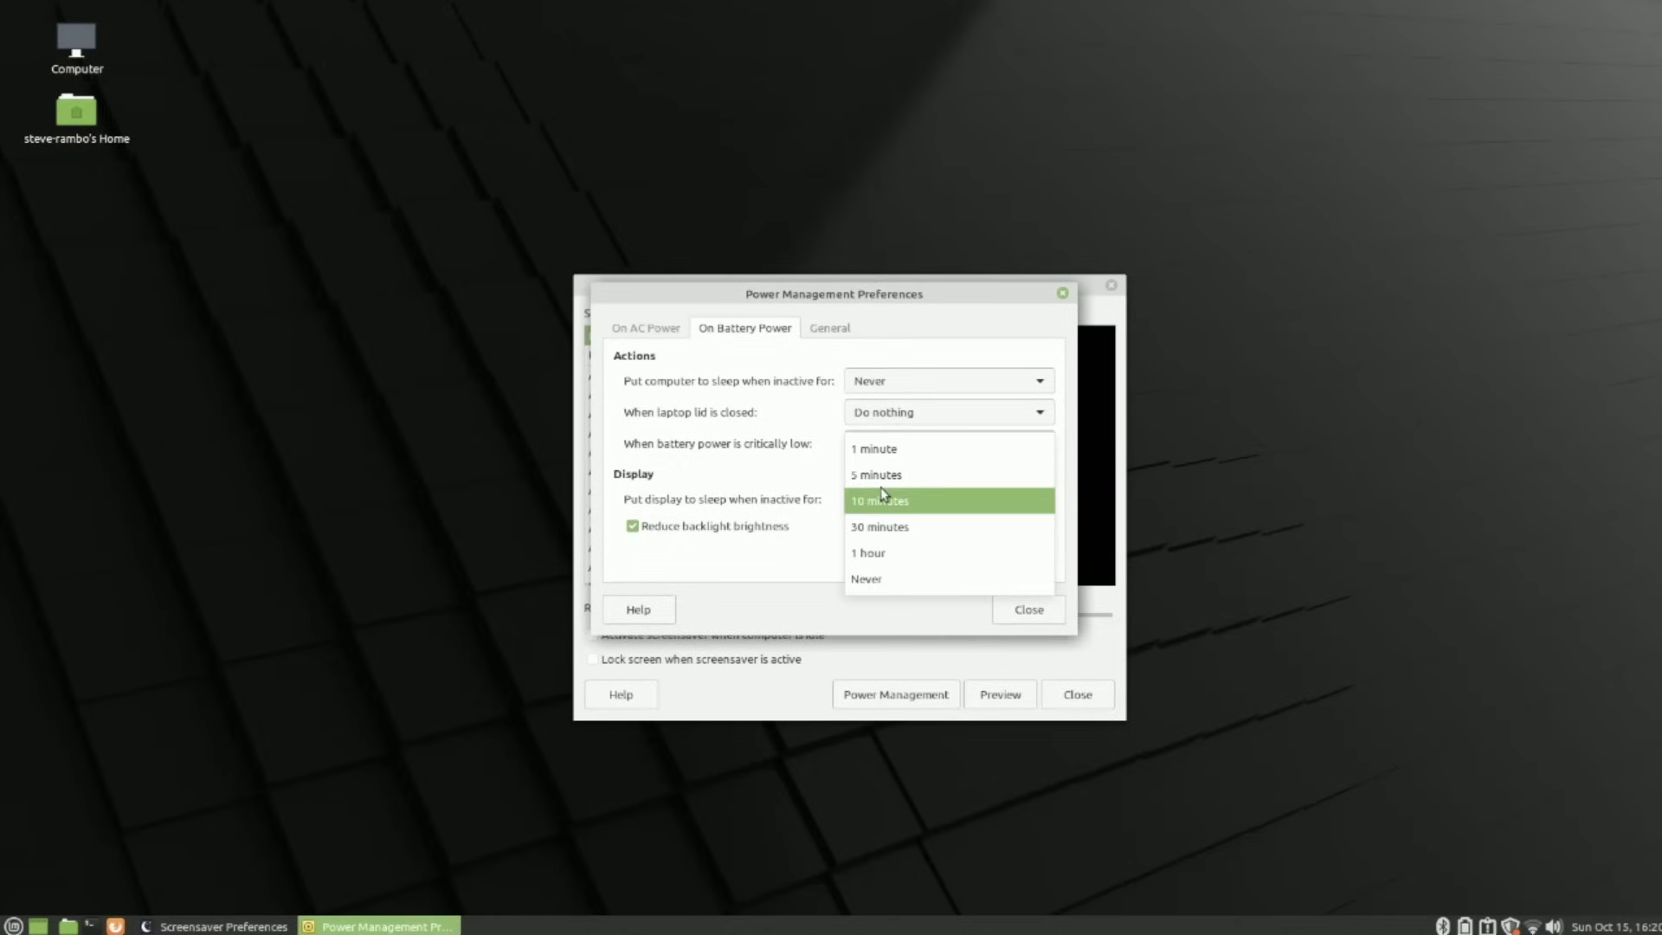
click(896, 576)
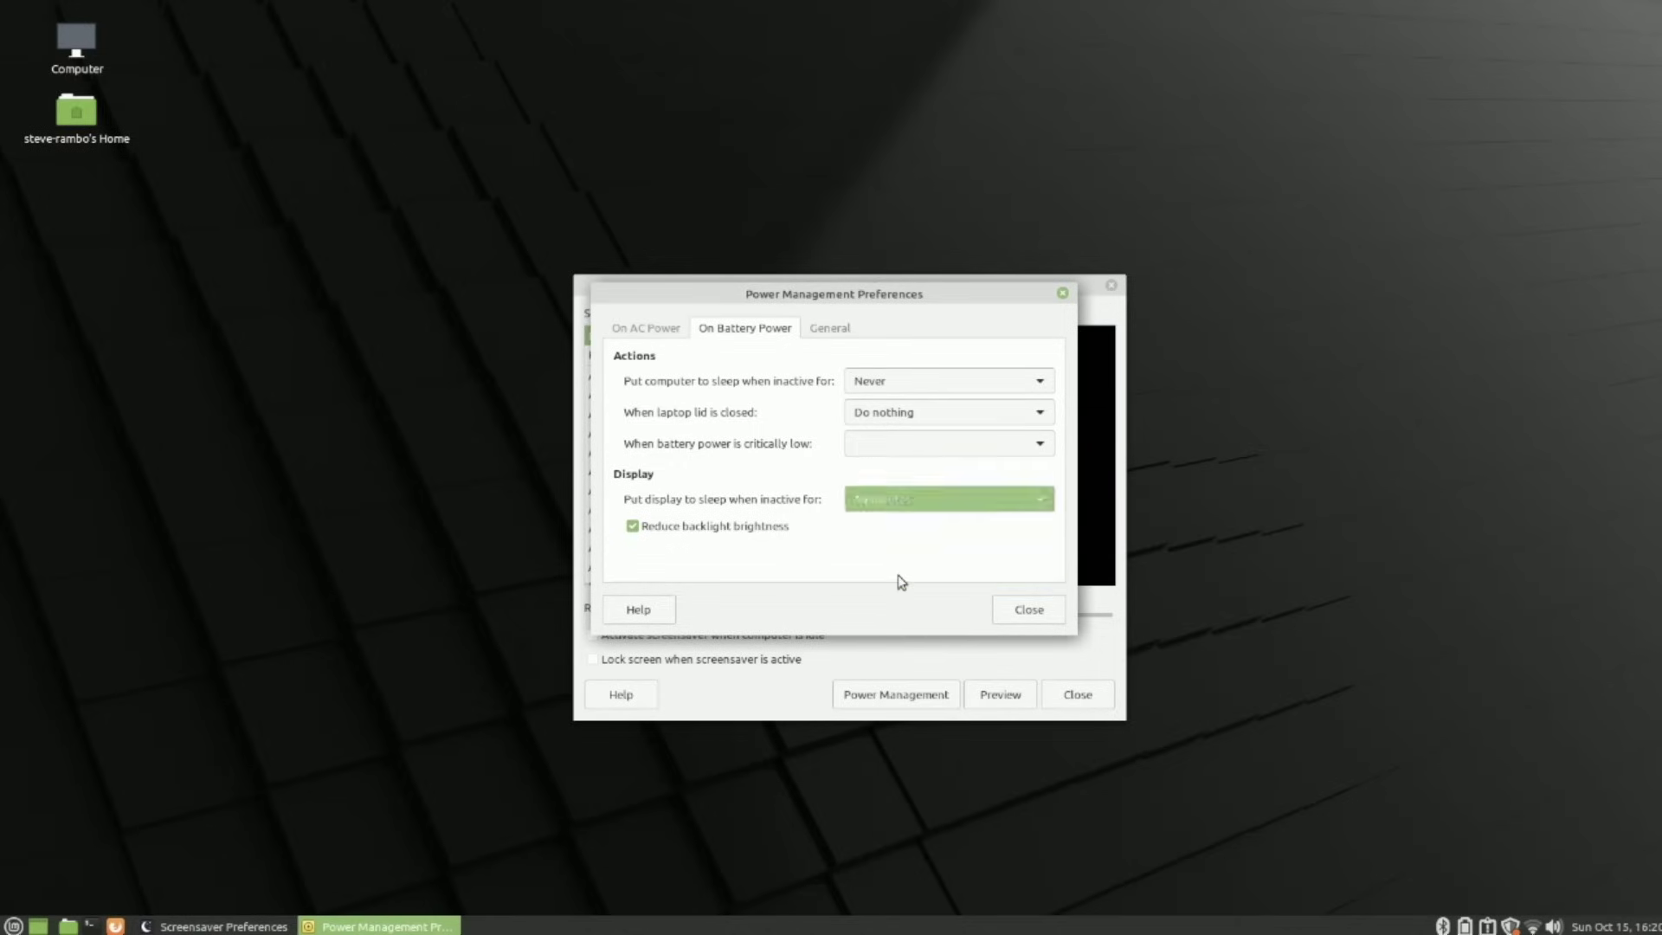
click(758, 530)
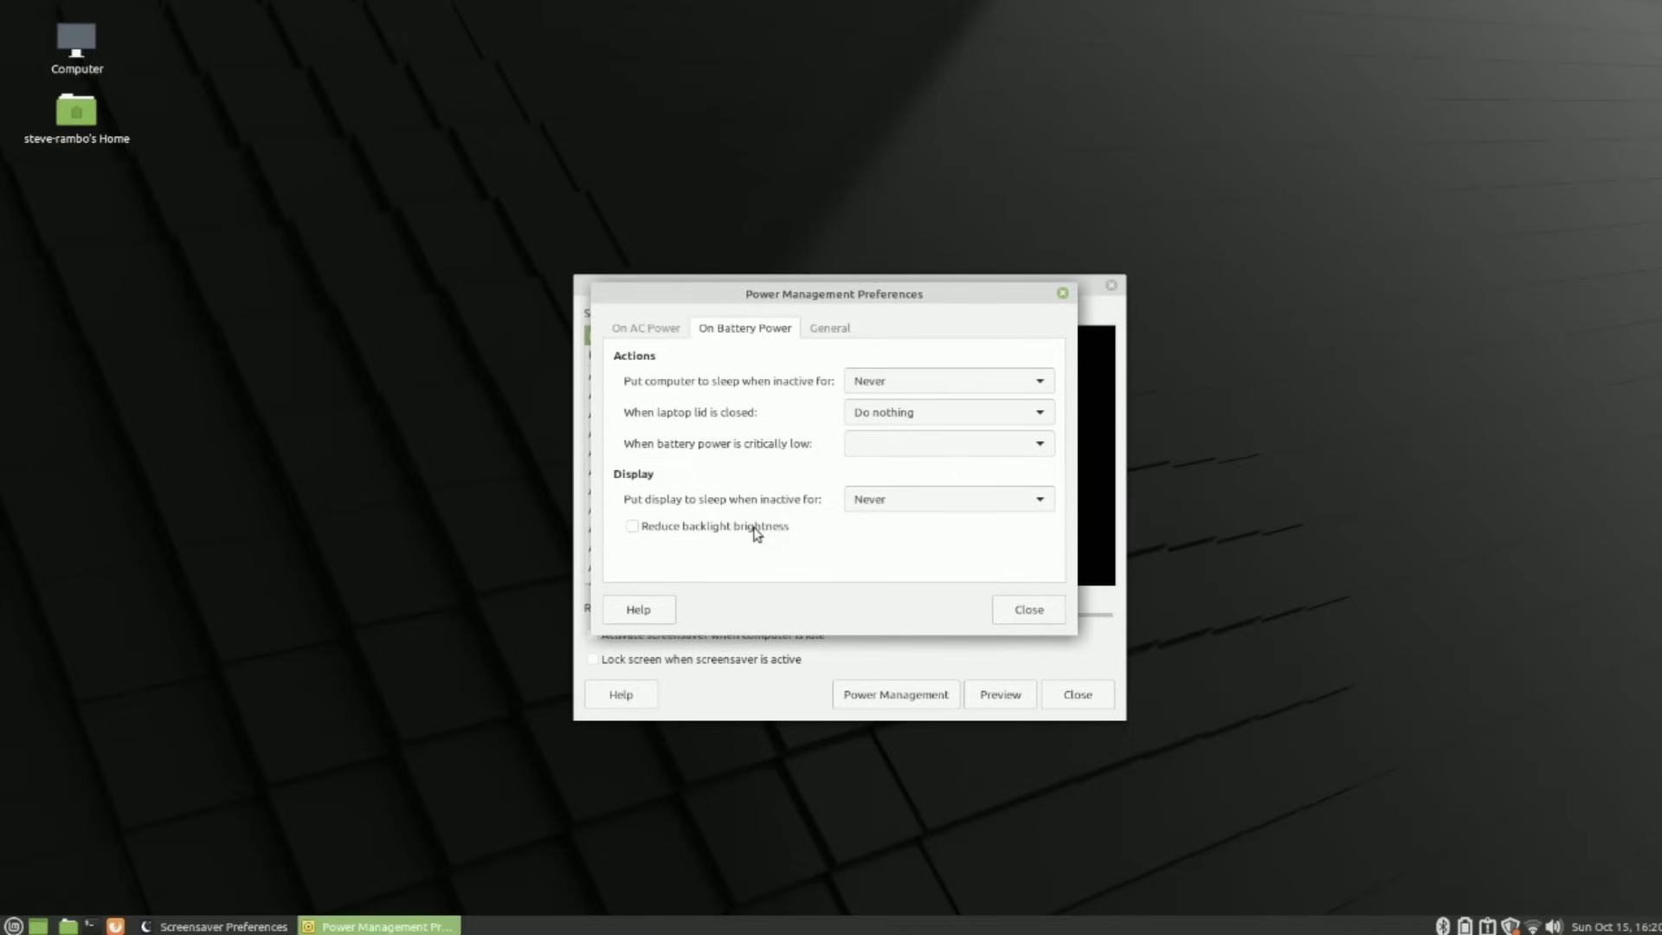
- Set the power icon to never display and close Power Management
click(814, 336)
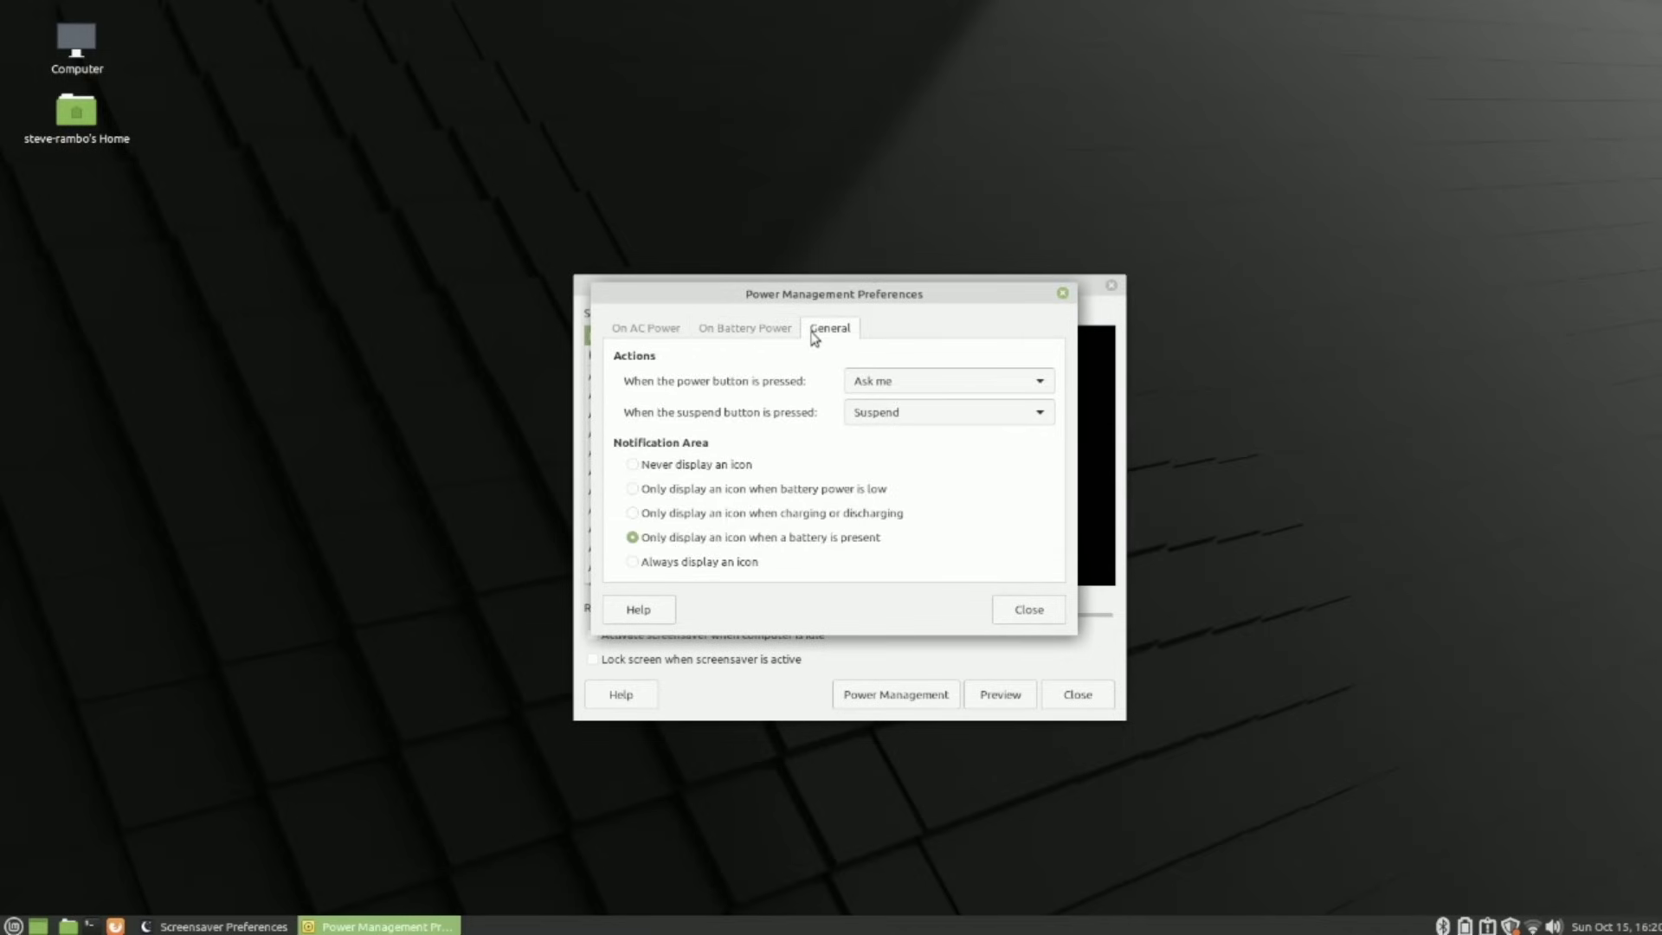
click(721, 468)
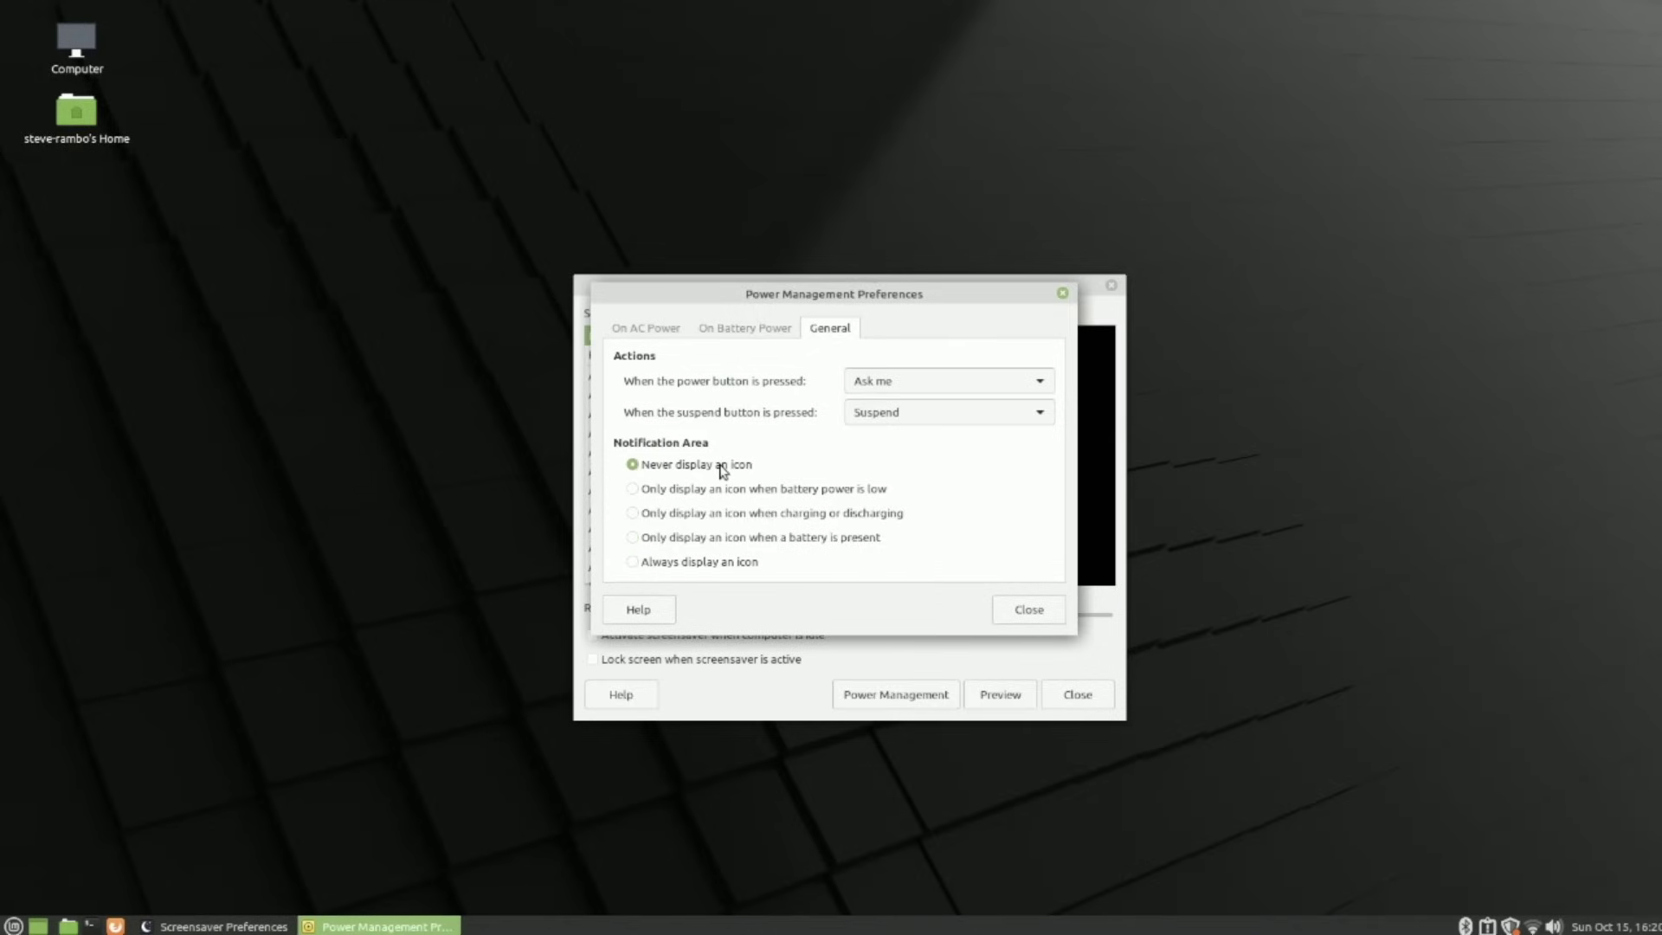
click(656, 329)
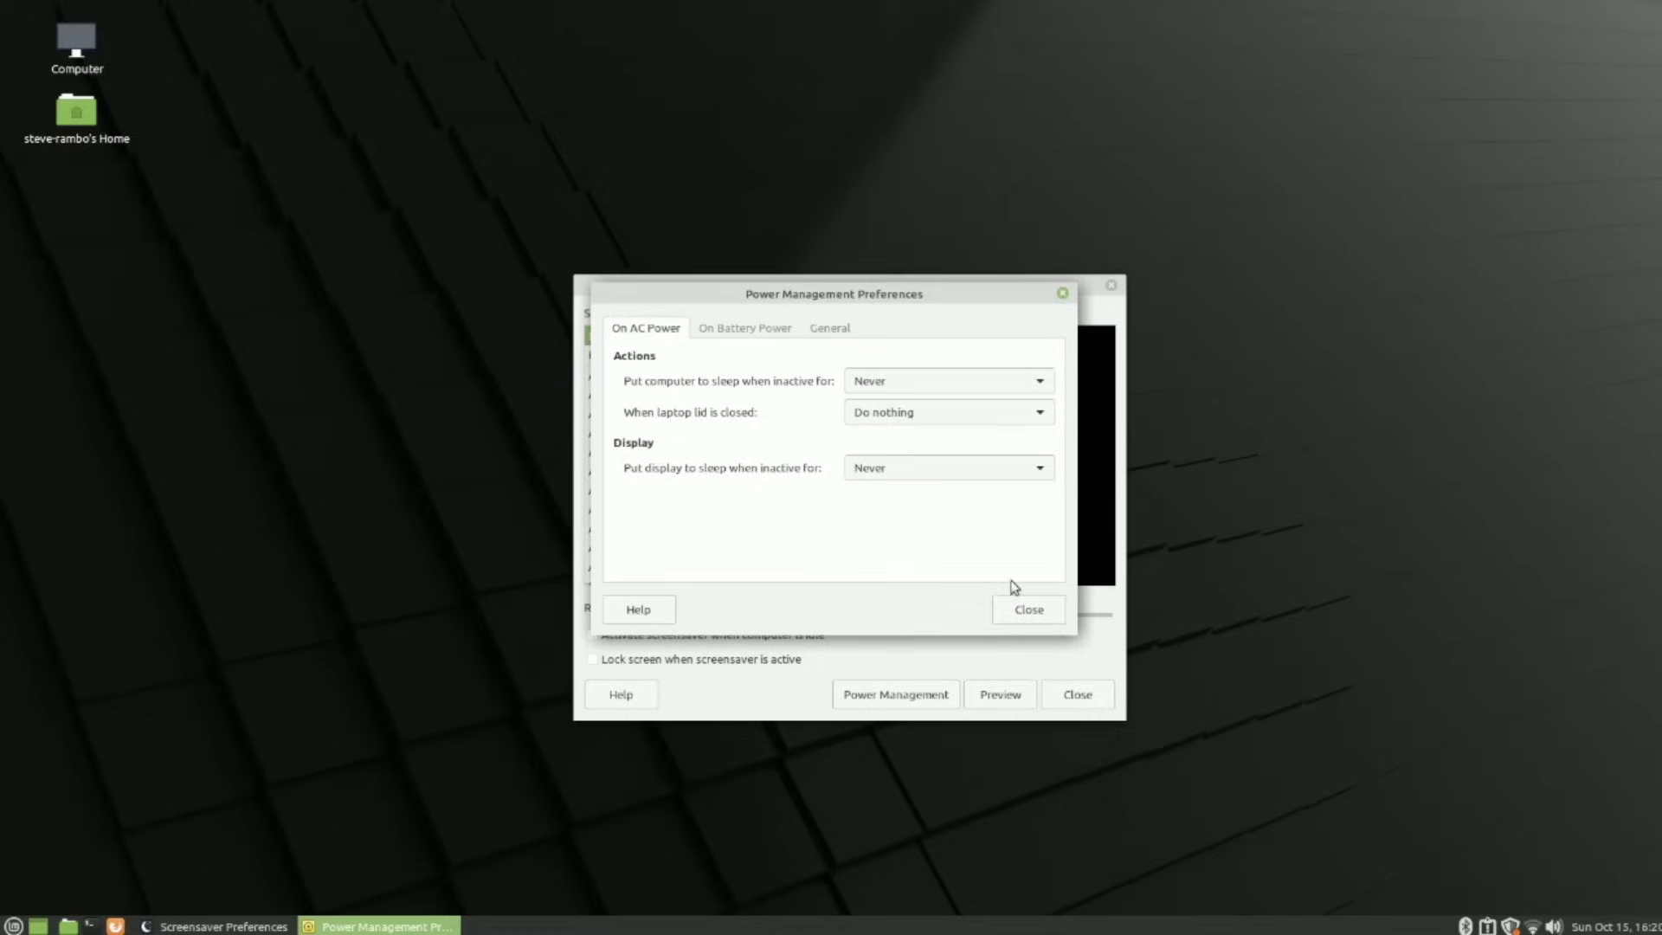
click(1031, 616)
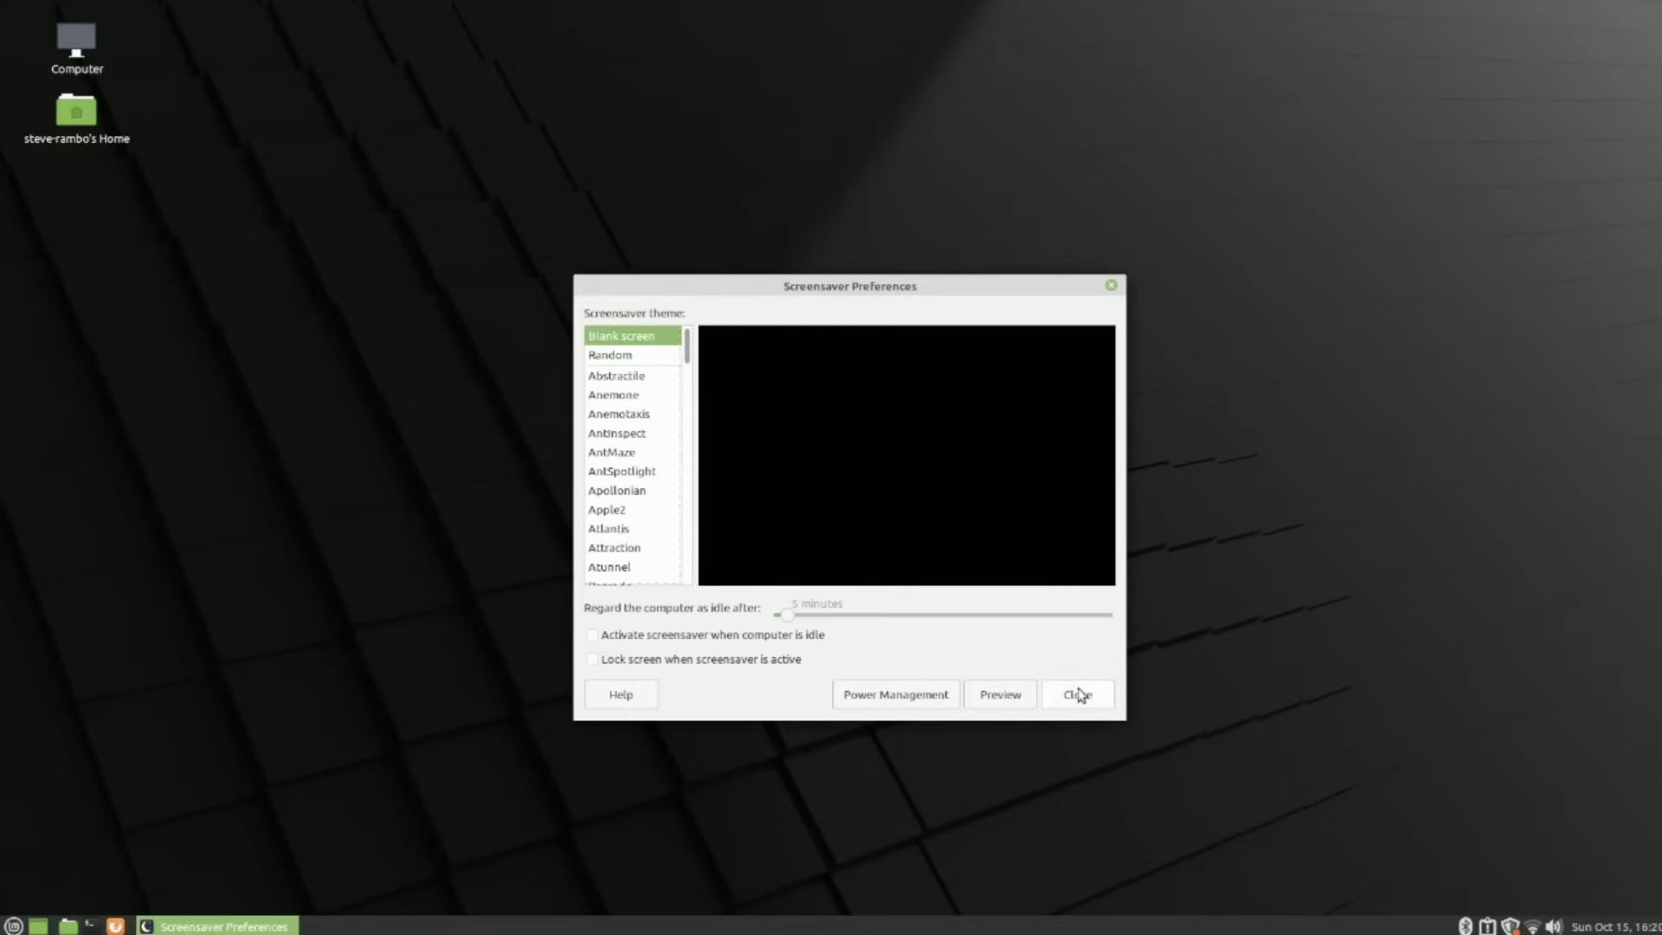
- Close Screensaver settings, then pause VLC at 56:58 and exit full screen
click(1080, 694)
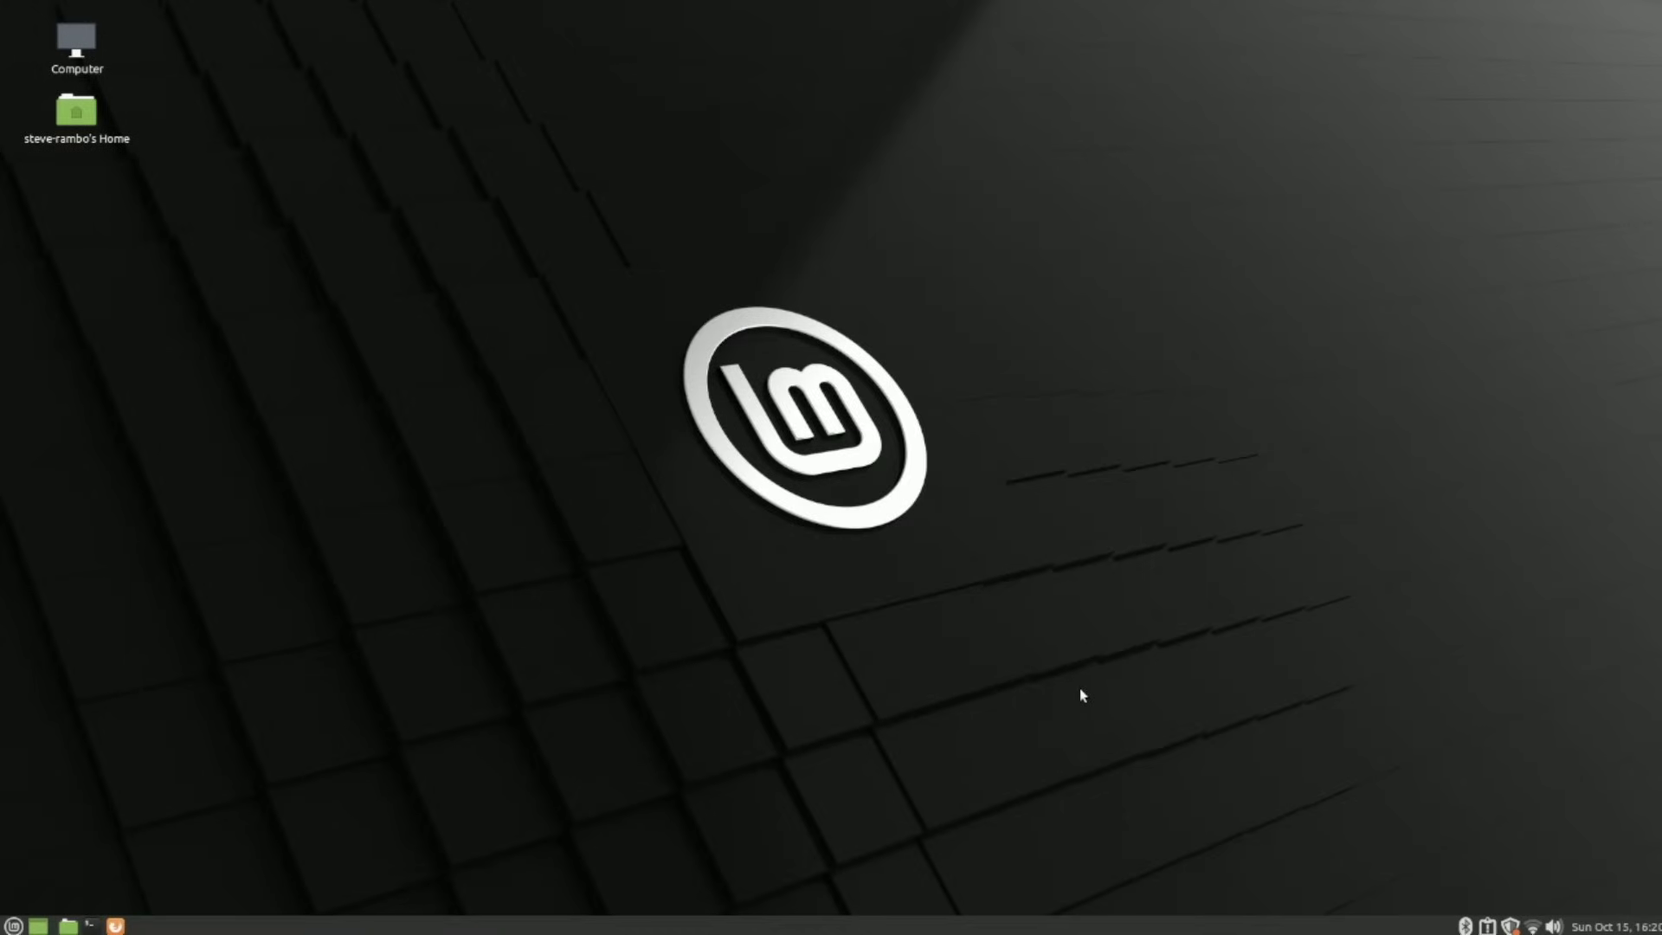
key(space)
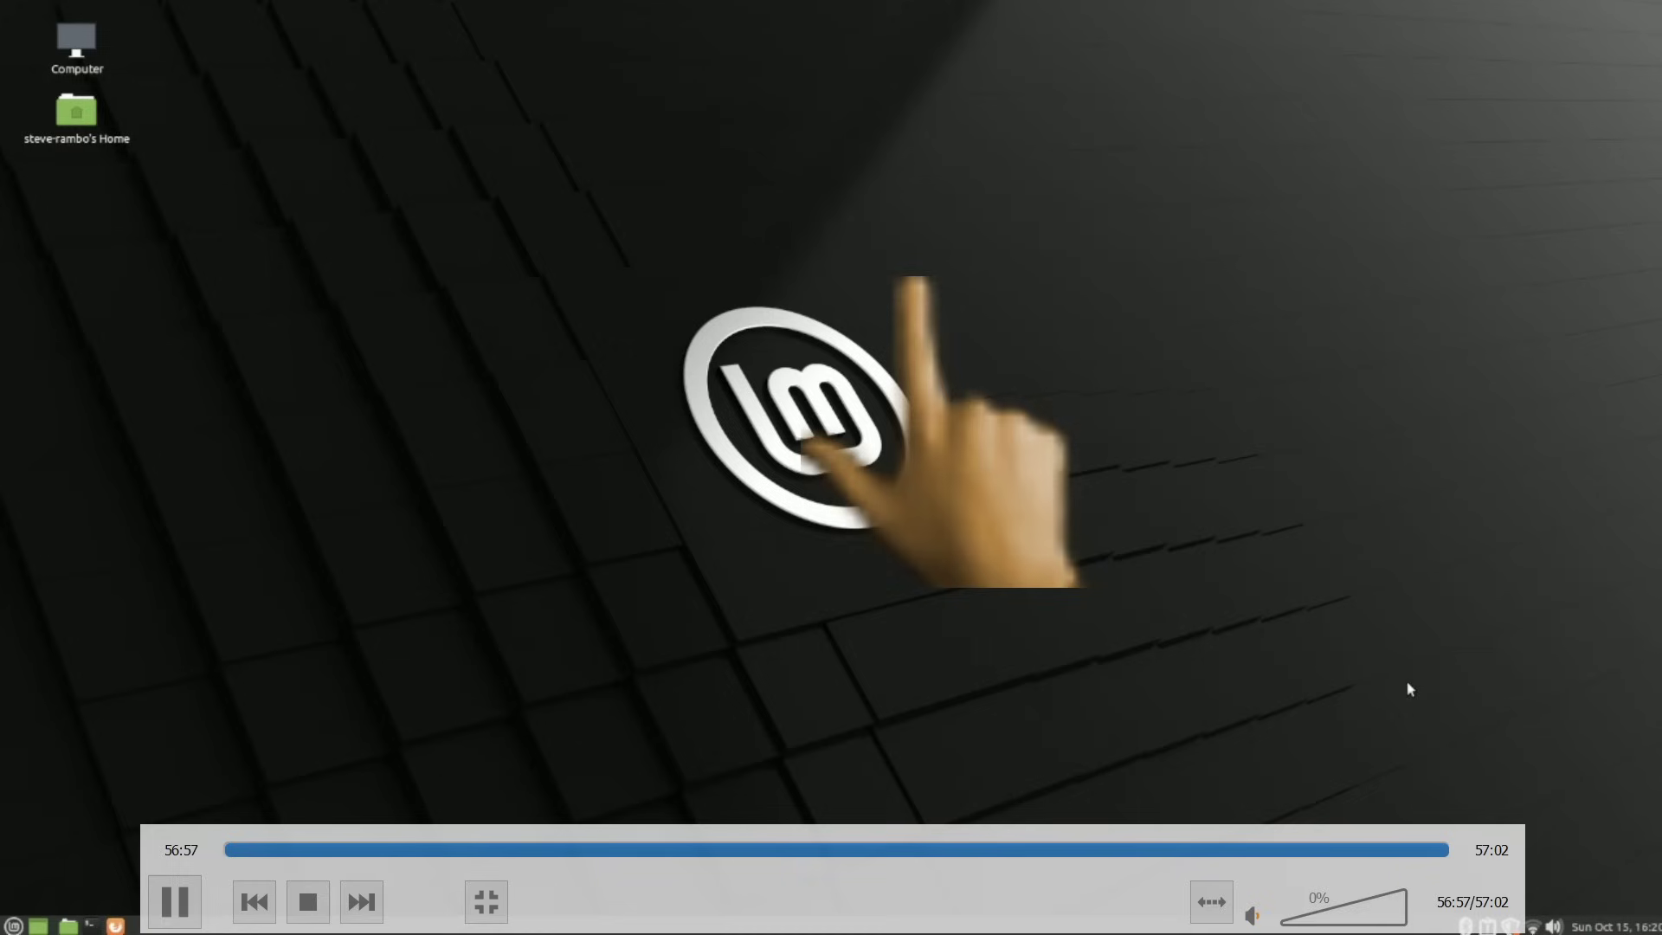
key(Escape)
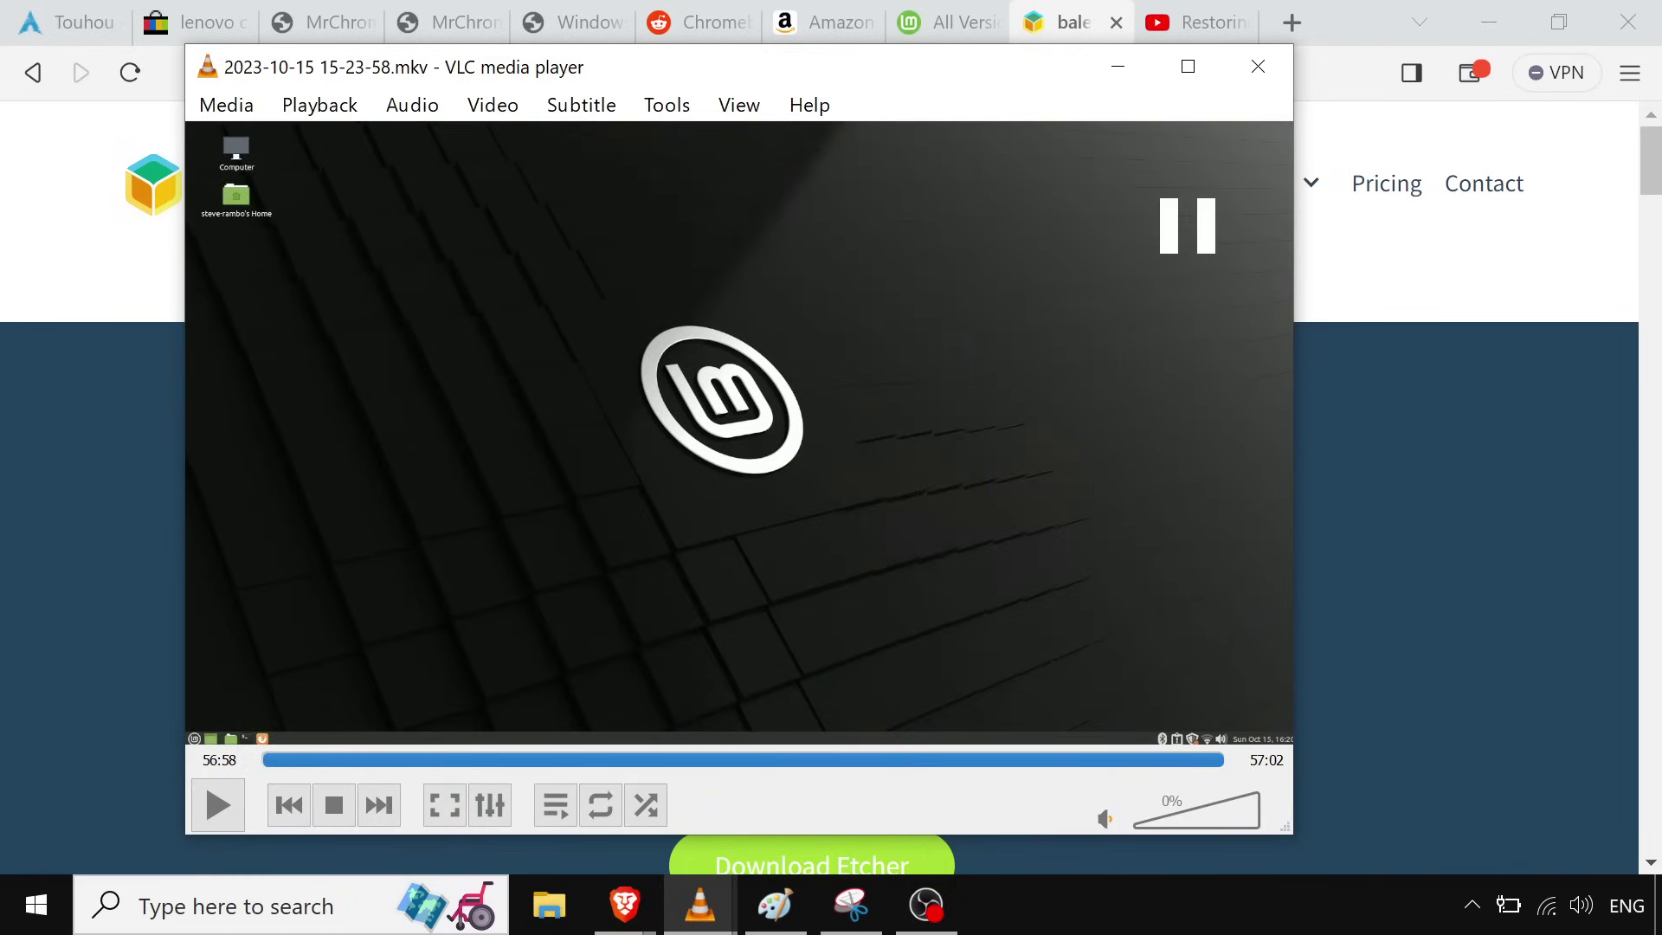